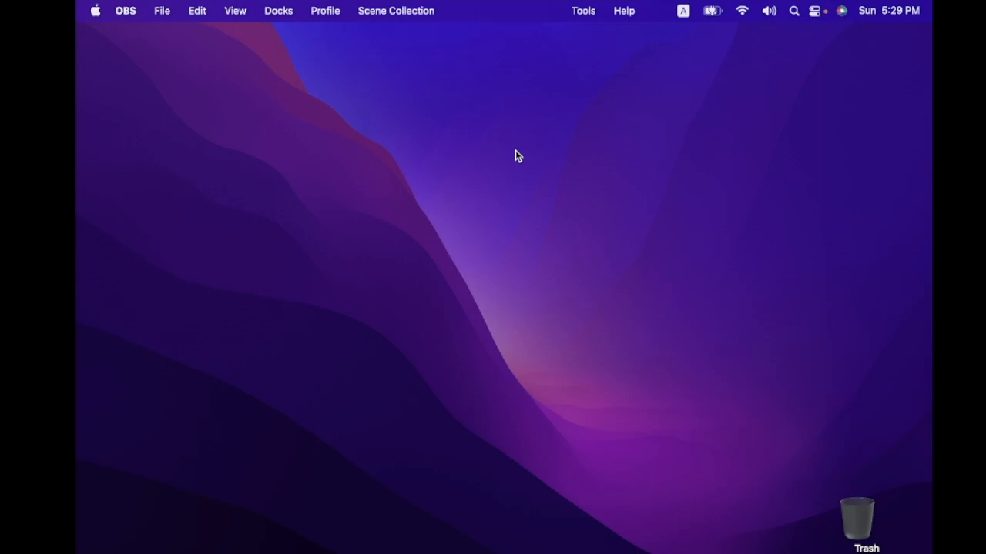
Step: Switch to the Local app and start the cutscript site
key("alt+space")
type("loc")
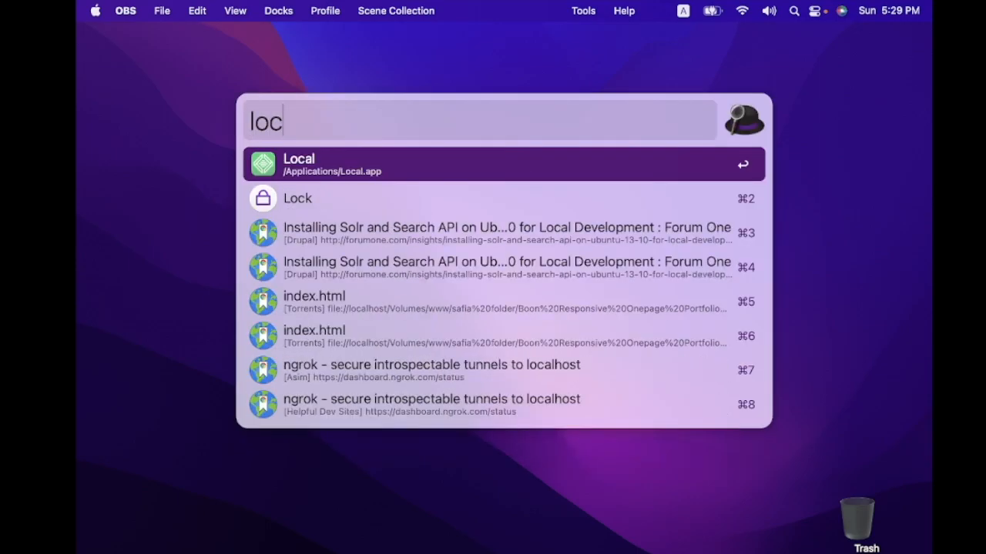
key("Return")
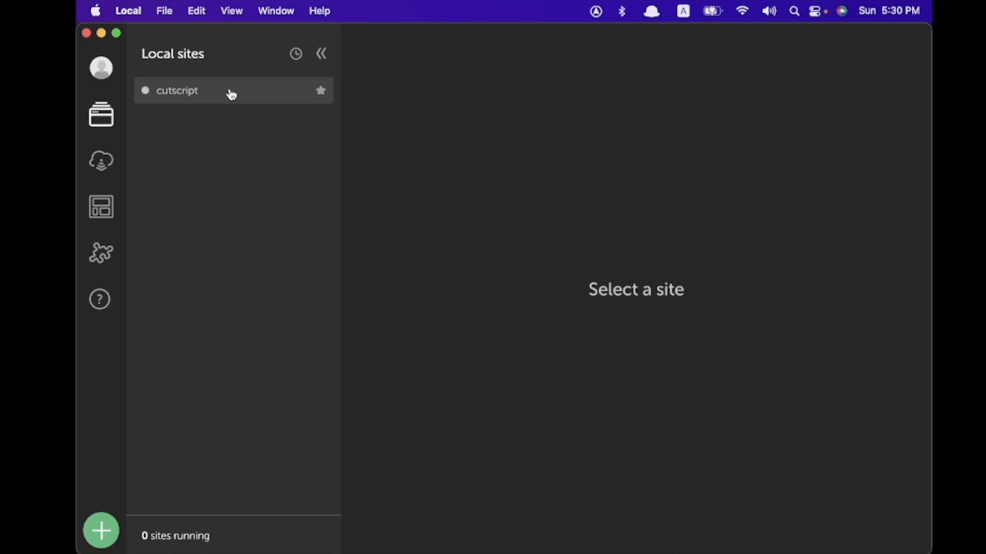
left_click(205, 95)
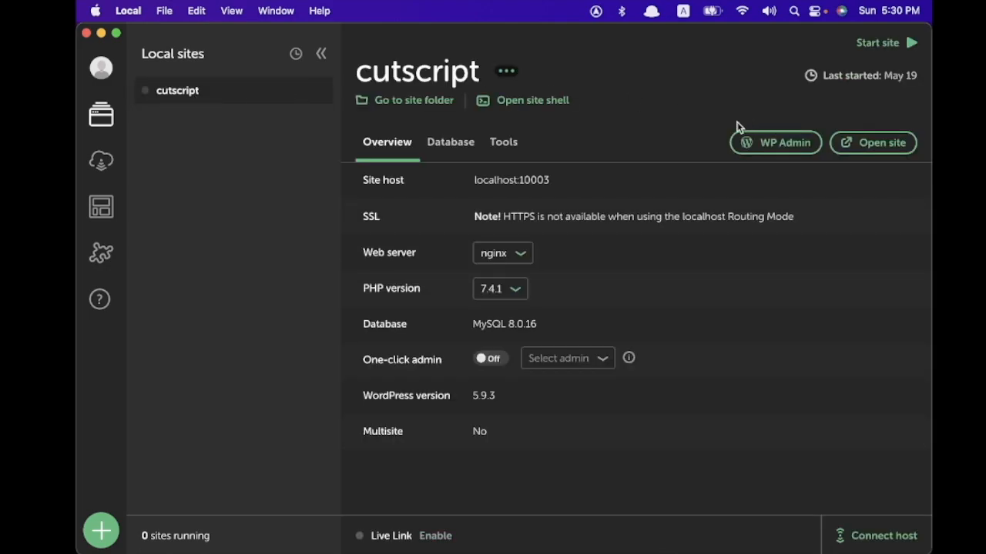
left_click(879, 42)
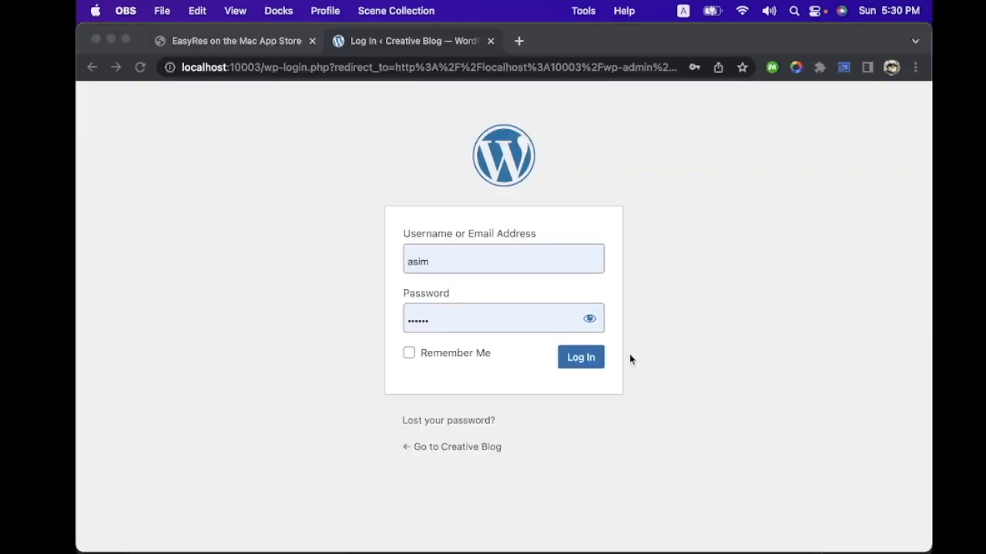
Step: Open the cutscript site's WordPress admin and log in with the prefilled credentials
left_click(671, 356)
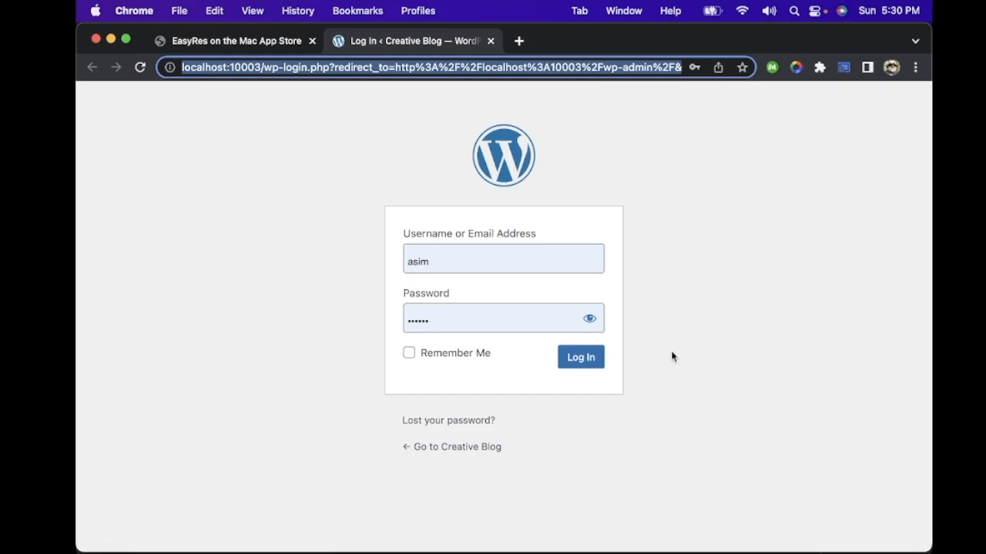
left_click(589, 359)
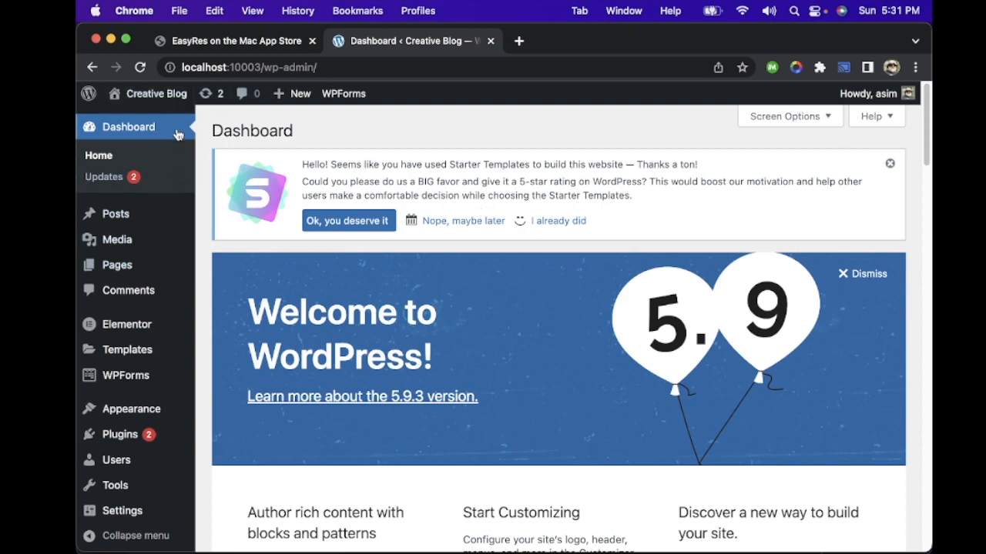
Step: Open the list of all blog posts from the WordPress dashboard
mouse_move(172, 221)
scroll(173, 221, "down", 10)
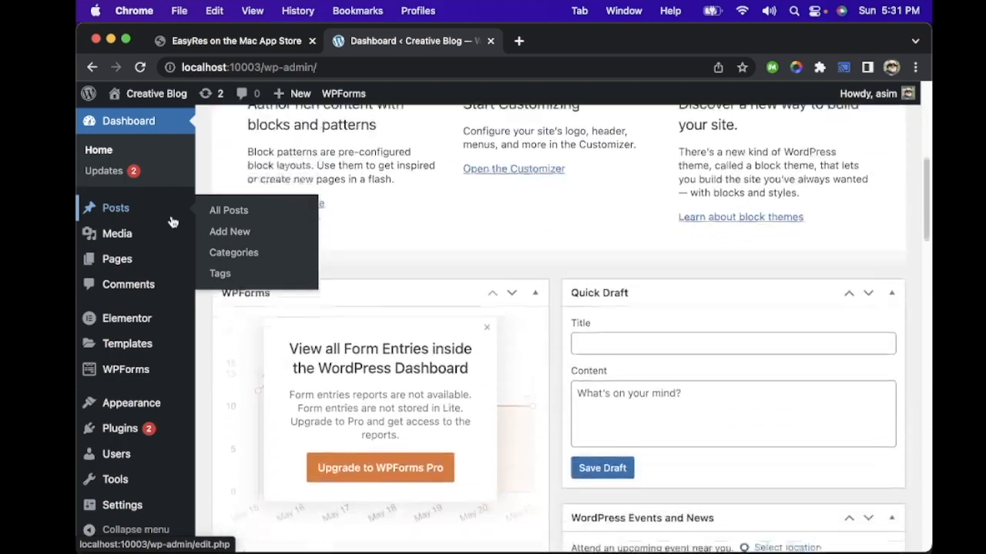
scroll(173, 221, "up", 10)
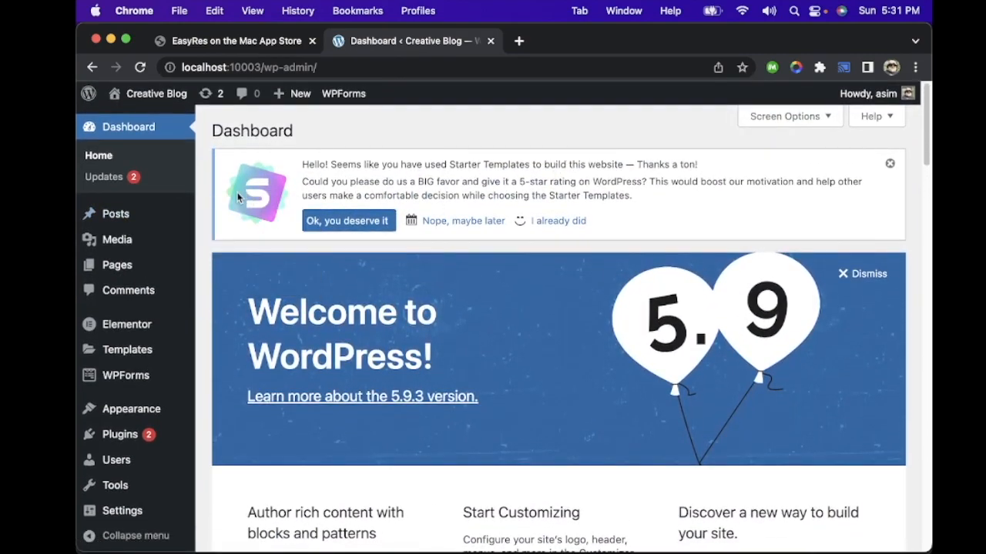
mouse_move(124, 212)
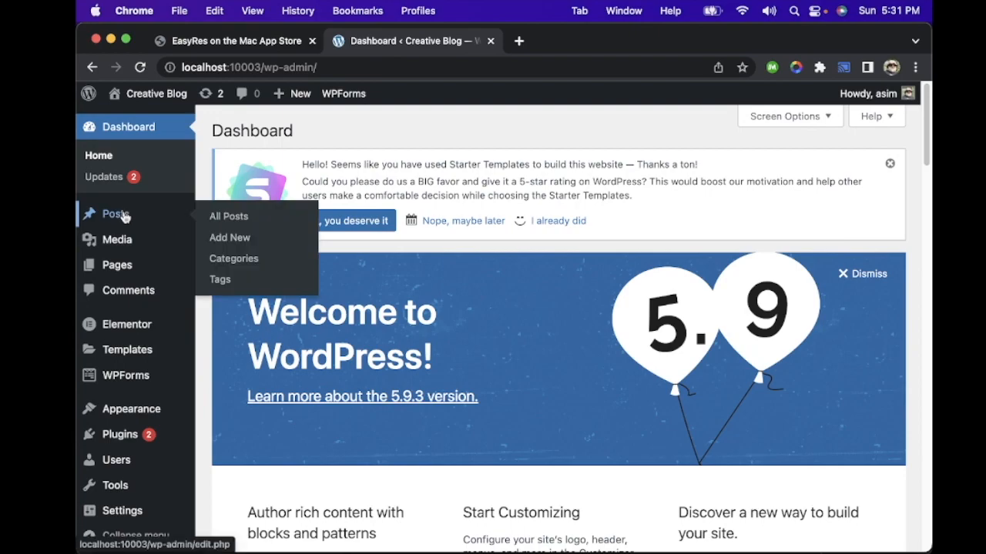
left_click(125, 217)
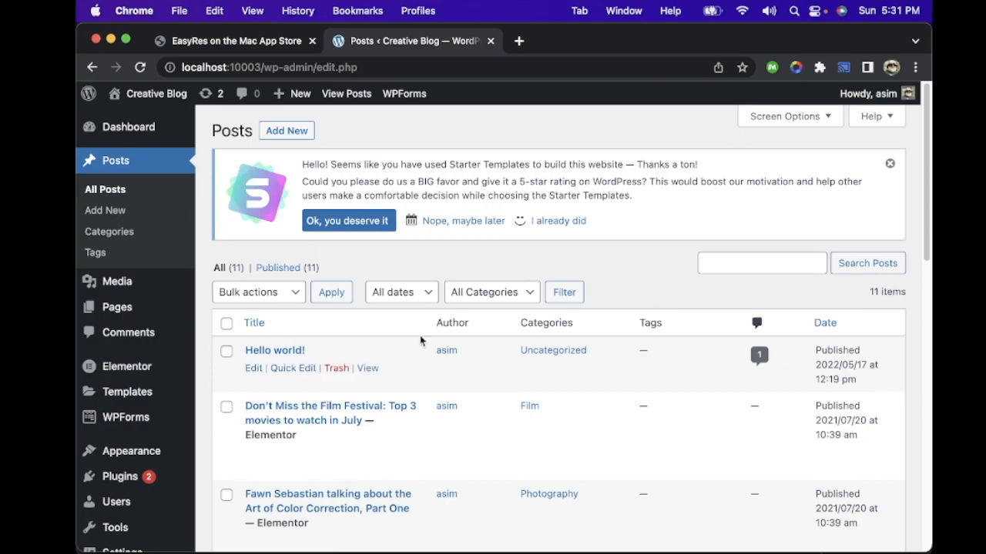
Step: Look through the existing blog posts, checking their titles, categories and publication dates
scroll(420, 341, "down", 3)
scroll(420, 340, "down", 8)
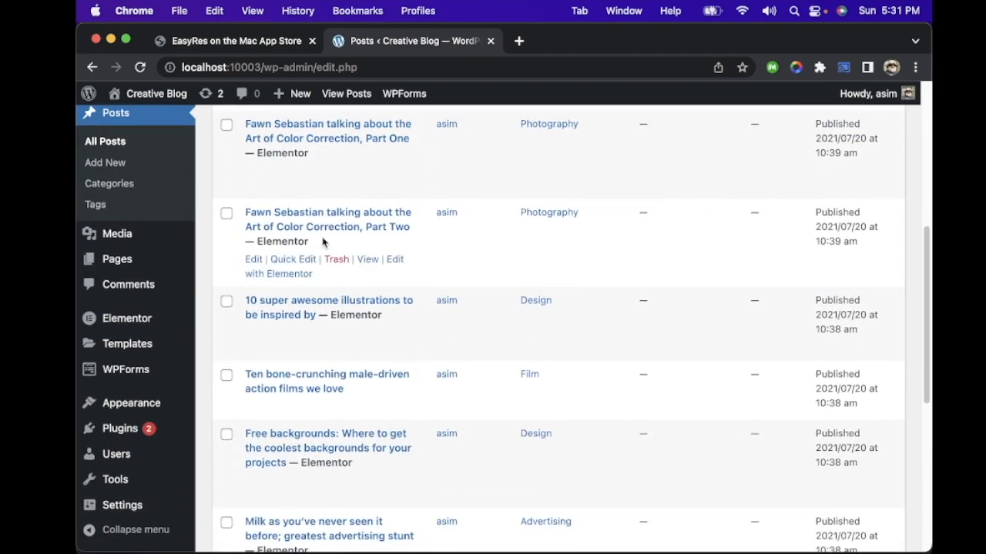
scroll(323, 241, "down", 5)
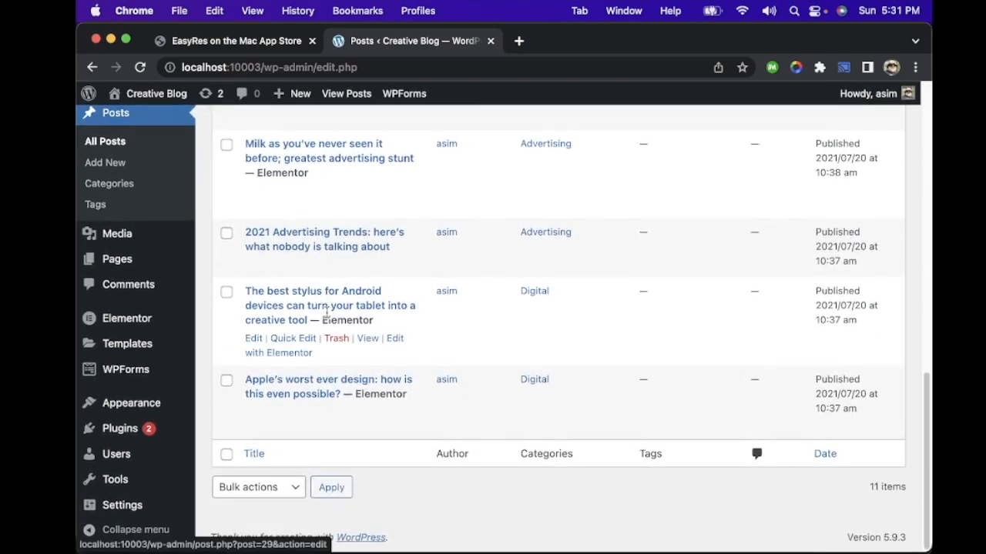
scroll(363, 288, "up", 2)
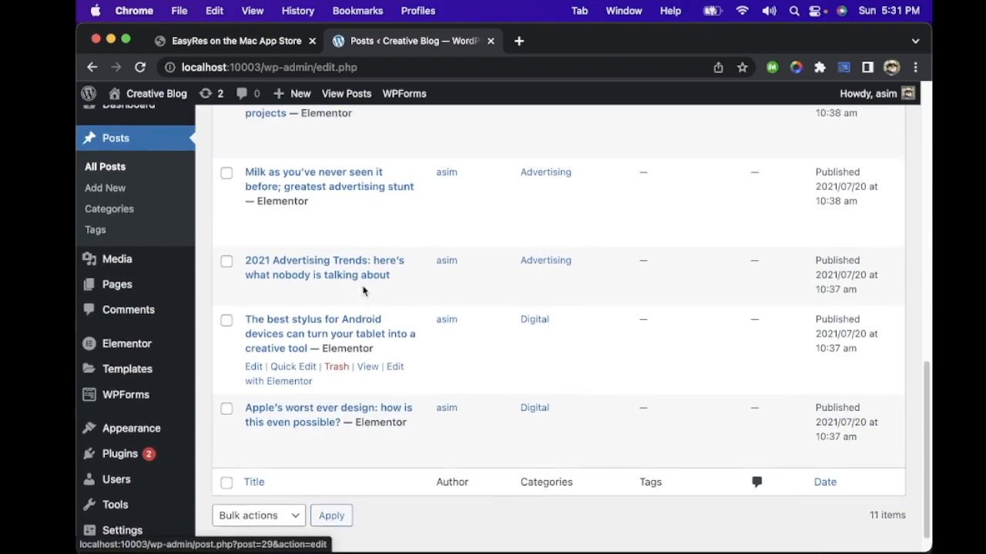
scroll(363, 290, "up", 12)
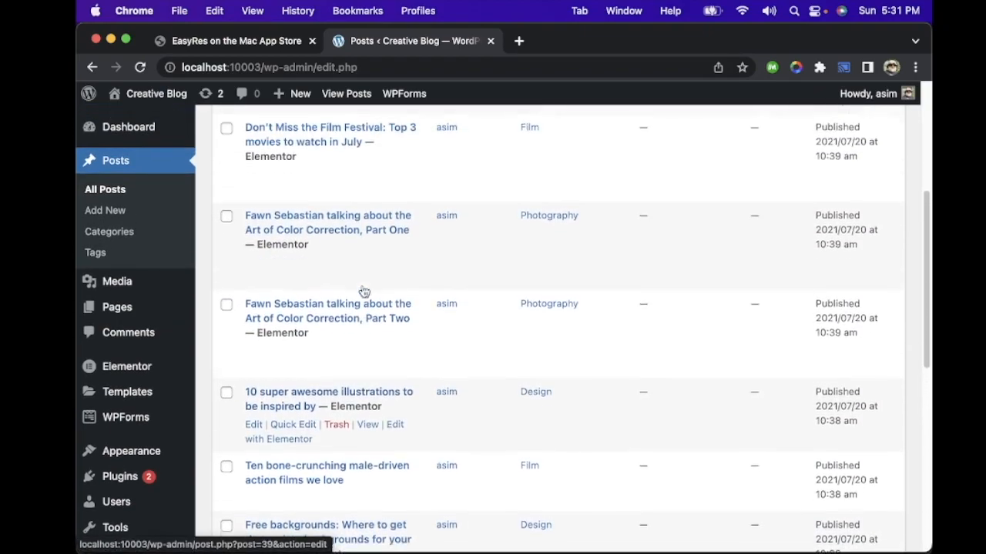
scroll(363, 288, "up", 3)
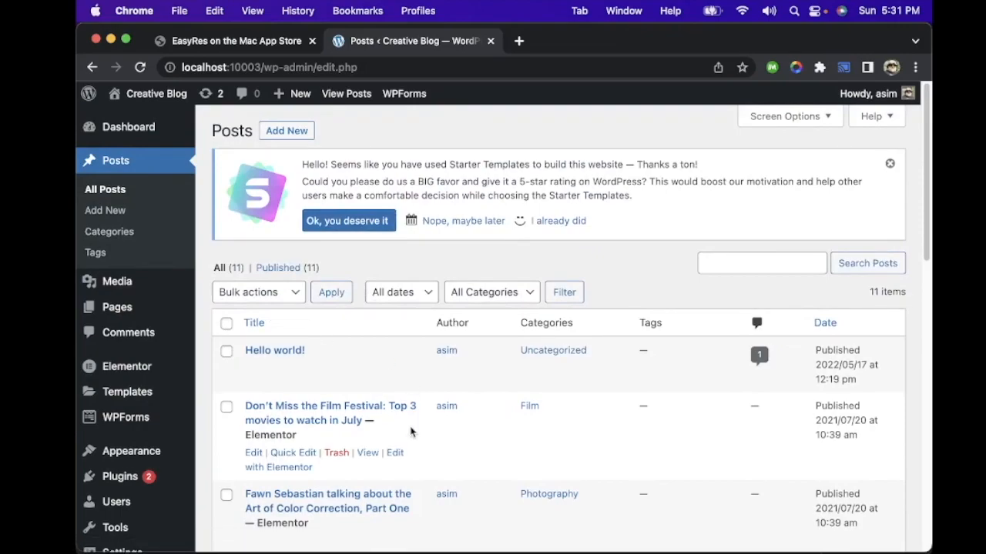
scroll(408, 433, "down", 9)
mouse_move(492, 275)
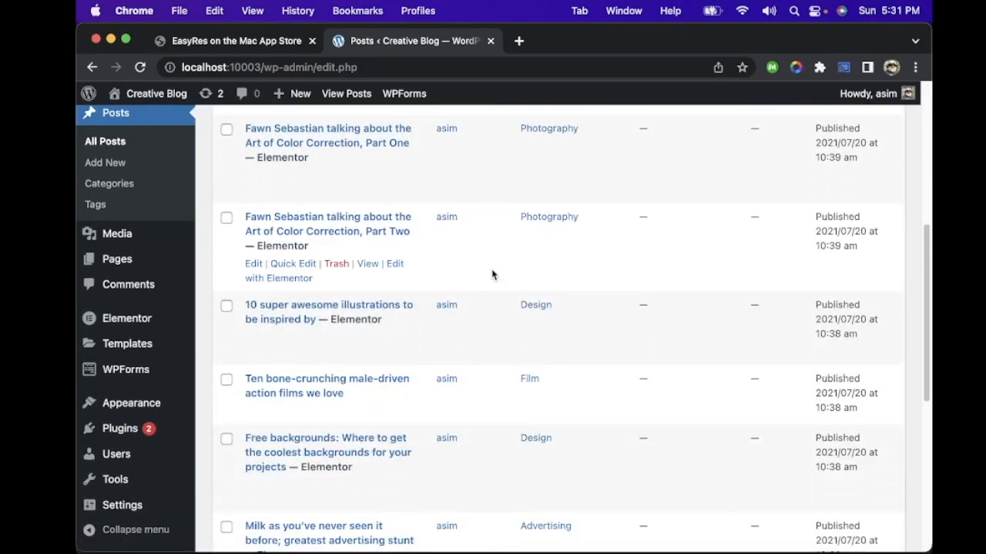
scroll(496, 277, "down", 5)
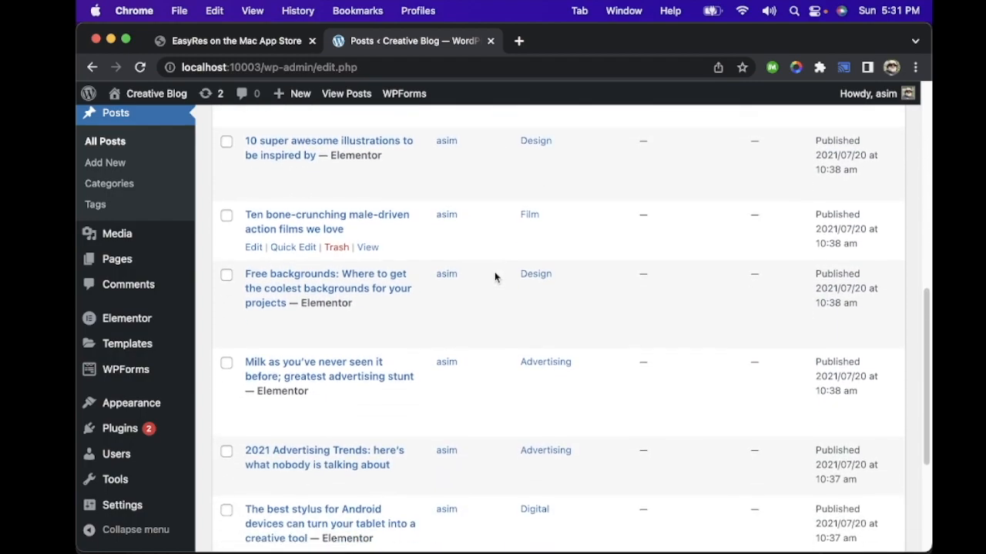
scroll(366, 268, "down", 5)
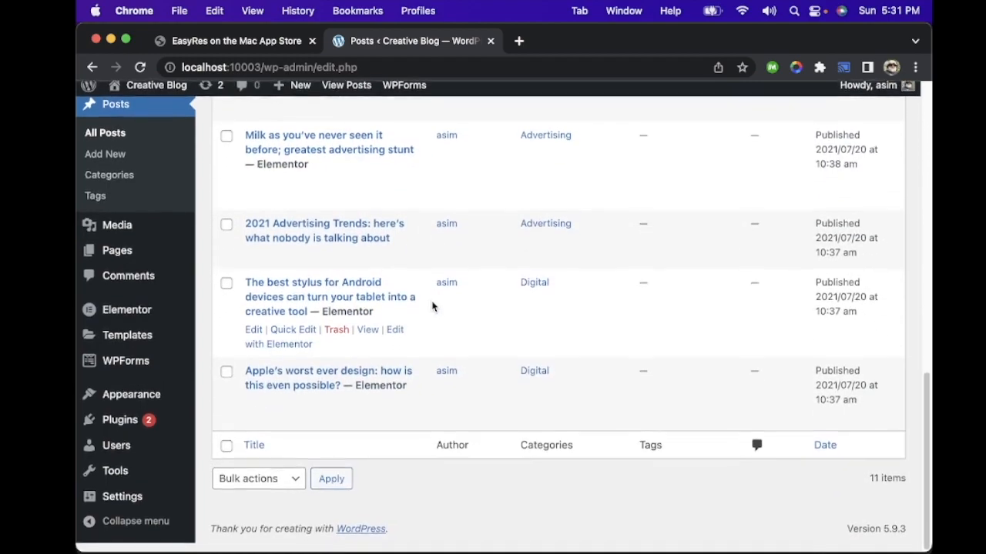
scroll(422, 380, "up", 3)
scroll(422, 381, "up", 10)
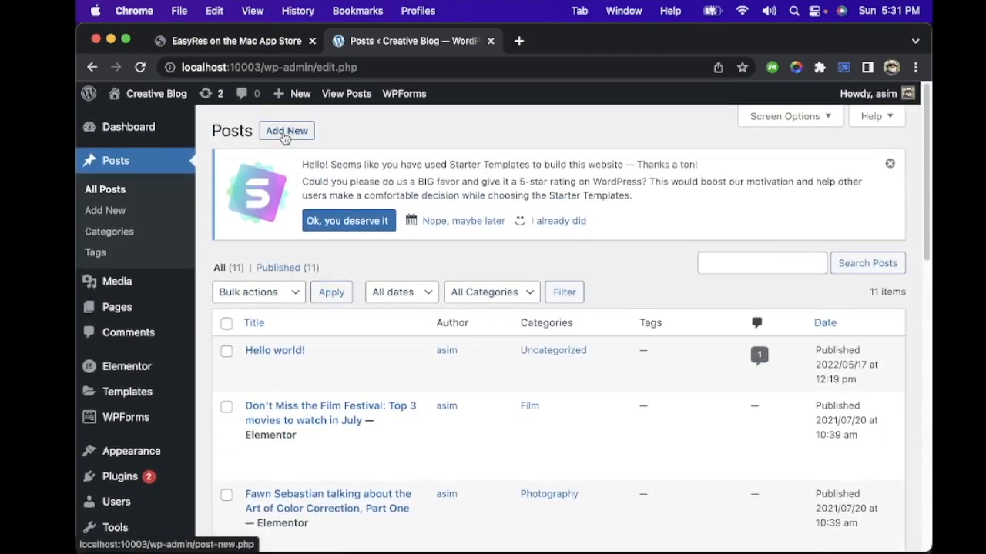
Step: Start a new blog post and dismiss the block editor's welcome guide
left_click(285, 134)
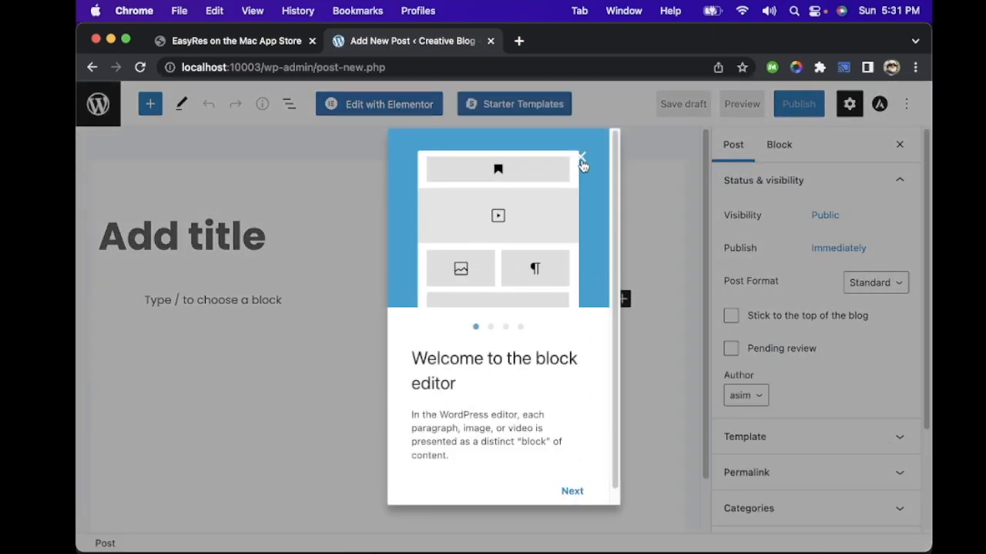
left_click(572, 491)
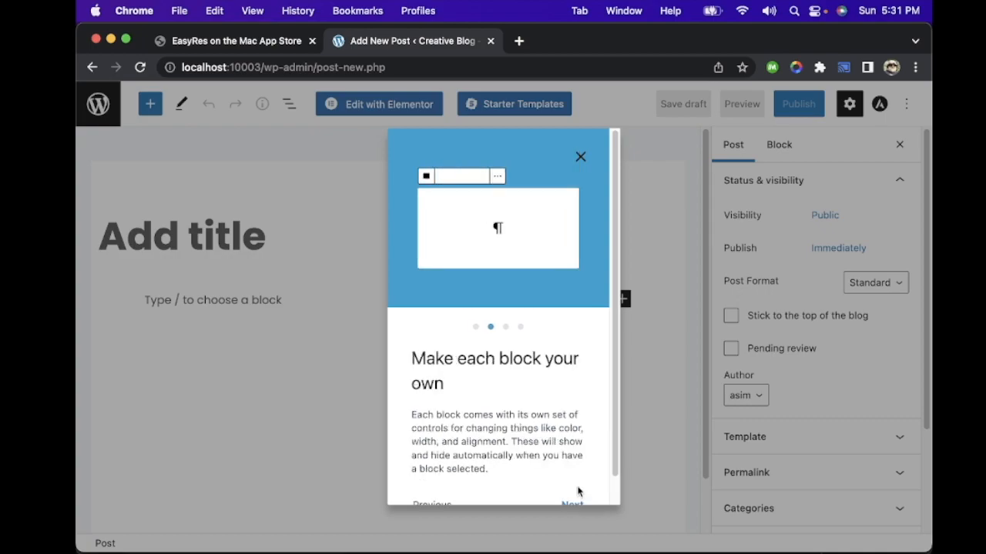
left_click(580, 158)
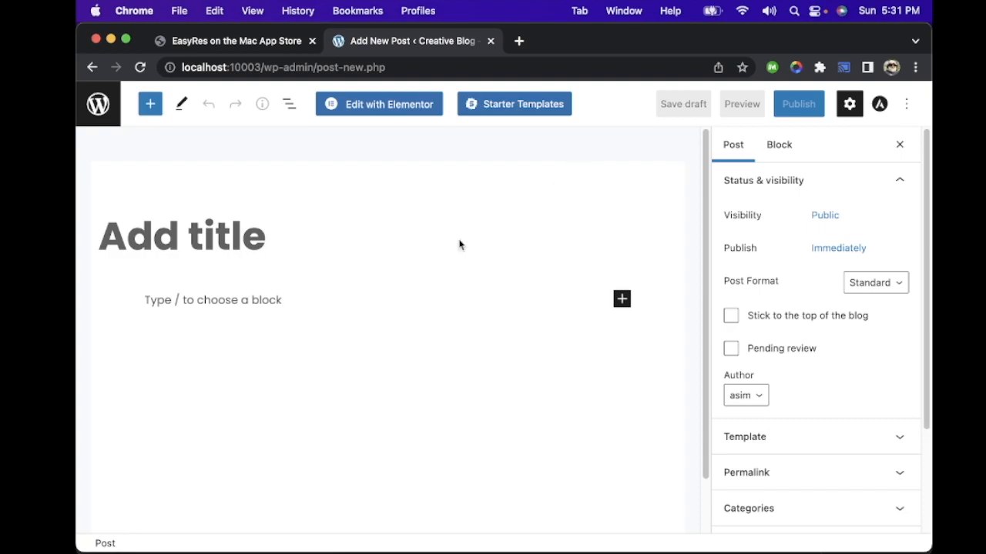
Step: Add a Heading block in the post body below the title
left_click(227, 296)
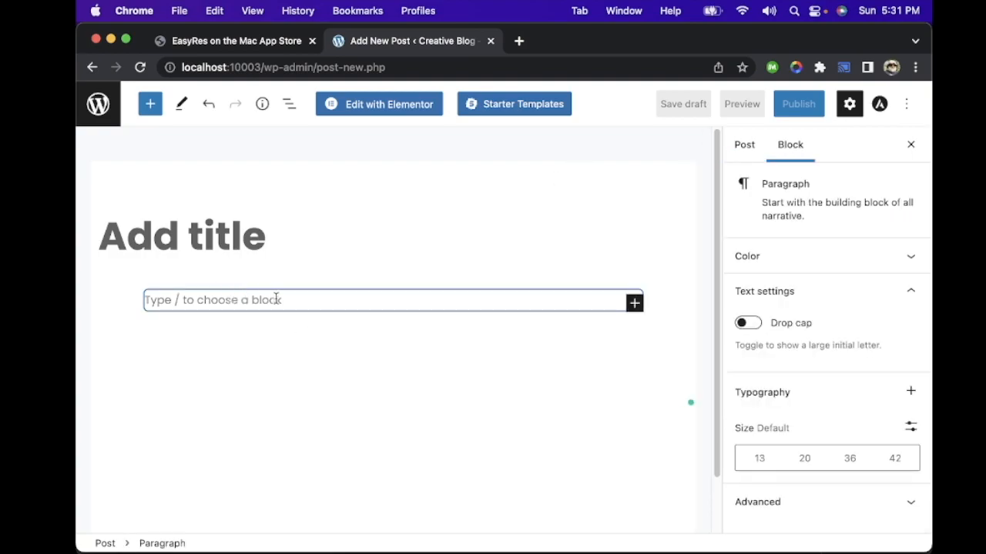
left_click(634, 302)
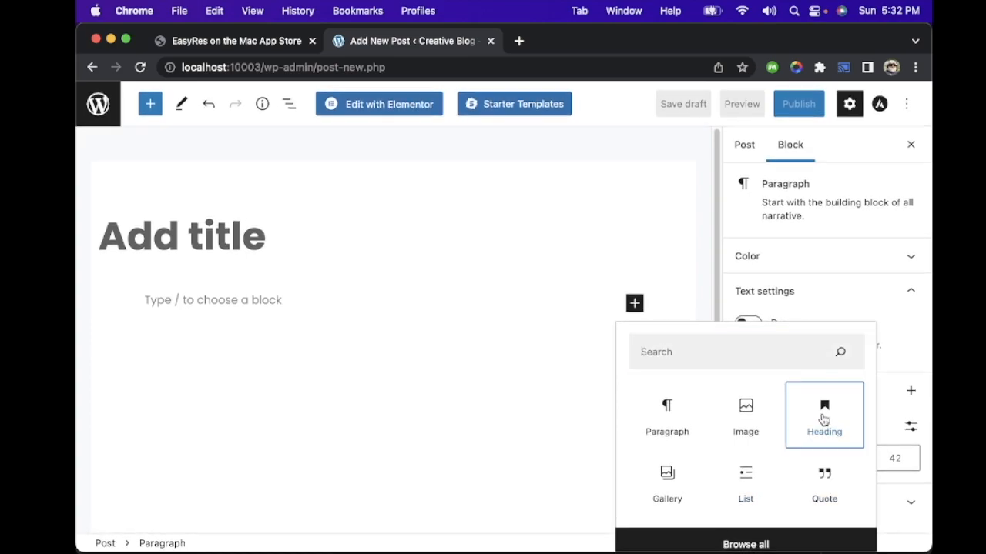
left_click(823, 418)
Step: Set the post title to "Learn WordPress in 30 mins"
left_click(199, 229)
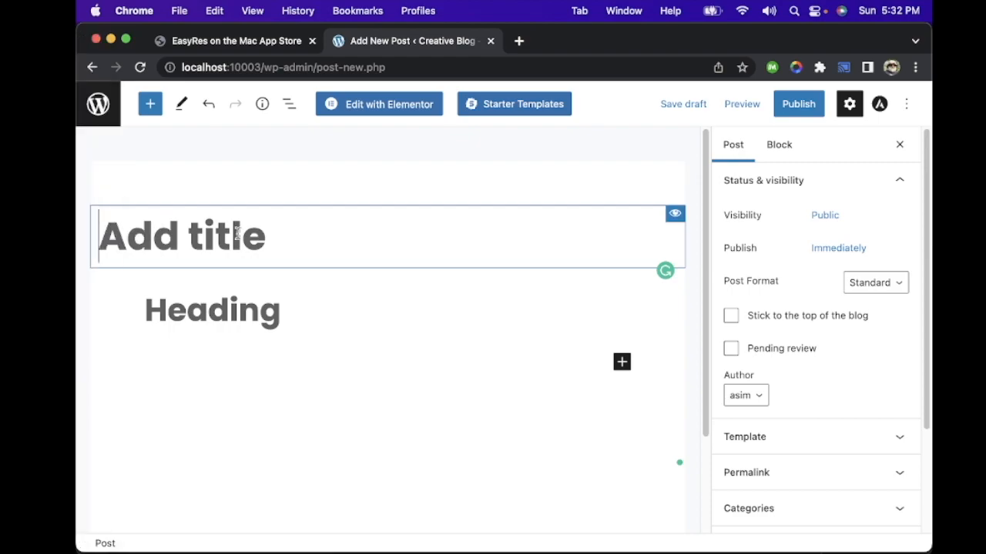
type("Learn WordPress in 30 mins")
Step: Remove the empty Heading block below the post title
left_click(328, 304)
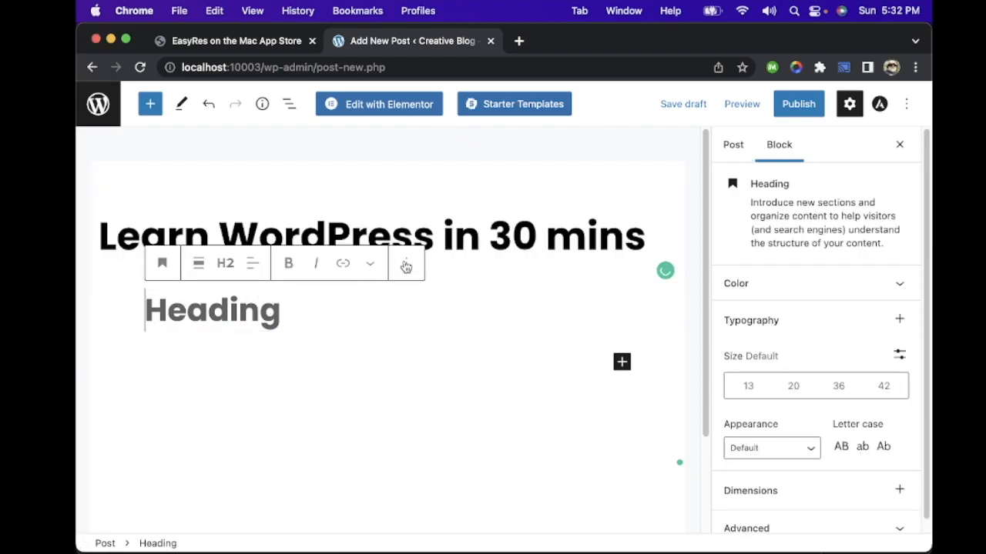
left_click(406, 265)
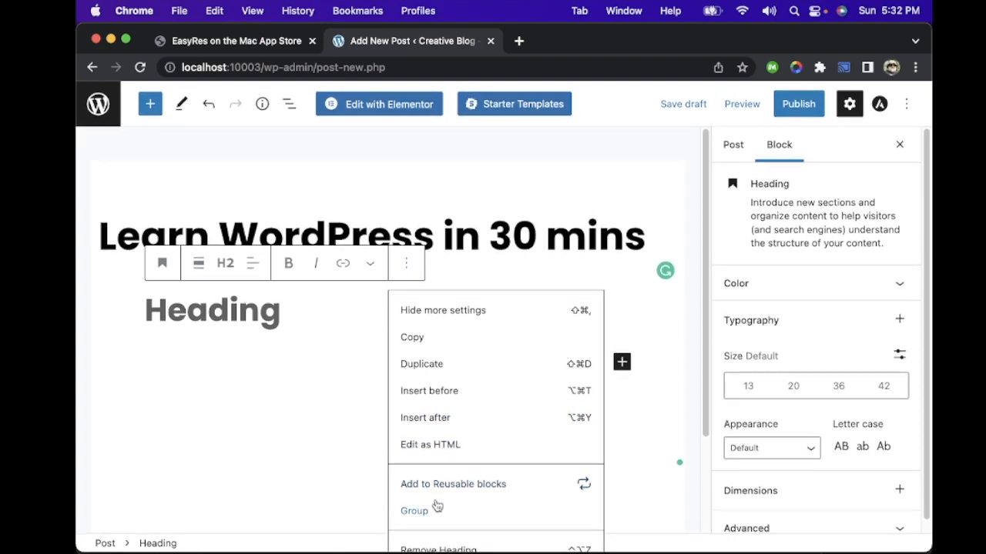
left_click(443, 548)
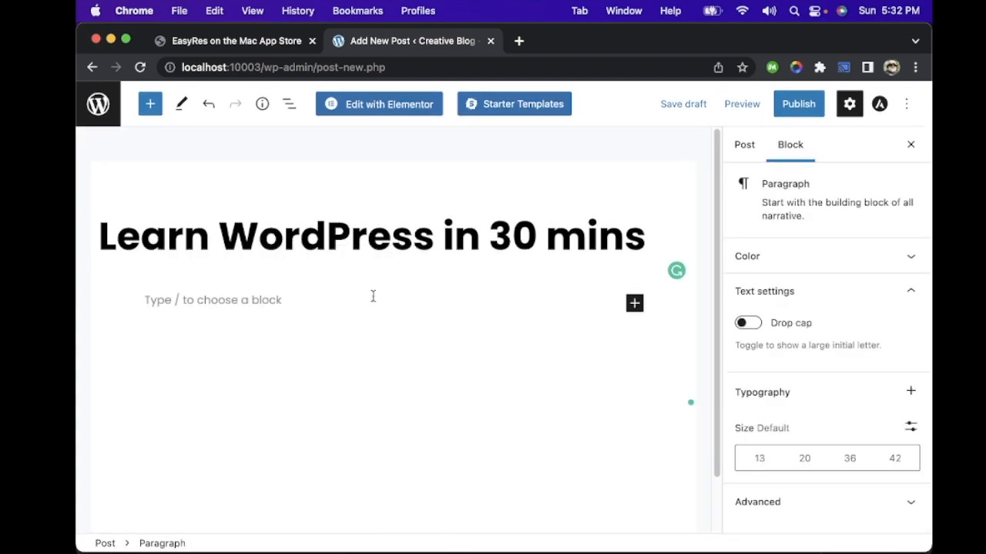
Step: Add two body paragraphs: "You can learn WordPress in 30 mins. Yes!" and "This is how to post your blog on WordPress."
left_click(634, 304)
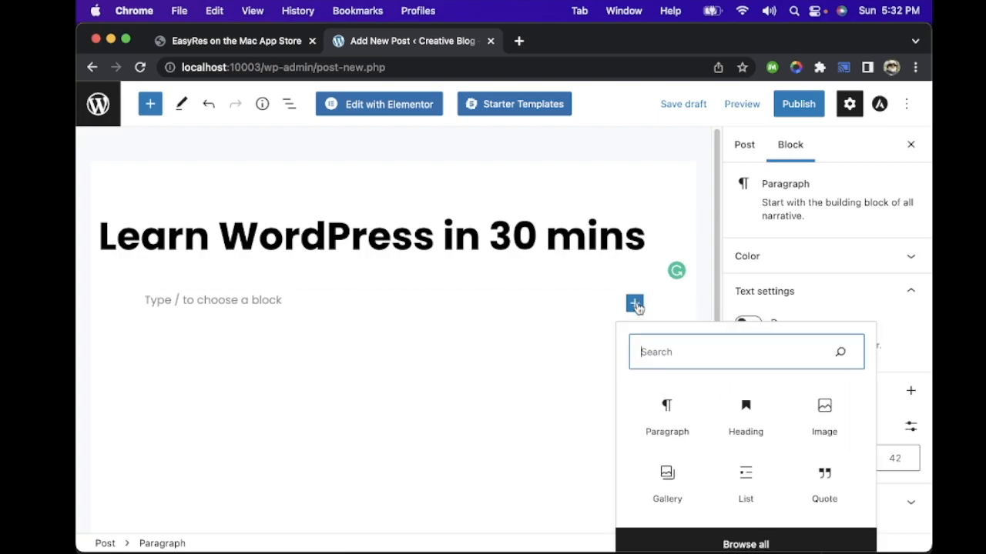
left_click(660, 407)
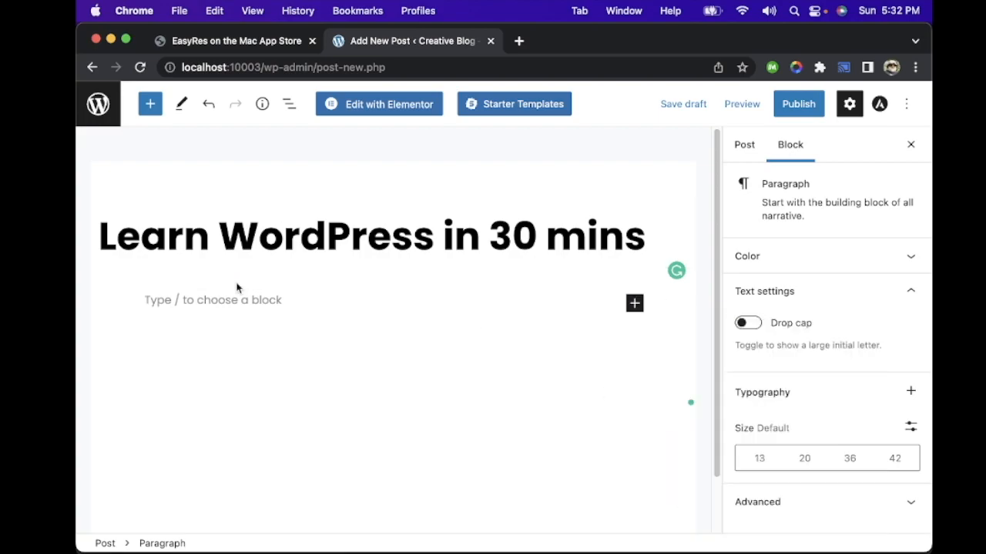
type("a")
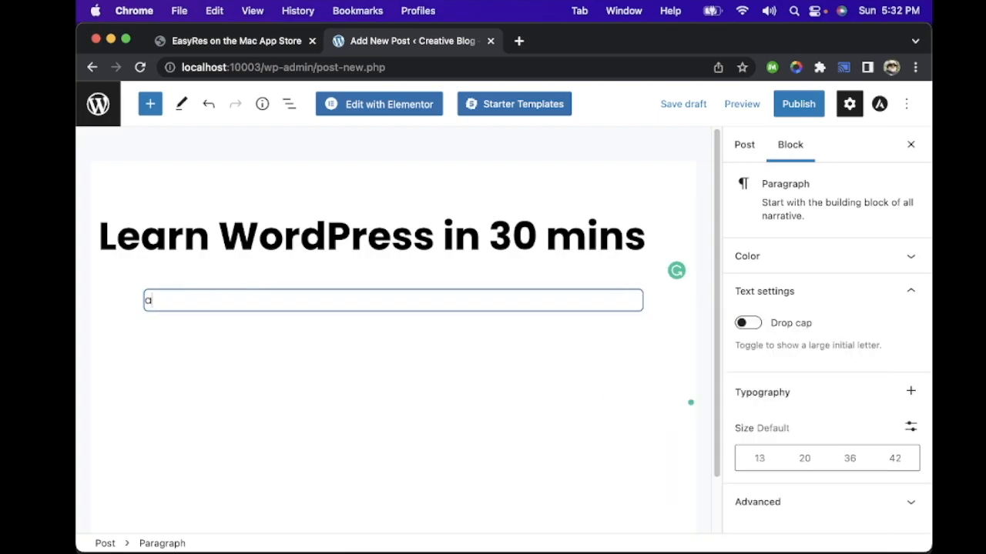
key("BackSpace")
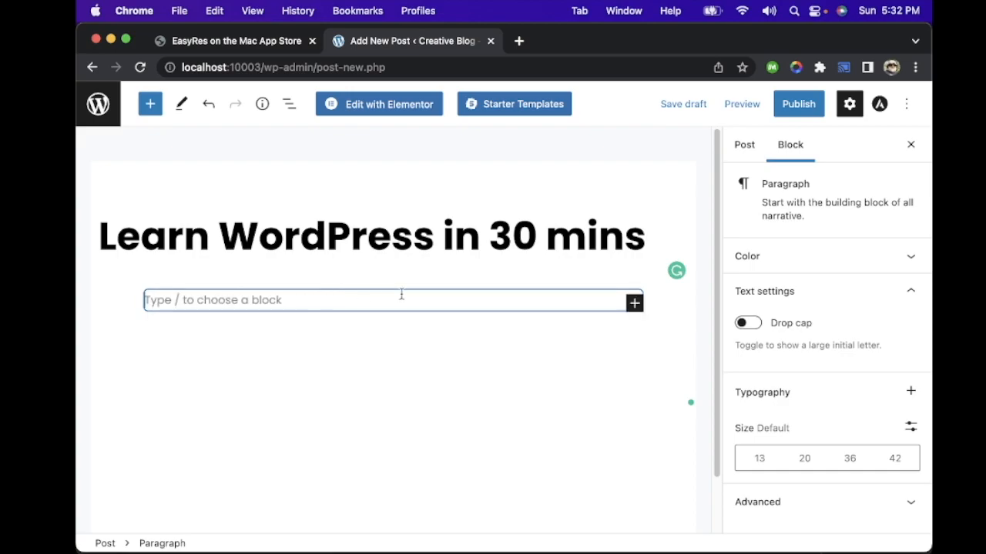
left_click(634, 304)
type("Pr")
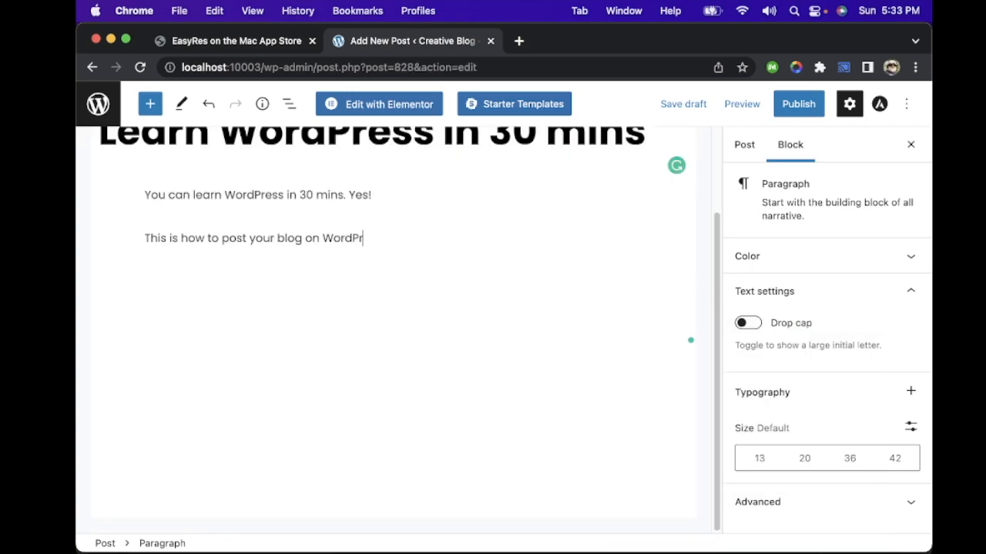
key("Return")
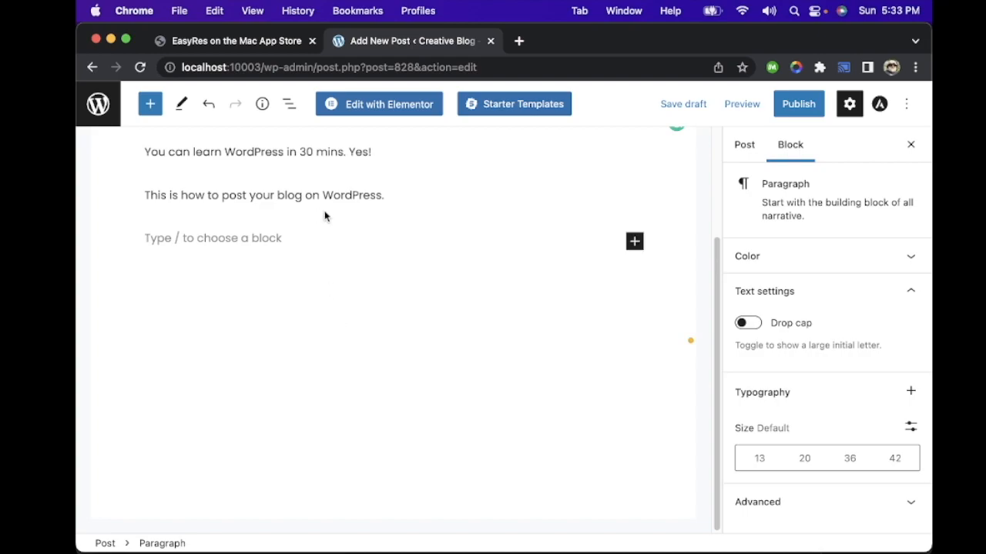
scroll(326, 218, "up", 4)
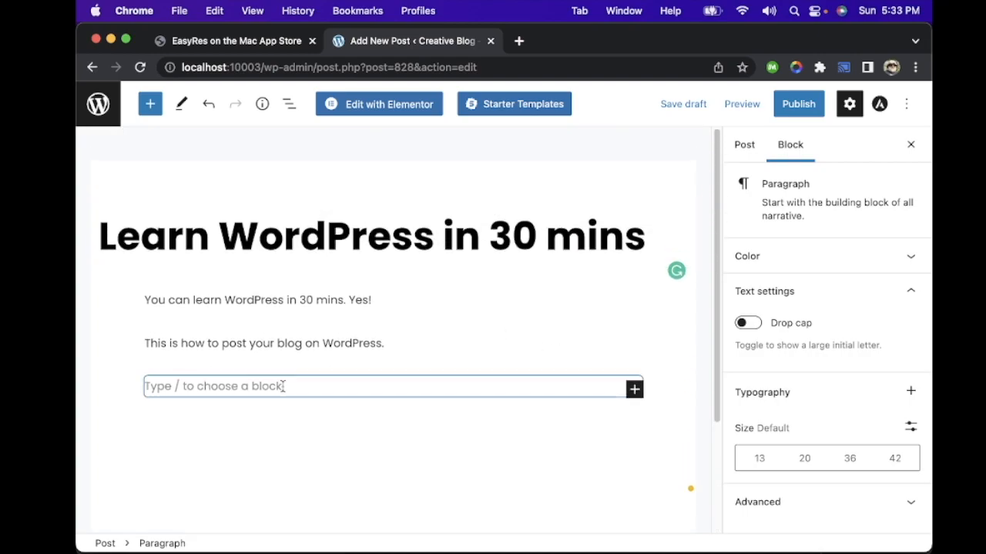
Step: Insert a Gallery block below the second paragraph, then remove it after viewing its options
left_click(633, 392)
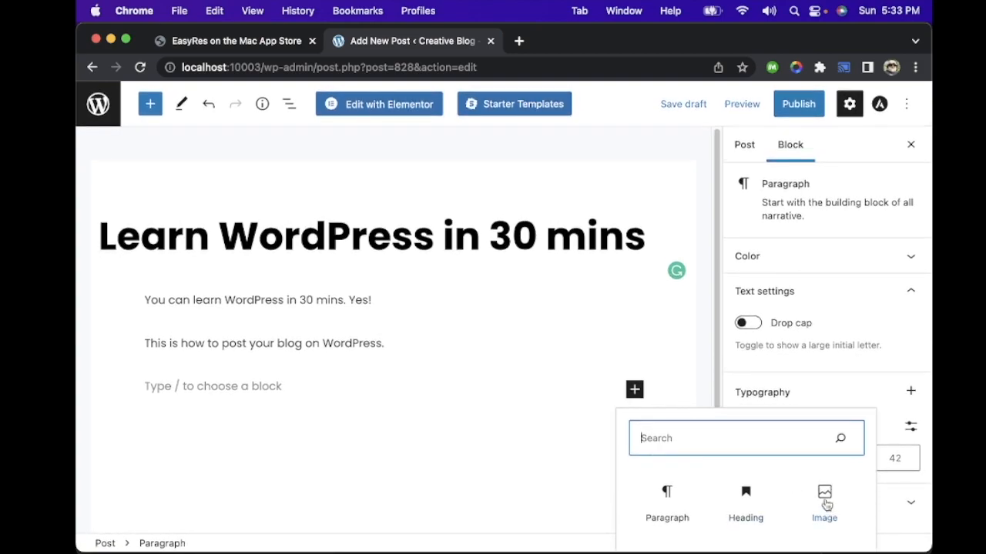
scroll(555, 439, "down", 3)
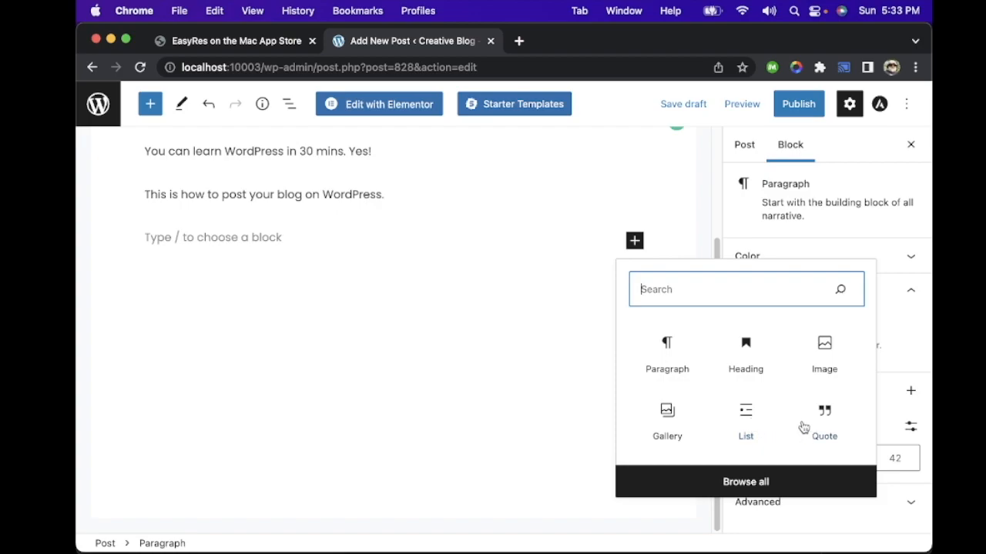
left_click(667, 419)
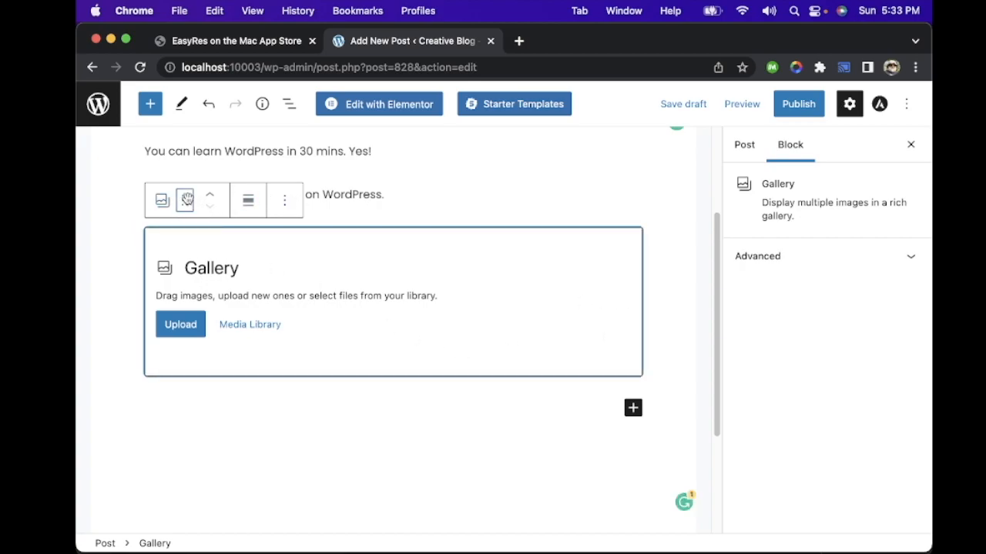
left_click(160, 201)
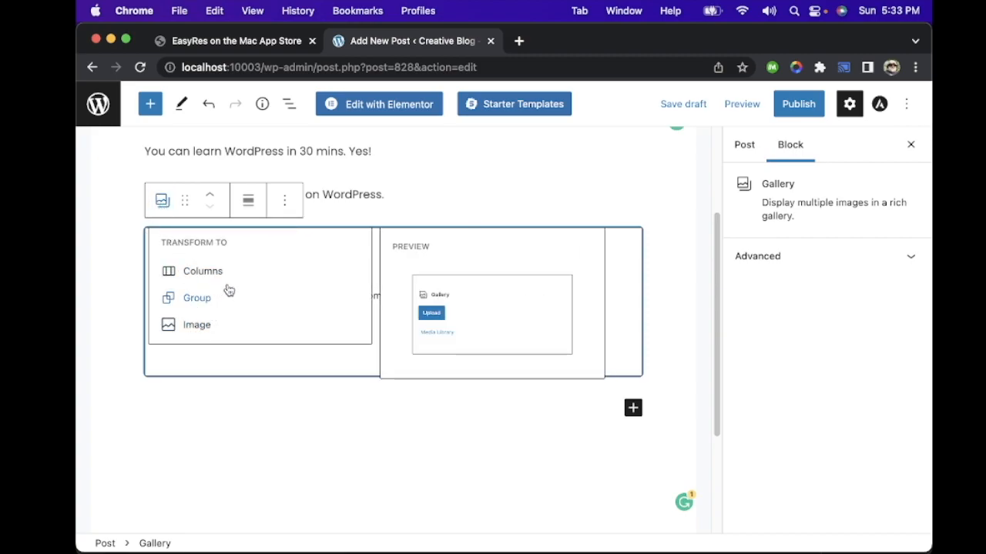
left_click(285, 200)
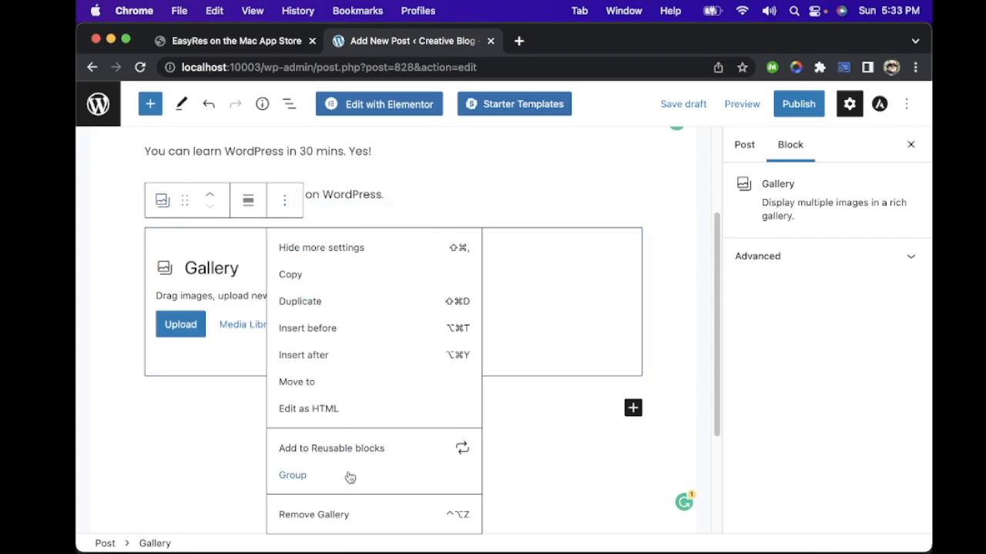
left_click(361, 515)
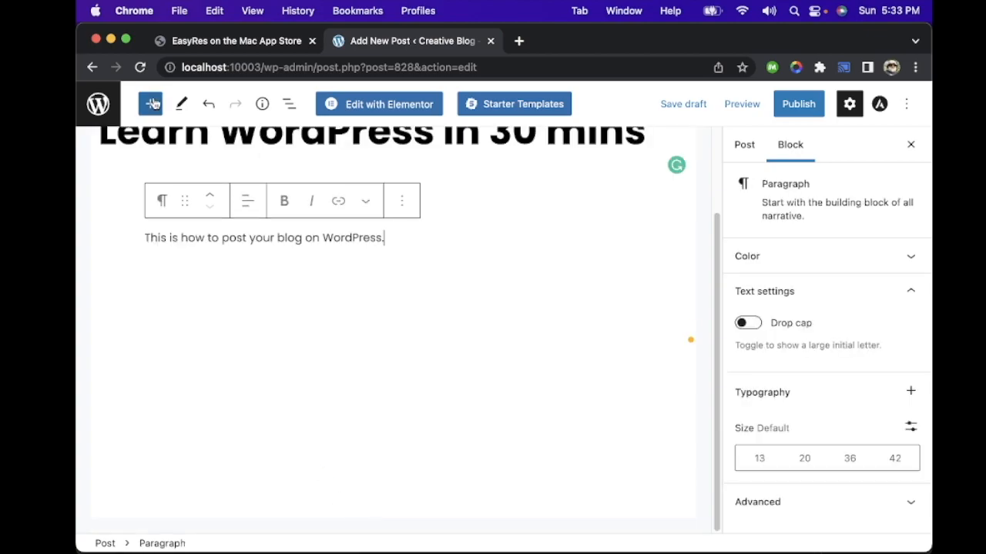
Step: Examine the post's block list view and the advanced settings of the second paragraph
left_click(292, 105)
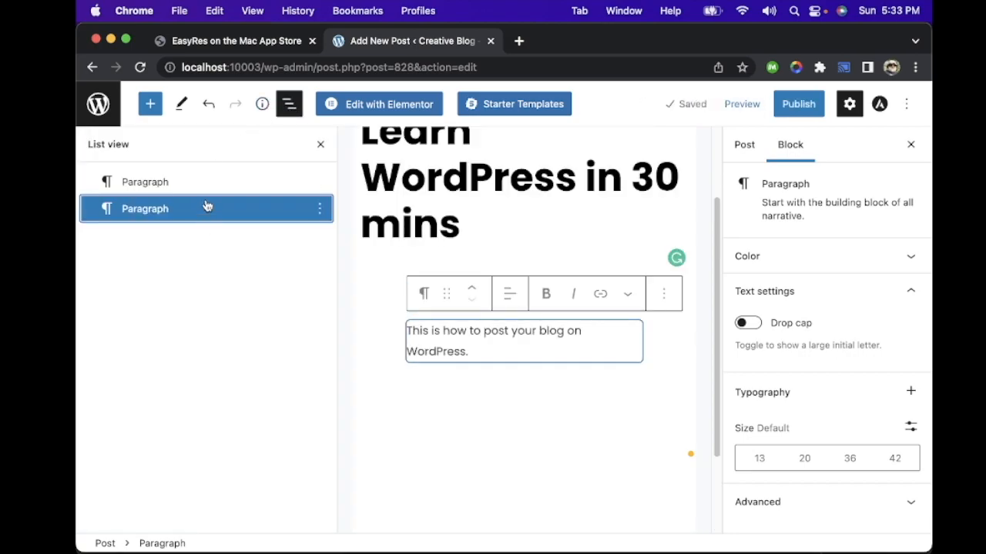
left_click(289, 104)
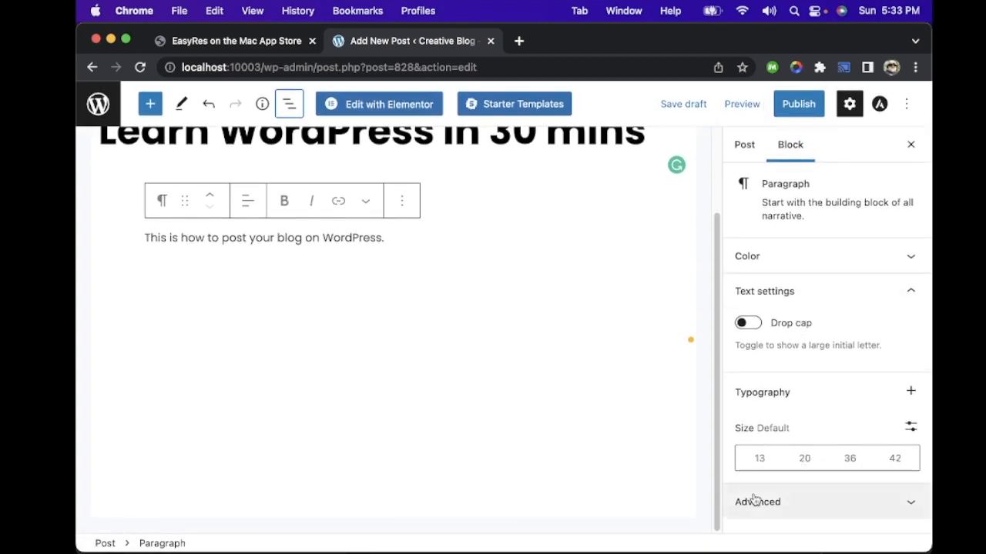
left_click(861, 503)
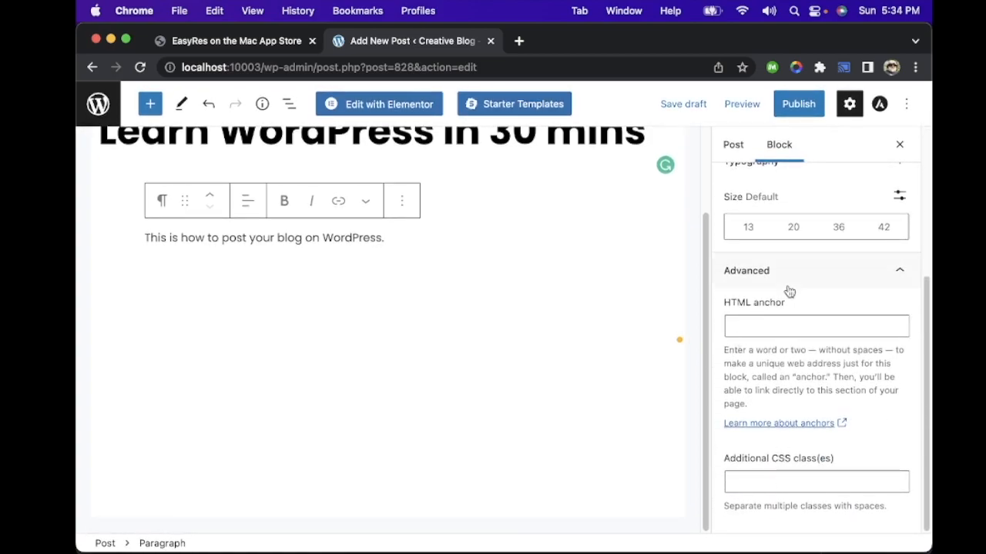
scroll(788, 291, "up", 5)
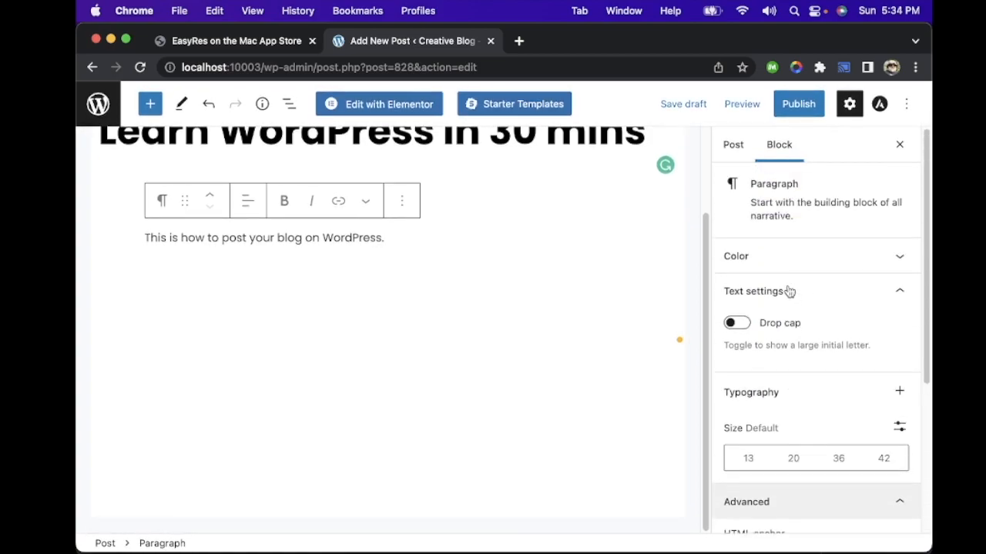
Step: Review the post-level settings, including status and visibility, author, permalink, categories and tags
left_click(741, 150)
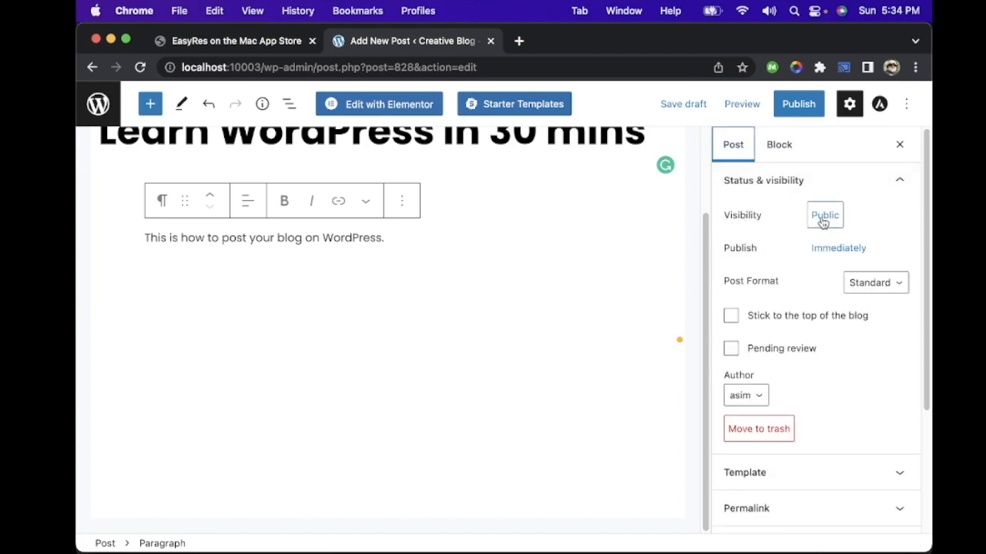
scroll(800, 260, "down", 1)
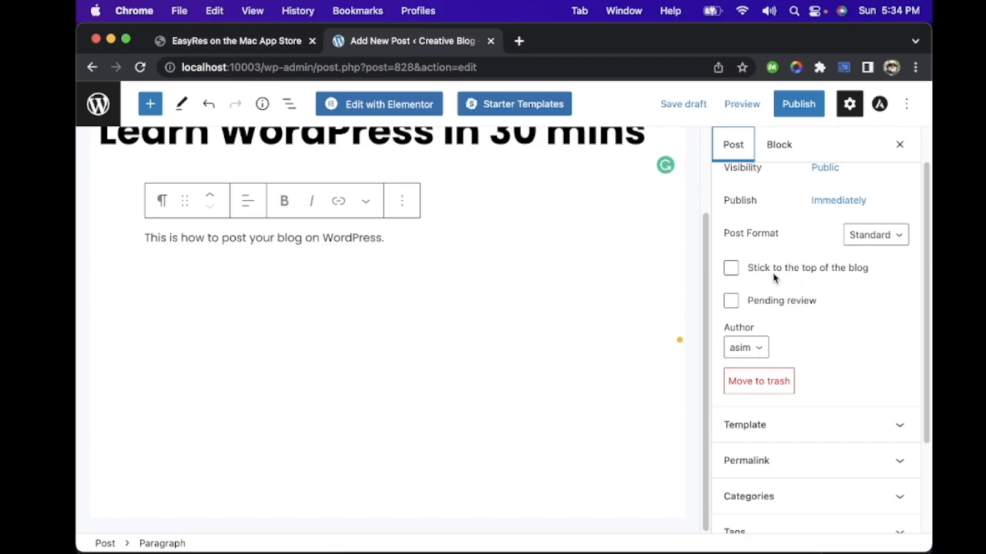
scroll(855, 334, "down", 2)
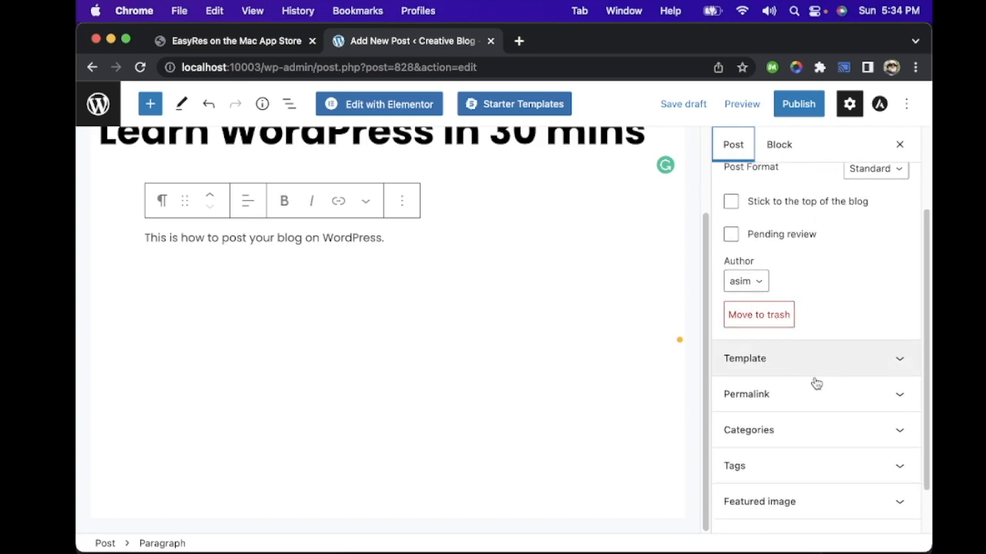
left_click(800, 399)
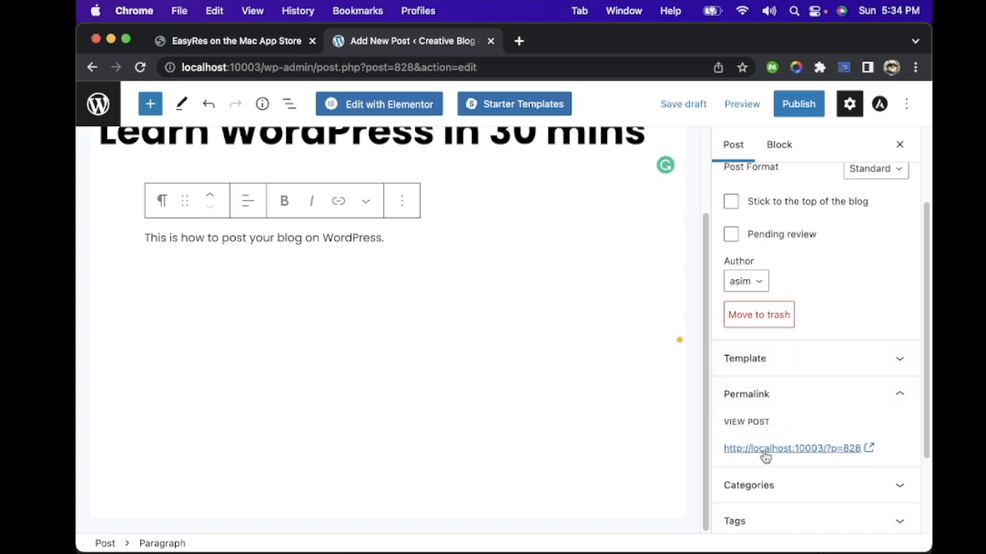
scroll(850, 359, "down", 3)
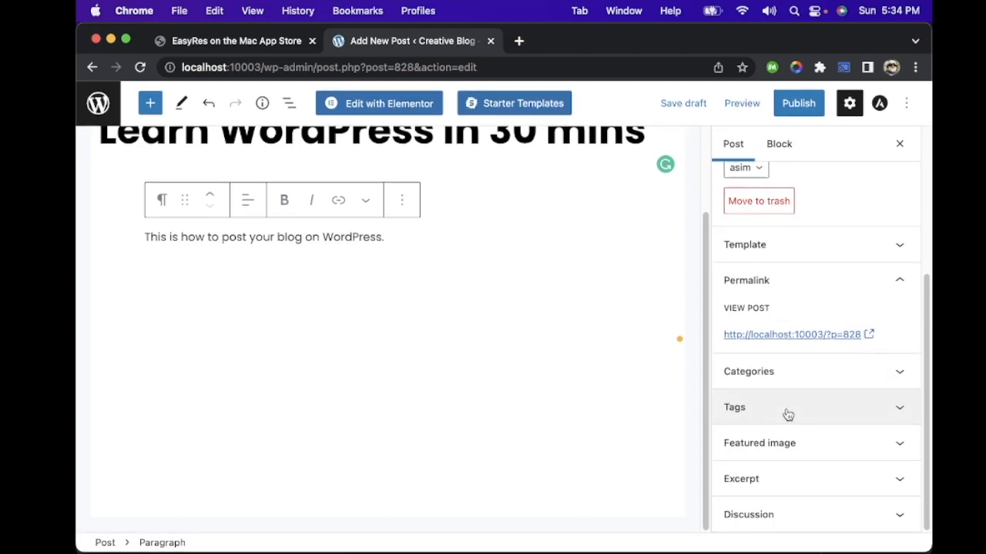
scroll(786, 479, "up", 5)
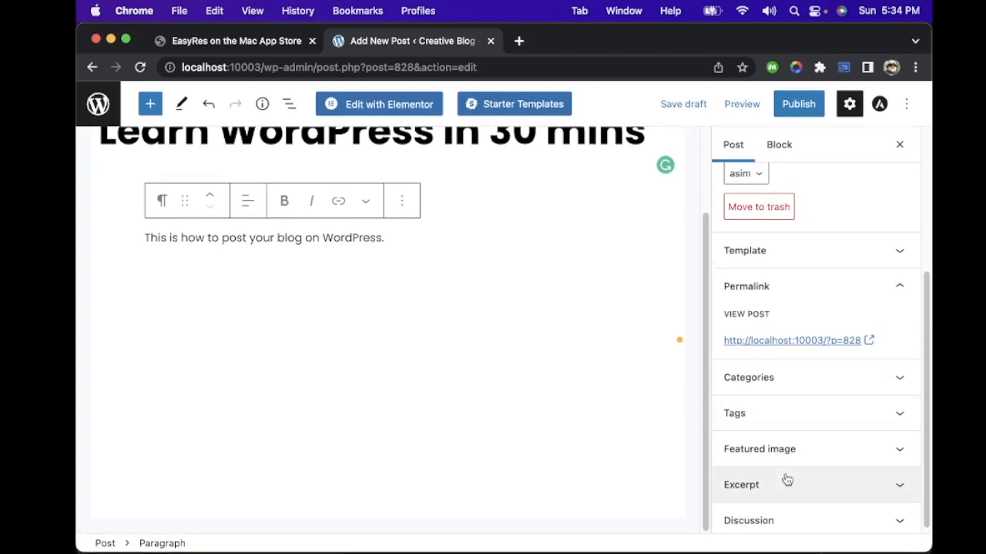
Step: Publish the post "Learn WordPress in 30 mins" and open it on the live site
left_click(795, 104)
left_click(791, 104)
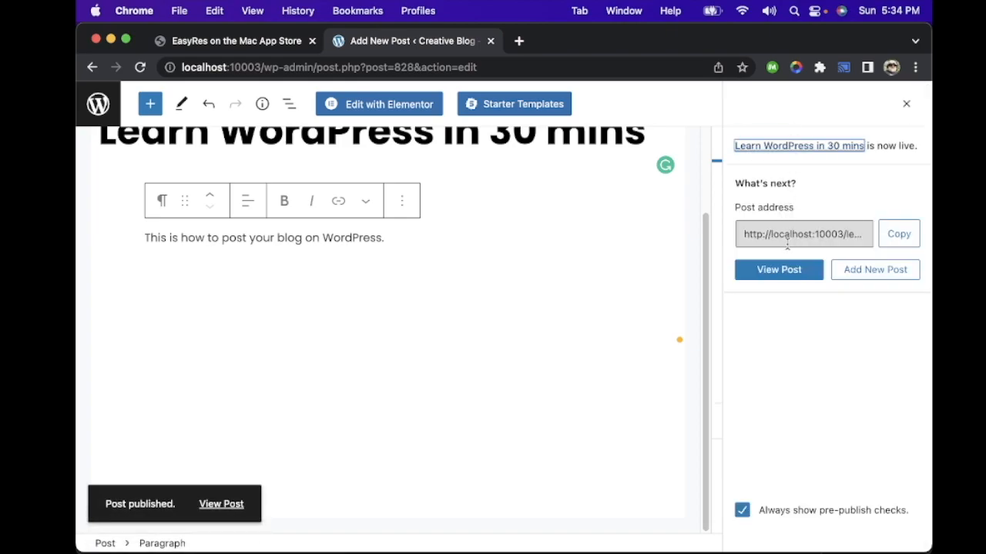
left_click(221, 504)
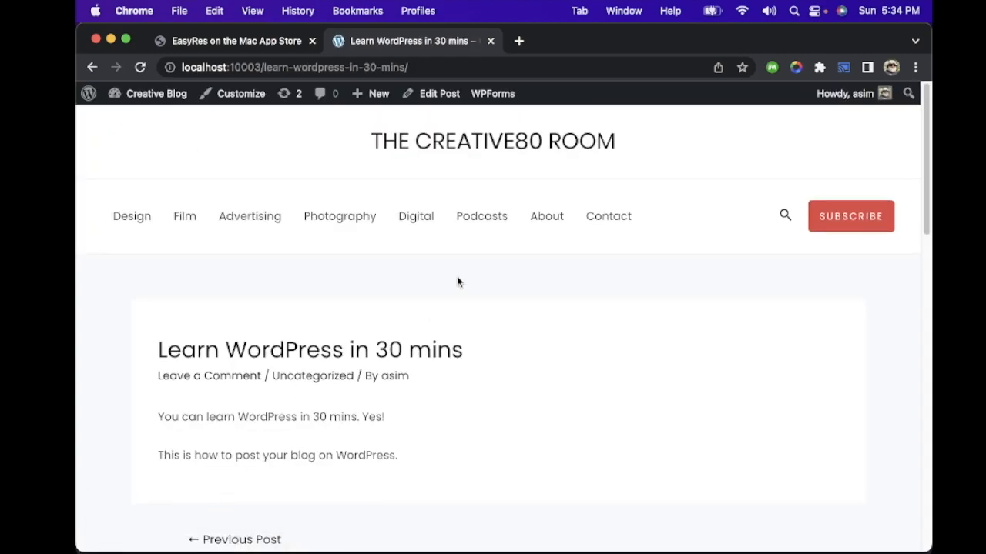
Step: Examine the published post's page and the domain and slug portions of its web address
scroll(459, 280, "down", 3)
scroll(440, 288, "down", 7)
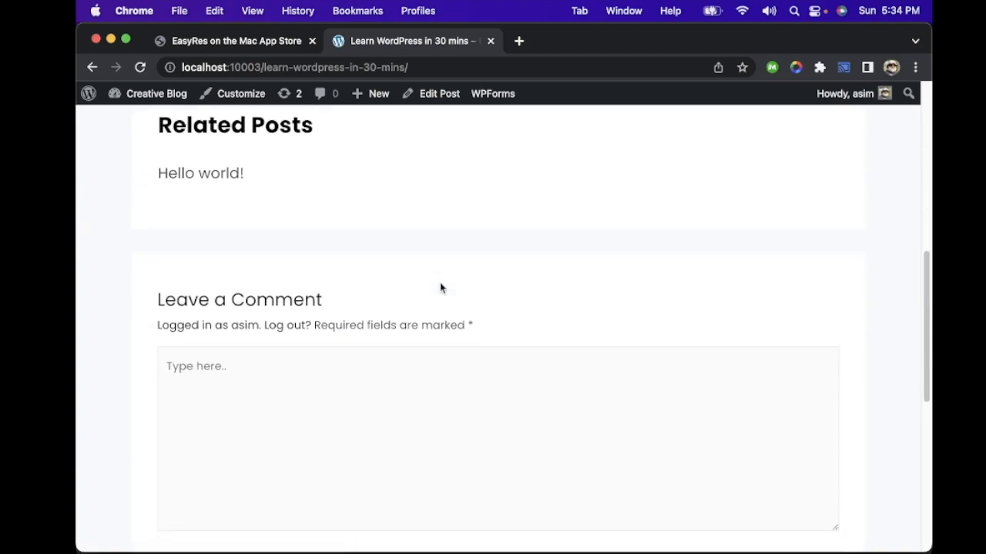
scroll(440, 288, "up", 4)
scroll(440, 288, "up", 3)
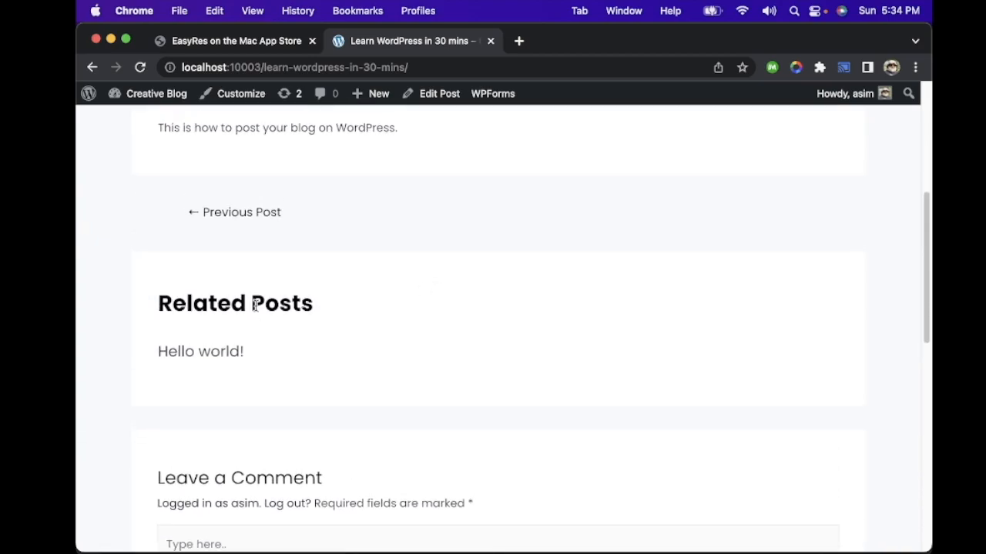
scroll(408, 310, "up", 5)
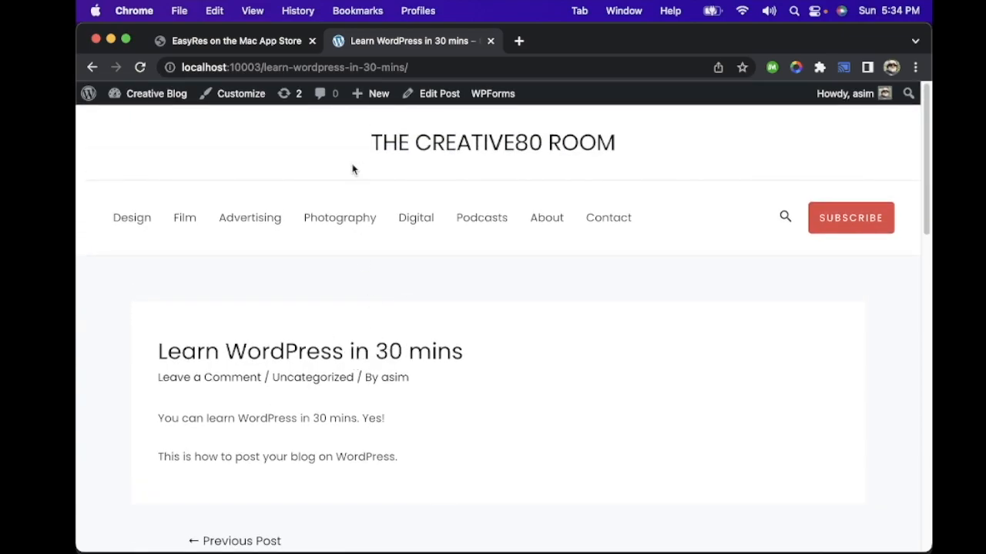
left_click(267, 67)
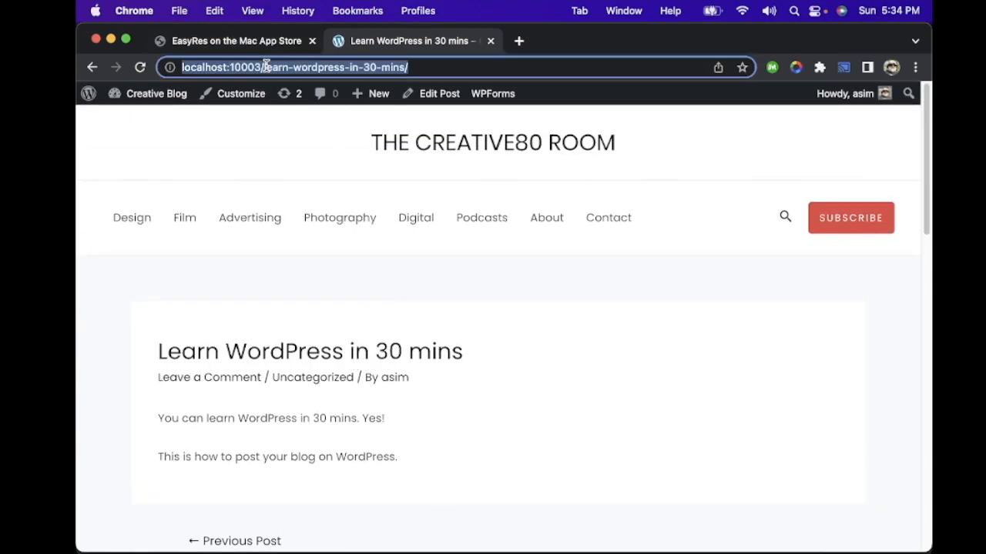
left_click_drag(260, 67, 178, 67)
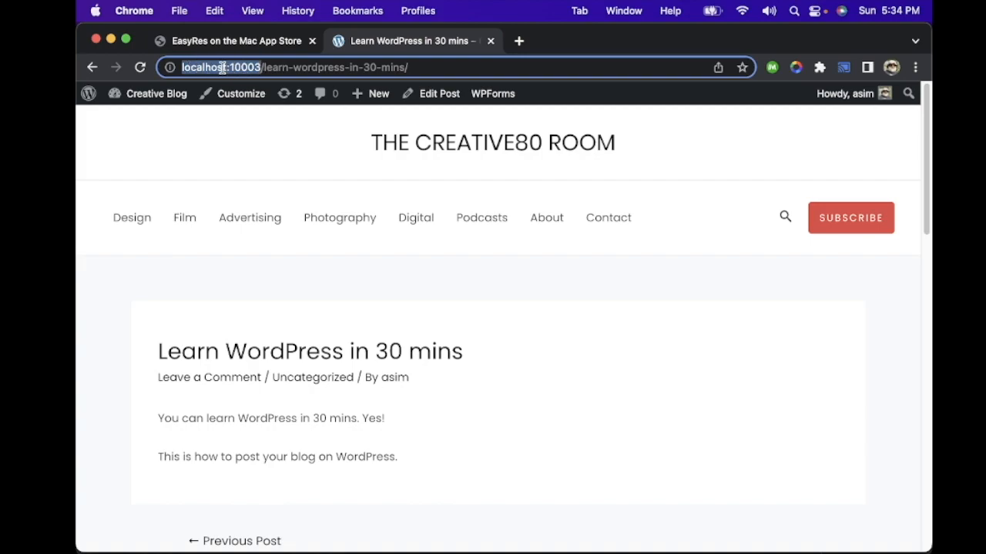
left_click(261, 67)
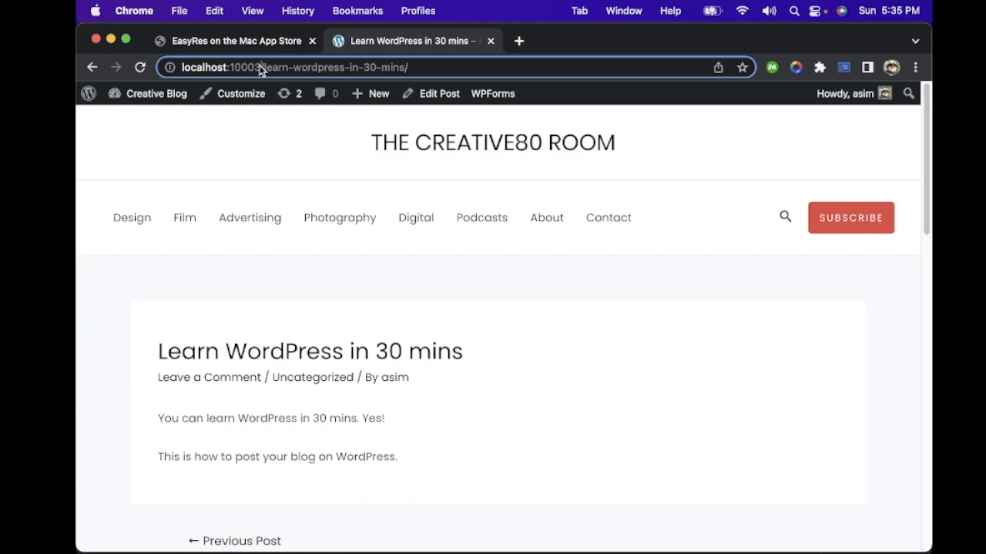
left_click_drag(265, 67, 364, 73)
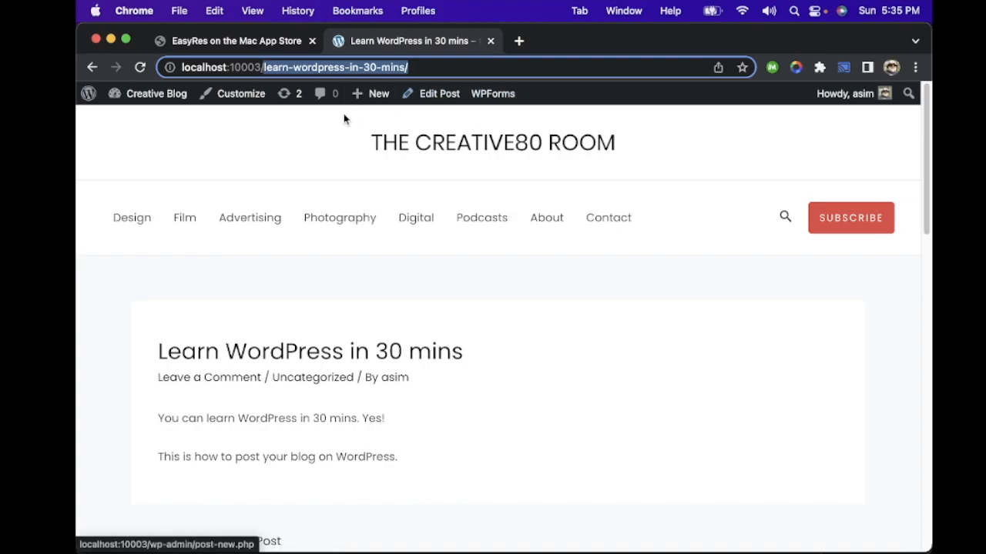
scroll(390, 352, "down", 1)
scroll(391, 353, "up", 1)
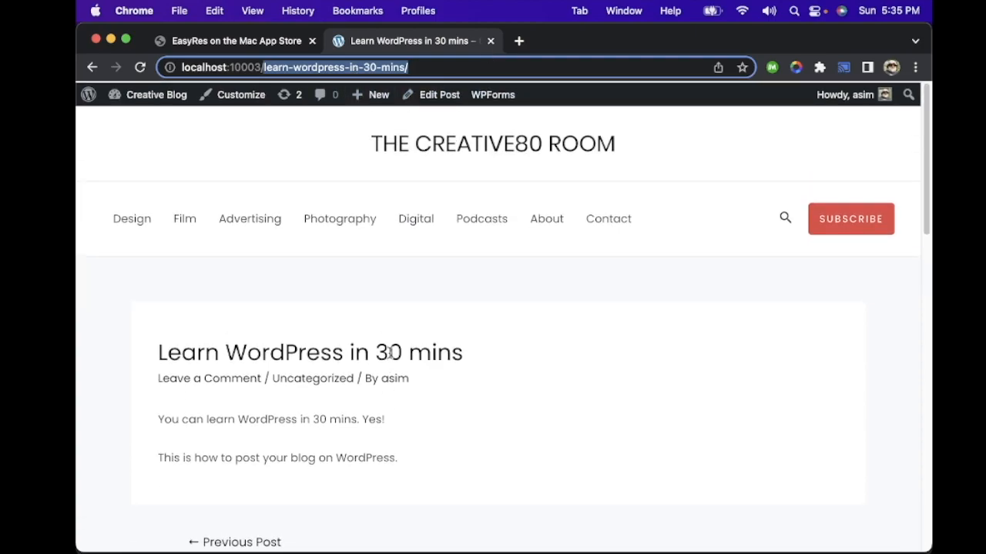
Step: Browse the site's Design and Film category pages
left_click(138, 221)
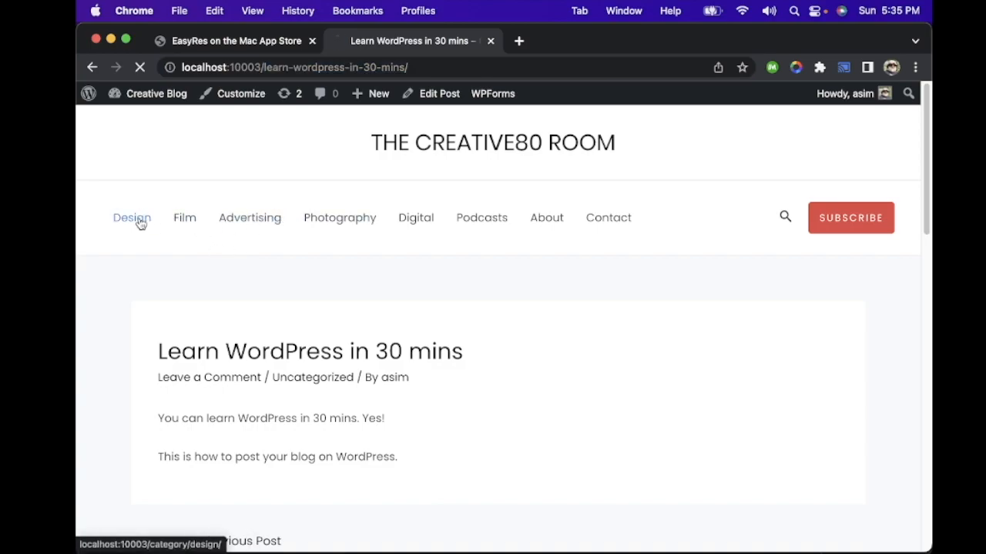
scroll(290, 260, "down", 15)
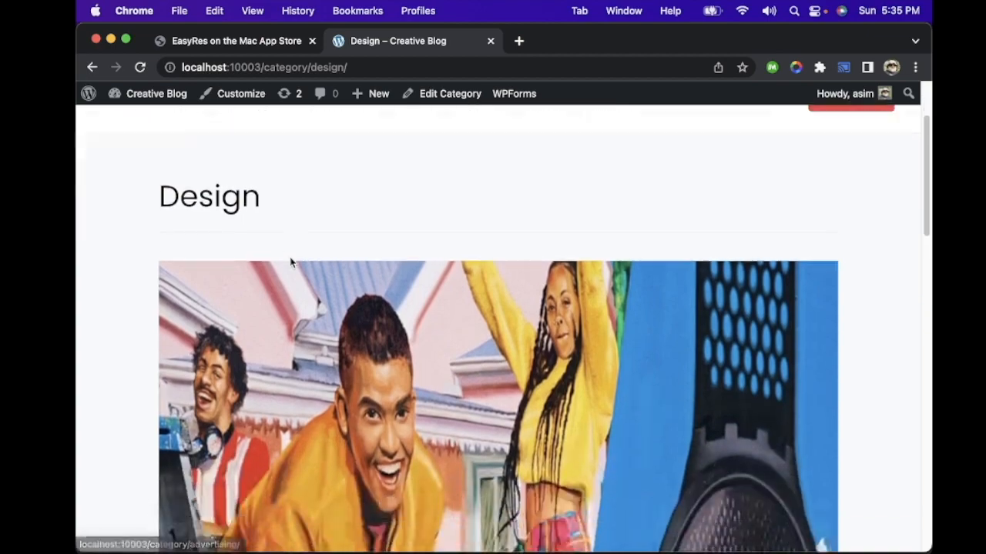
scroll(291, 263, "down", 2)
scroll(291, 263, "up", 8)
scroll(291, 264, "up", 5)
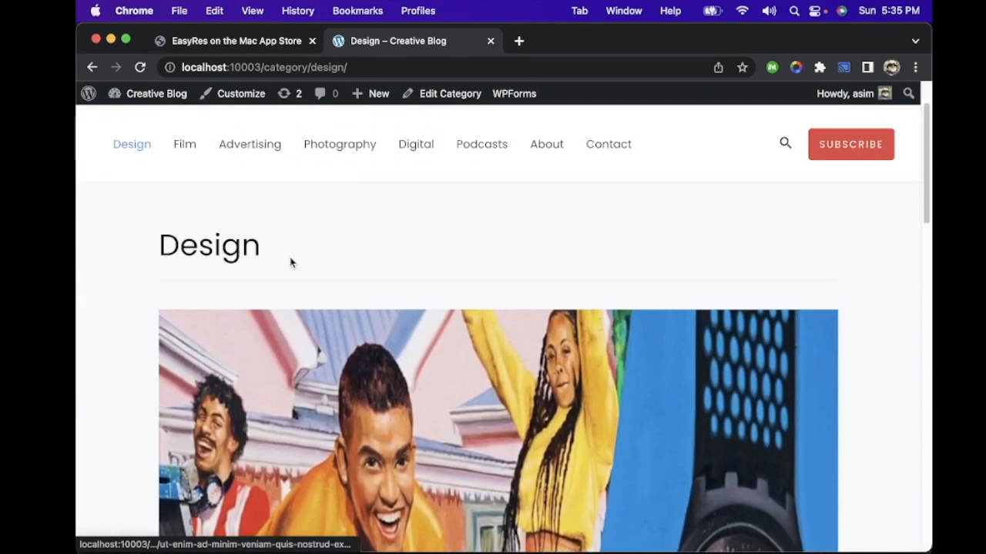
left_click(186, 218)
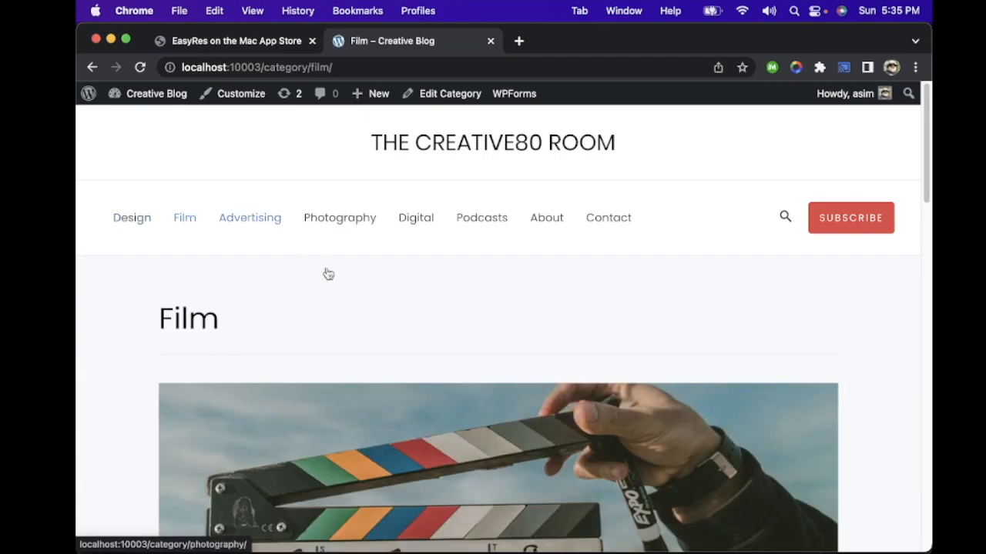
scroll(352, 326, "down", 10)
scroll(351, 326, "down", 3)
scroll(352, 326, "up", 12)
Step: Browse the Photography category page and open the site's About page
left_click(341, 219)
scroll(419, 252, "down", 15)
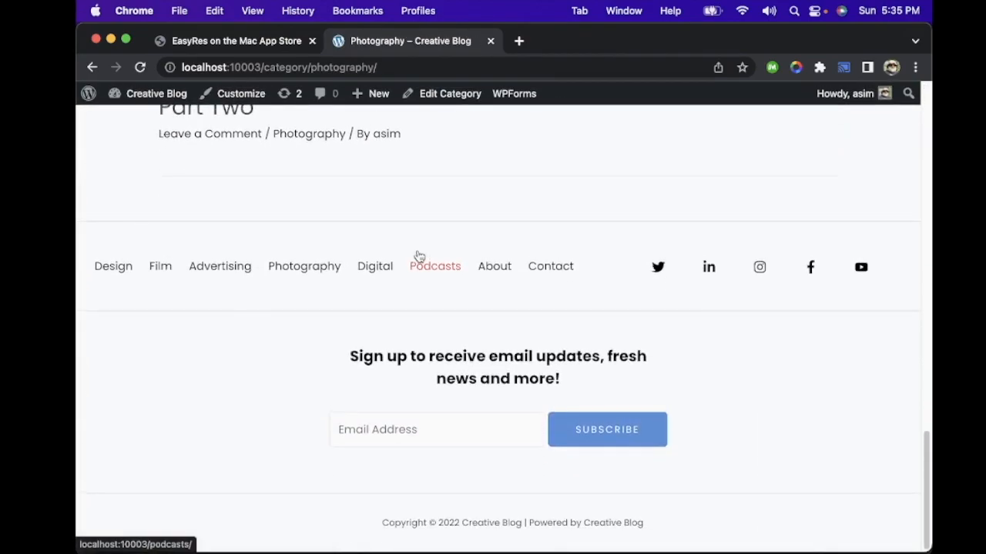
scroll(419, 256, "up", 15)
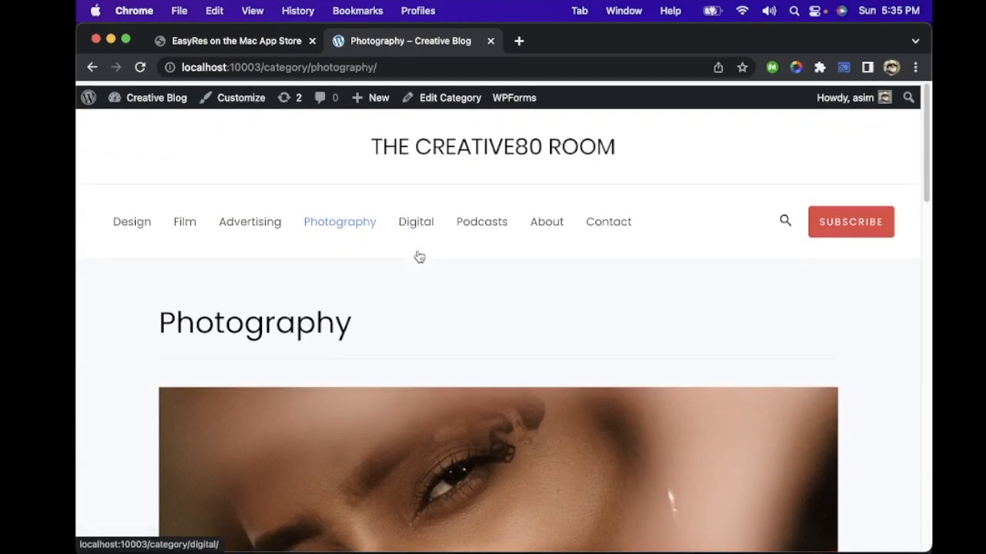
left_click(488, 220)
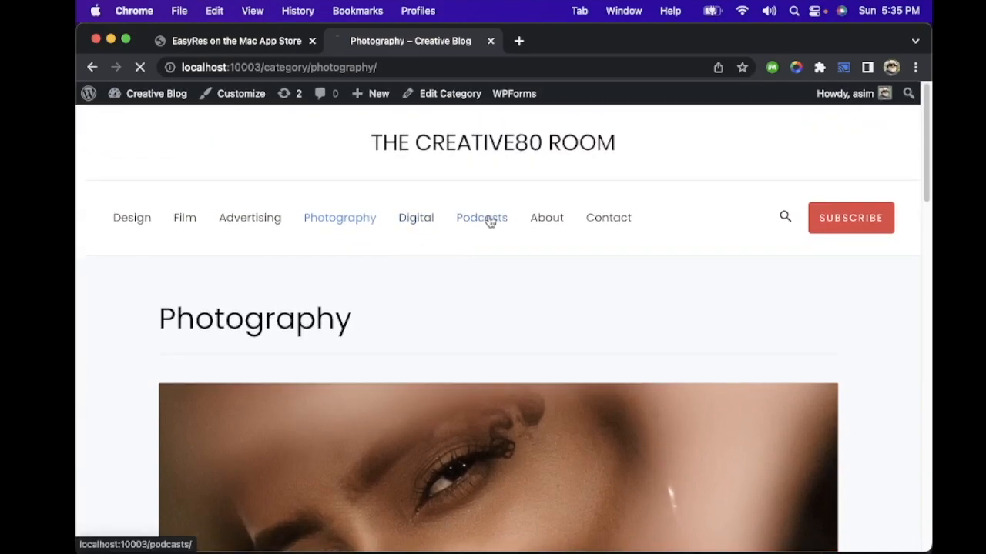
left_click(545, 219)
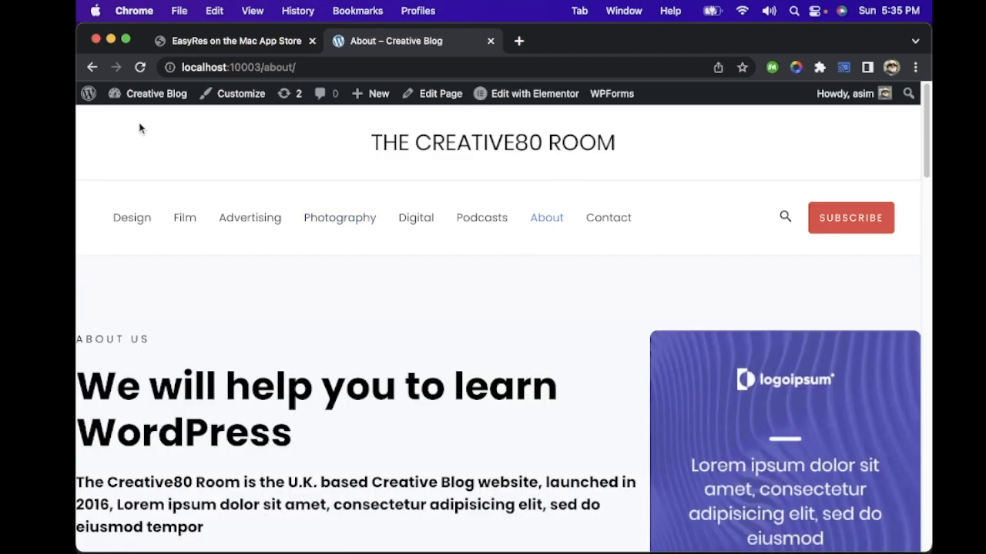
Step: Return to the WordPress admin dashboard and open the post categories page
mouse_move(88, 96)
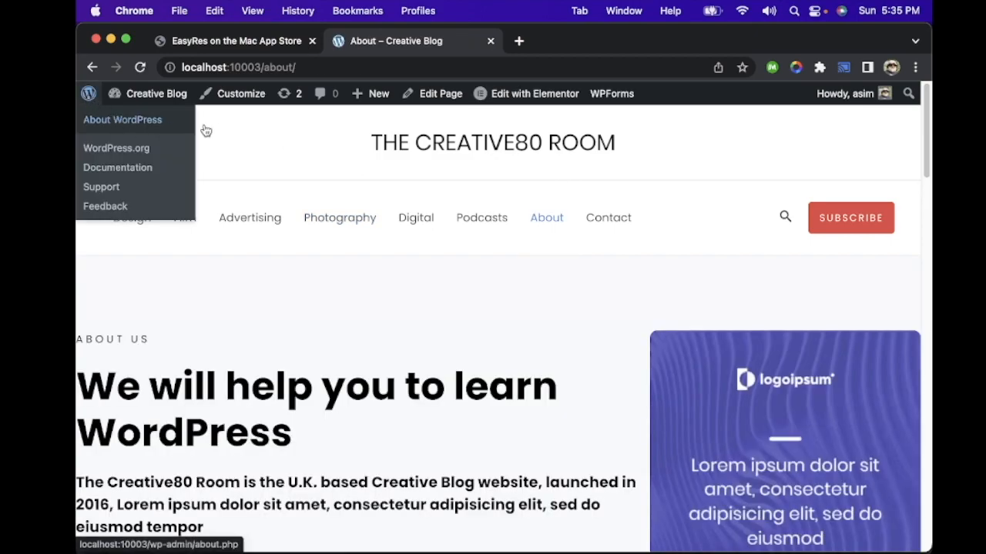
mouse_move(163, 103)
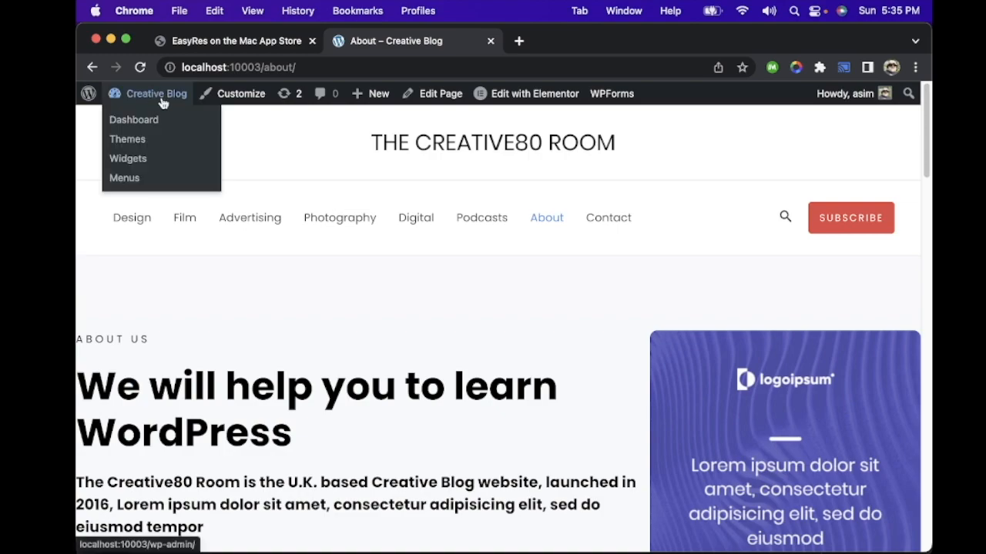
left_click(160, 117)
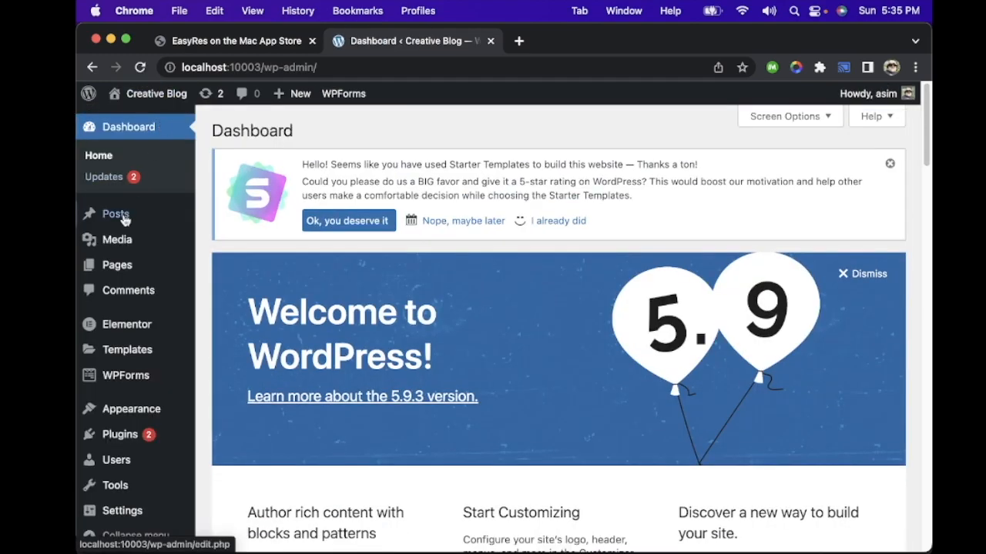
mouse_move(120, 217)
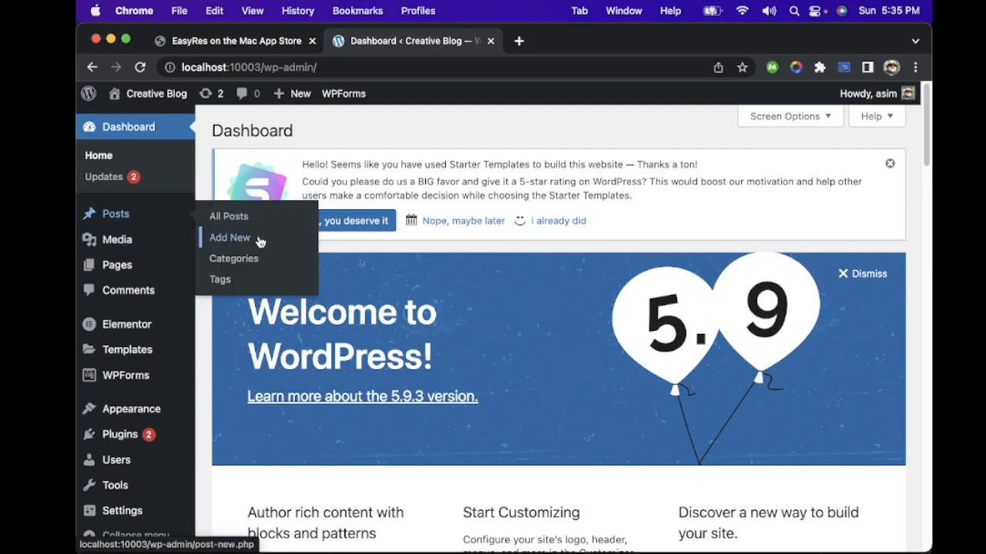
left_click(233, 258)
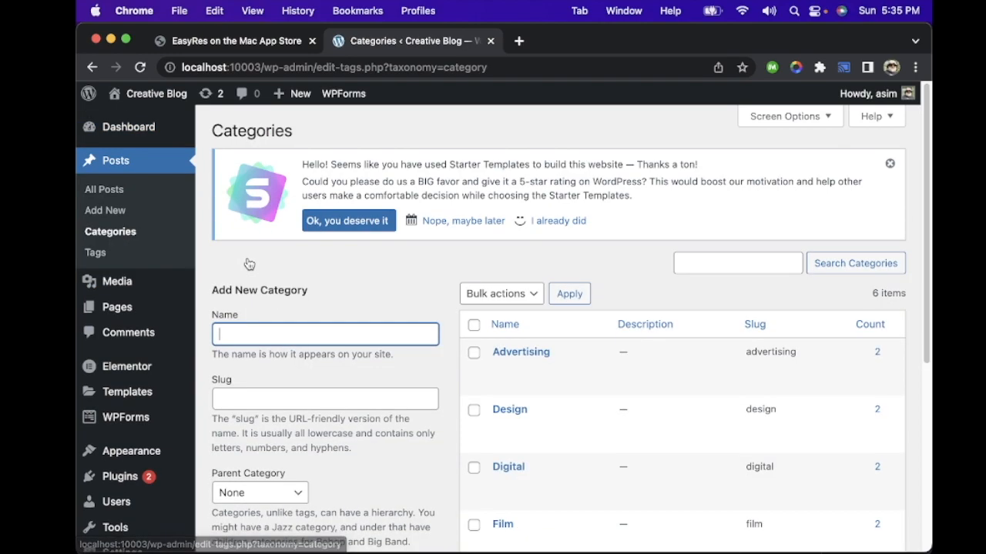
Step: Examine the list of existing post categories and the form for adding a new category
scroll(380, 301, "down", 4)
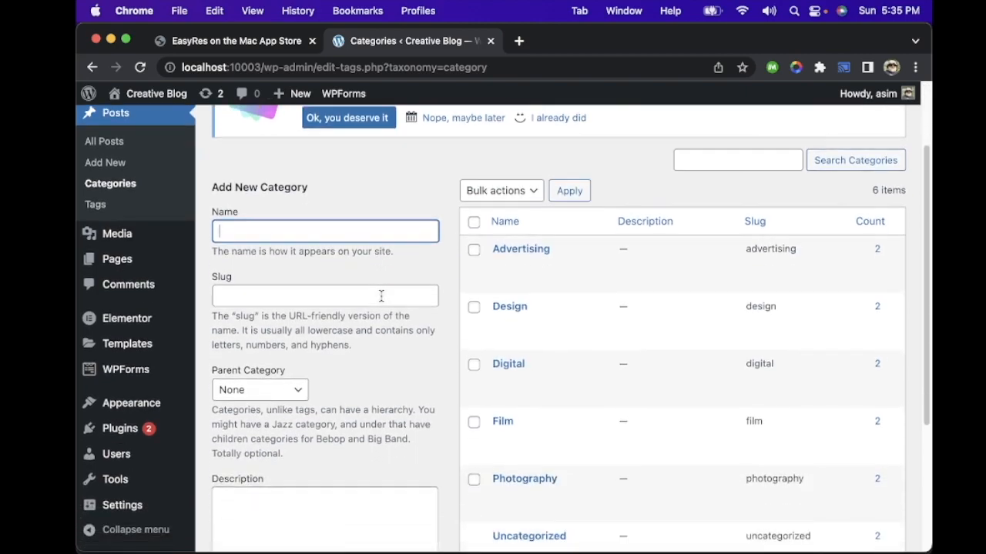
scroll(539, 265, "down", 2)
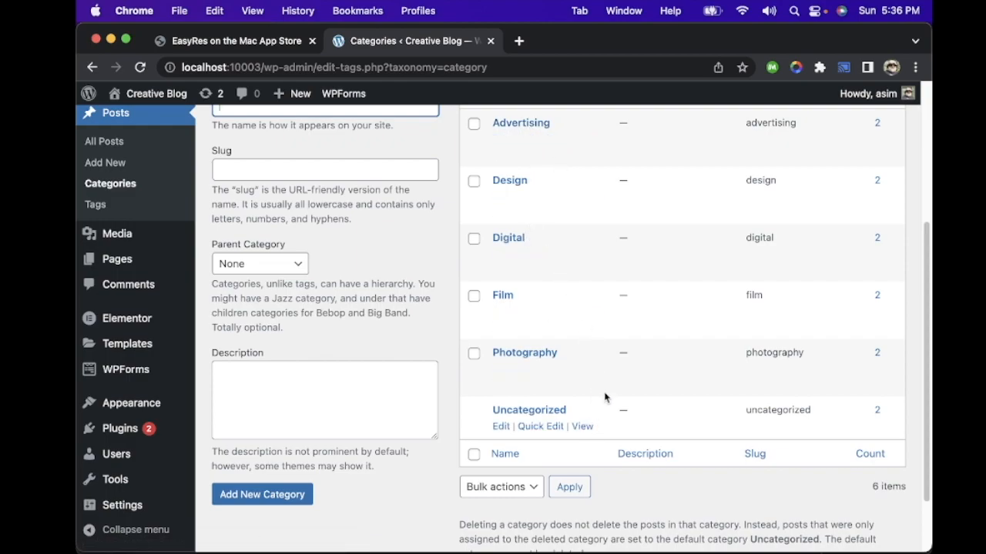
scroll(614, 367, "down", 2)
scroll(613, 368, "up", 3)
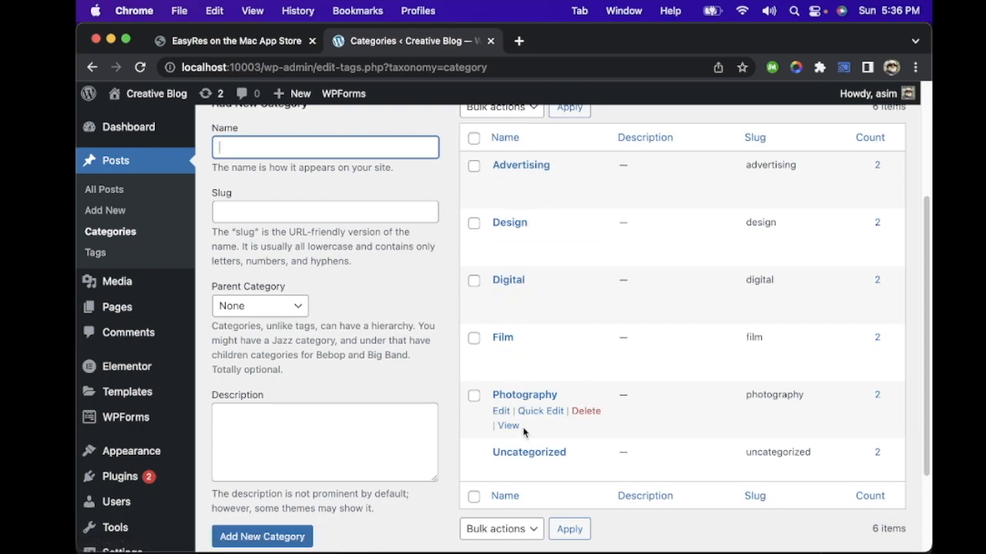
scroll(530, 255, "down", 2)
scroll(530, 257, "up", 2)
scroll(535, 259, "up", 3)
scroll(528, 257, "down", 3)
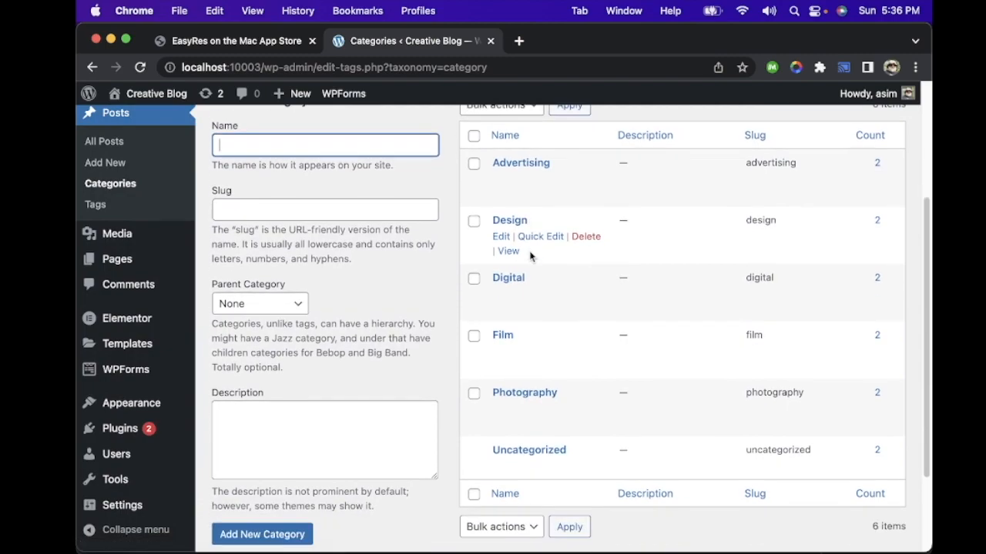
Step: List all posts, filter them by the Uncategorized category, and open "Learn WordPress in 30 mins" for editing
left_click(122, 145)
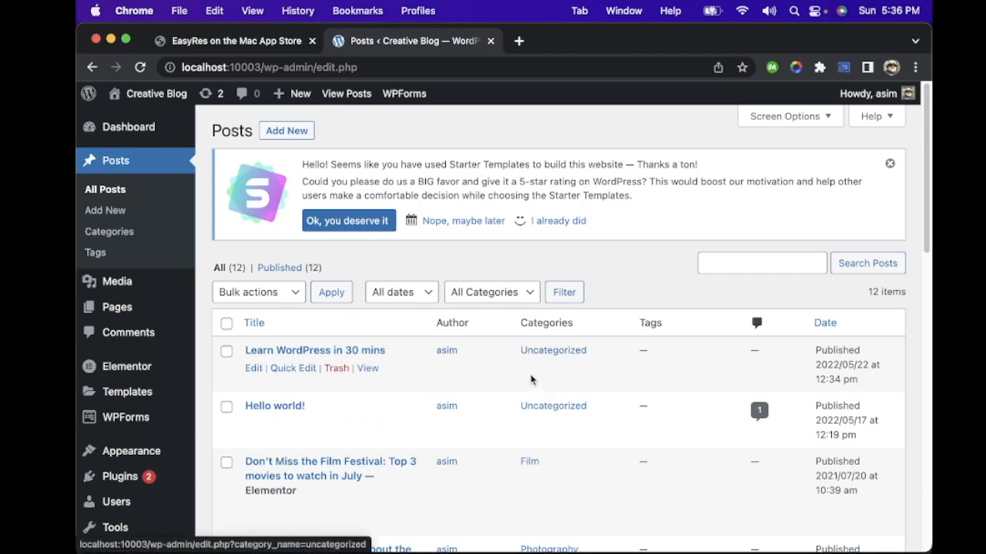
left_click(541, 352)
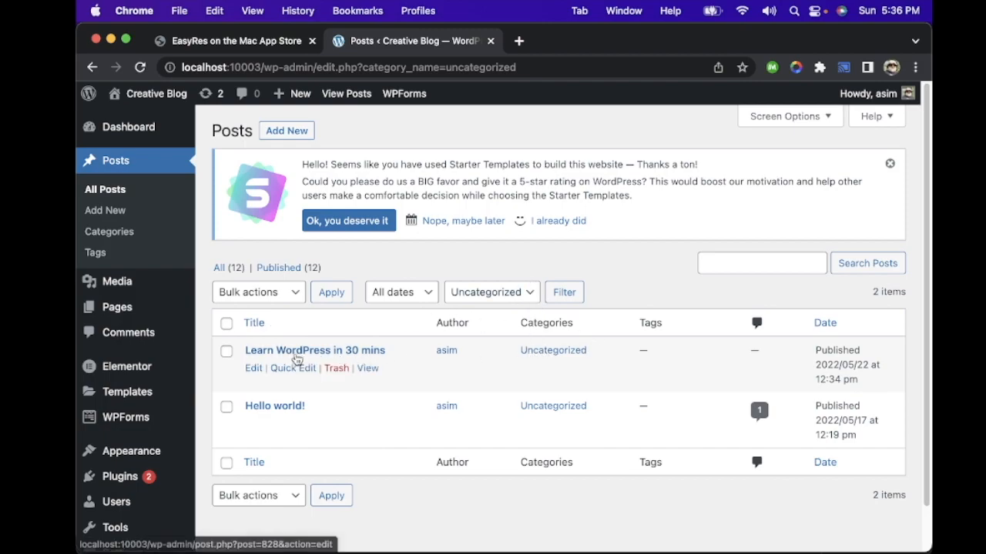
left_click(297, 352)
Step: Change the post's category from Uncategorized to Advertising and update the post
scroll(821, 269, "down", 2)
scroll(821, 270, "down", 5)
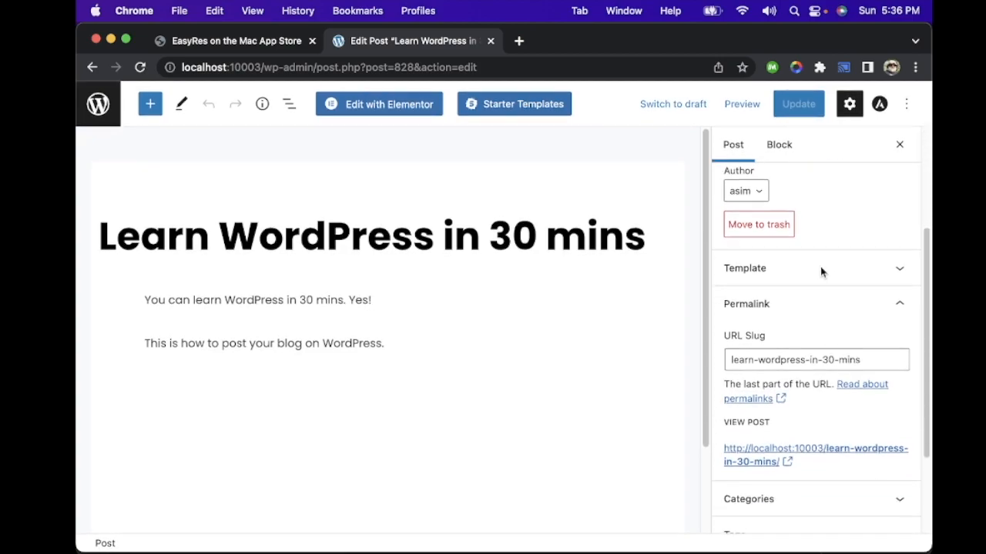
left_click(820, 372)
left_click(731, 405)
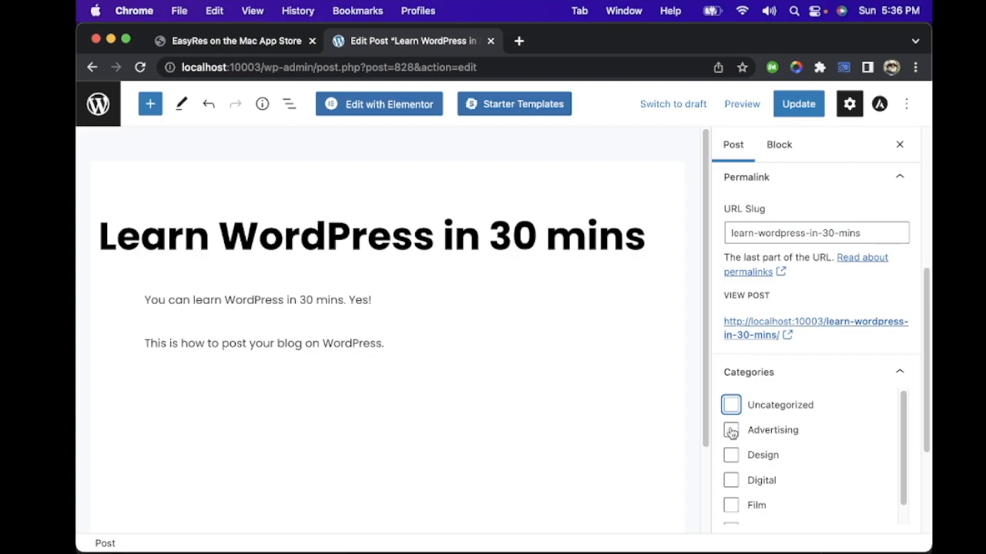
scroll(734, 510, "down", 1)
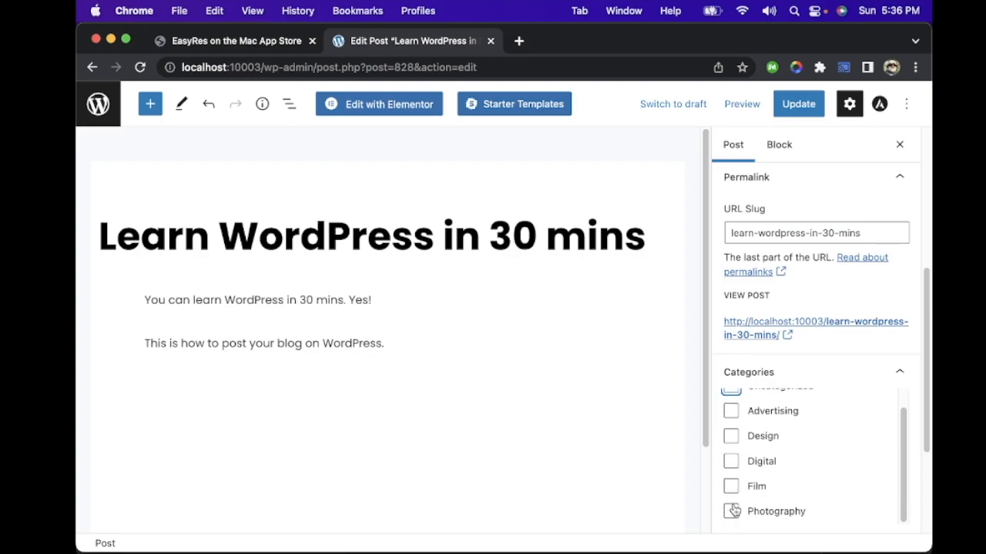
scroll(733, 462, "up", 1)
left_click(731, 431)
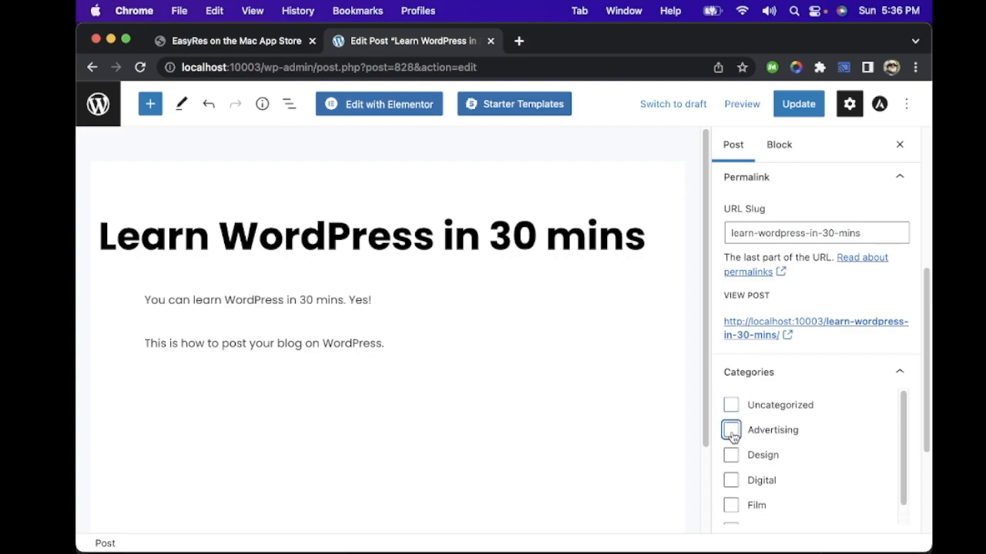
left_click(801, 104)
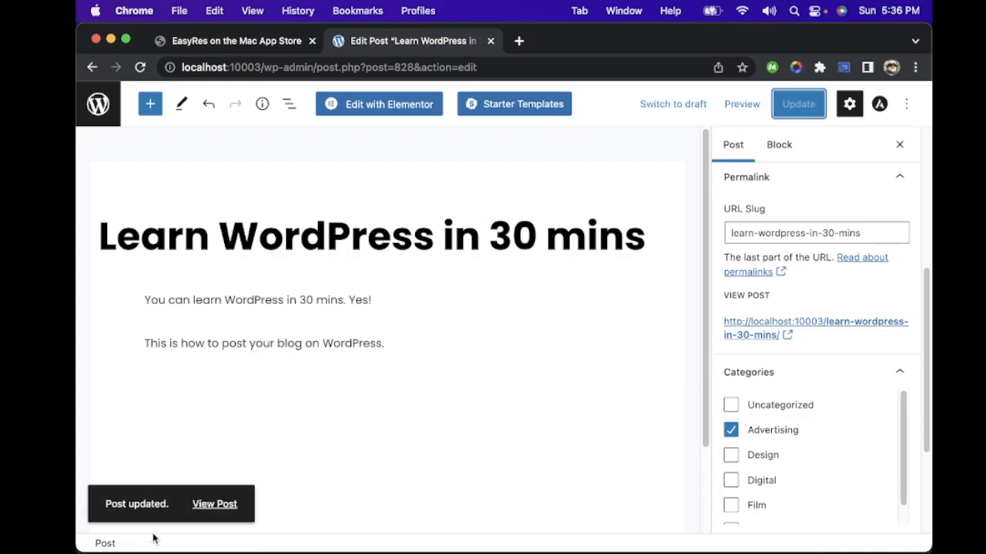
Step: View the updated post on the live site and check the Advertising category page for it
left_click(215, 504)
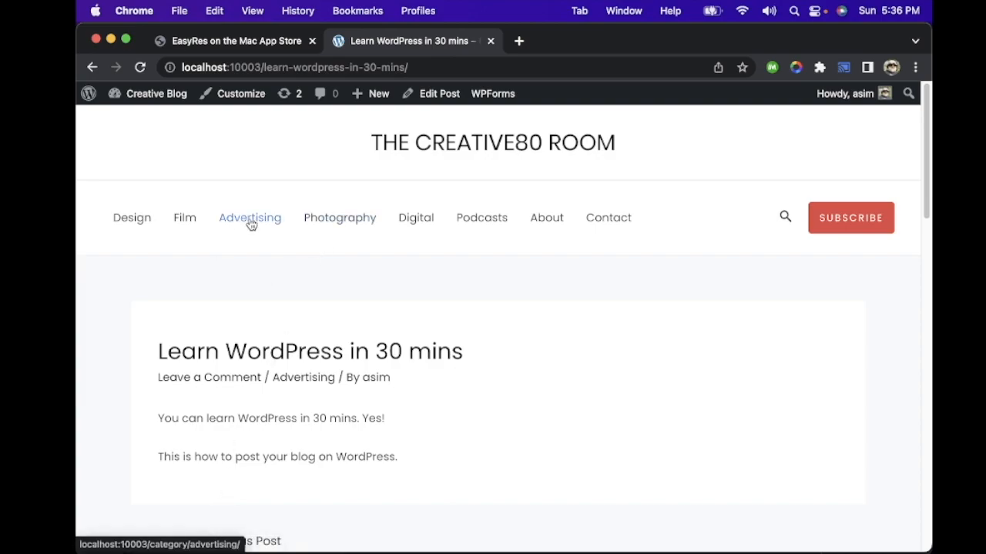
scroll(401, 323, "down", 3)
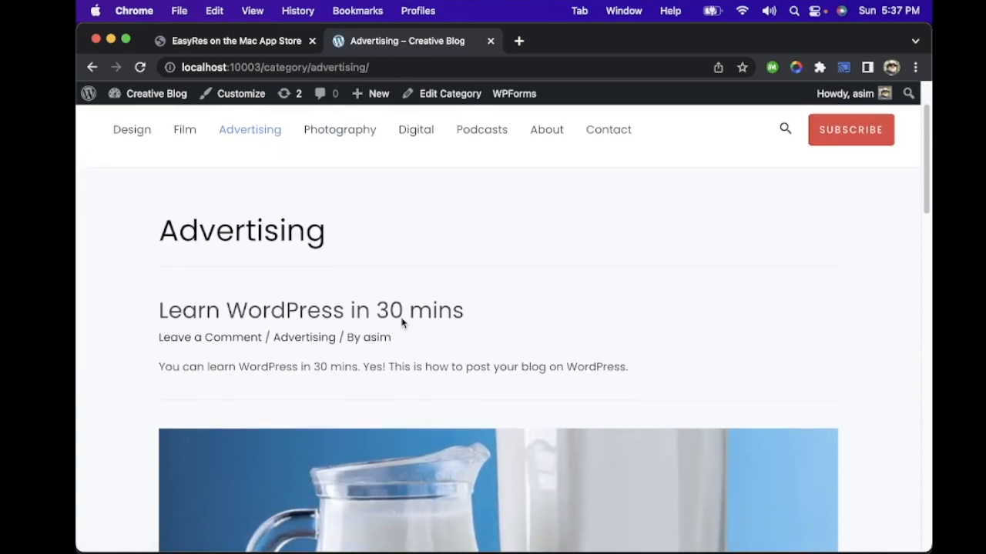
left_click_drag(165, 188, 326, 193)
scroll(480, 224, "up", 3)
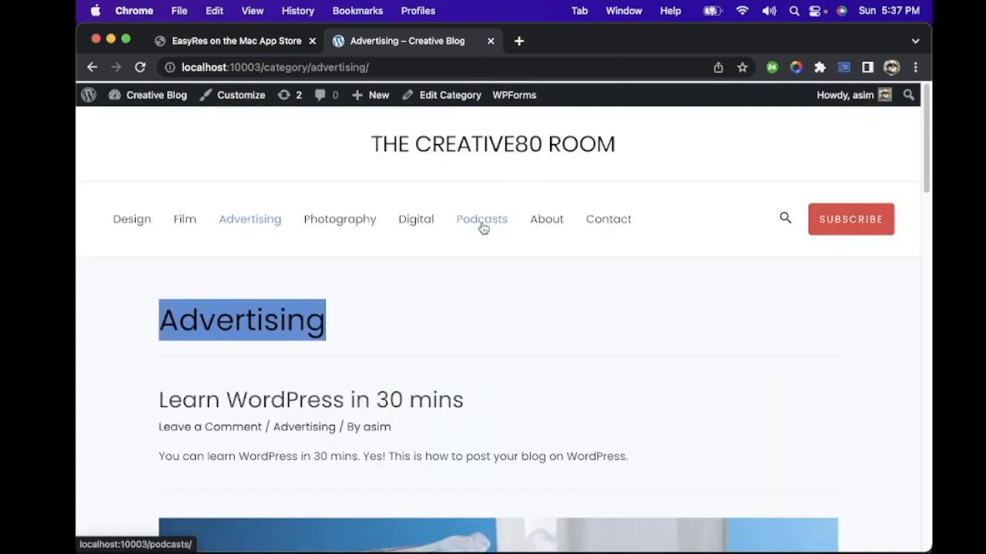
Step: Open "Learn WordPress in 30 mins" from the Advertising category page and look through the post
scroll(445, 321, "down", 1)
left_click(218, 373)
scroll(451, 380, "down", 1)
scroll(450, 381, "down", 1)
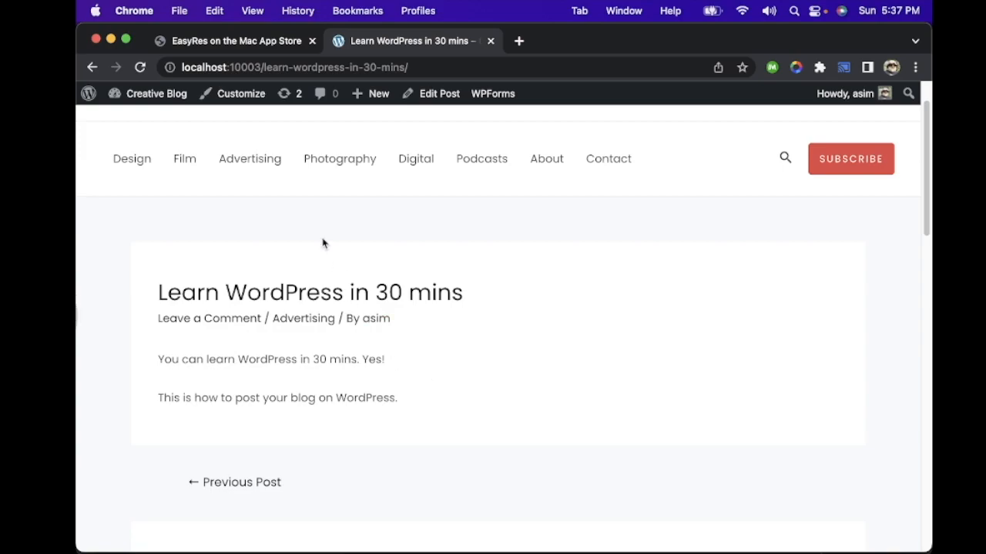
Step: Return to the admin dashboard and look through its overview widgets
mouse_move(129, 94)
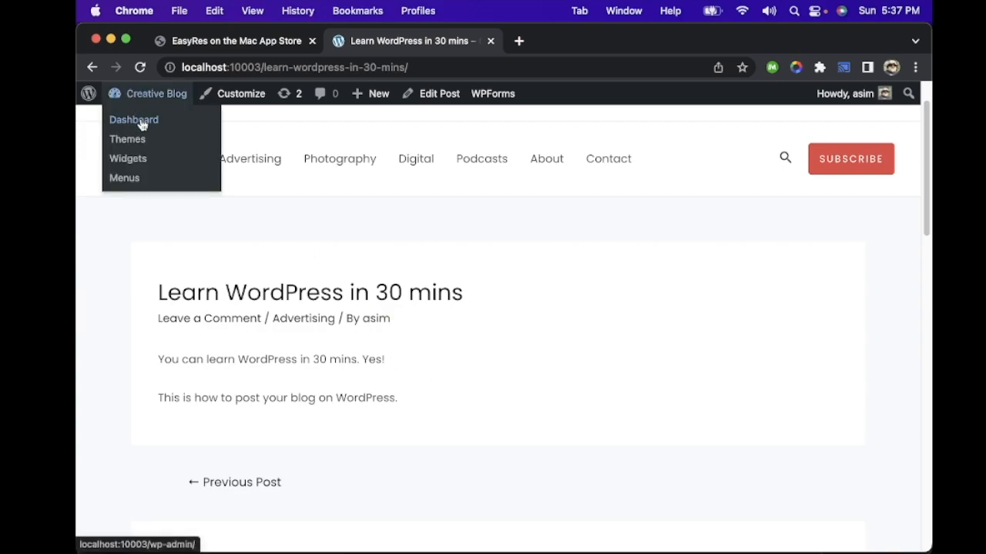
left_click(141, 123)
mouse_move(142, 235)
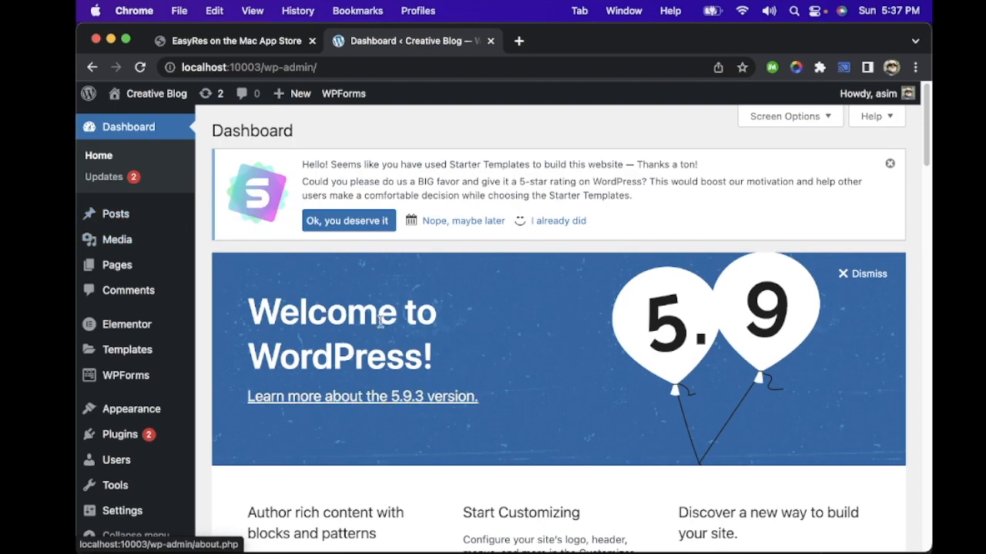
scroll(496, 339, "down", 10)
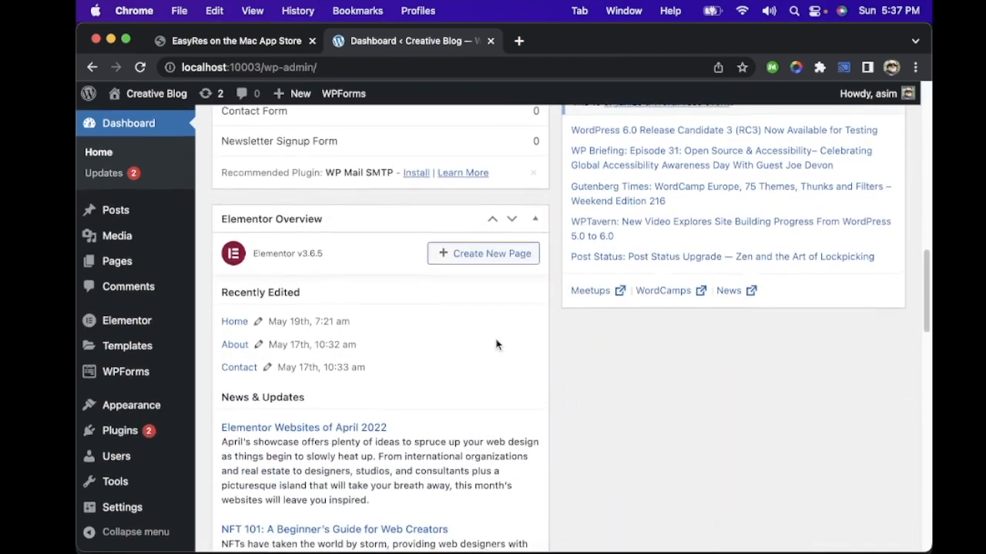
scroll(496, 344, "up", 10)
scroll(496, 344, "up", 5)
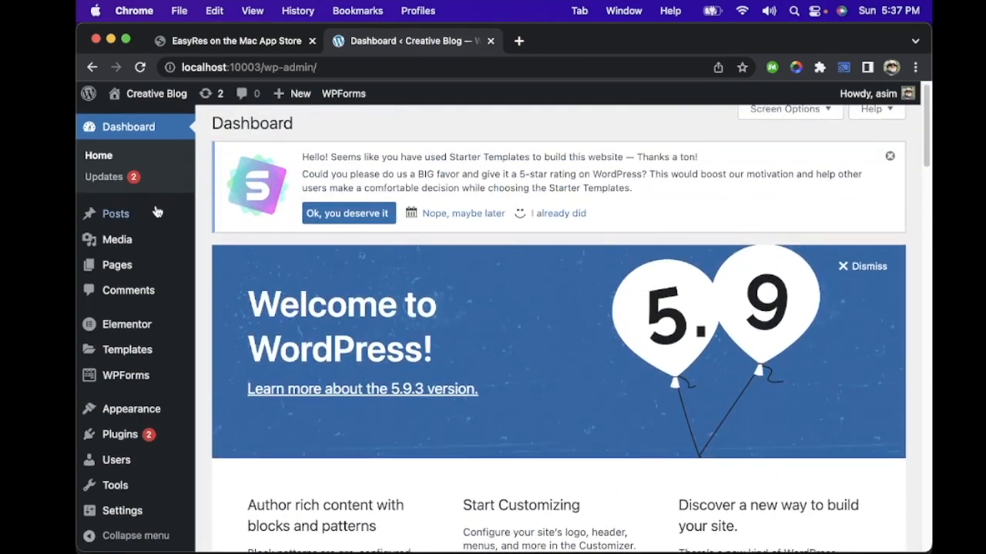
Step: Open the list of all site pages and review the pages it contains
mouse_move(145, 213)
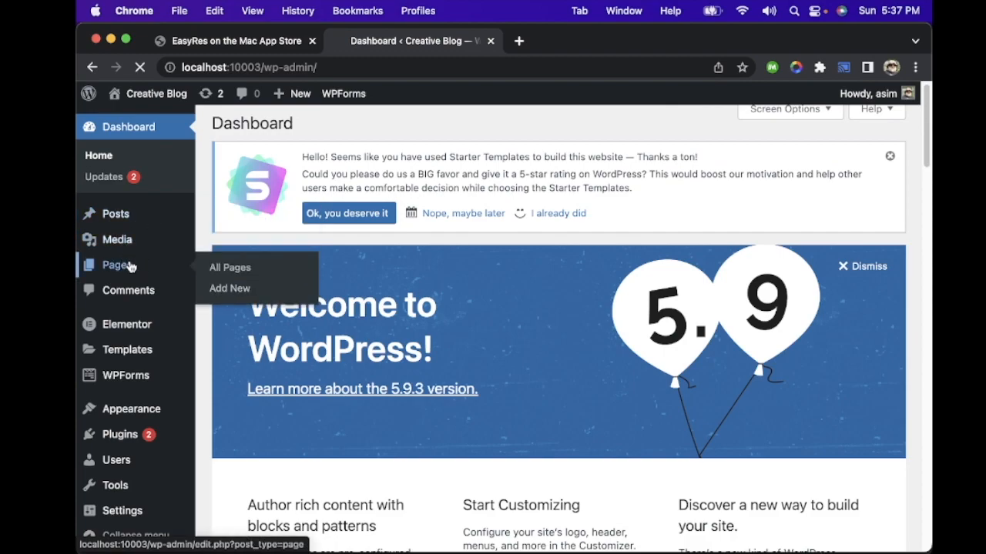
left_click(129, 266)
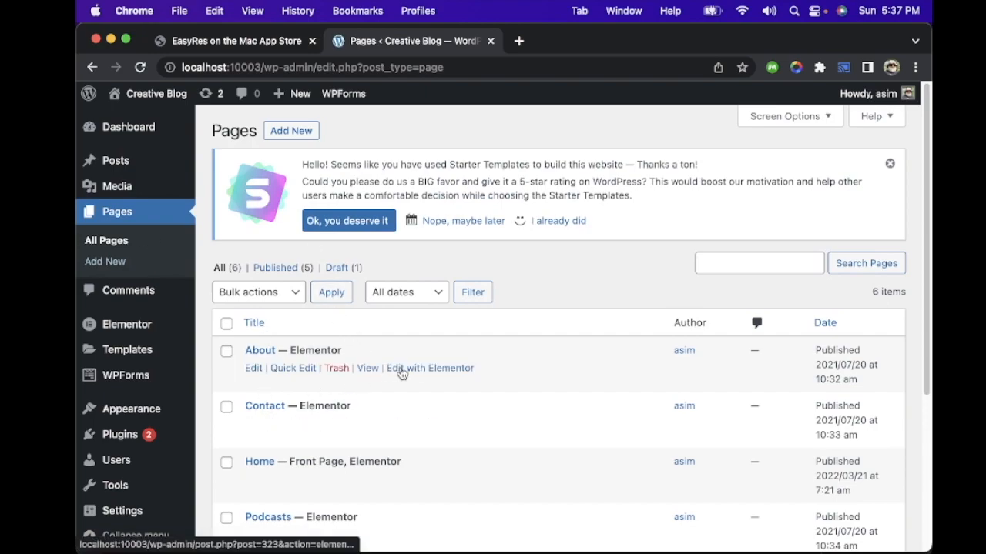
scroll(401, 374, "down", 5)
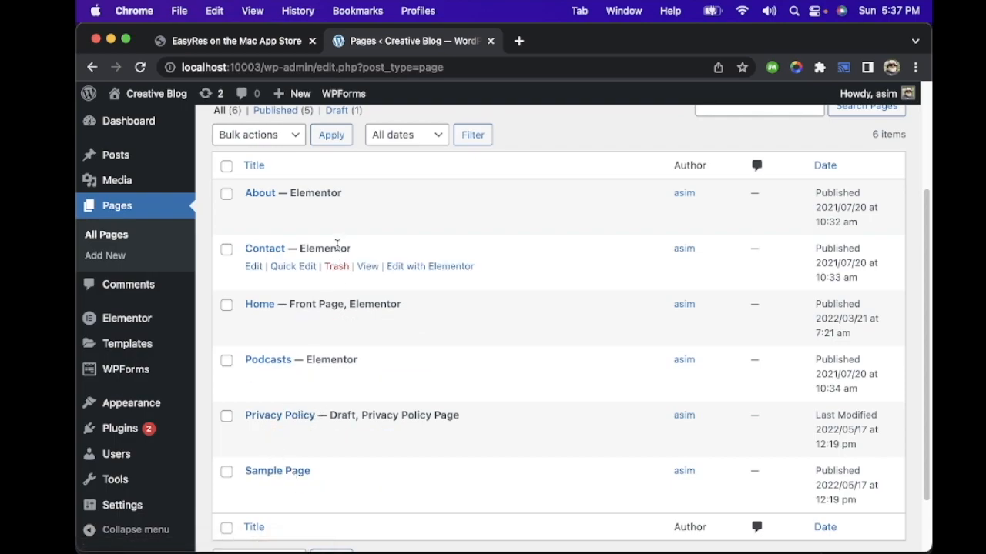
scroll(335, 248, "up", 5)
scroll(337, 249, "down", 4)
scroll(336, 248, "up", 4)
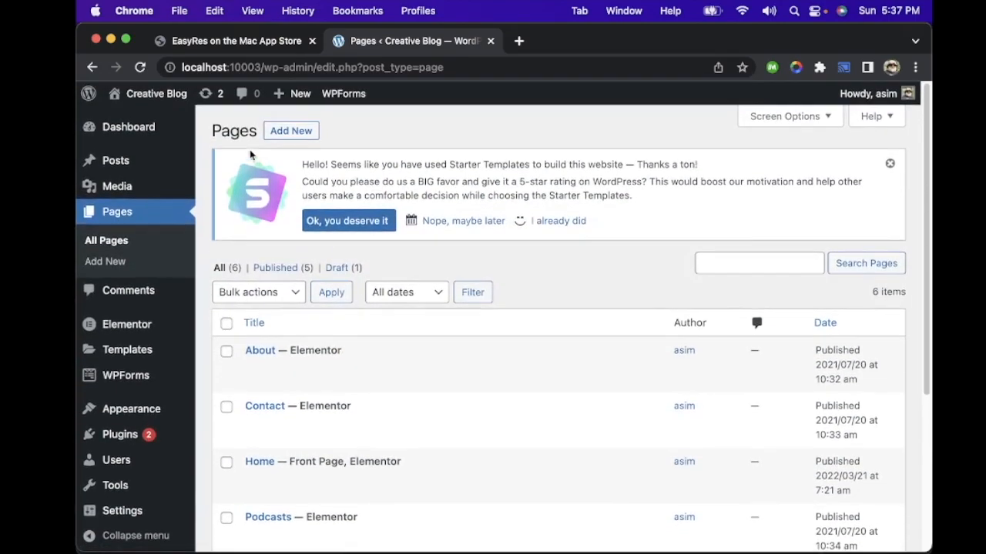
Step: Visit the live site with the EasyRes browser tab closed, and look through the Podcasts page
mouse_move(160, 94)
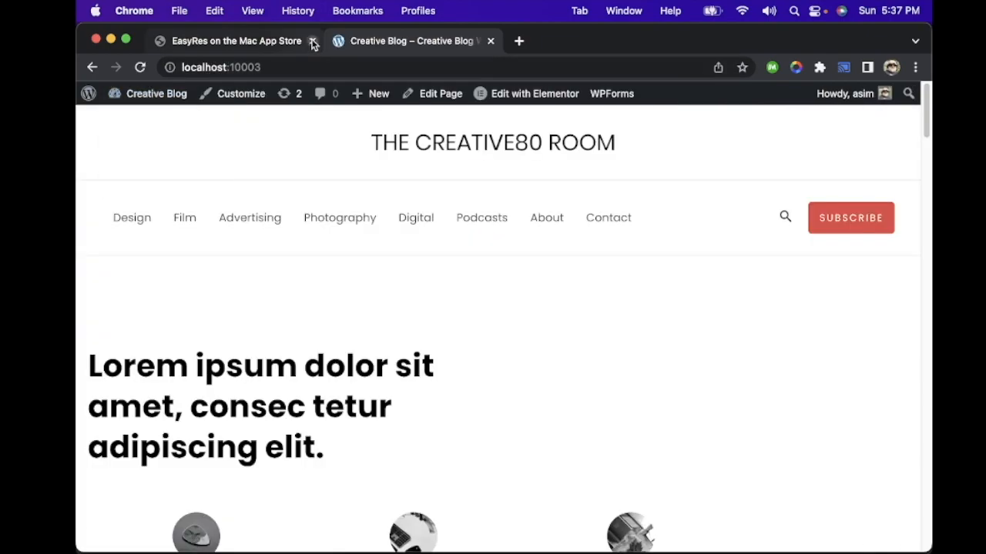
left_click(311, 41)
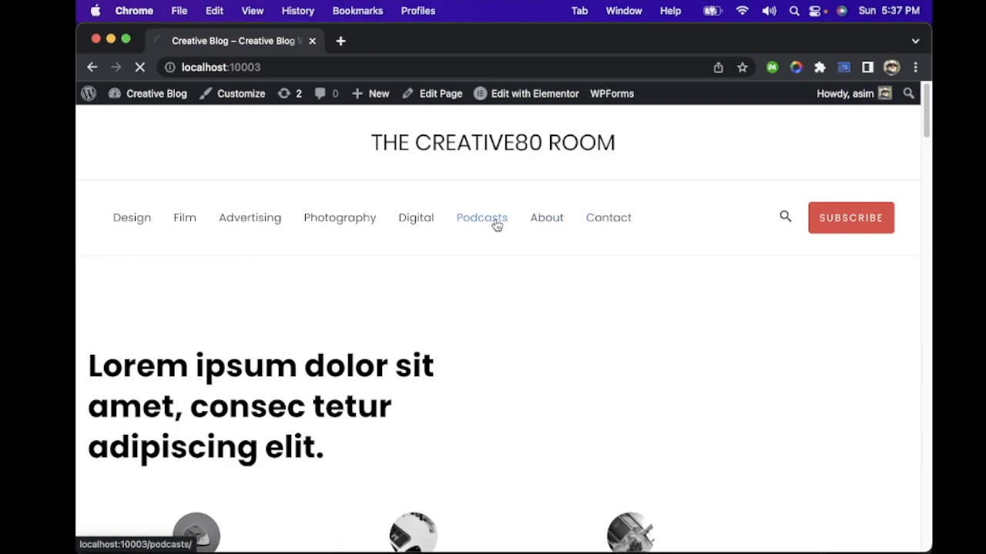
scroll(489, 291, "down", 10)
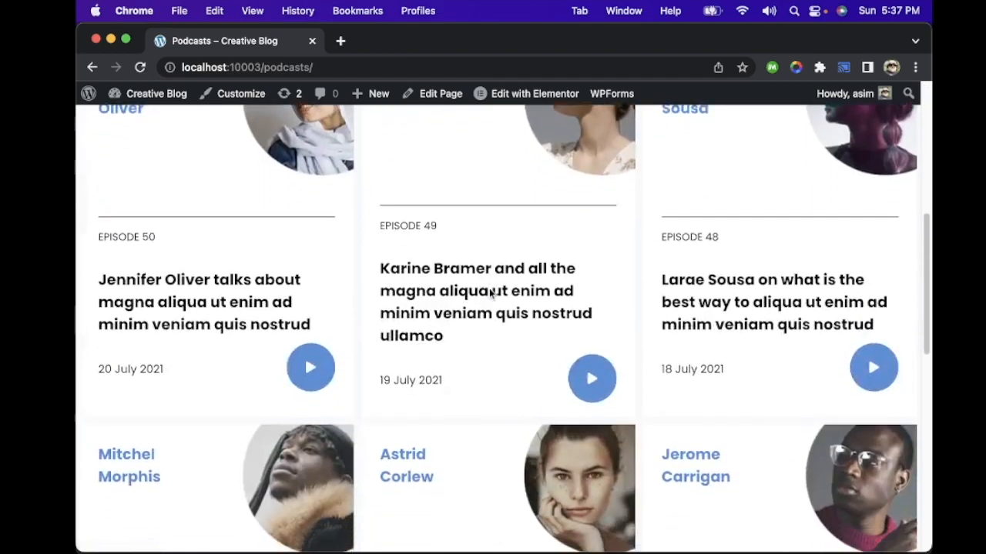
scroll(490, 293, "down", 5)
scroll(489, 294, "up", 15)
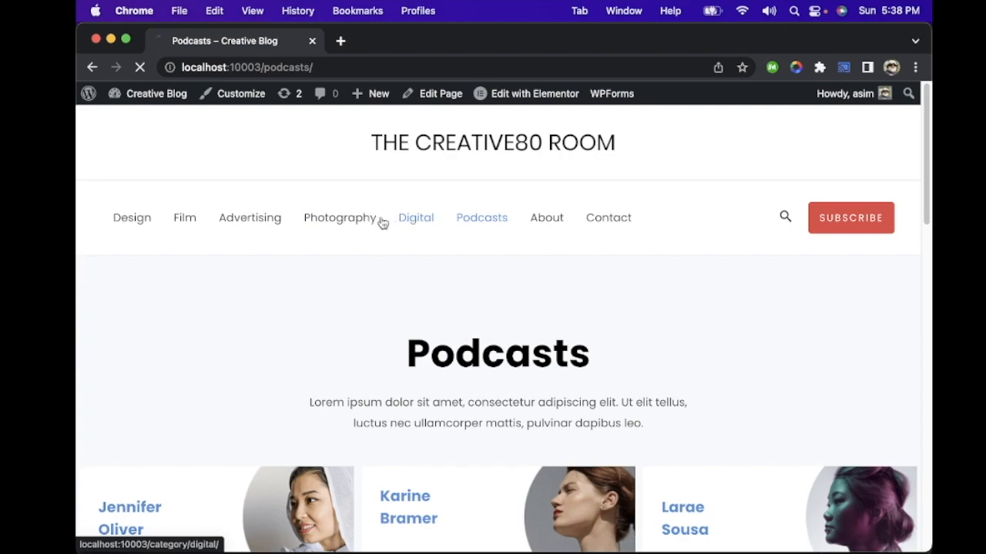
Step: Browse the live site's Advertising and Film category pages
left_click(354, 220)
left_click(226, 219)
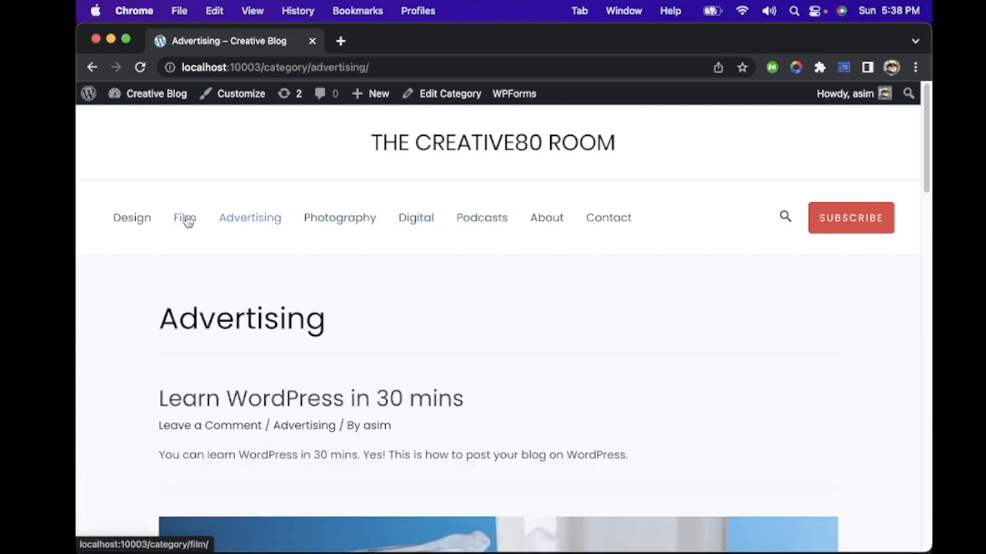
left_click(184, 218)
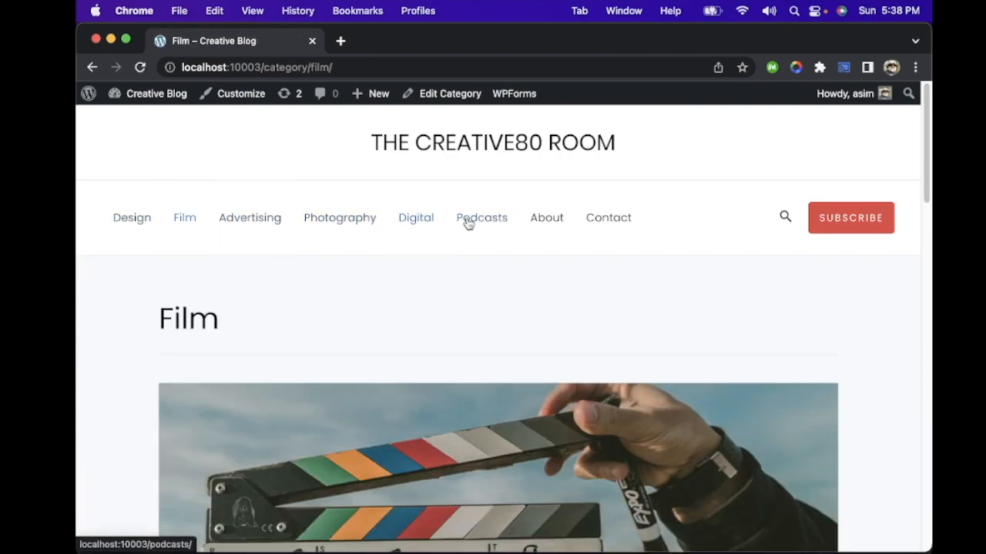
Step: Open the live site's About page and look through it down to the team section
left_click(543, 220)
scroll(505, 335, "down", 5)
scroll(505, 335, "down", 10)
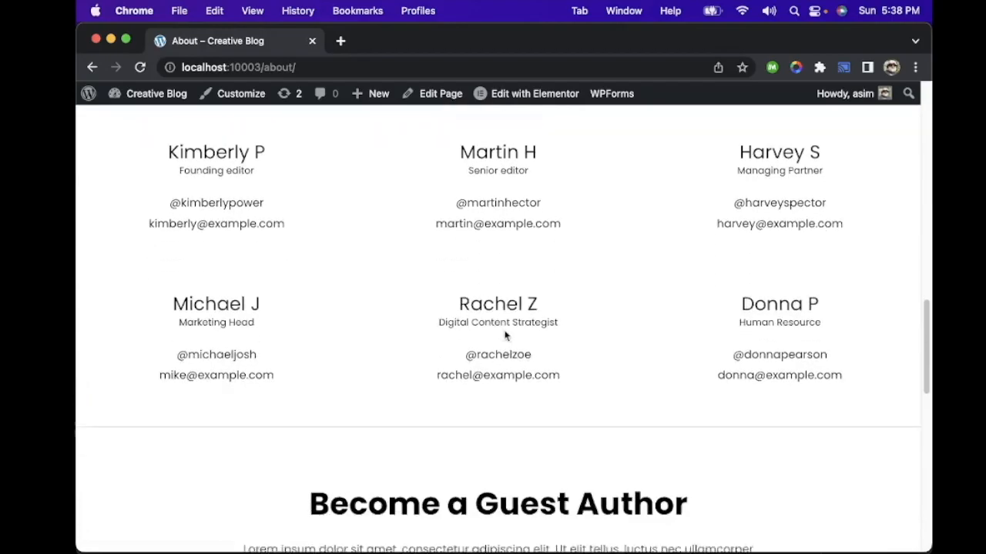
Step: Look through the rest of the live site's About page, and open and look through its Contact page
scroll(506, 337, "down", 5)
scroll(504, 334, "up", 15)
scroll(504, 334, "up", 5)
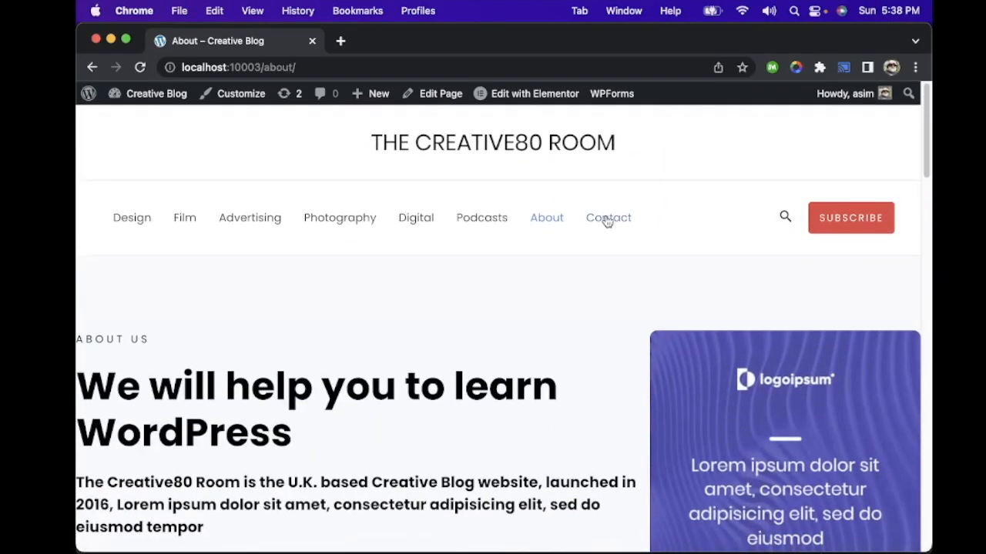
left_click(595, 222)
scroll(522, 278, "down", 5)
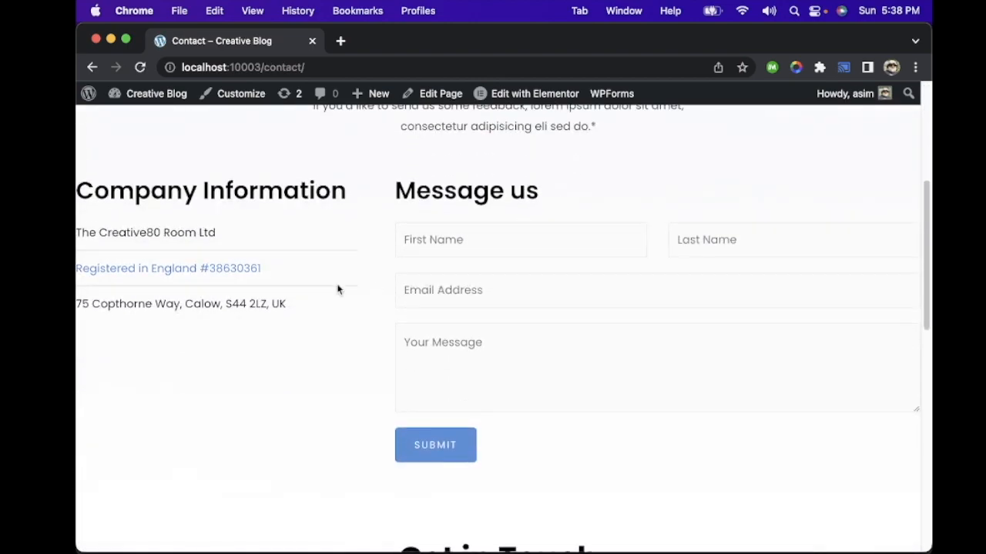
scroll(336, 287, "down", 1)
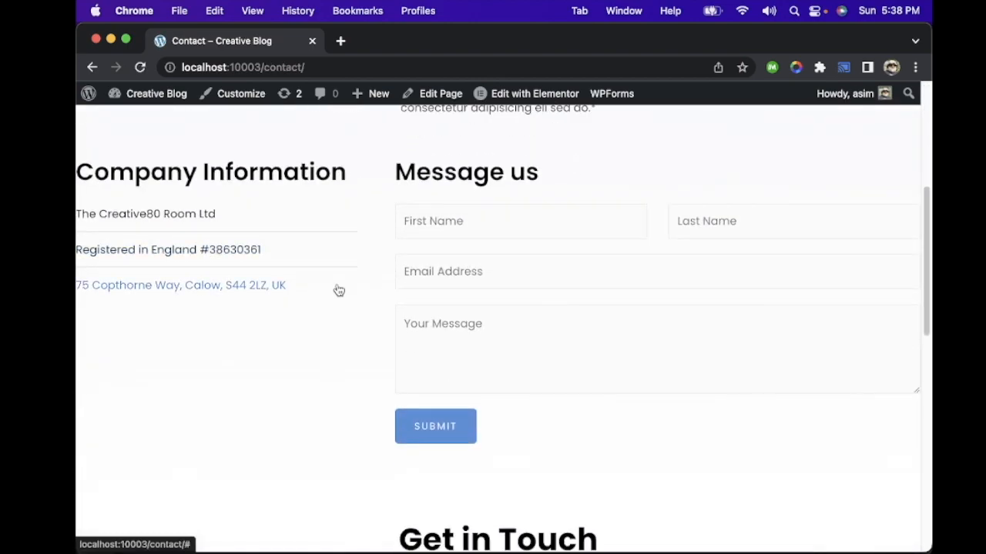
scroll(378, 299, "up", 5)
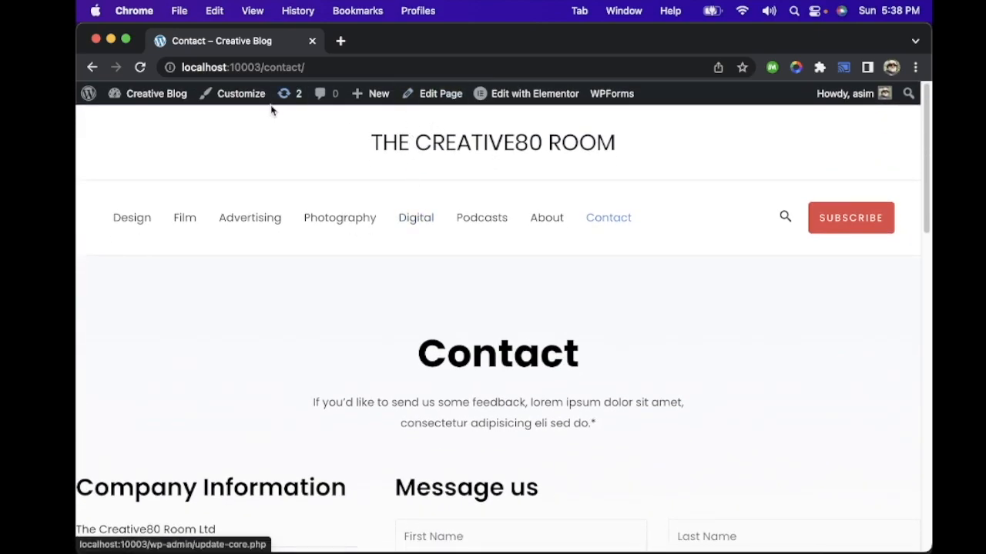
Step: Return to the site's admin dashboard and open the list of all pages to review them
mouse_move(154, 98)
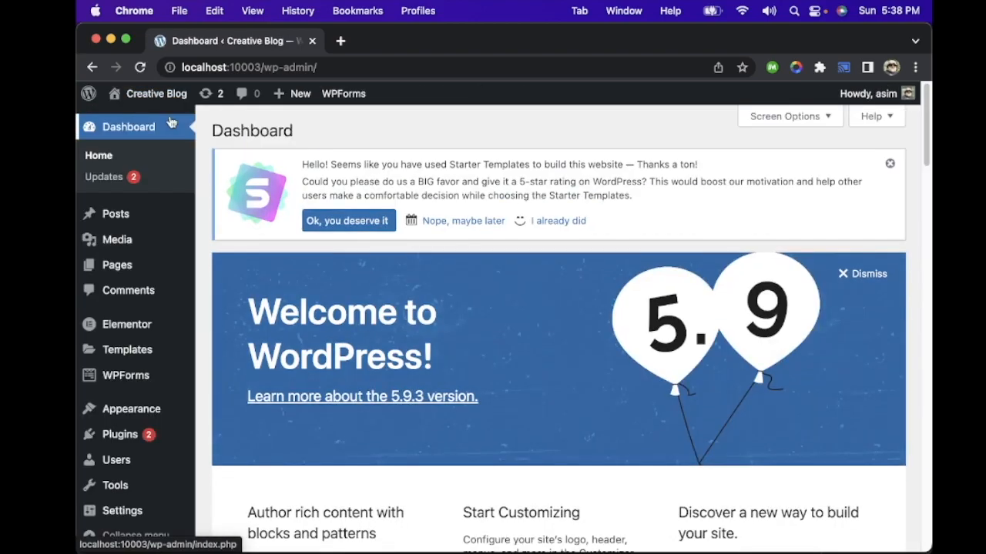
left_click(122, 268)
scroll(389, 357, "down", 3)
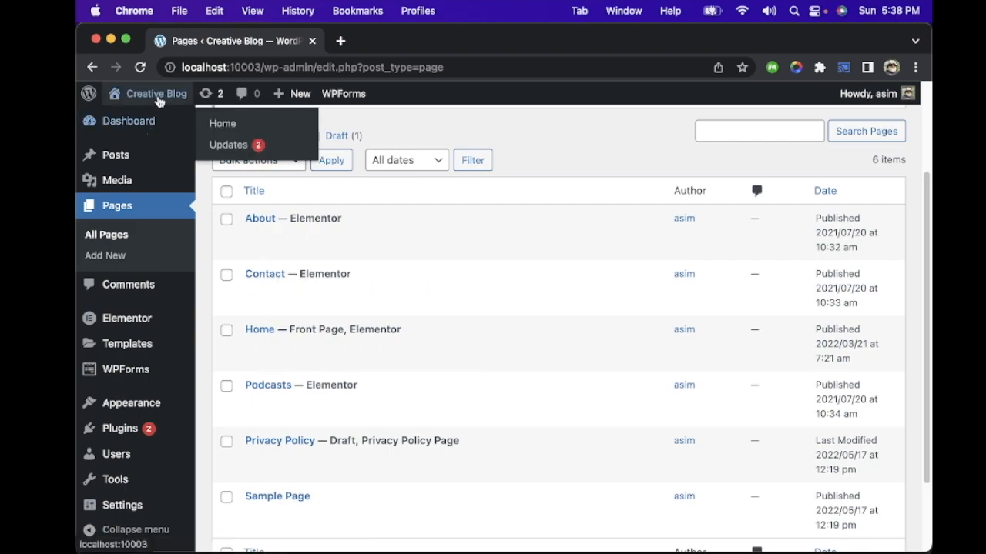
Step: Open the live site's home page in a new browser tab alongside the page list
mouse_move(164, 105)
right_click(168, 123)
left_click(204, 125)
left_click(399, 44)
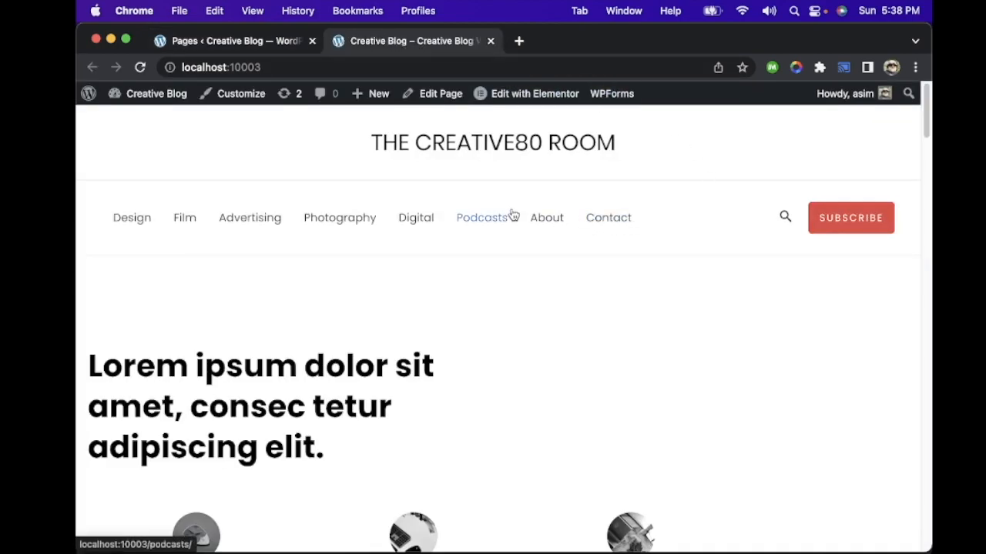
Step: Return to the page list and open the About page for editing in the WordPress editor
left_click(235, 42)
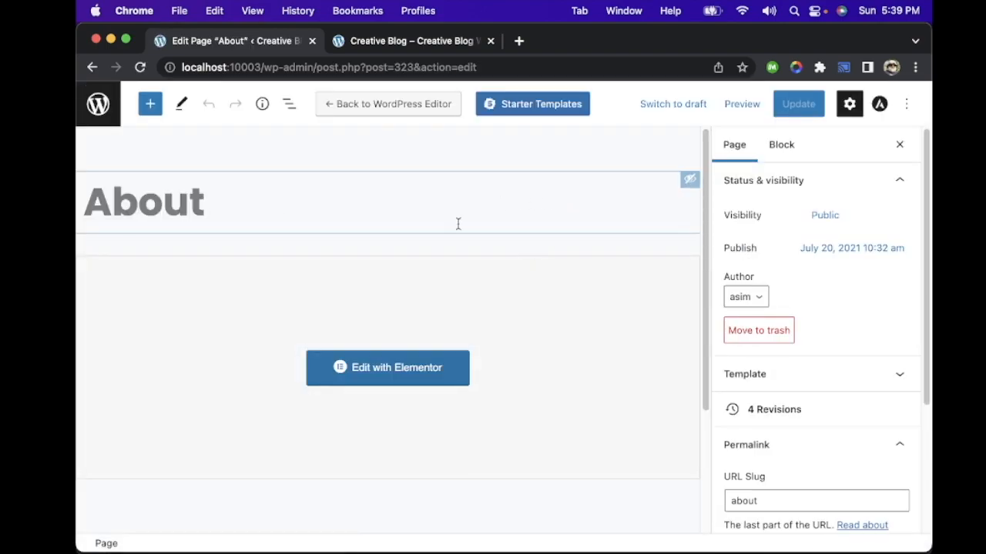
scroll(458, 223, "down", 3)
scroll(459, 230, "up", 2)
scroll(459, 223, "up", 2)
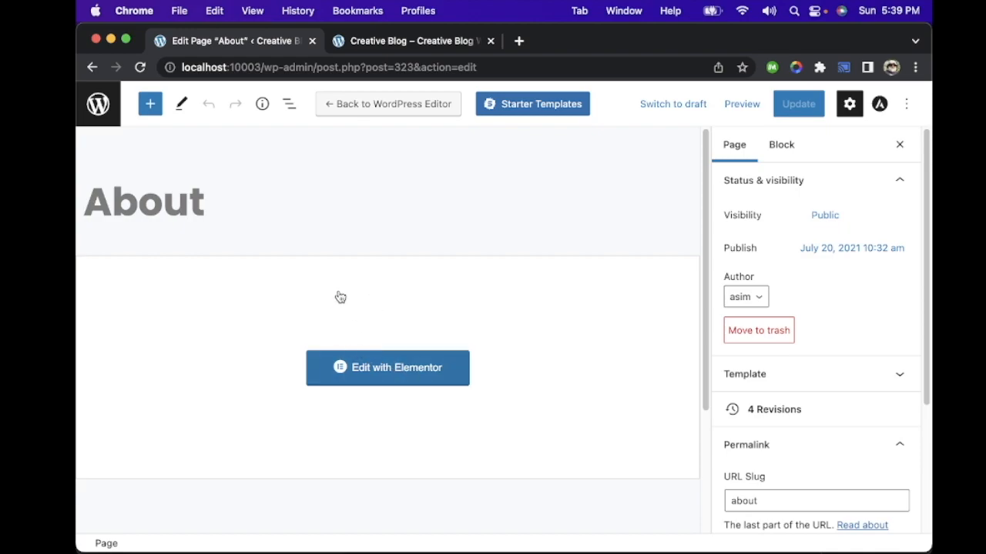
Step: Open the About page in Elementor, look through its layout down to the footer, and check Elementor's main settings and widget list
left_click(405, 377)
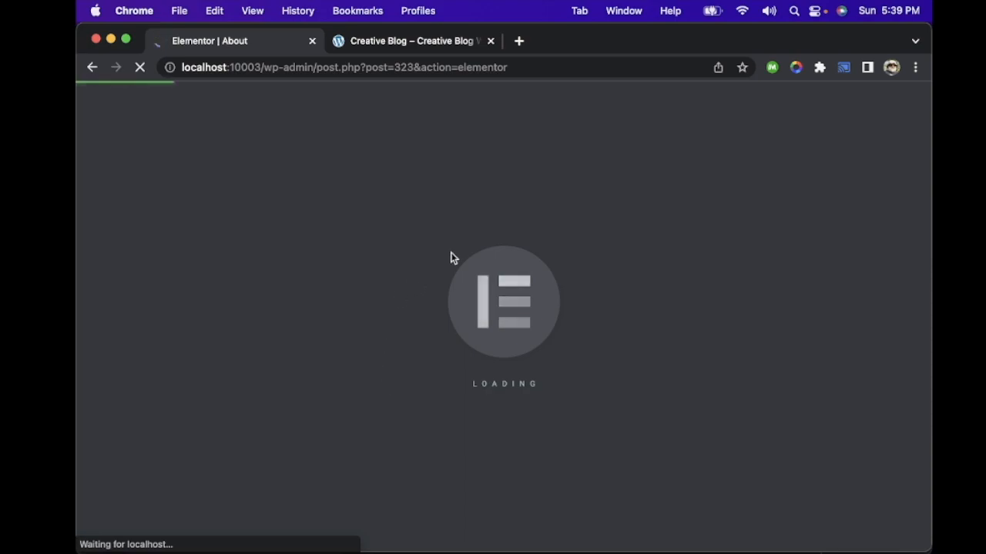
scroll(507, 255, "down", 5)
scroll(508, 254, "down", 10)
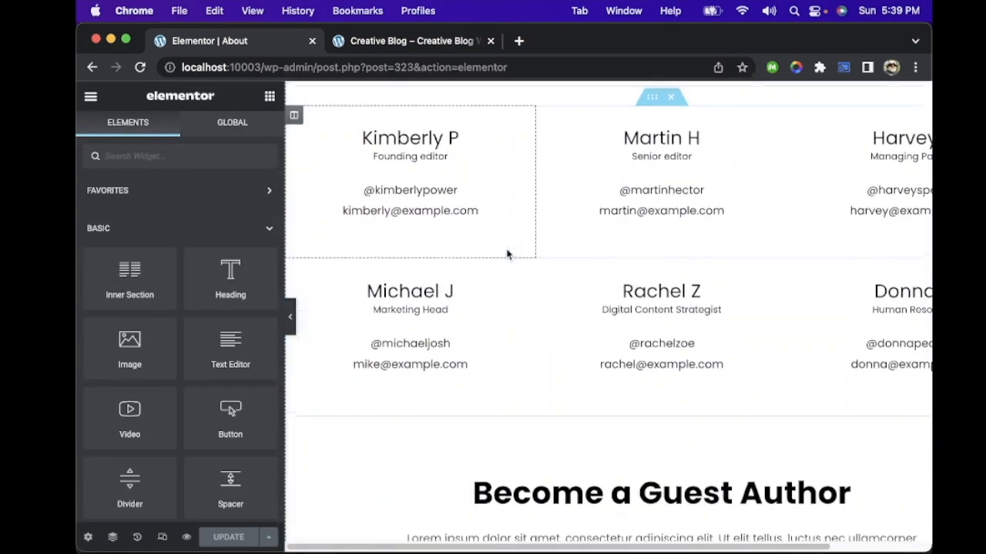
scroll(508, 254, "down", 10)
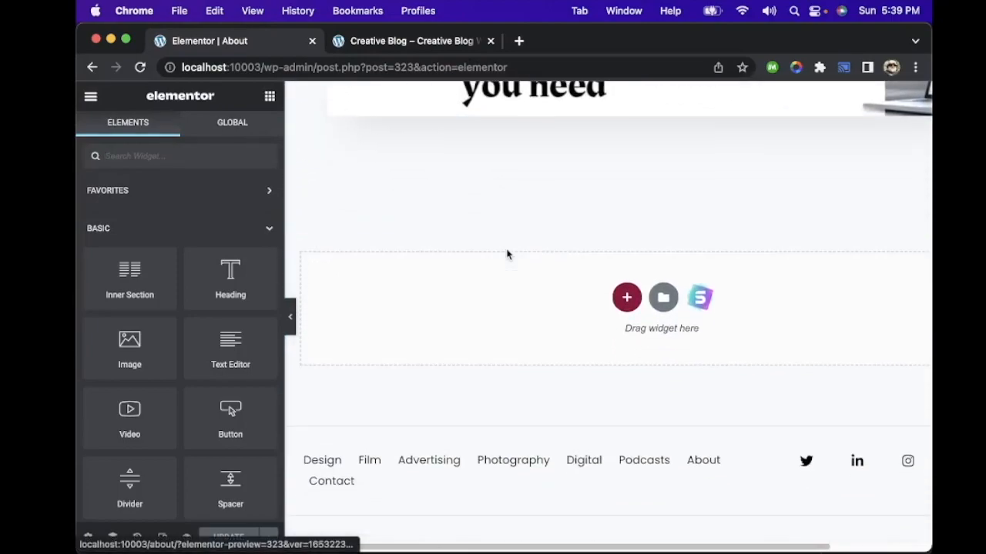
scroll(507, 255, "up", 20)
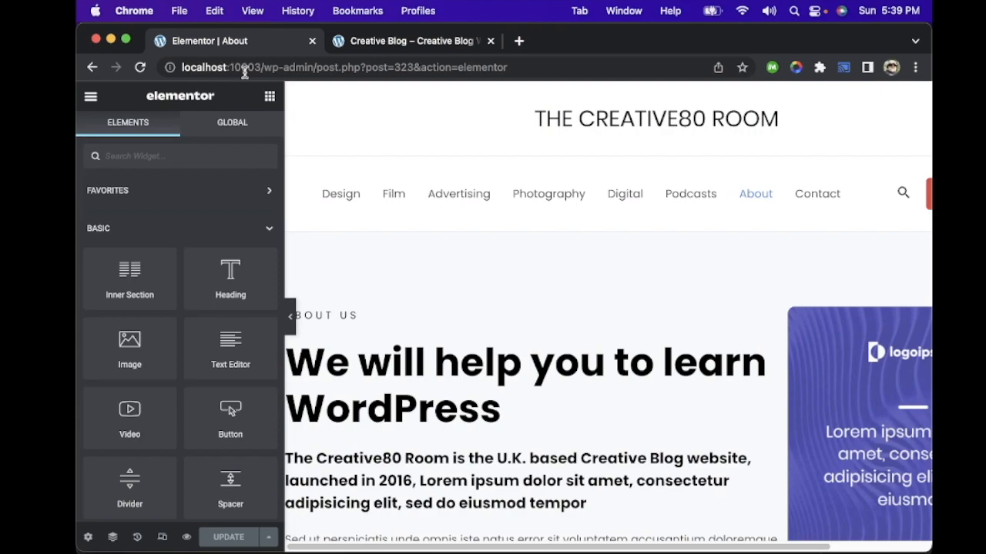
scroll(487, 312, "down", 3)
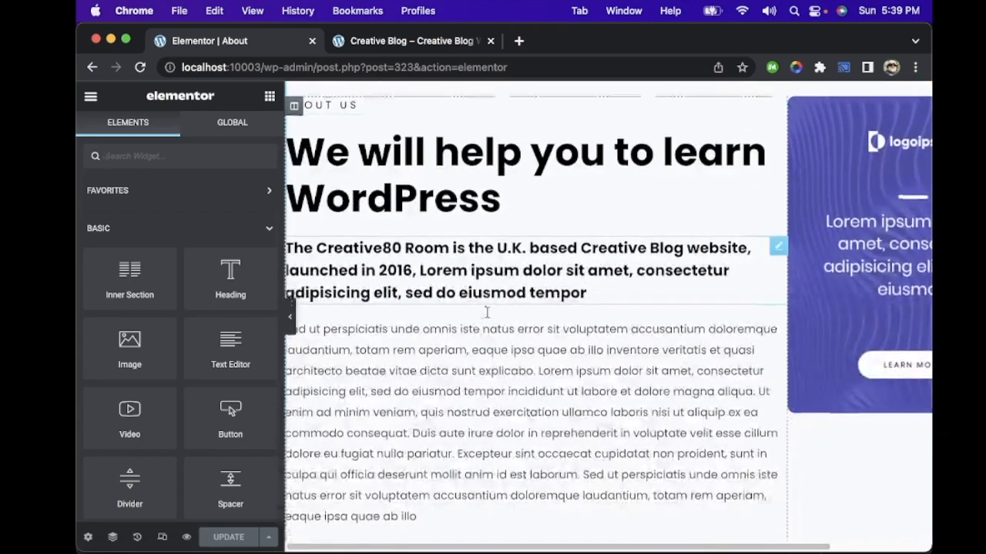
scroll(486, 312, "down", 20)
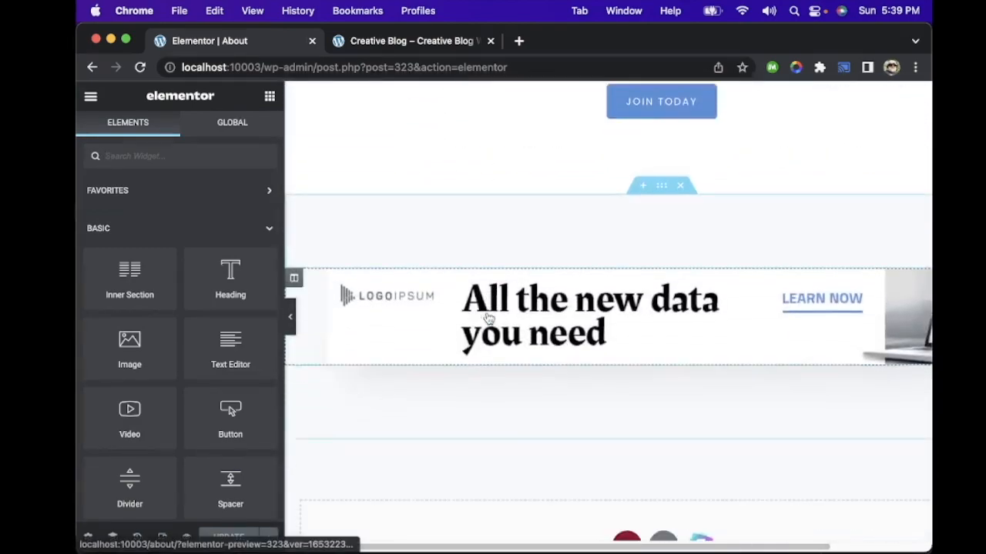
scroll(486, 314, "up", 20)
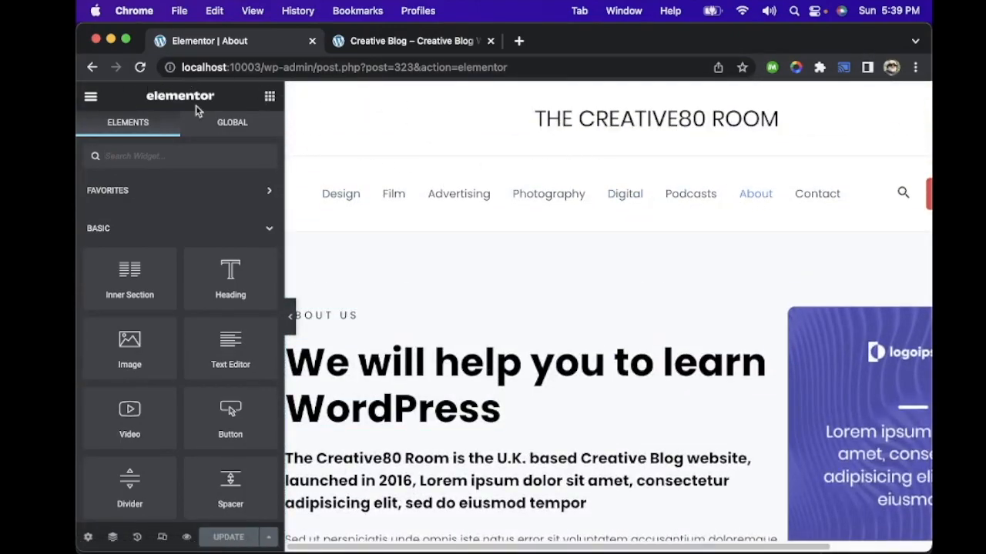
left_click(90, 99)
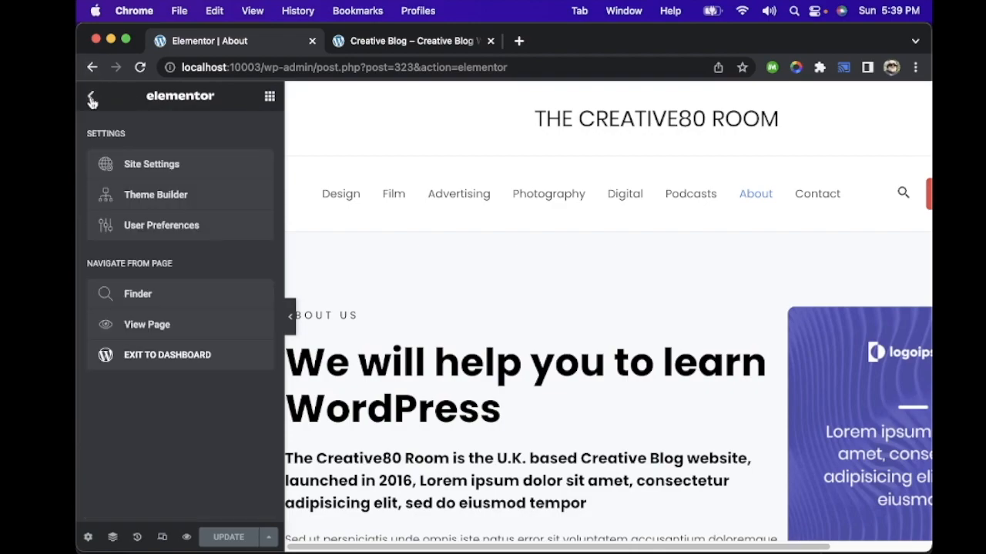
left_click(274, 100)
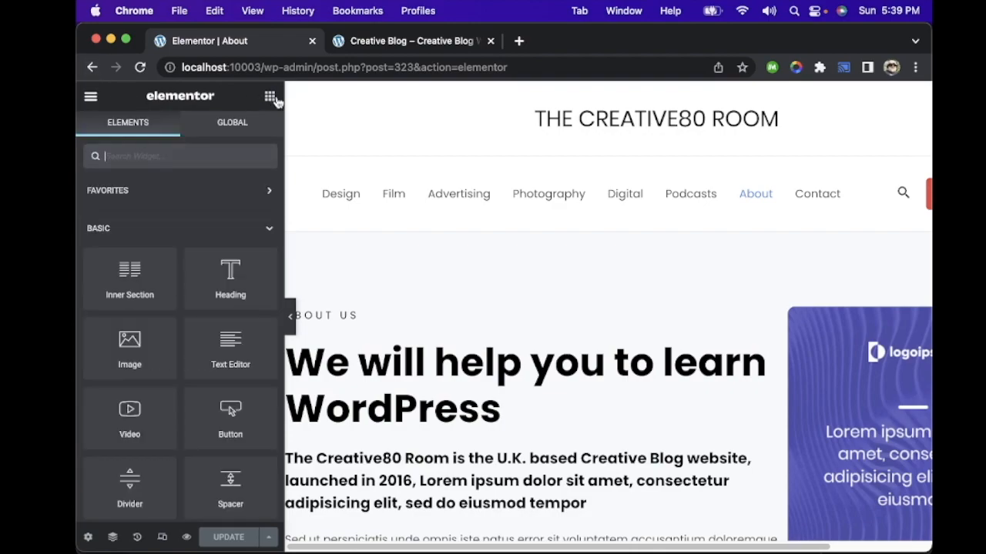
Step: Leave Elementor and switch the About page back to the default WordPress editor, accepting the possible layout changes
left_click(93, 68)
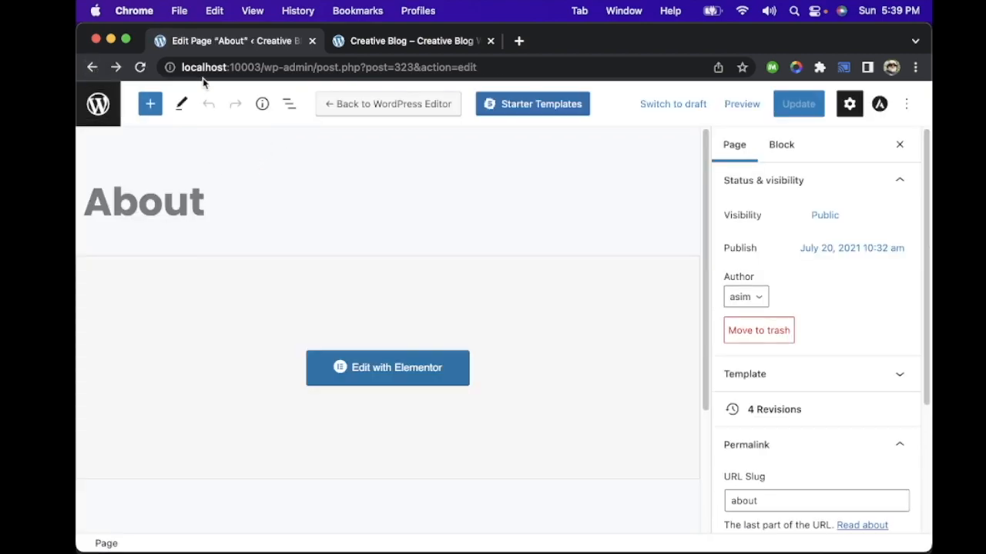
left_click(378, 107)
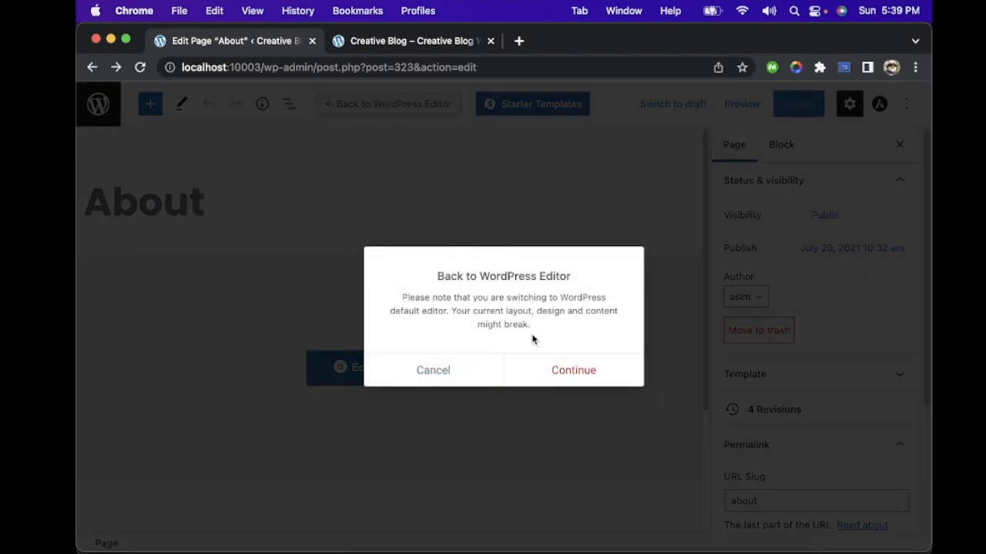
left_click(589, 377)
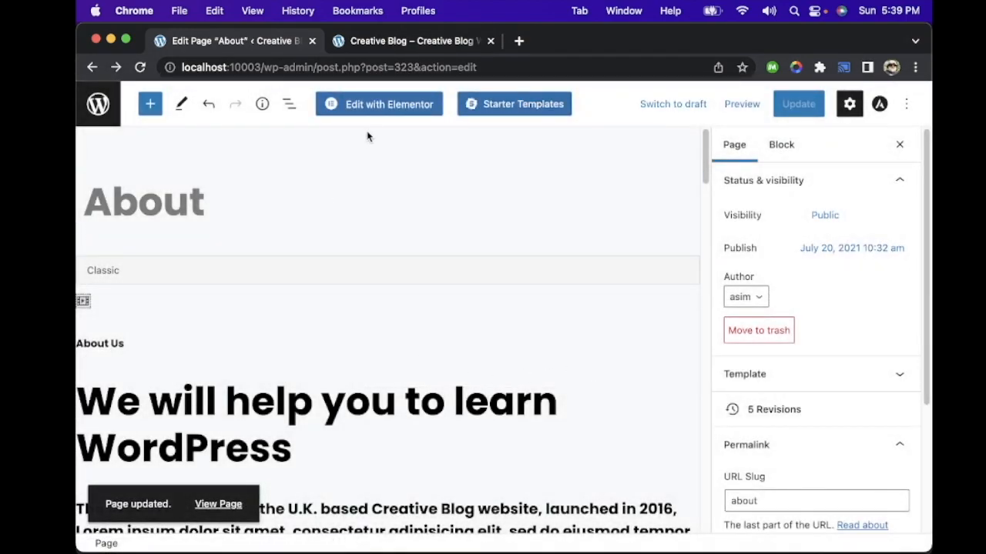
Step: Look through the About page's content in the WordPress editor and return to the list of all pages
scroll(324, 277, "down", 5)
scroll(321, 274, "up", 2)
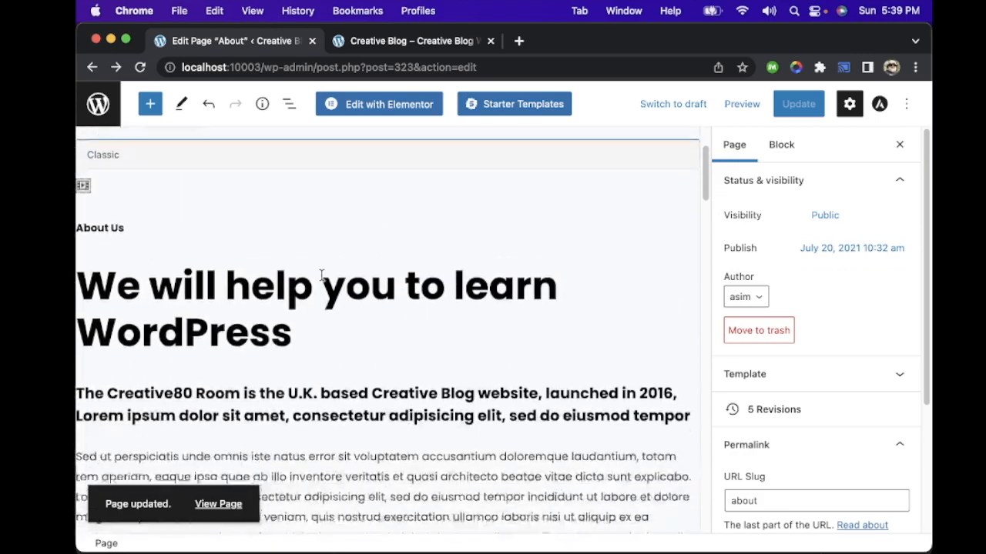
scroll(322, 274, "down", 20)
scroll(322, 275, "down", 20)
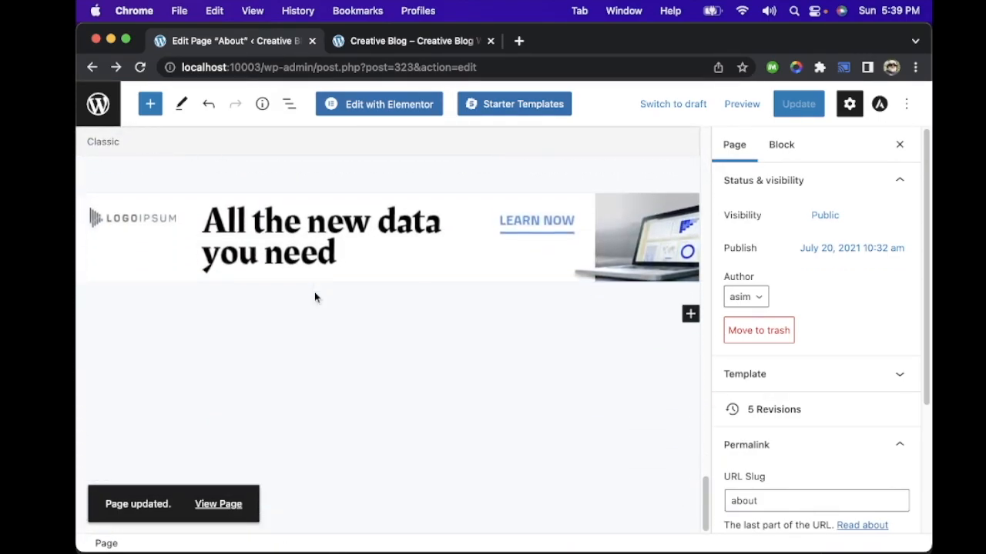
scroll(314, 292, "up", 20)
scroll(314, 291, "up", 5)
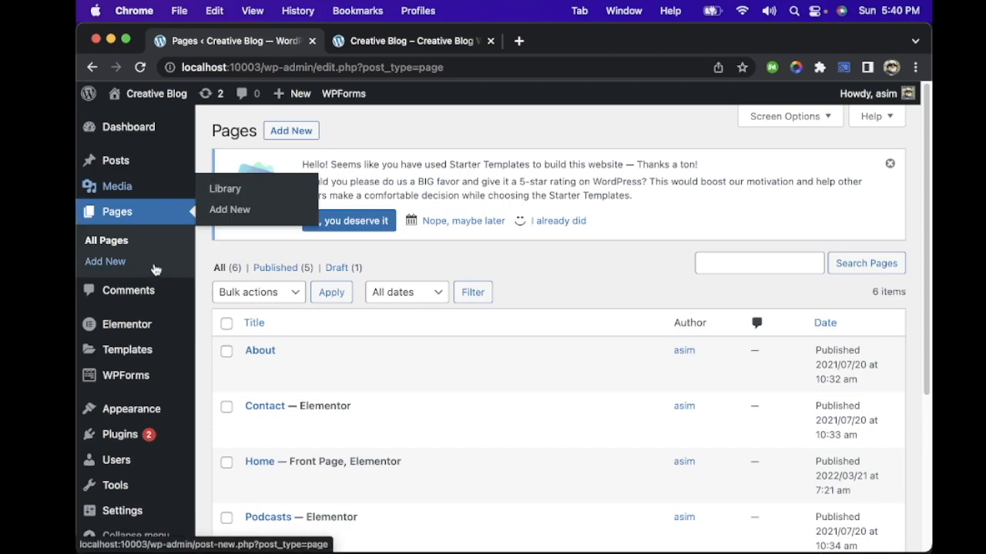
scroll(365, 308, "down", 5)
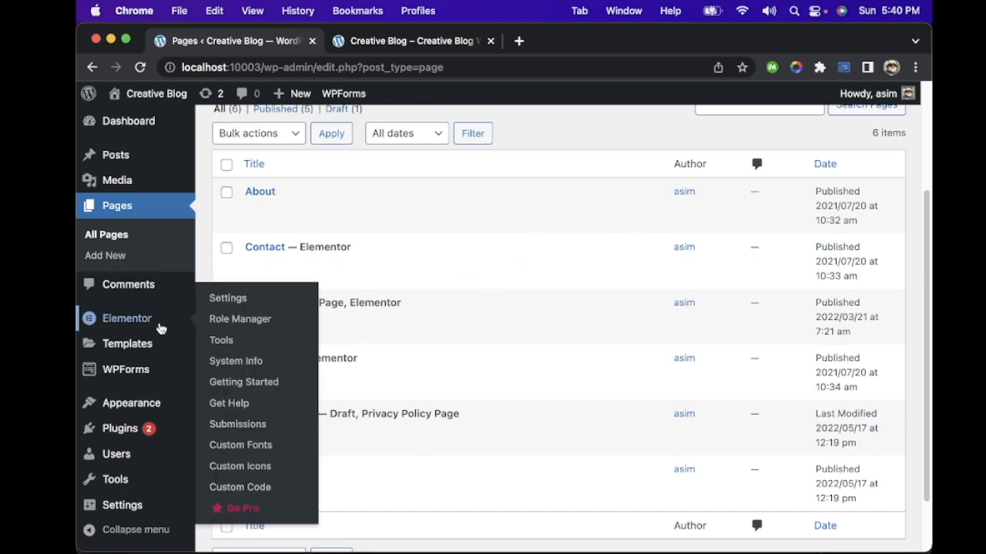
mouse_move(130, 182)
scroll(137, 185, "down", 1)
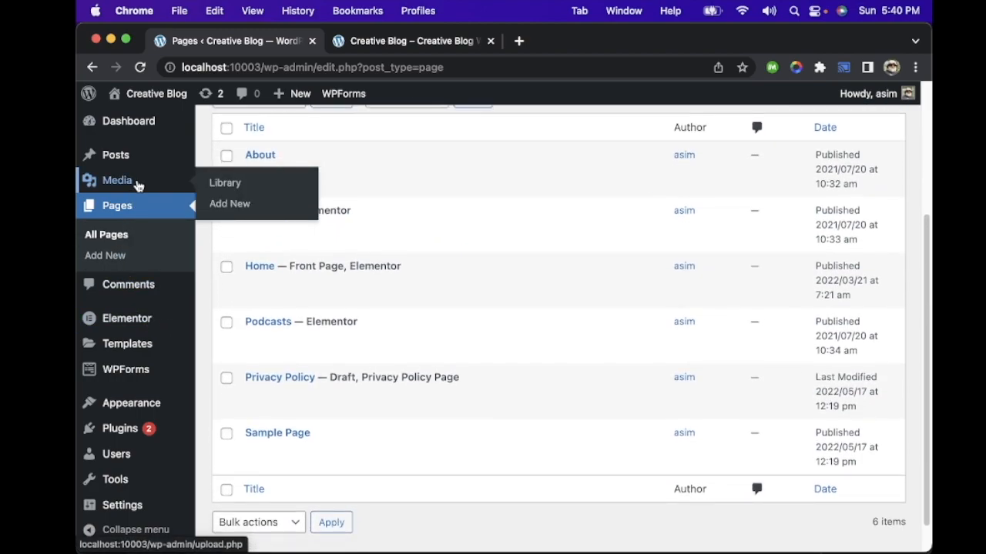
mouse_move(136, 336)
scroll(139, 341, "down", 2)
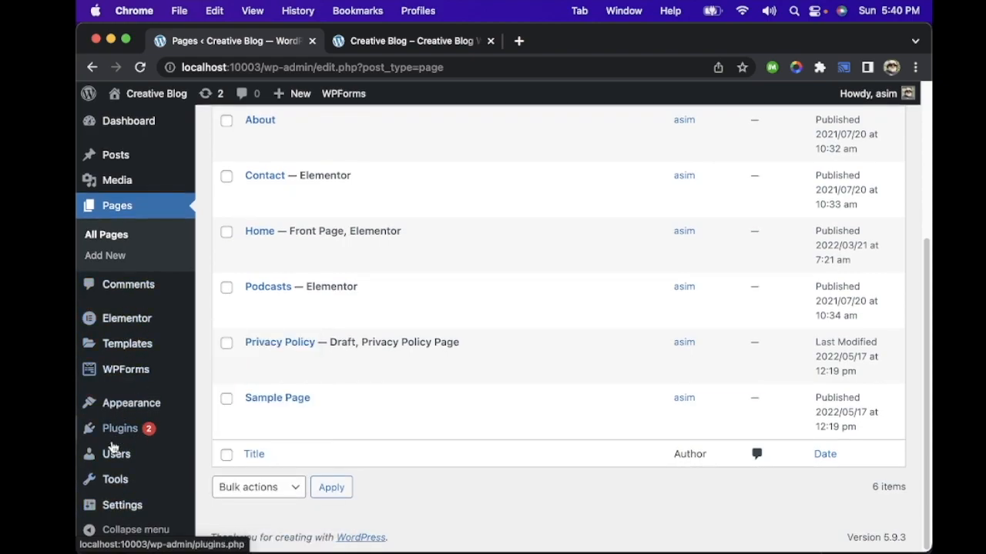
Step: Open the site's navigation menu management and review the available pages, the menu structure and the display locations
mouse_move(117, 405)
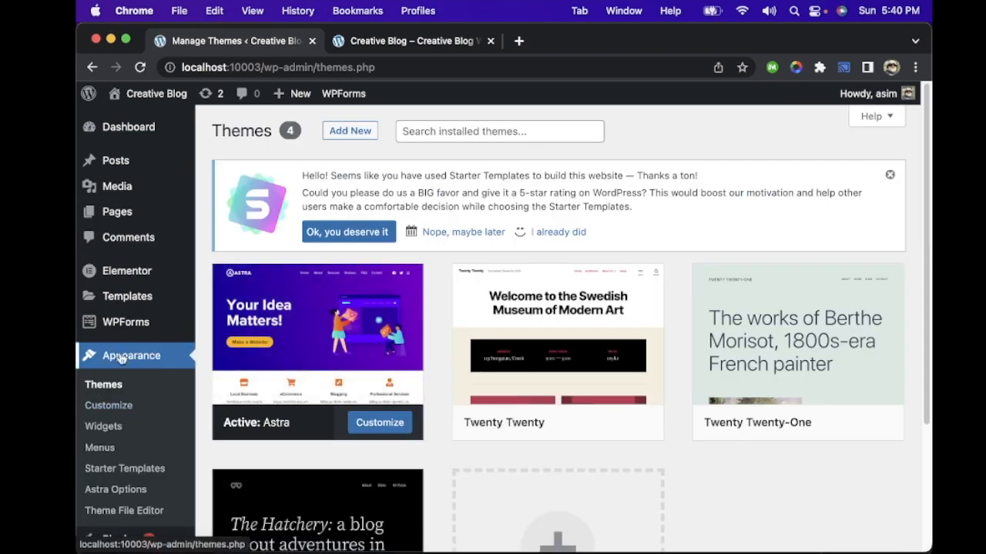
mouse_move(167, 341)
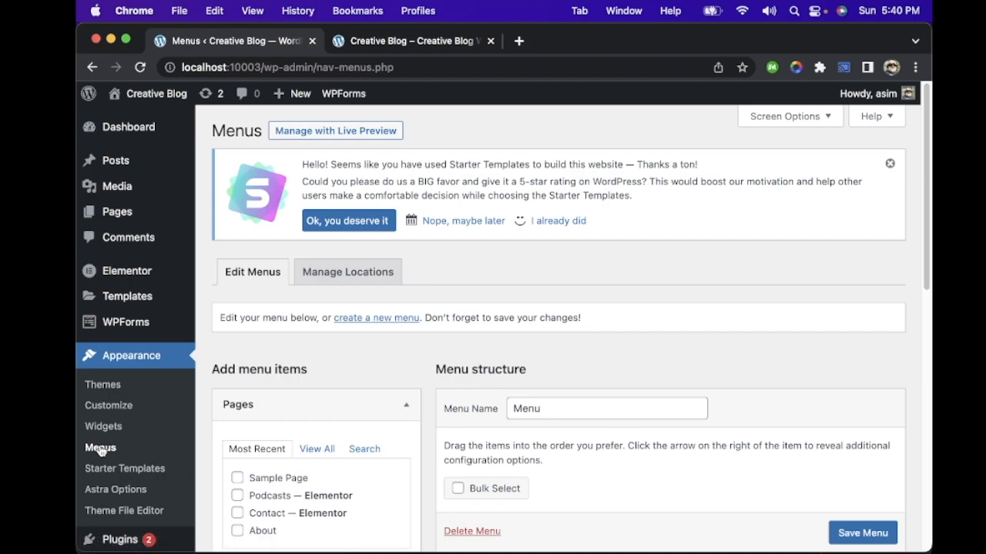
scroll(587, 261, "down", 3)
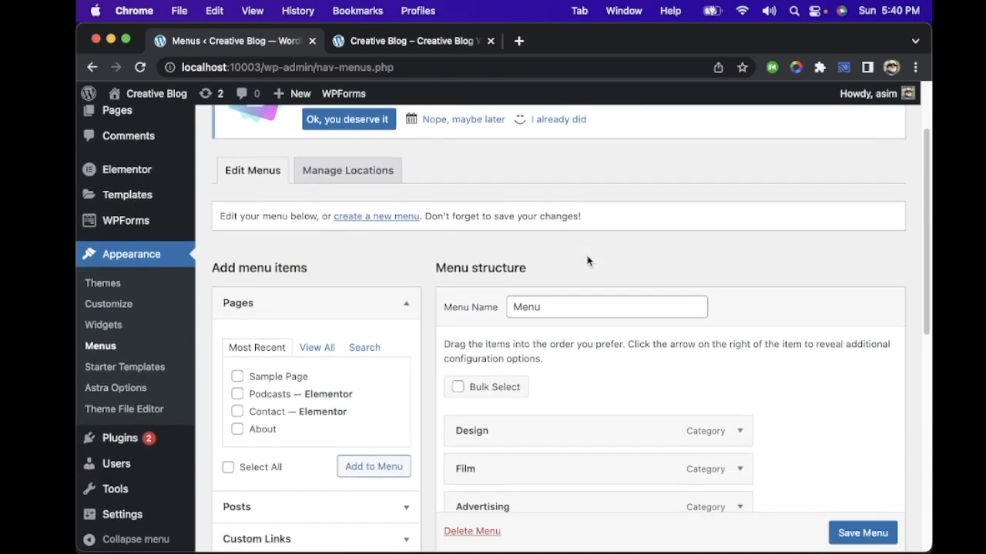
scroll(385, 283, "down", 5)
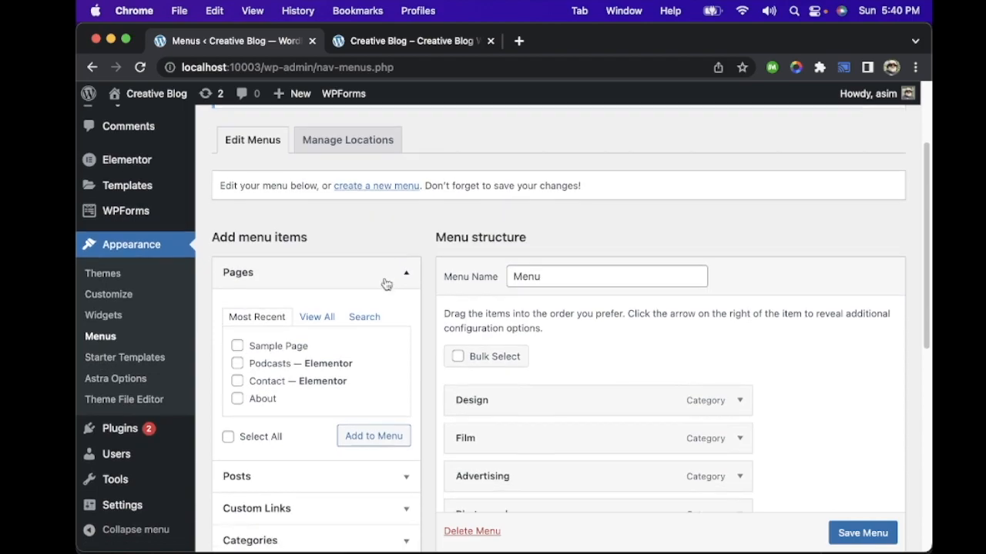
scroll(589, 245, "down", 5)
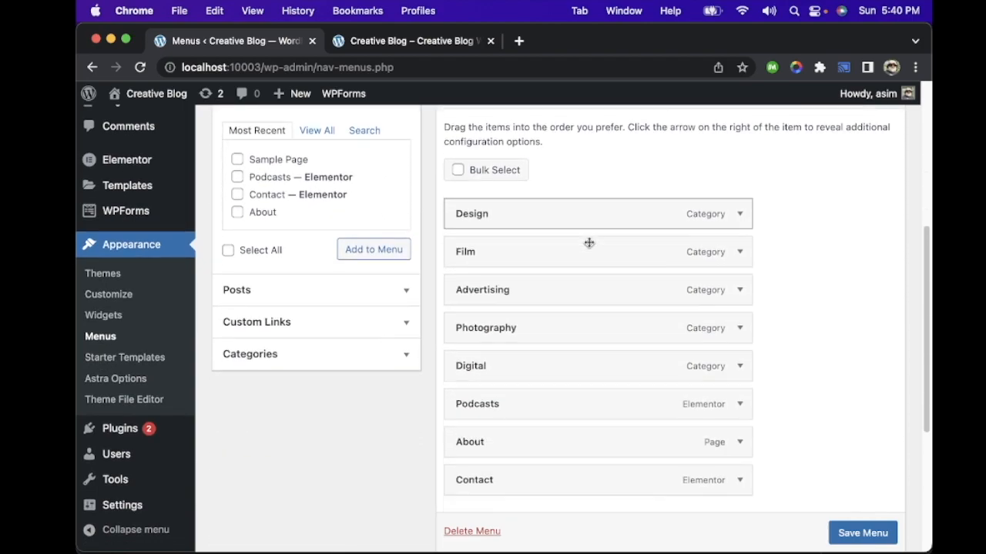
scroll(590, 247, "down", 4)
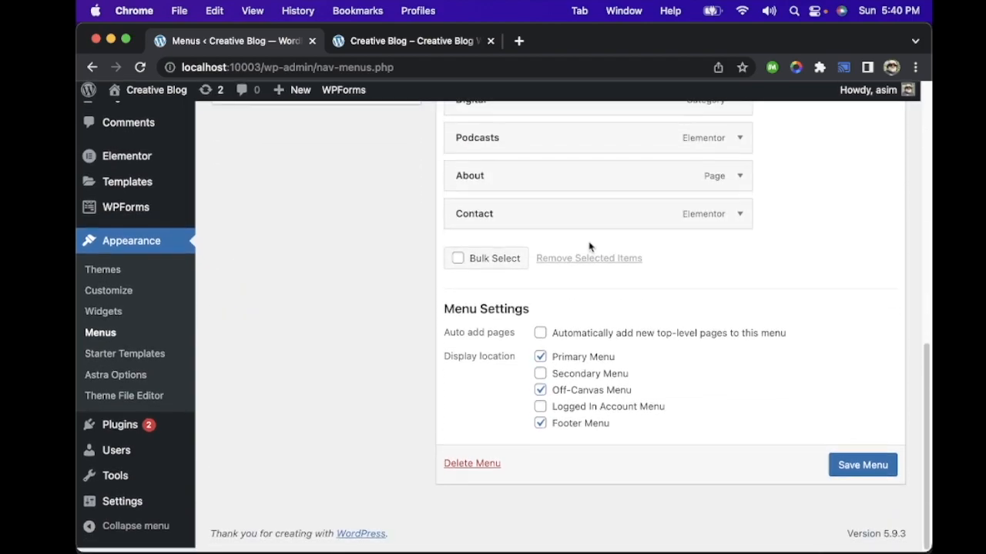
Step: Dismiss the Starter Templates review request above the menu editor with "Nope, maybe later"
scroll(589, 247, "up", 10)
scroll(590, 246, "up", 6)
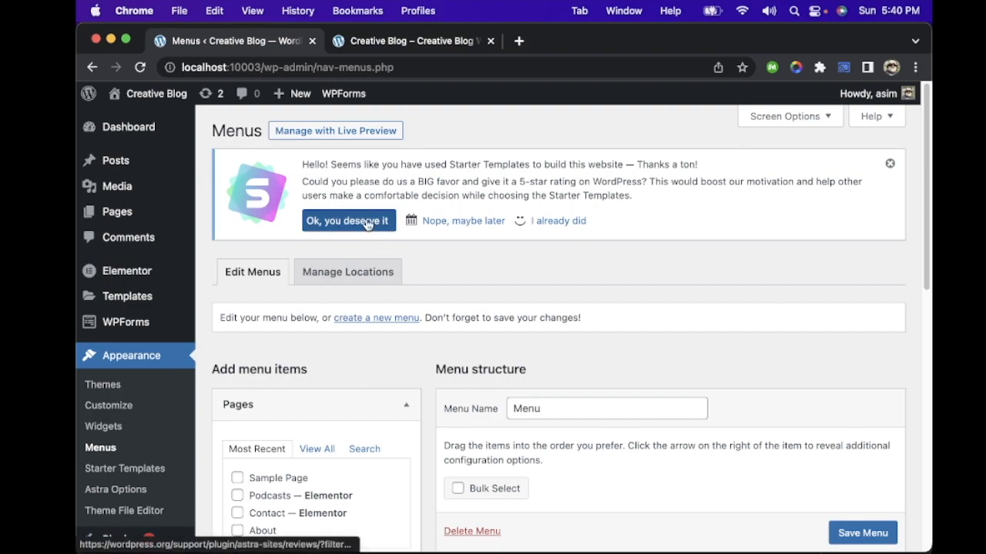
left_click(435, 221)
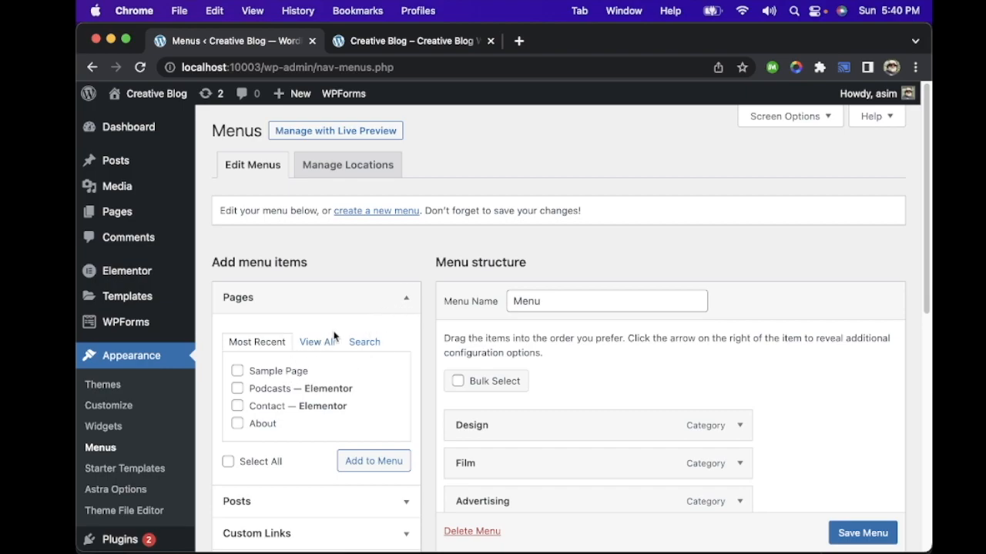
Step: Look through the sources for new menu items, expanding and collapsing the Pages and Categories lists
scroll(378, 332, "down", 5)
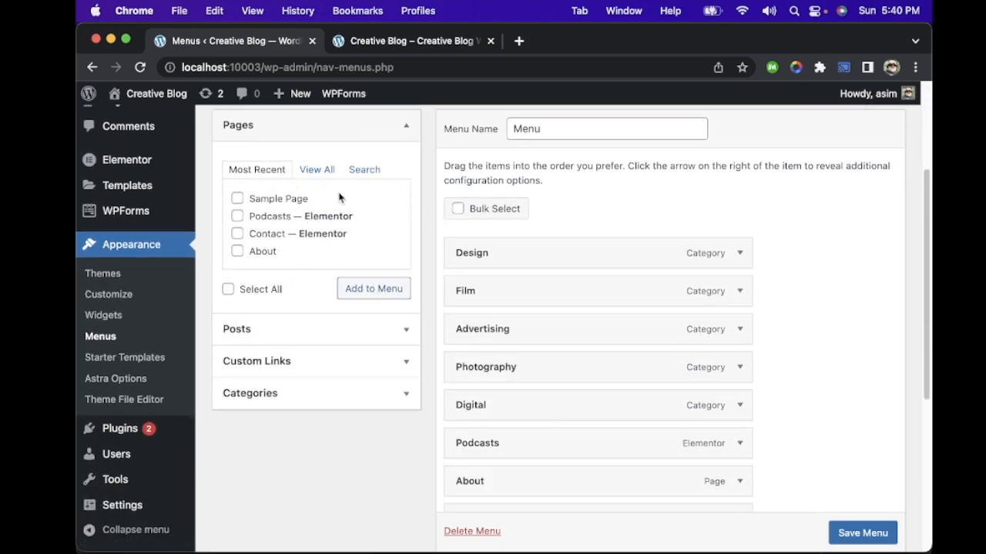
scroll(340, 212, "up", 3)
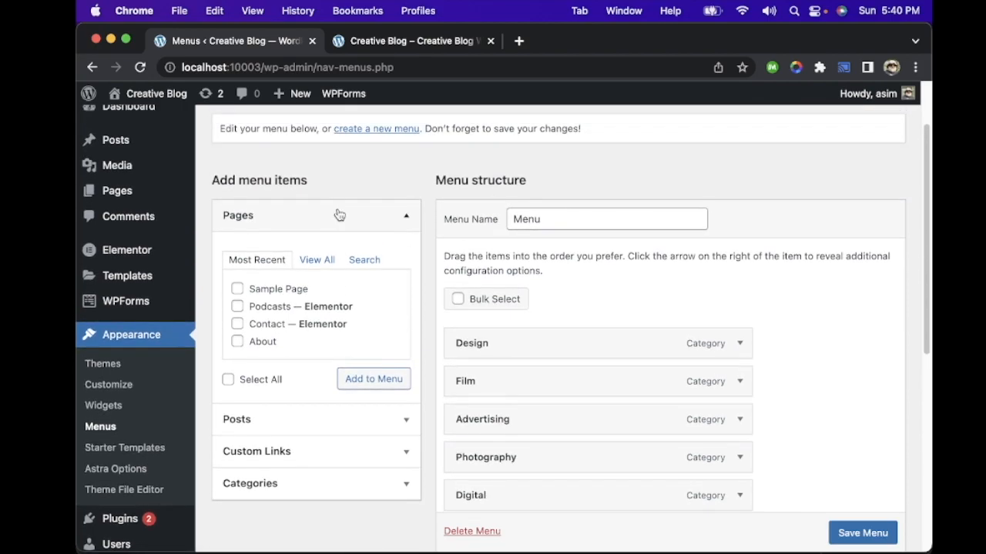
left_click(407, 215)
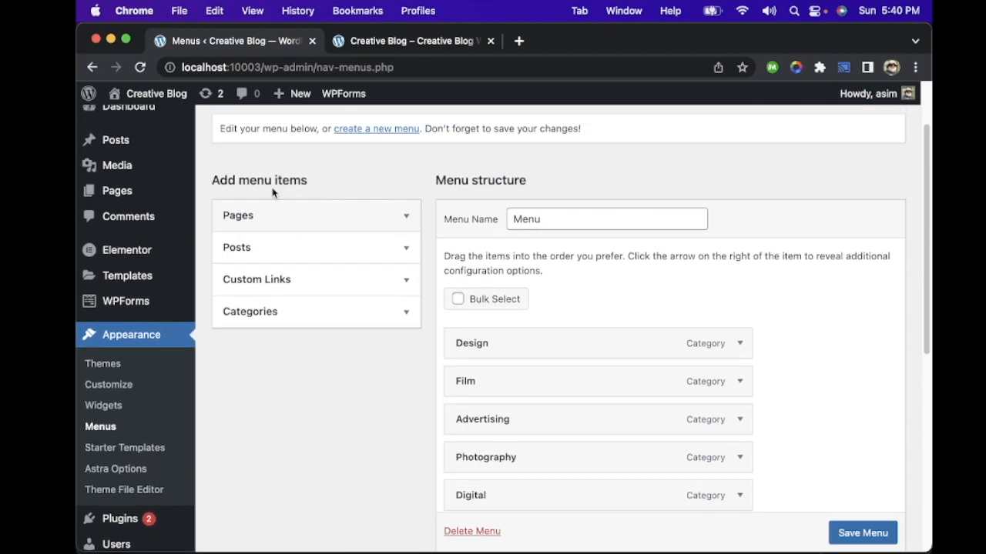
left_click(318, 320)
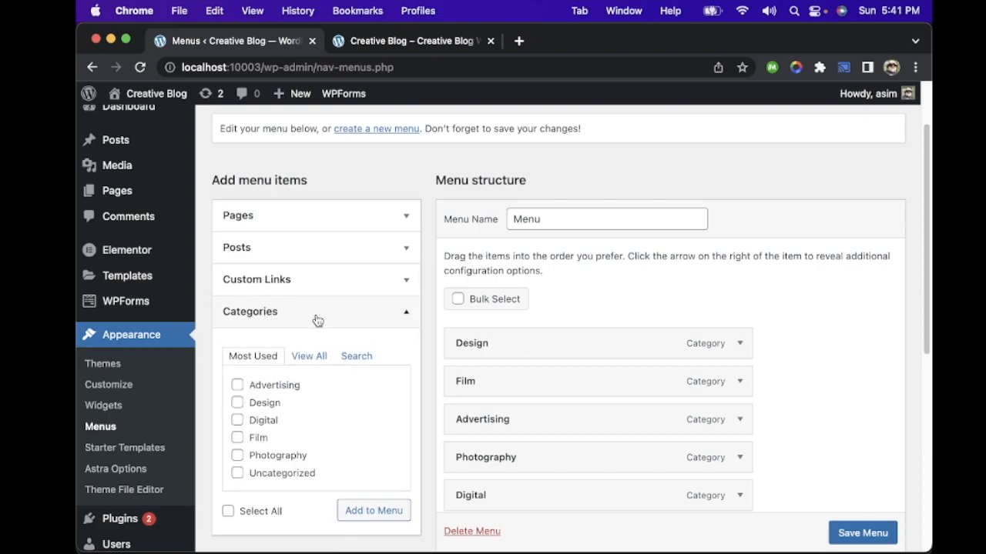
left_click(318, 320)
left_click(333, 216)
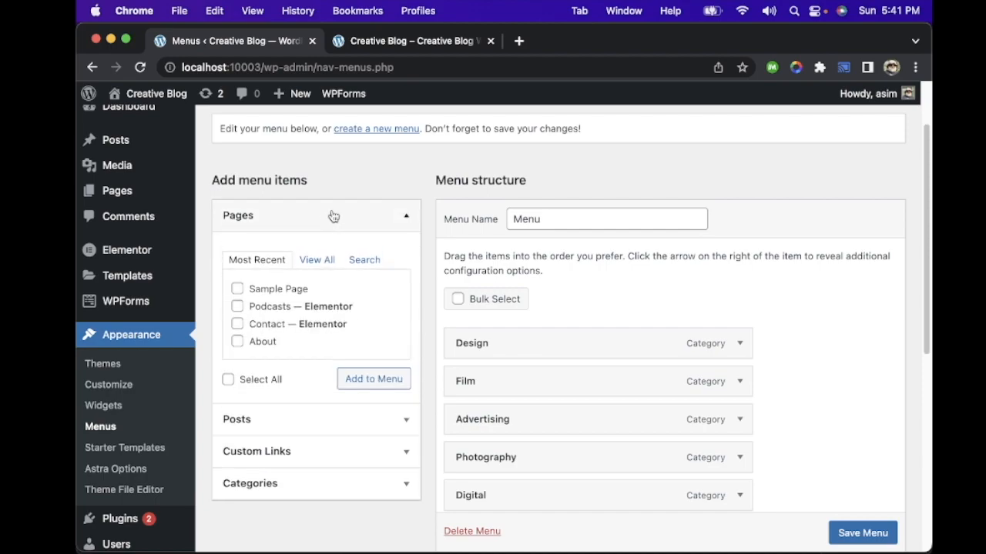
left_click(332, 215)
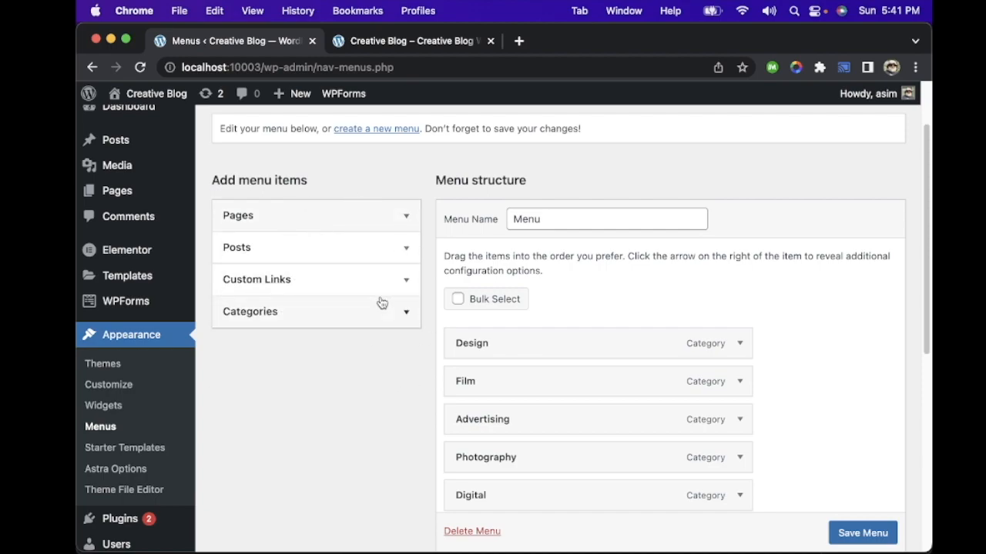
scroll(378, 304, "down", 2)
scroll(381, 302, "up", 2)
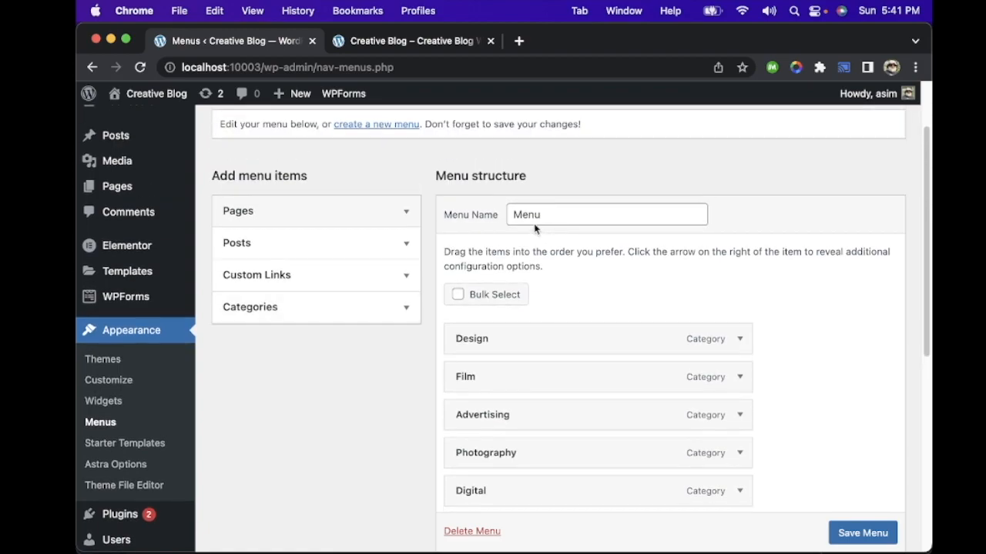
Step: Review the menu's name, its list of items and its display location settings
left_click(568, 213)
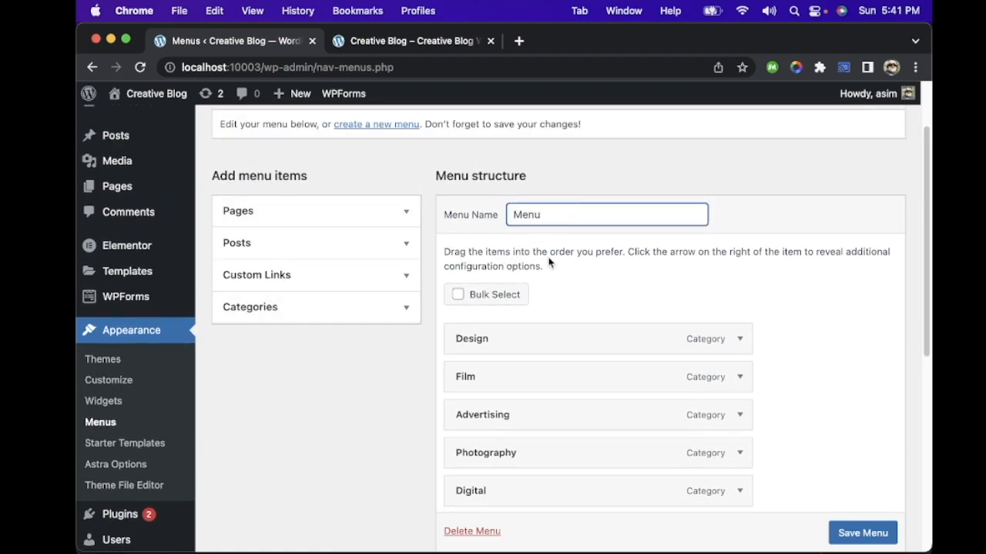
scroll(550, 282, "down", 5)
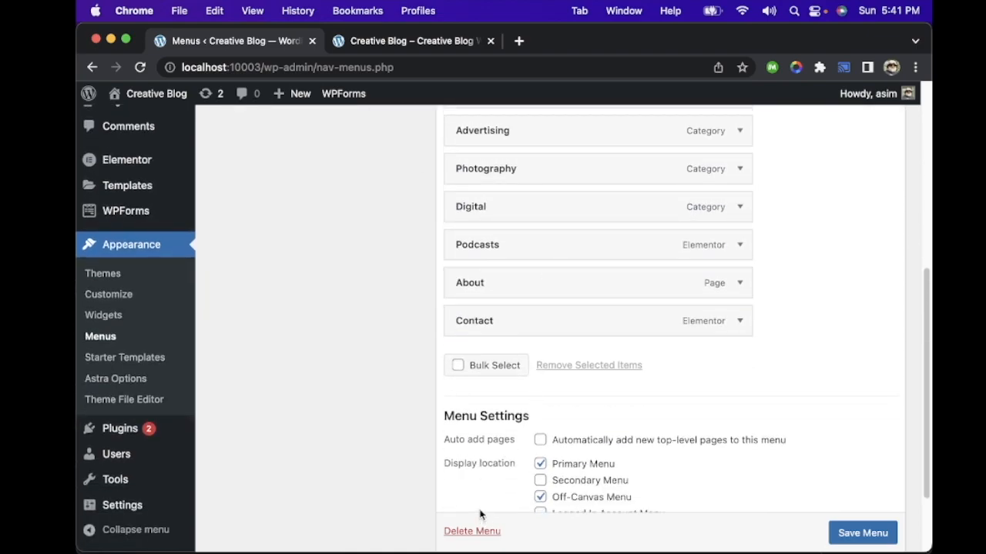
scroll(605, 259, "down", 1)
scroll(605, 260, "up", 2)
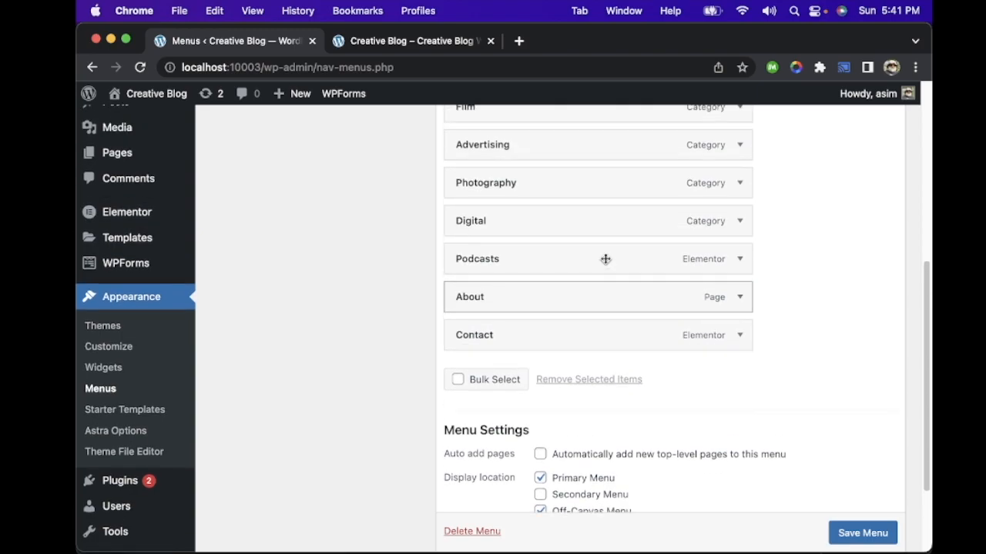
scroll(605, 259, "up", 3)
Step: Examine the navigation label, move and removal options of the Design, Film, About and Contact menu items
left_click(740, 197)
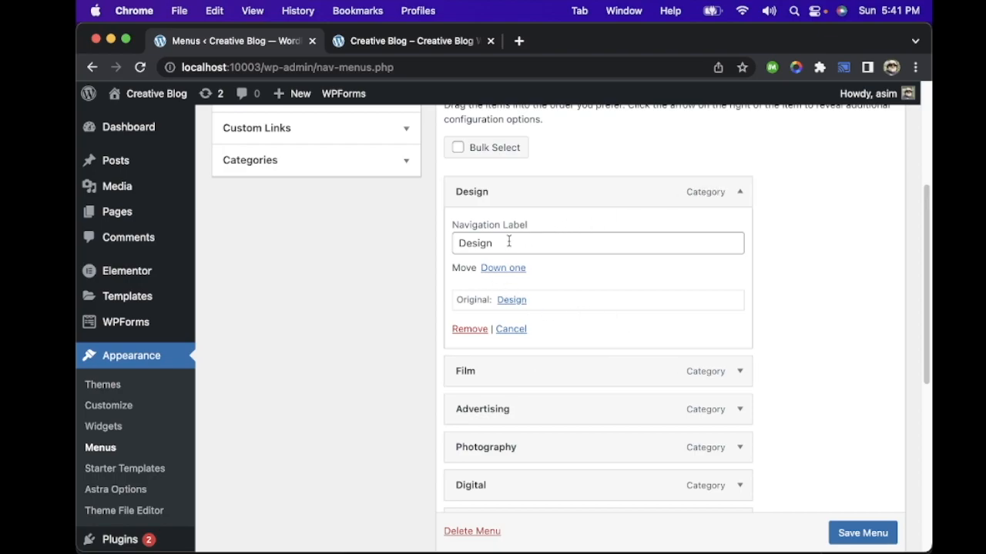
left_click(741, 371)
scroll(709, 341, "down", 5)
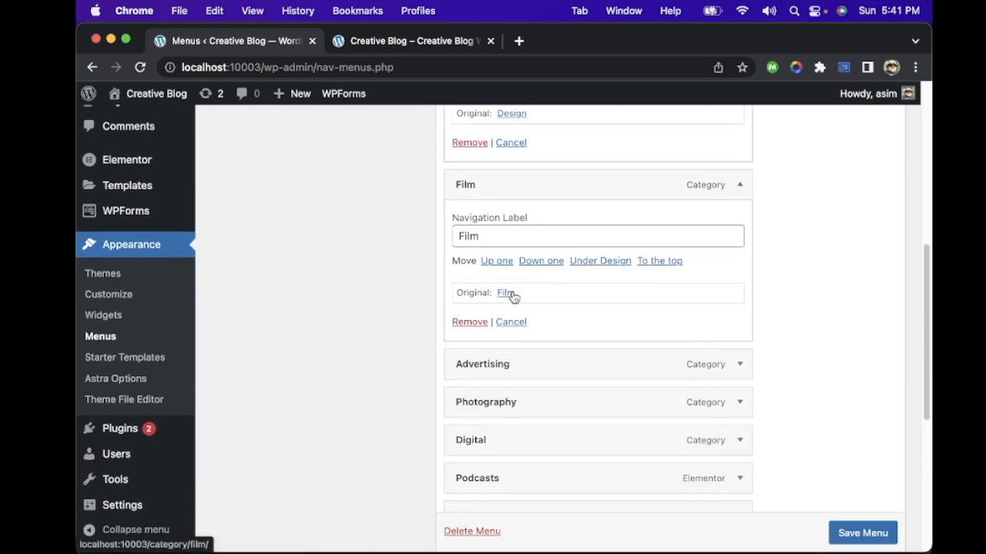
scroll(688, 310, "down", 3)
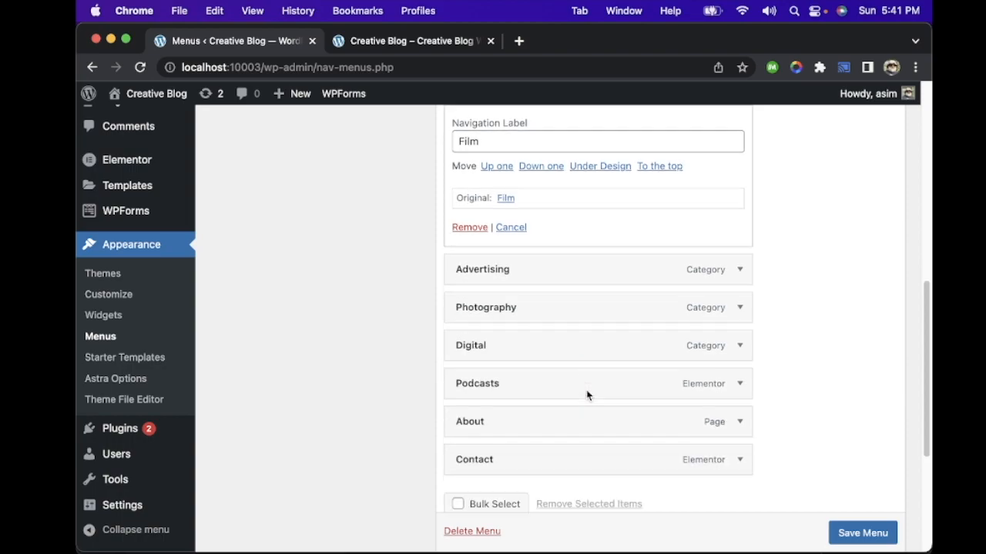
left_click(741, 409)
scroll(593, 397, "down", 5)
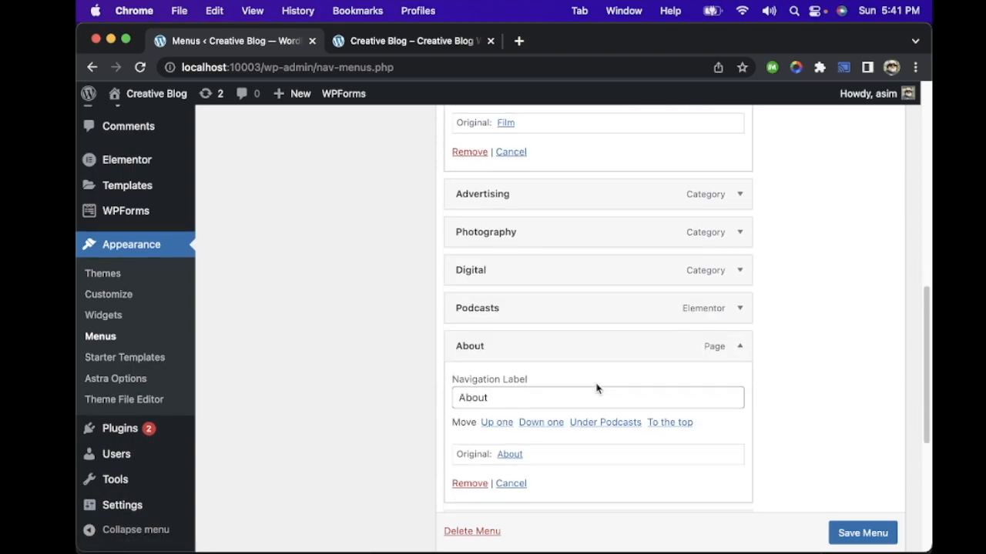
scroll(596, 388, "up", 3)
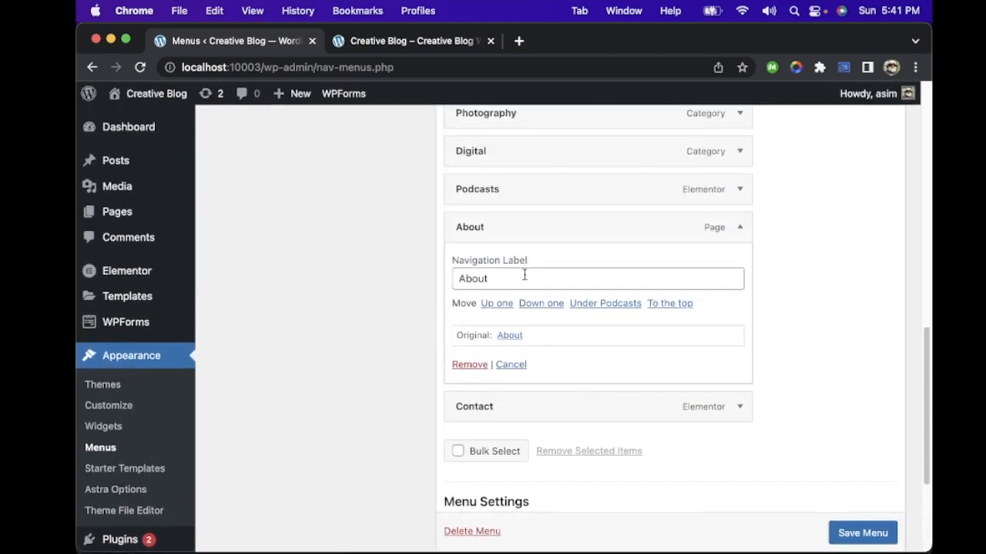
left_click(740, 407)
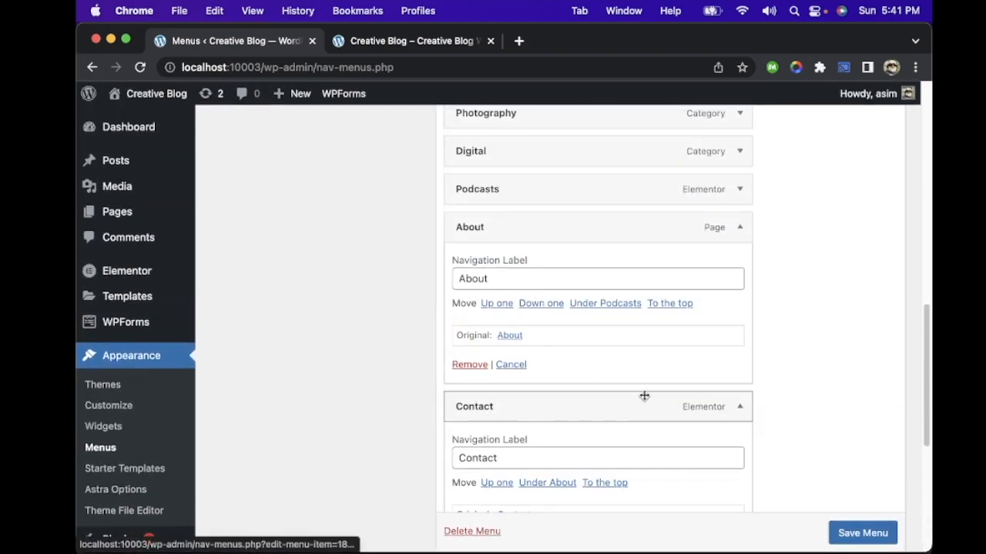
scroll(639, 388, "down", 1)
scroll(638, 388, "down", 4)
scroll(638, 388, "up", 10)
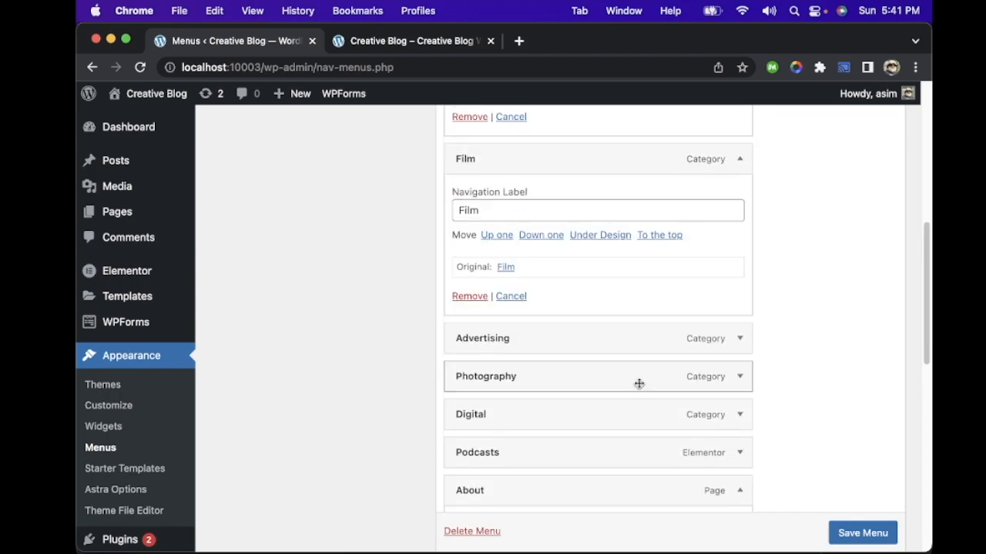
scroll(638, 388, "up", 8)
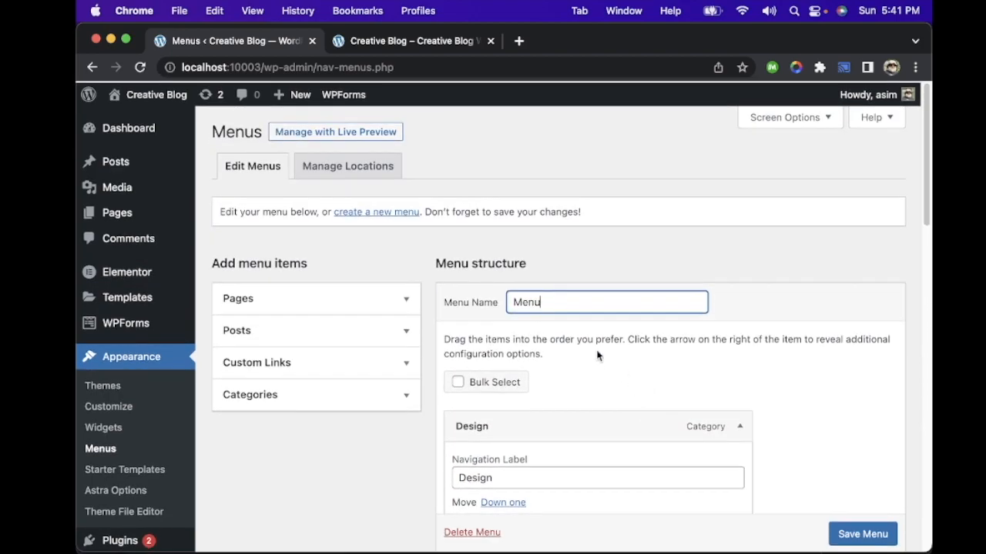
Step: Remove the Design and Film items from the menu and save it
scroll(569, 331, "down", 10)
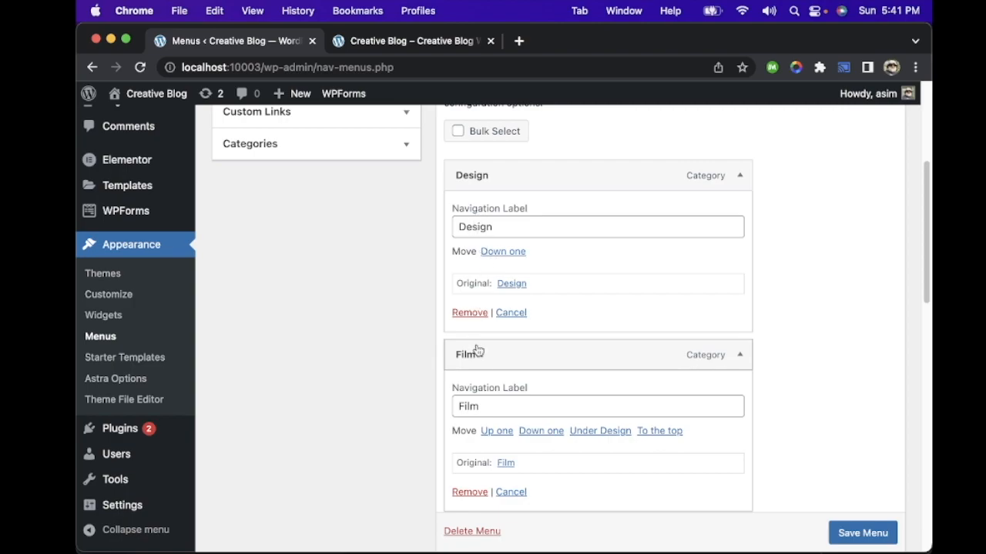
left_click(469, 315)
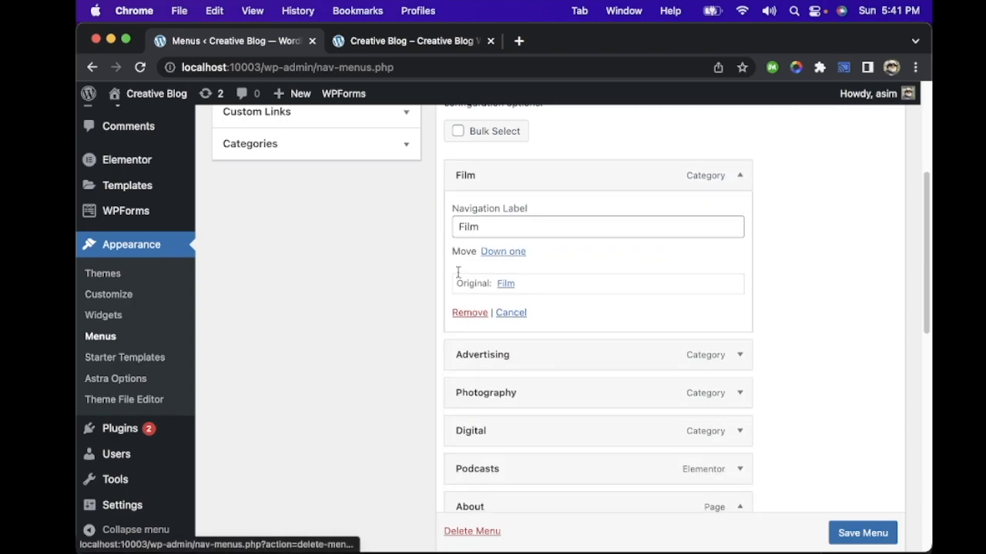
left_click(479, 315)
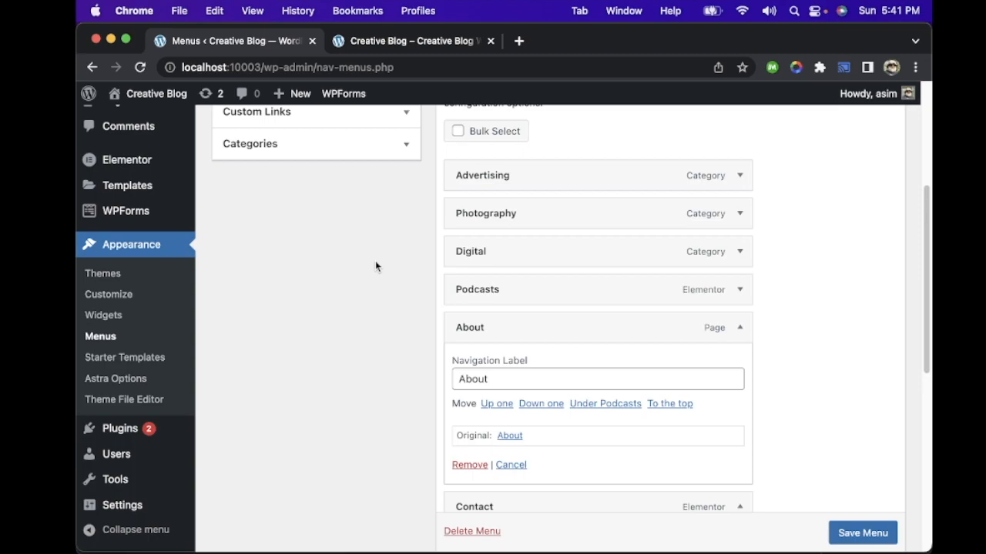
left_click(860, 533)
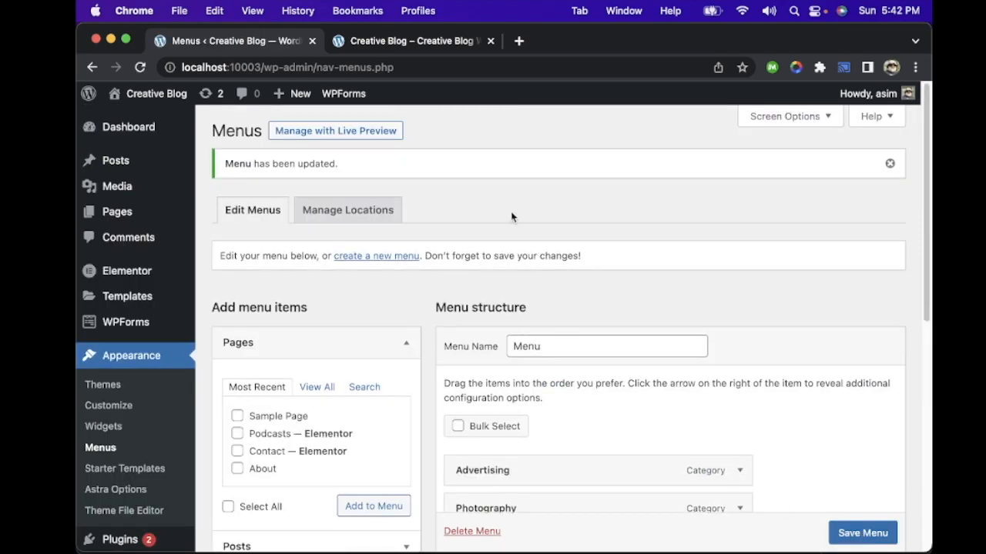
Step: Reload the live home page to check its navigation bar and return to the menu editor
left_click(422, 48)
key("super+r")
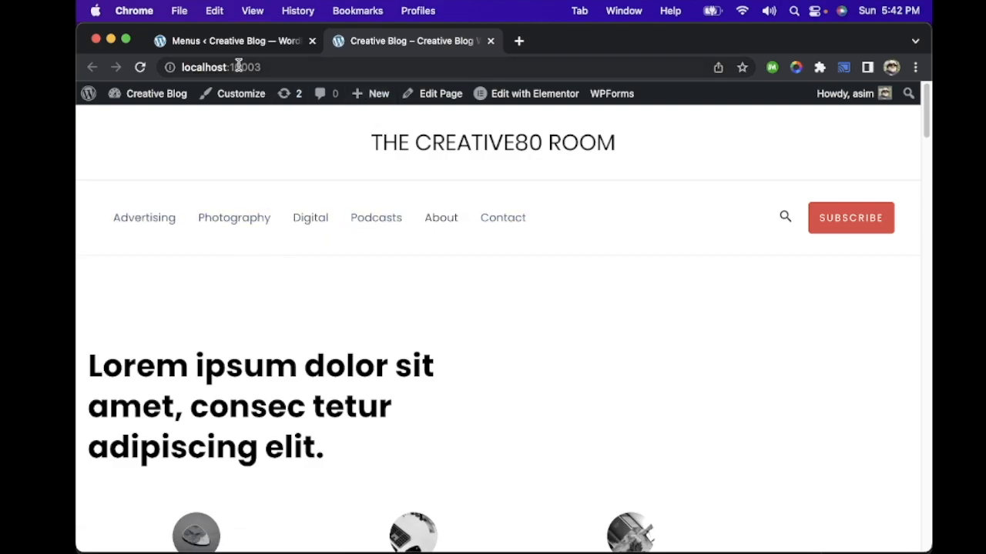
left_click(222, 49)
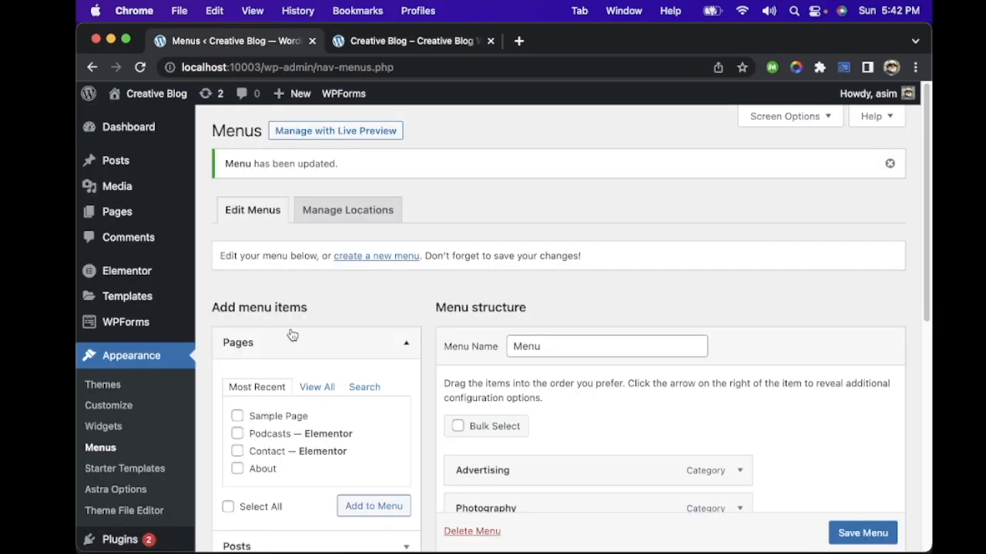
Step: Add the Design and Film categories to the menu as new items
scroll(288, 334, "down", 3)
left_click(262, 363)
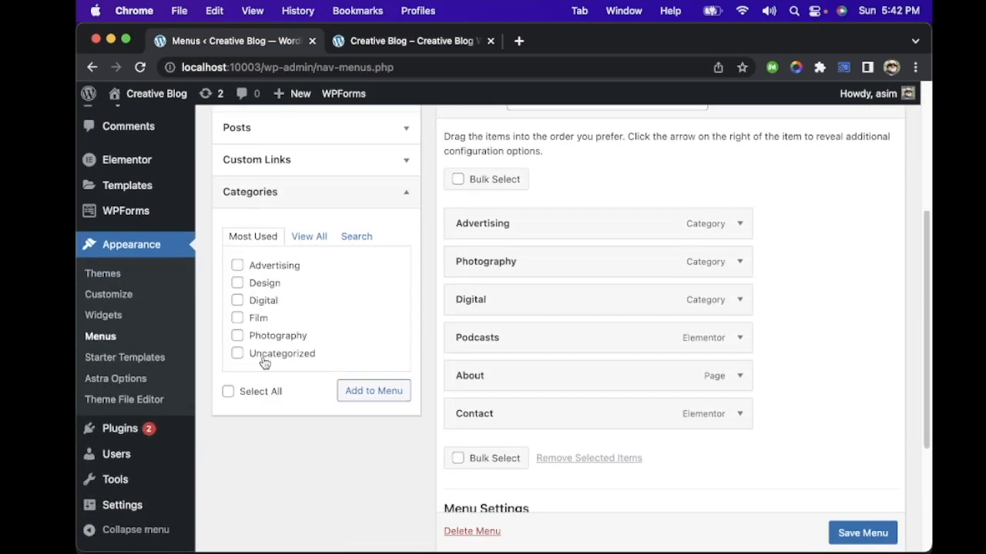
left_click(237, 284)
left_click(375, 392)
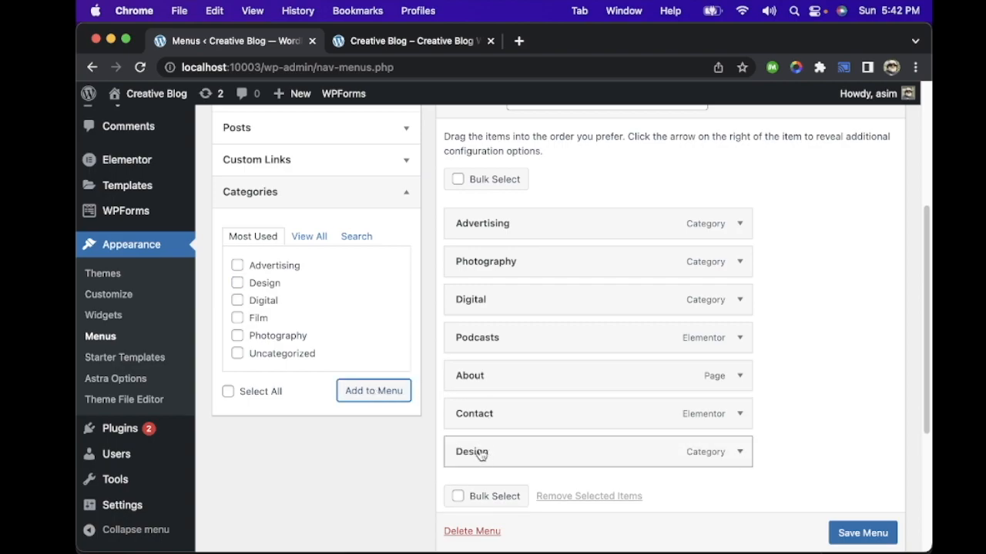
left_click(237, 319)
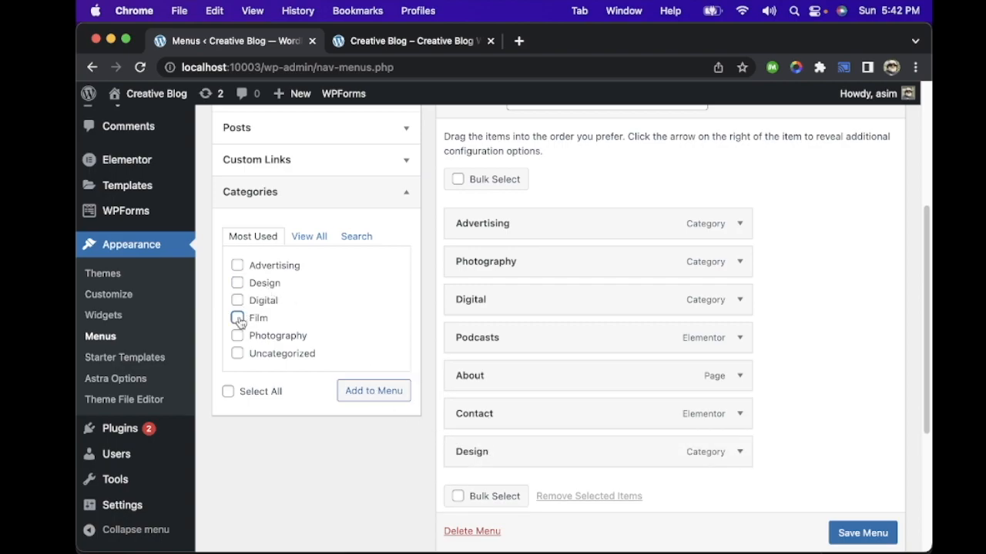
left_click(368, 390)
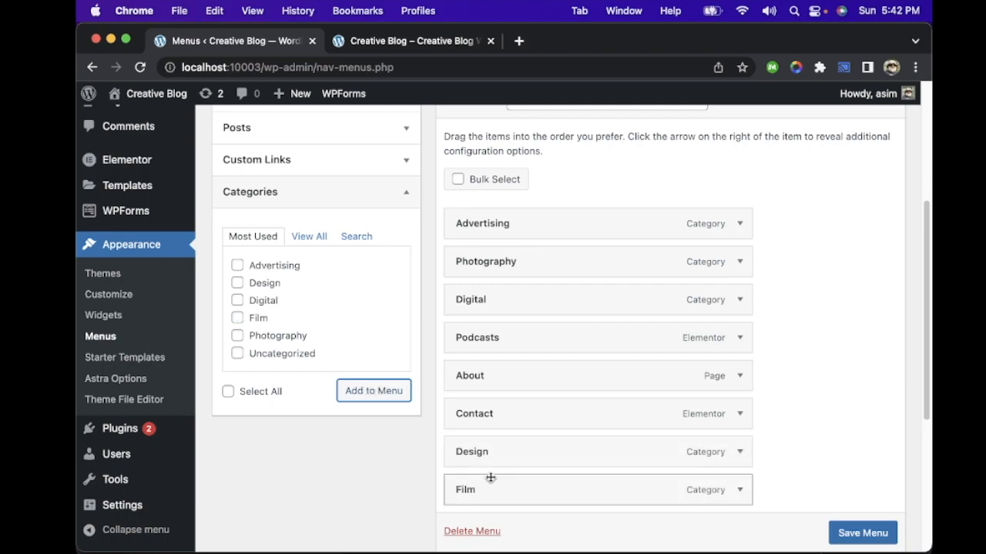
Step: Move Design directly below Advertising, nest Film as a sub item of Photography, and save the menu
left_click_drag(563, 445, 562, 266)
left_click_drag(523, 498, 578, 337)
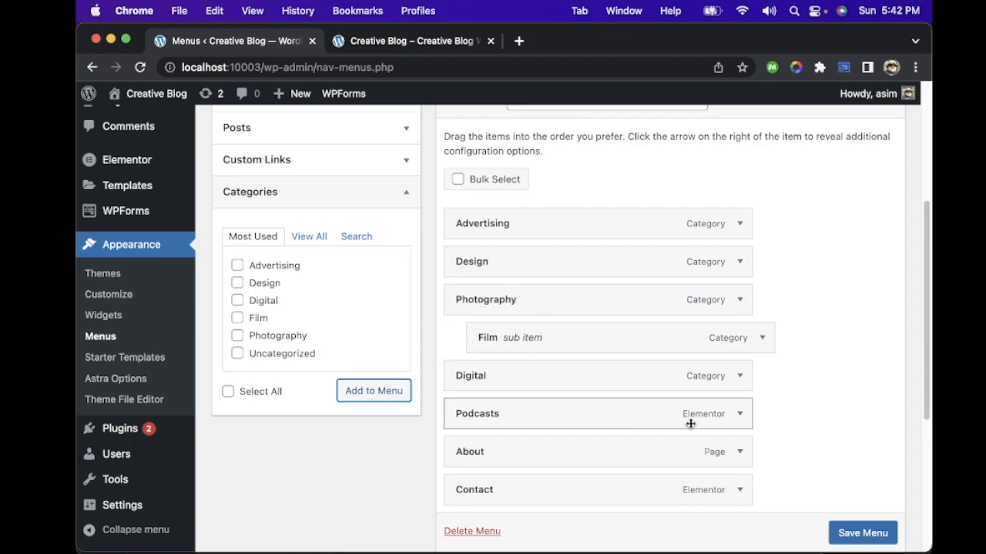
left_click(864, 541)
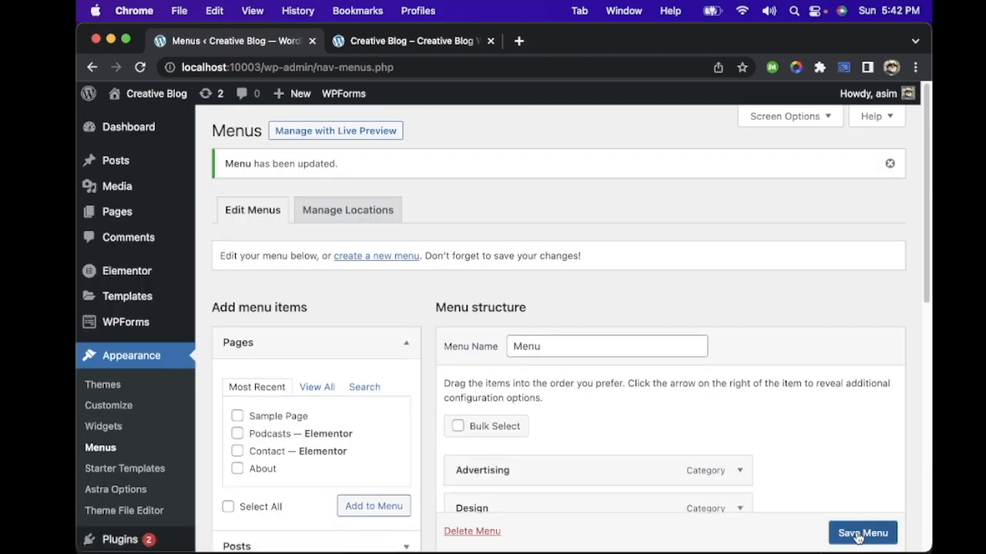
scroll(857, 538, "down", 1)
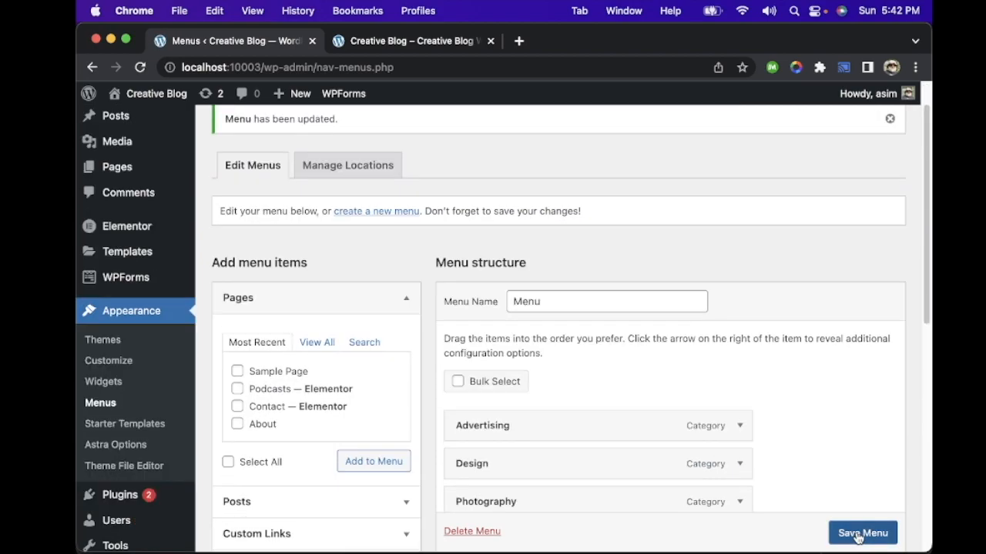
left_click(858, 536)
Step: Reload the live site and test the Photography entry and its Film submenu by visiting both category pages
left_click(412, 44)
key("super+r")
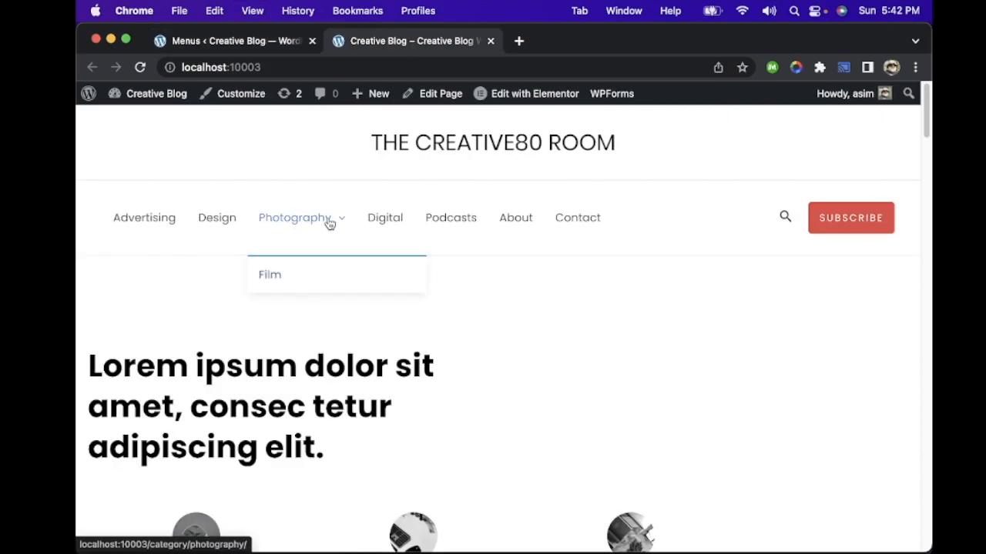
mouse_move(308, 218)
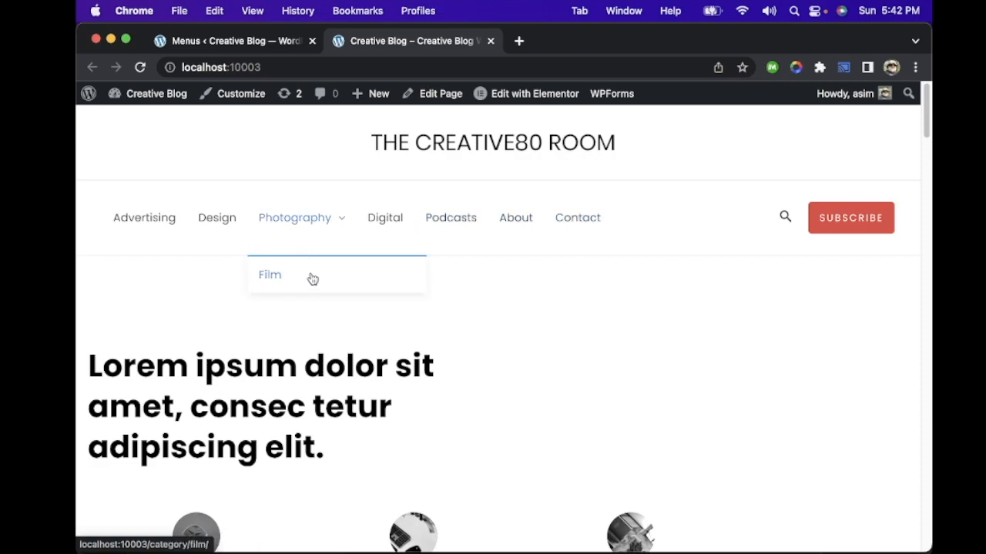
left_click(297, 219)
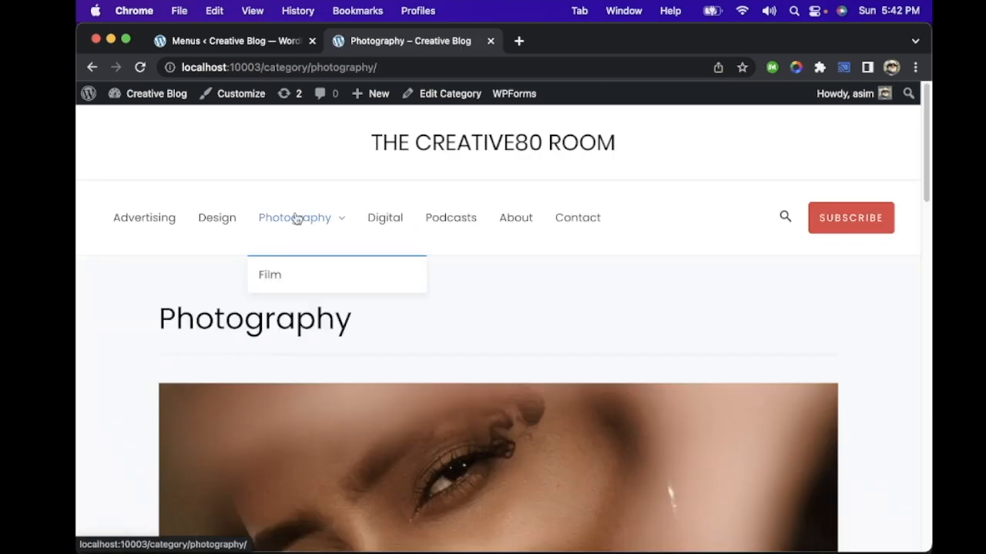
left_click(272, 275)
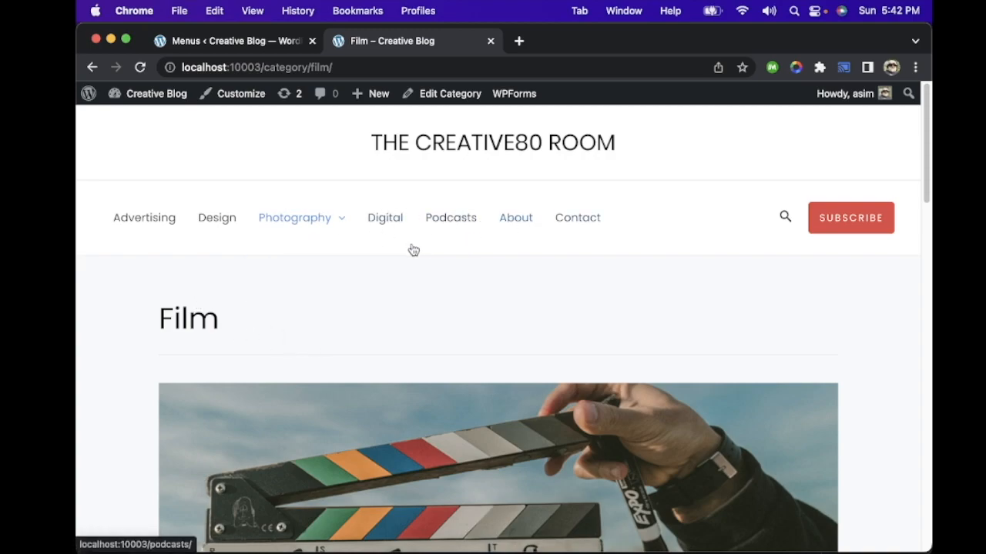
Step: Visit the Design category page on the live site and look through its posts
left_click(213, 221)
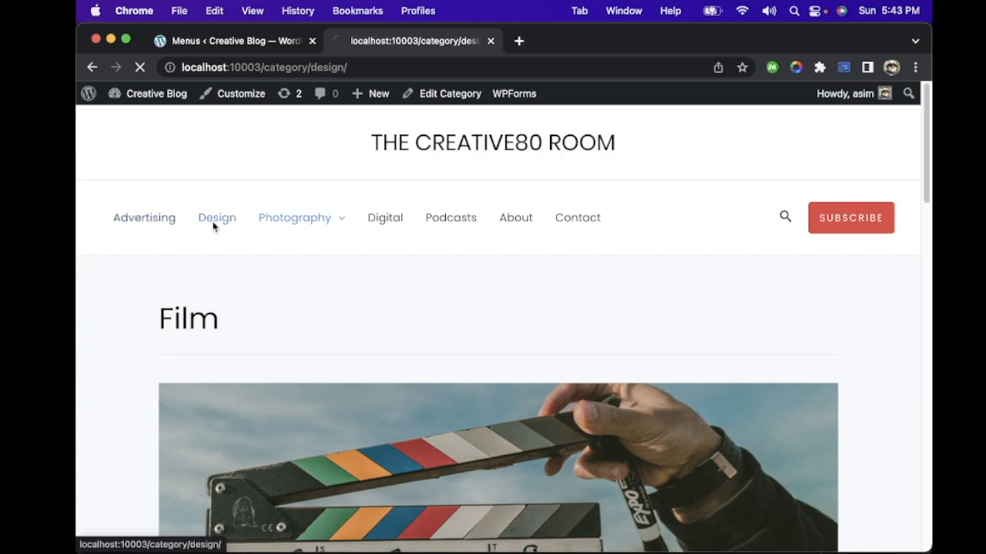
mouse_move(330, 294)
scroll(336, 300, "down", 15)
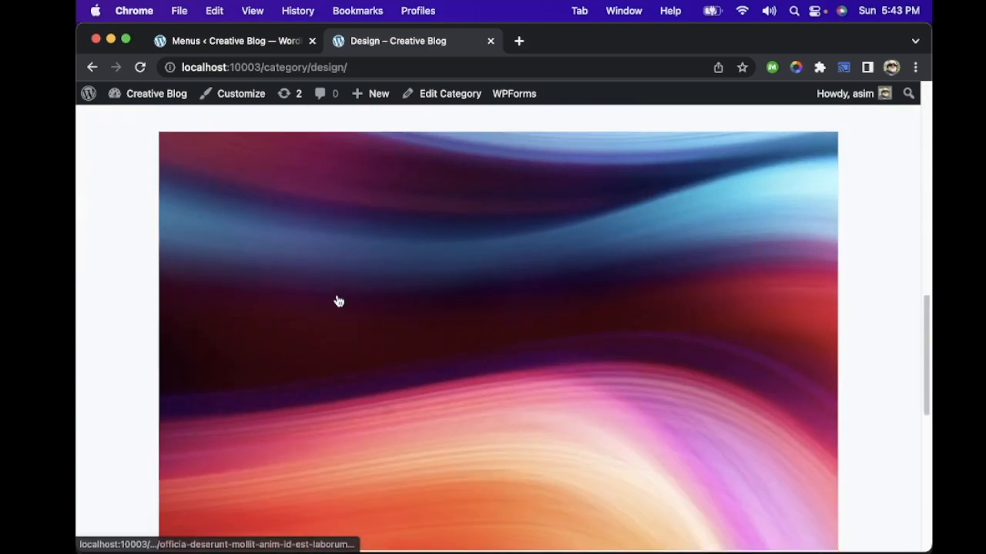
scroll(336, 300, "down", 2)
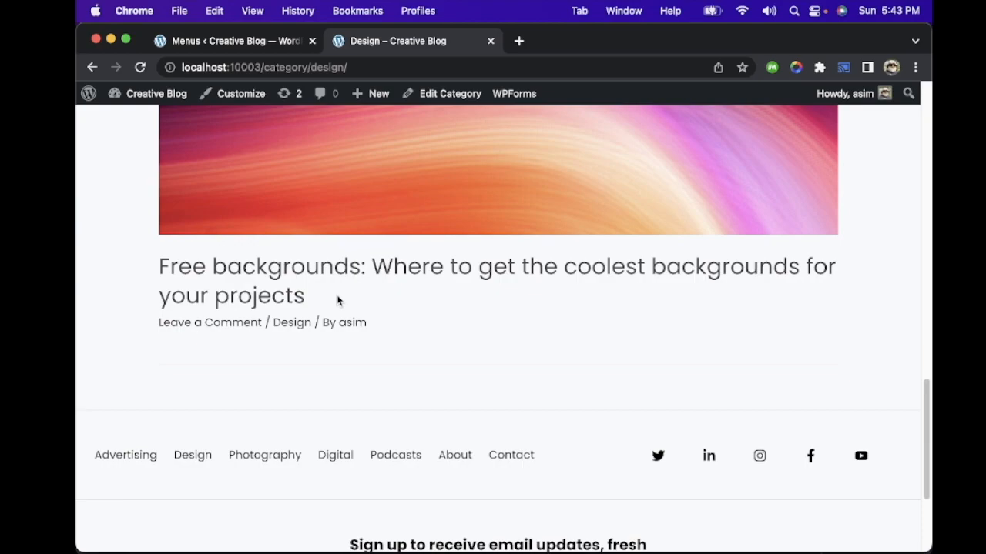
scroll(336, 300, "up", 17)
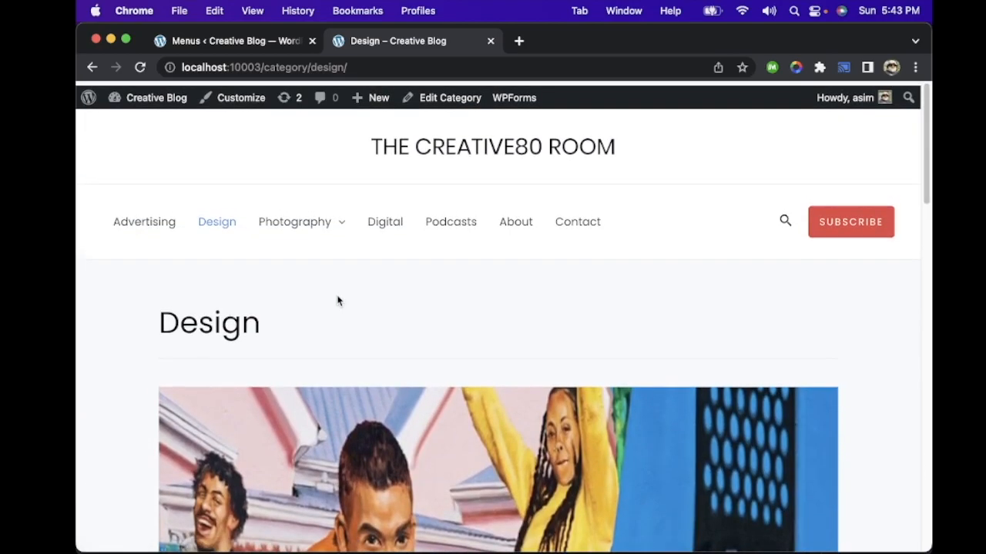
Step: Review the menu structure and display locations in the menu editor and compare them with the live site's footer
left_click(235, 44)
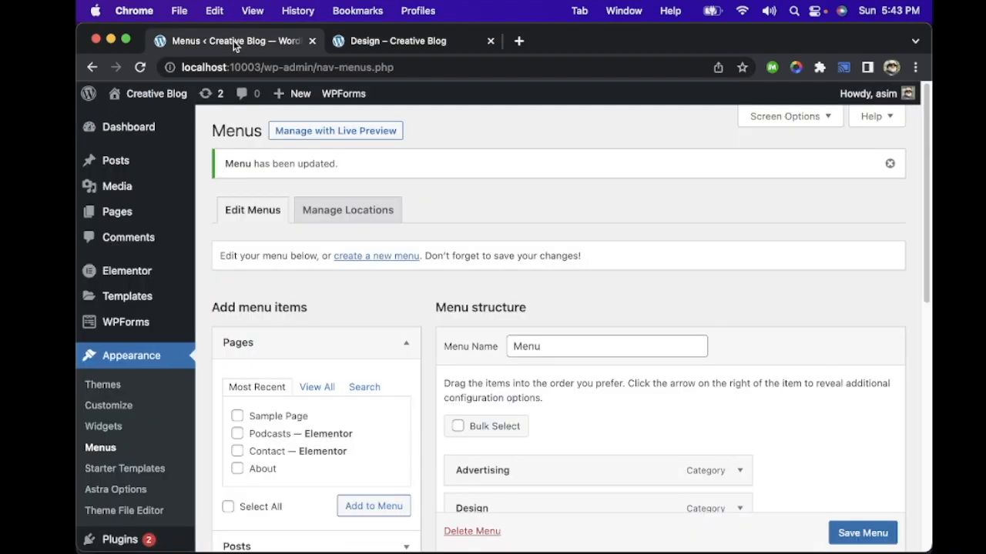
scroll(409, 333, "down", 5)
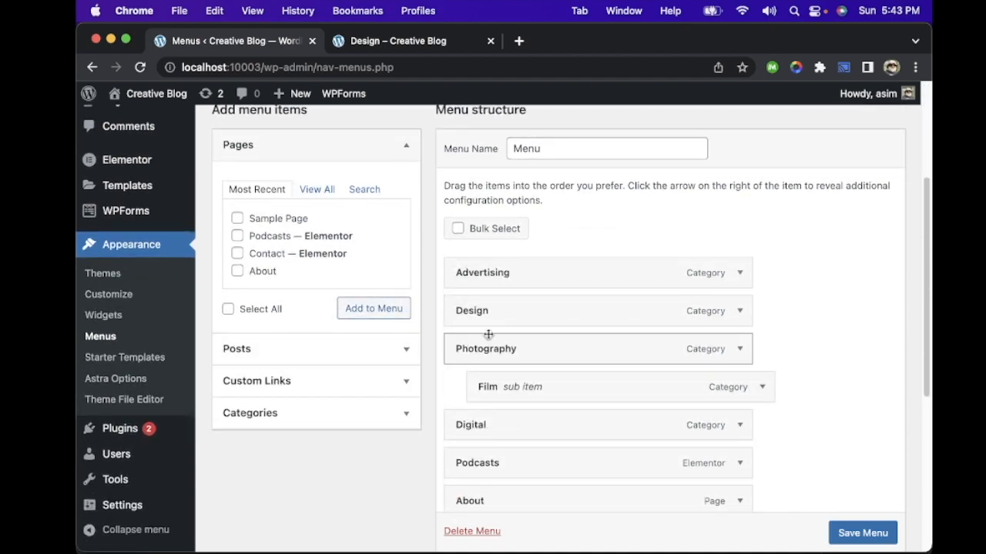
scroll(506, 348, "down", 5)
scroll(507, 350, "down", 3)
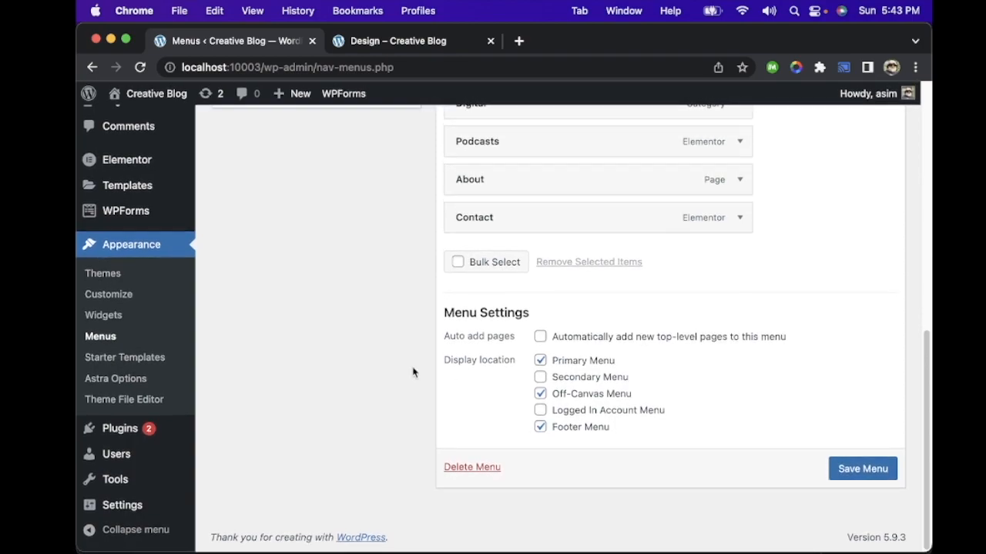
left_click(360, 44)
scroll(364, 295, "down", 20)
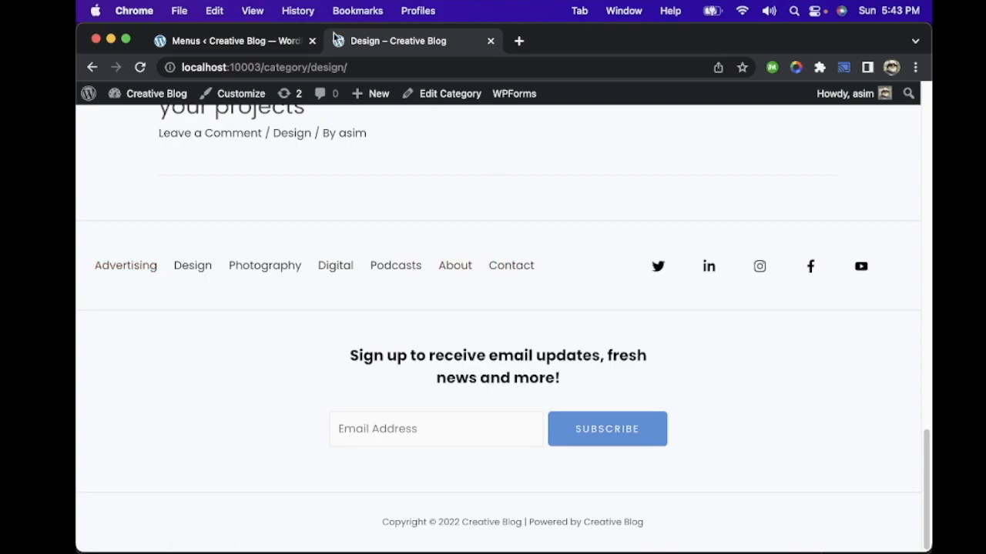
Step: Remove the menu from the Footer Menu display location and save the menu
left_click(254, 42)
left_click(541, 428)
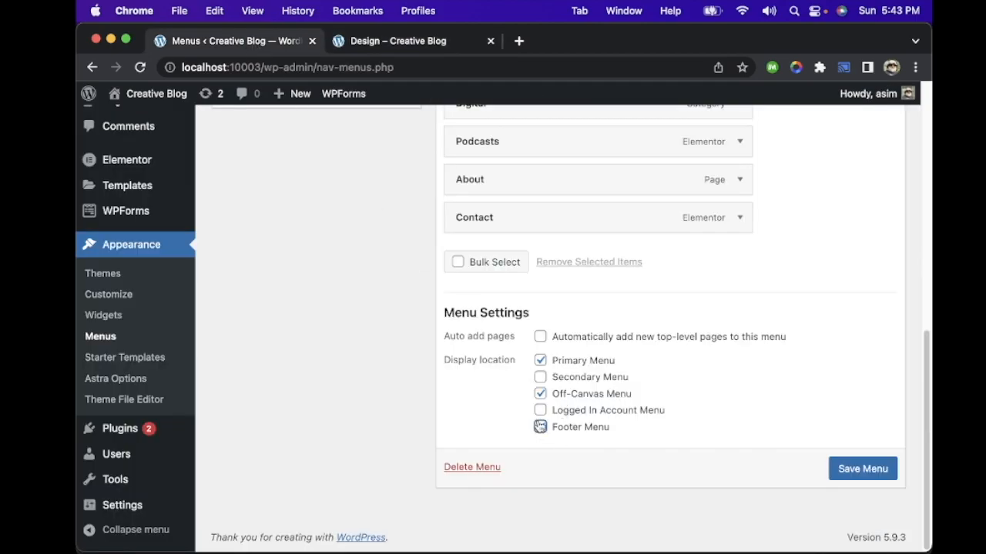
left_click(853, 466)
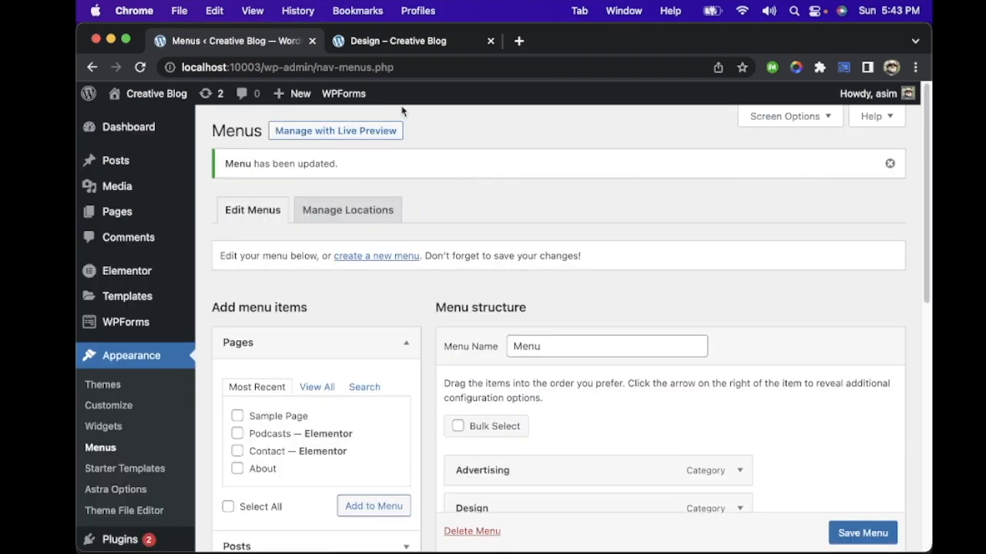
Step: Reload the live Design page and check its footer and header navigation
left_click(385, 40)
key("super+r")
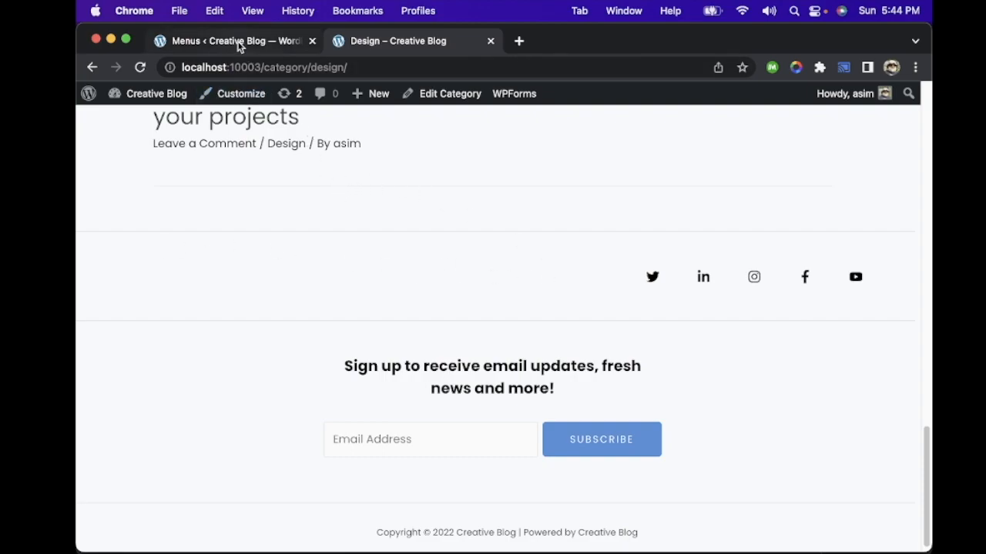
scroll(457, 280, "up", 15)
mouse_move(331, 248)
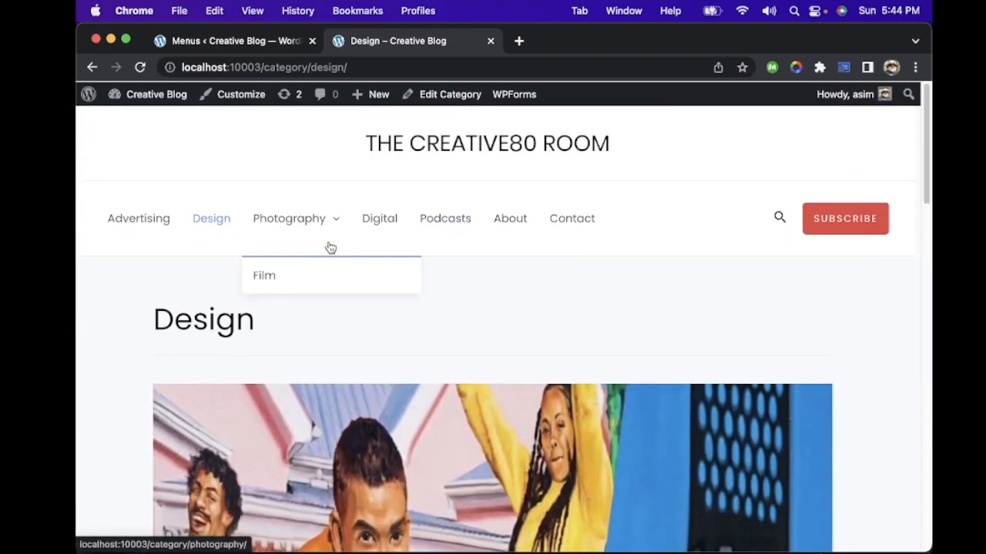
left_click(778, 217)
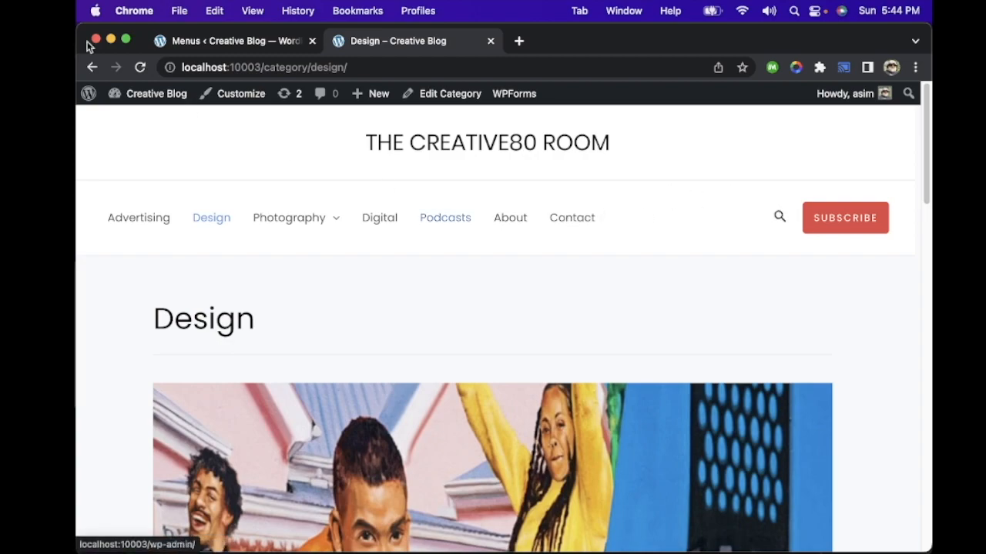
Step: Return to the menu editor and examine which menu is assigned to each theme location
left_click(215, 39)
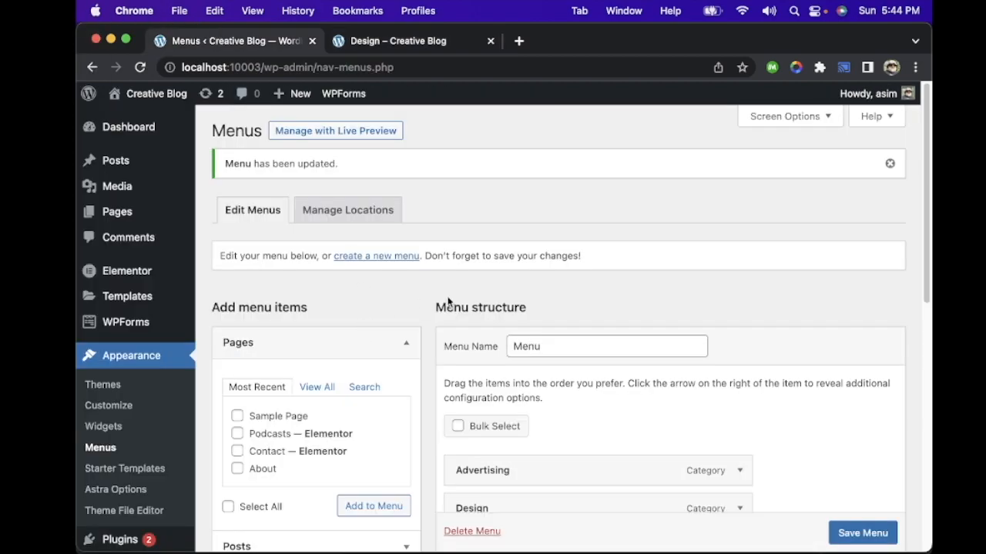
scroll(449, 302, "down", 10)
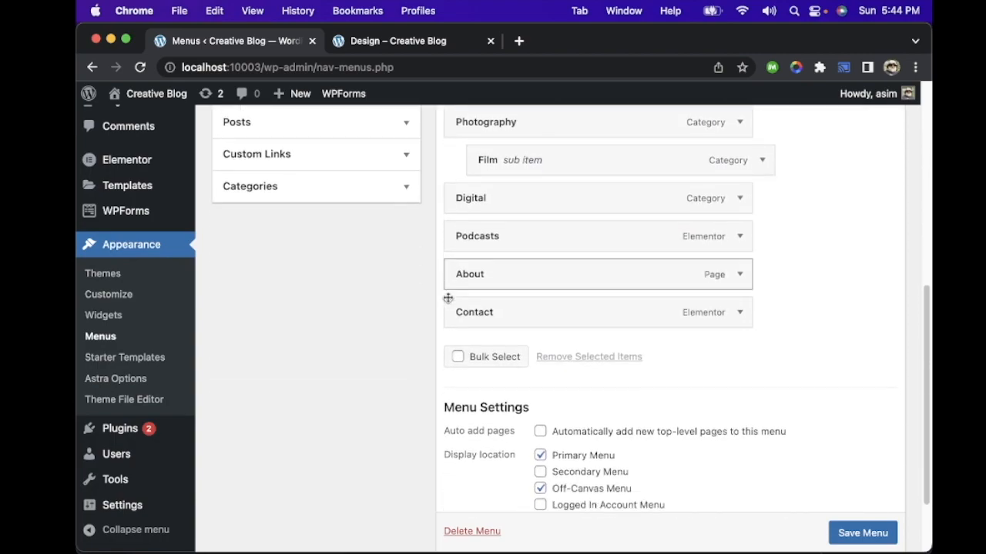
scroll(448, 300, "down", 2)
scroll(449, 302, "up", 8)
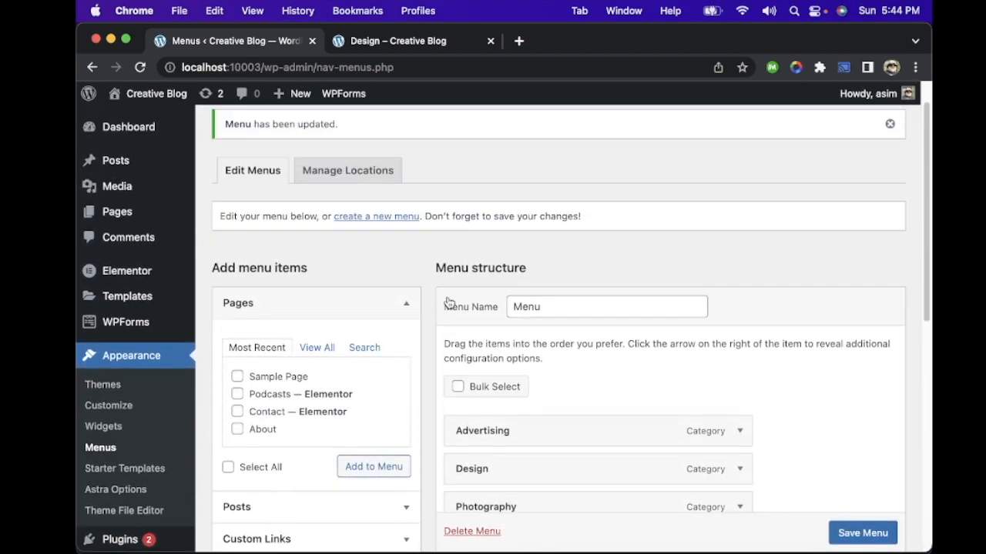
left_click(359, 170)
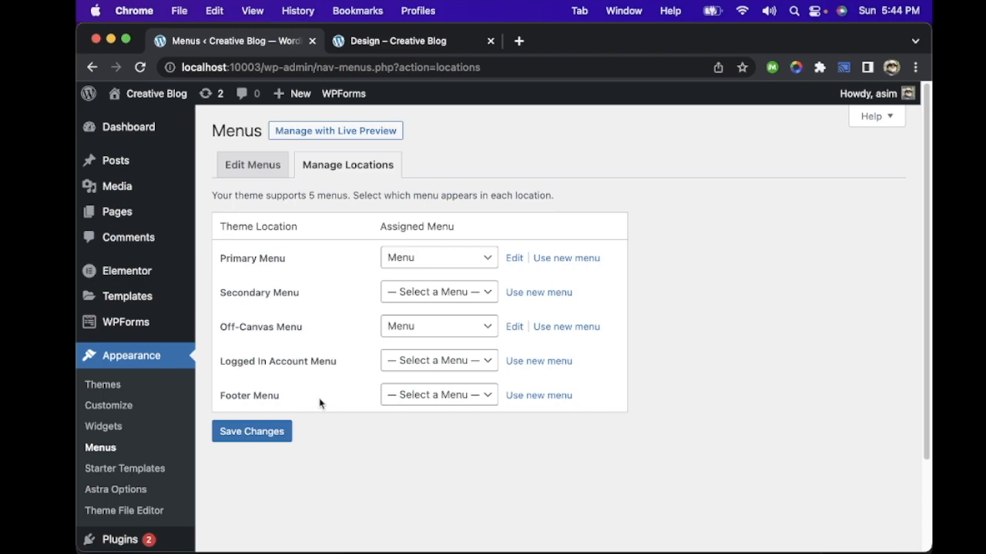
Step: Move Film out from under Photography to a top-level menu item and save the menu
left_click(259, 174)
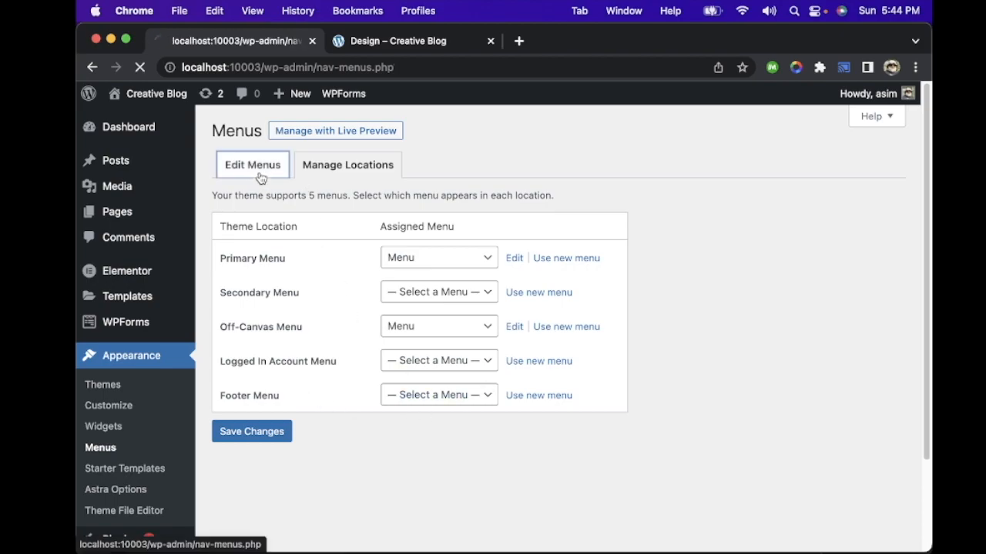
scroll(425, 302, "down", 10)
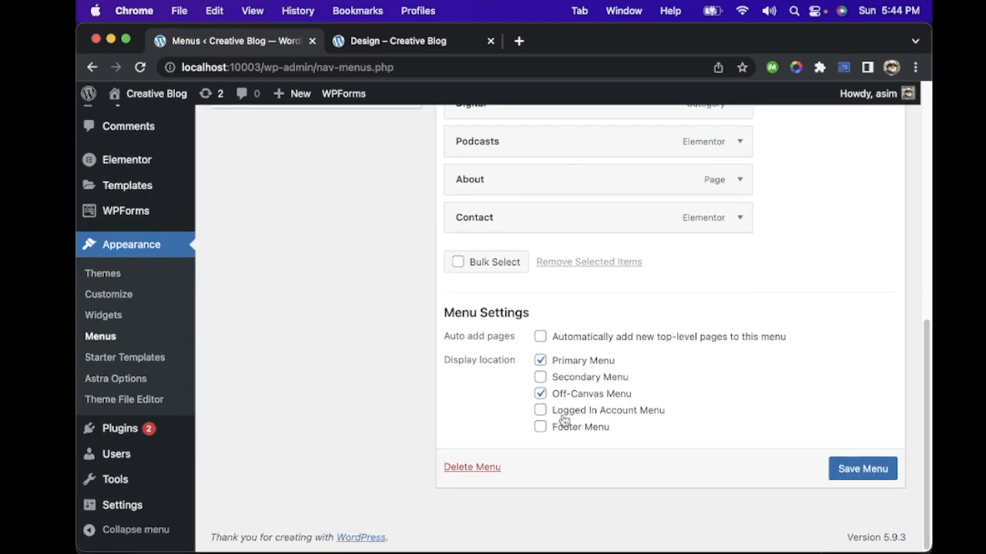
scroll(370, 309, "up", 8)
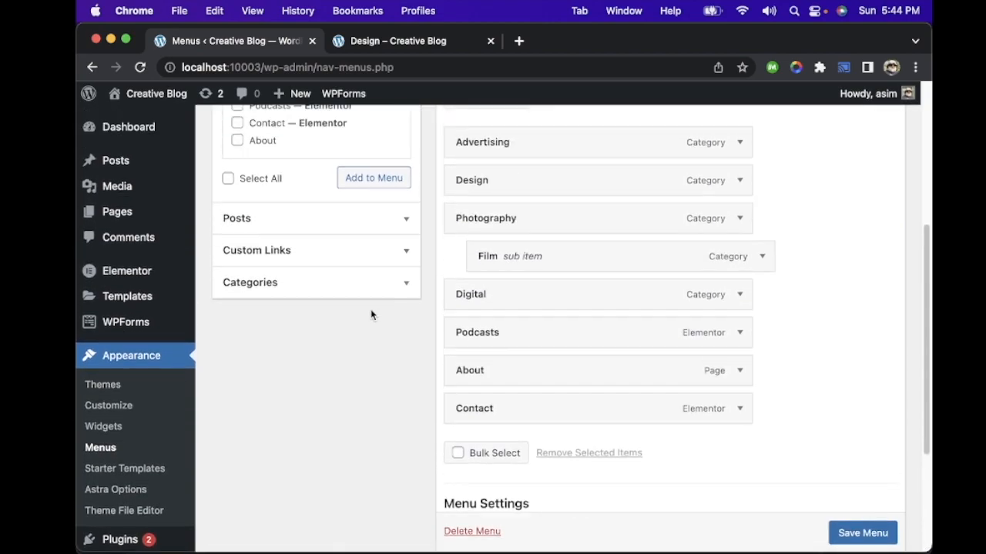
left_click_drag(565, 385, 535, 384)
left_click(839, 532)
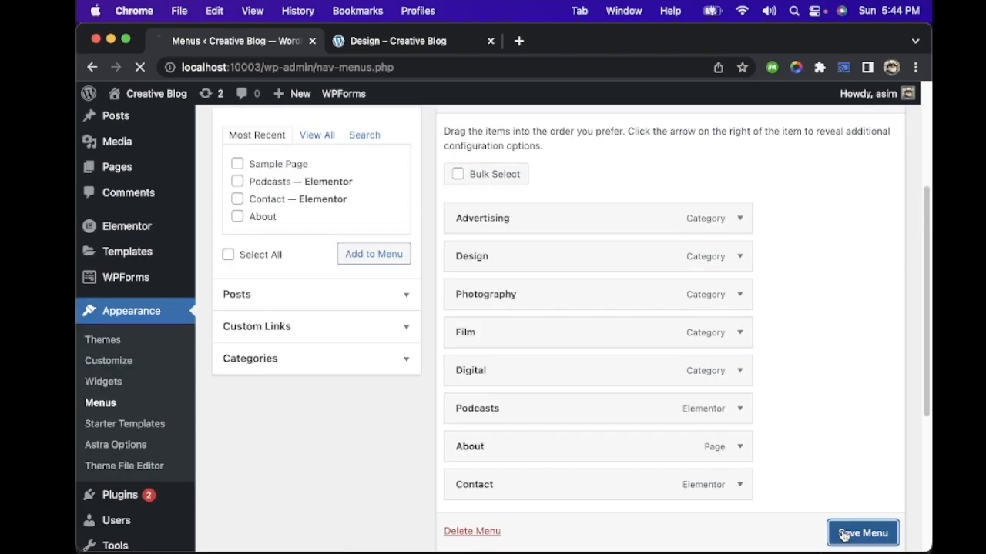
Step: View the theme customizer's sections and return to the menu editor
scroll(430, 293, "down", 5)
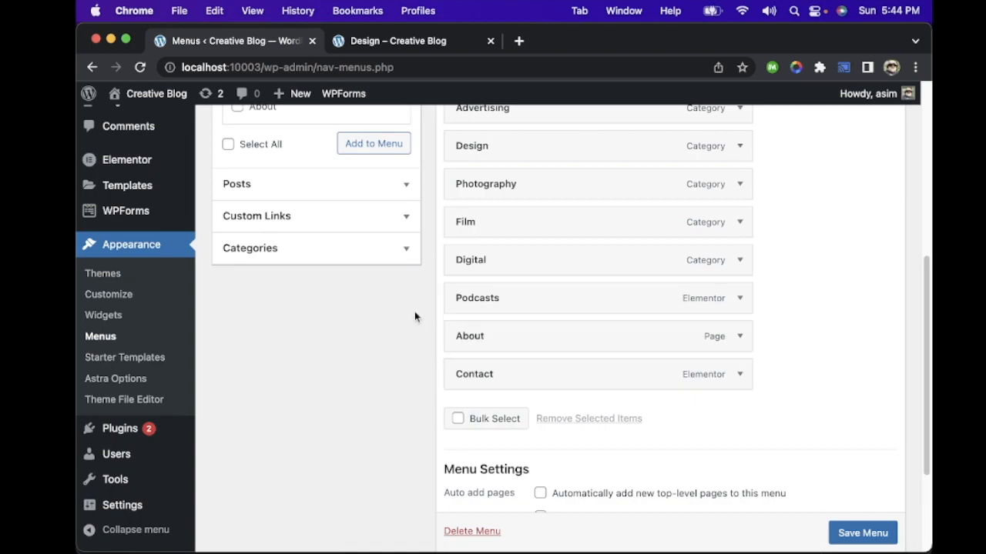
left_click(109, 295)
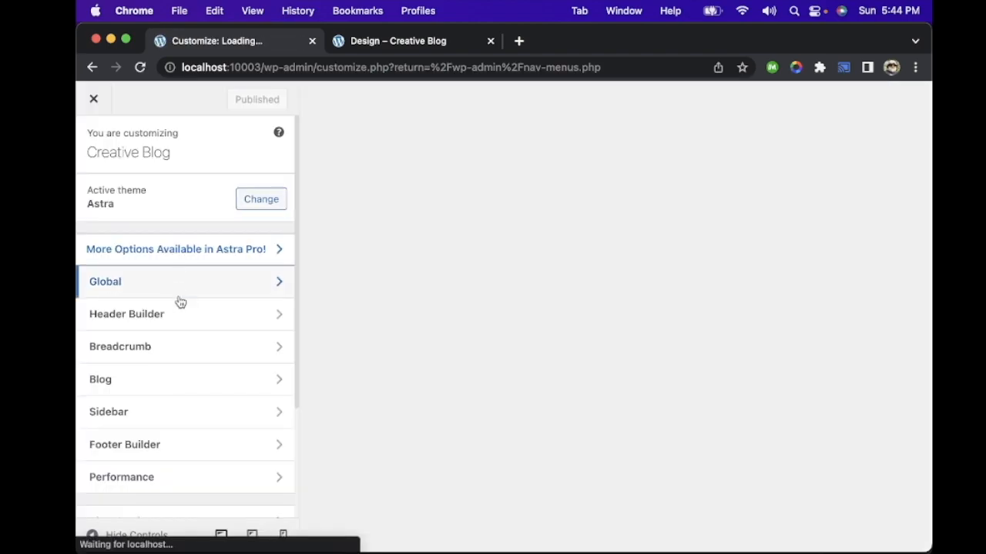
scroll(213, 347, "down", 4)
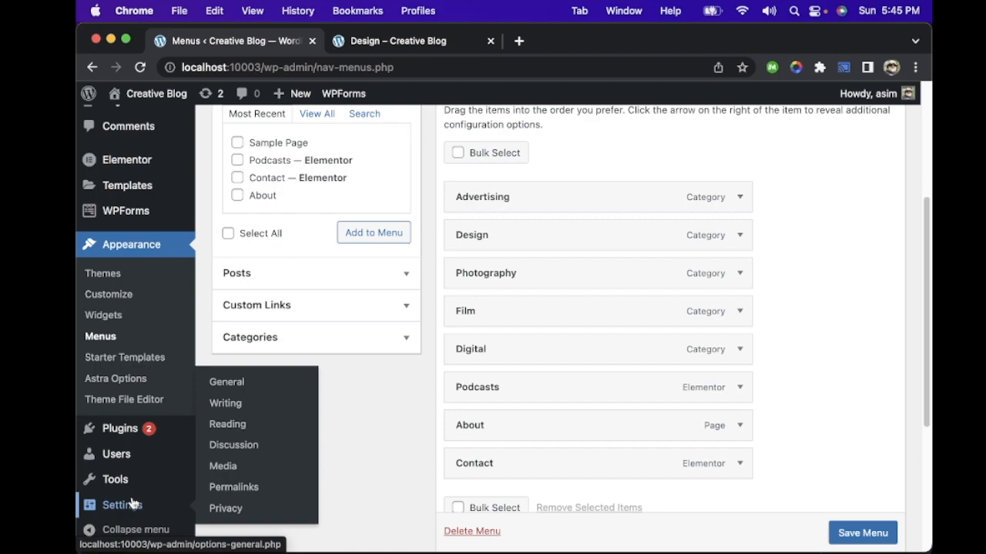
Step: In the General Settings, set the site title to Learn WordPress and the tagline to Creative WordPress Blog
left_click(141, 505)
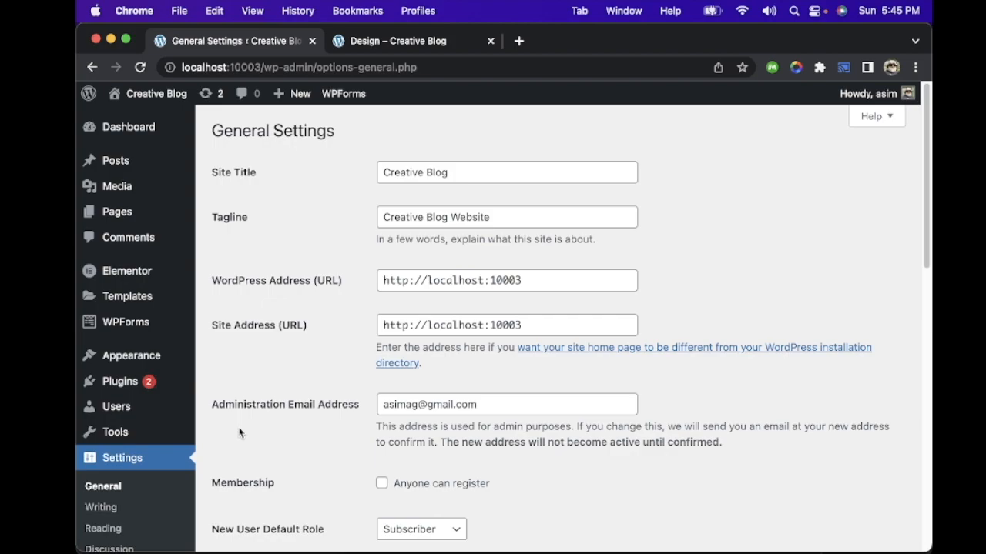
left_click_drag(483, 169, 369, 173)
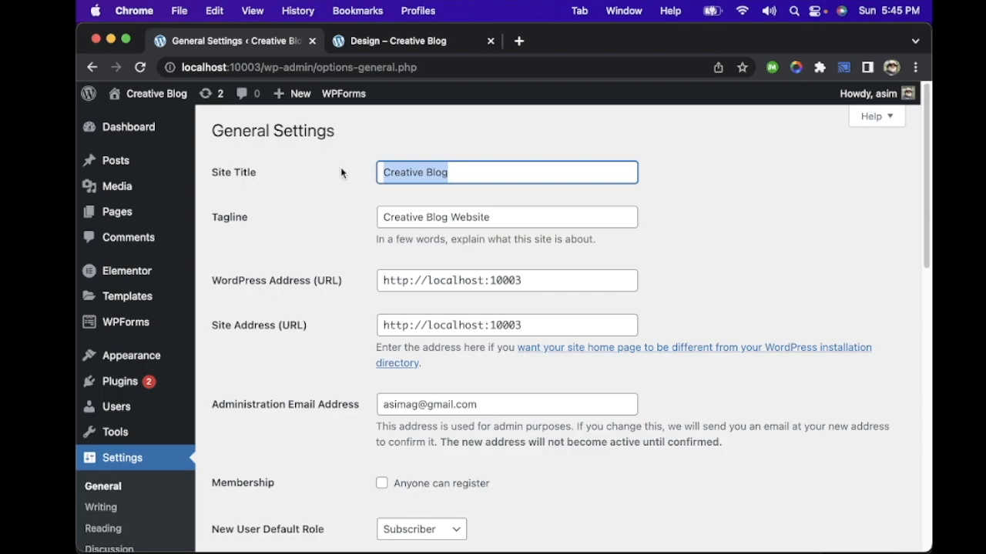
type("Asim")
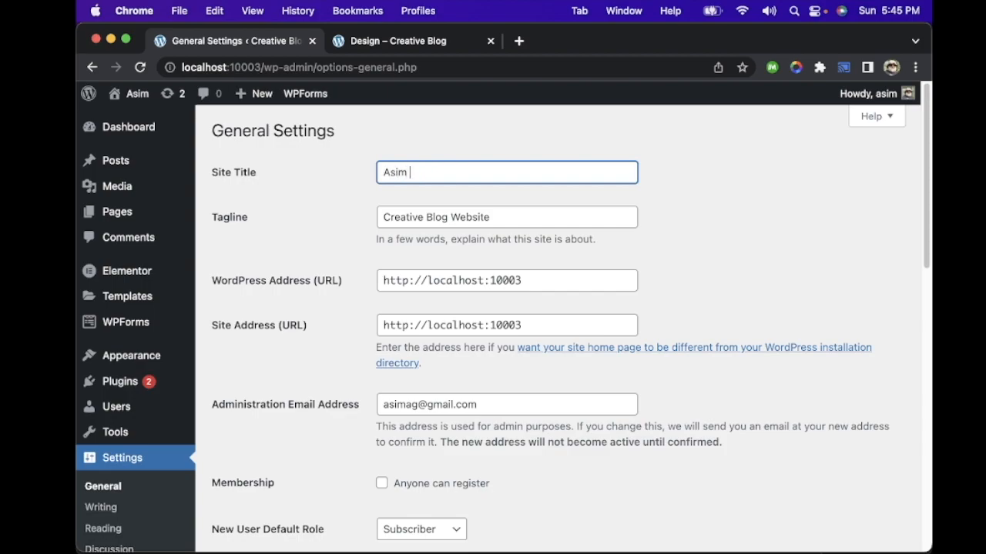
key("BackSpace")
key("BackSpace")
key("BackSpace")
key("BackSpace")
type("Le")
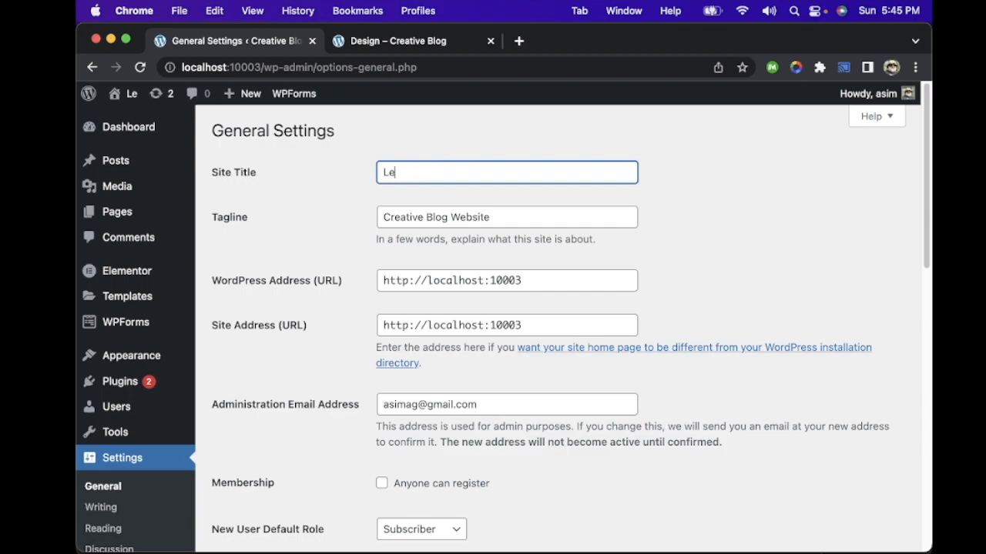
type("arn WordPre")
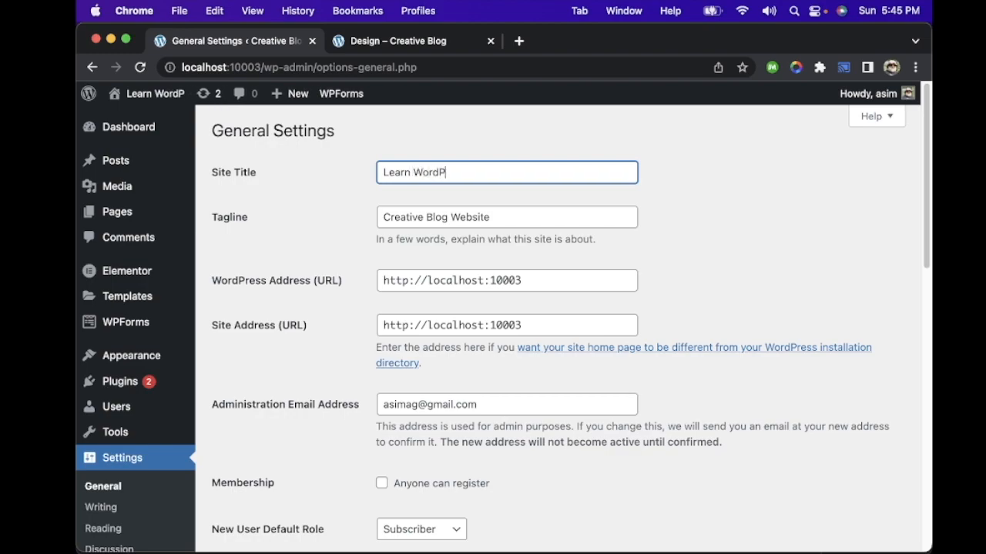
type("ss")
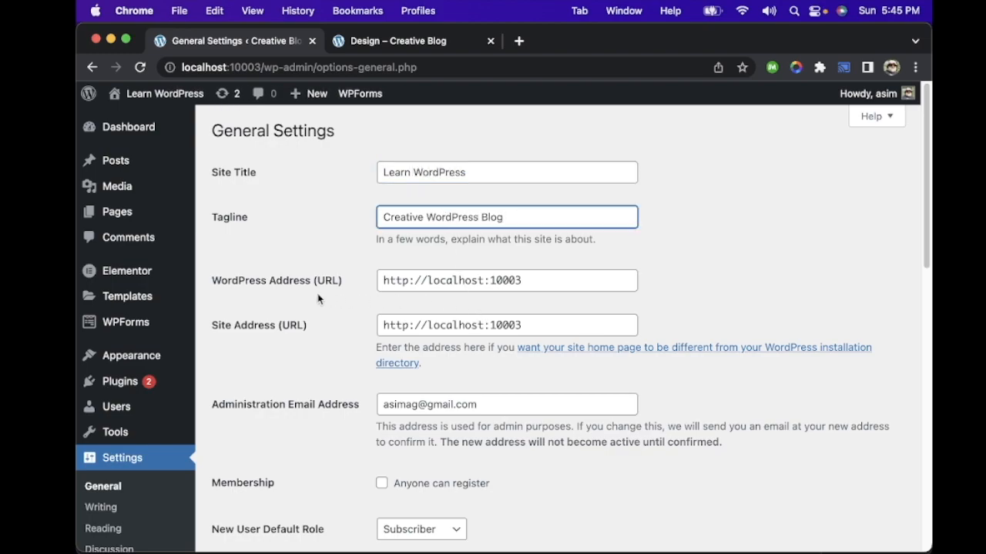
Step: Review the remaining general settings, including membership, default role, language, timezone, date and time formats, and week start
scroll(541, 277, "down", 5)
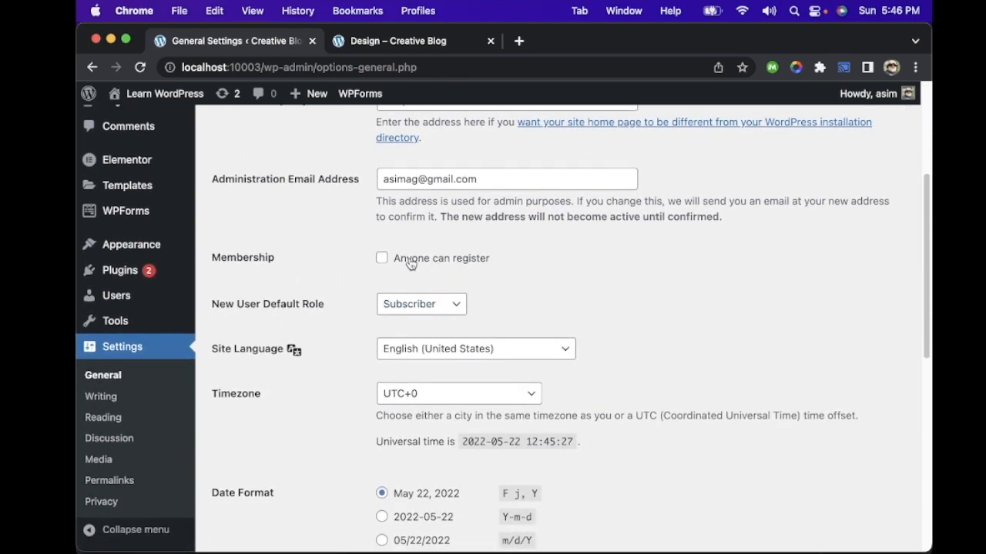
scroll(517, 290, "down", 2)
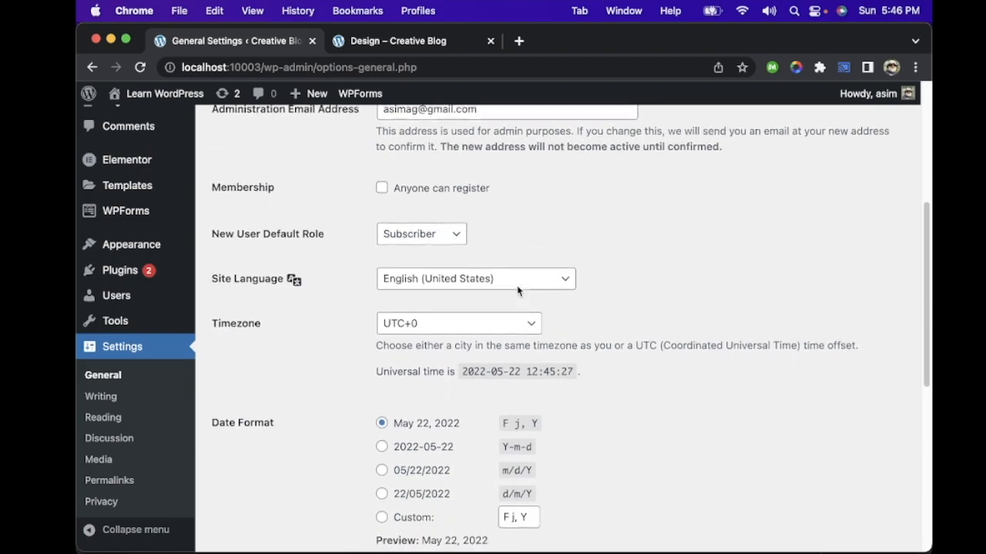
scroll(517, 290, "down", 3)
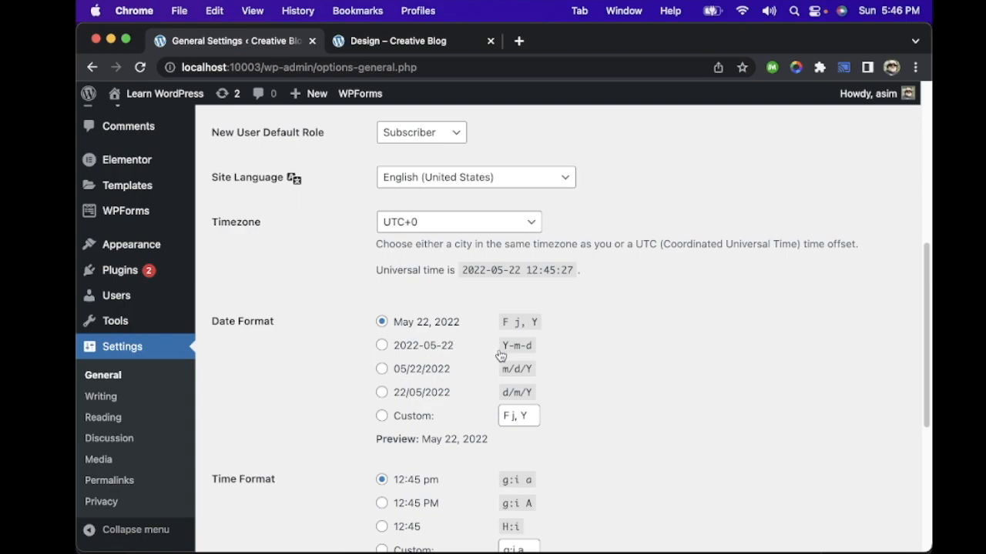
scroll(499, 355, "down", 6)
scroll(499, 355, "down", 2)
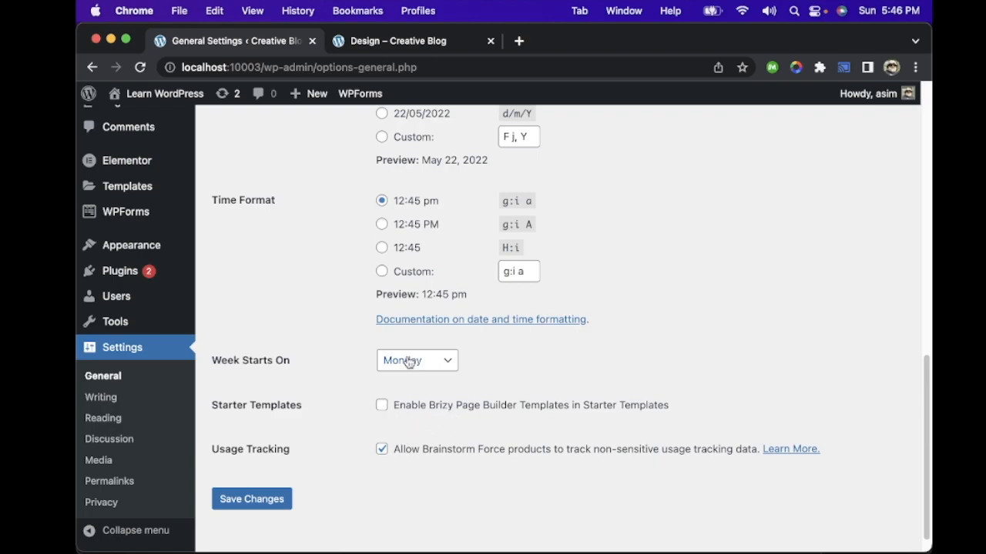
scroll(403, 367, "up", 15)
scroll(411, 358, "up", 1)
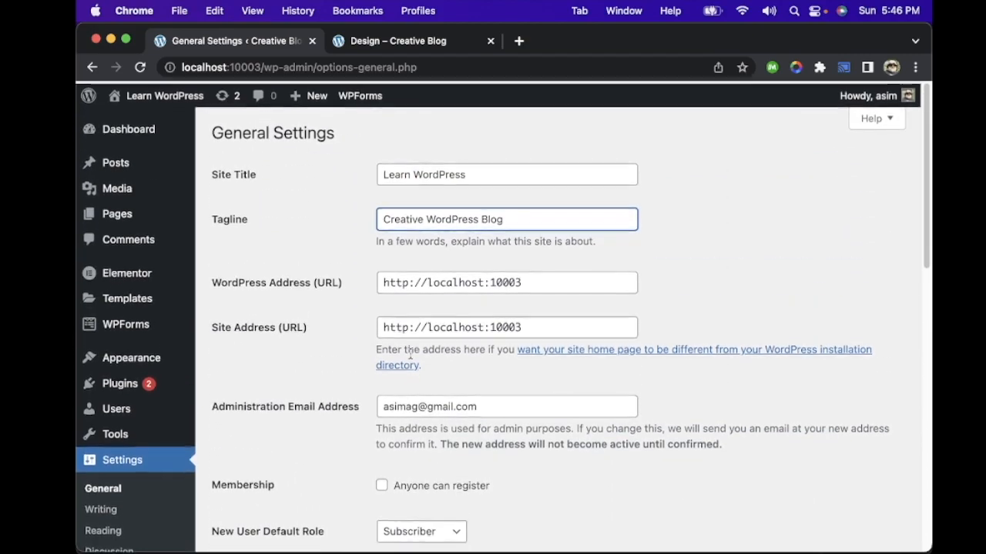
Step: Save the changed General Settings
scroll(411, 358, "down", 10)
scroll(410, 358, "down", 10)
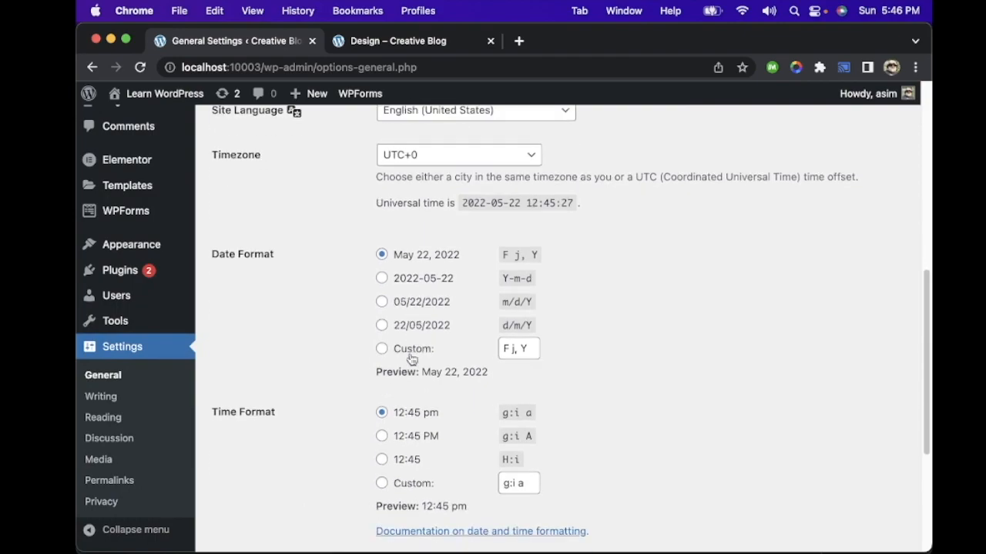
left_click(276, 476)
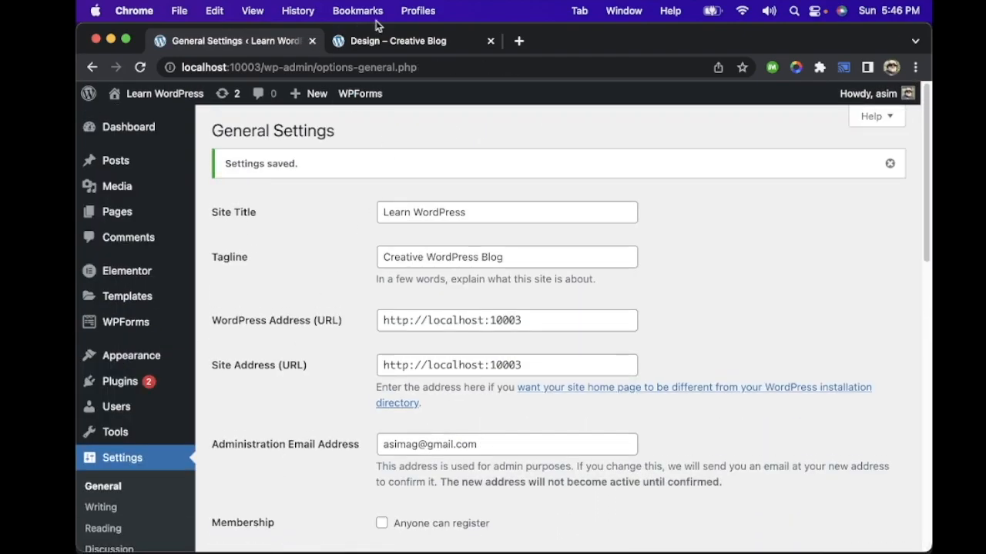
Step: Reload the site's Design category page to check the new site title, and view the Advertising category page as well
left_click(389, 43)
key("super+r")
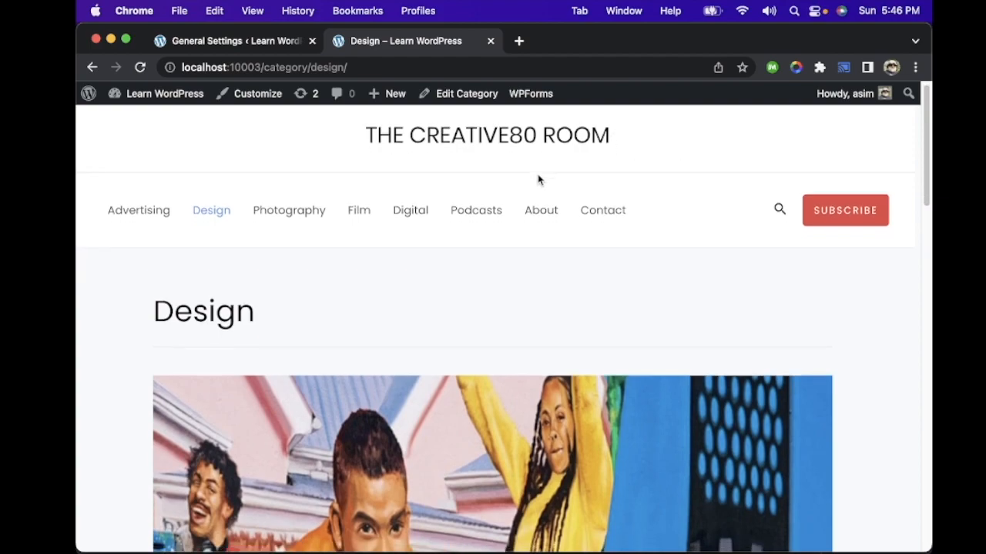
scroll(538, 178, "down", 5)
scroll(538, 178, "up", 10)
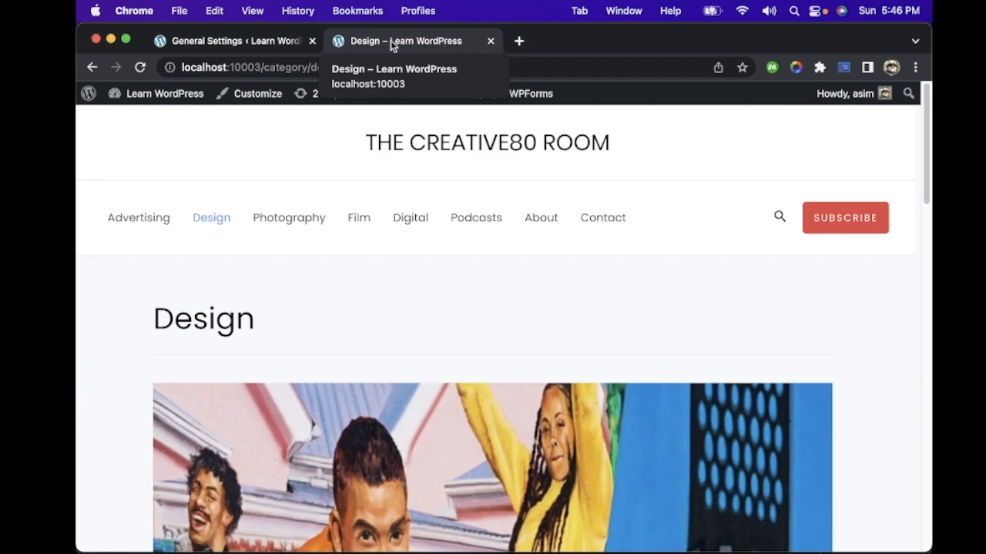
left_click(140, 222)
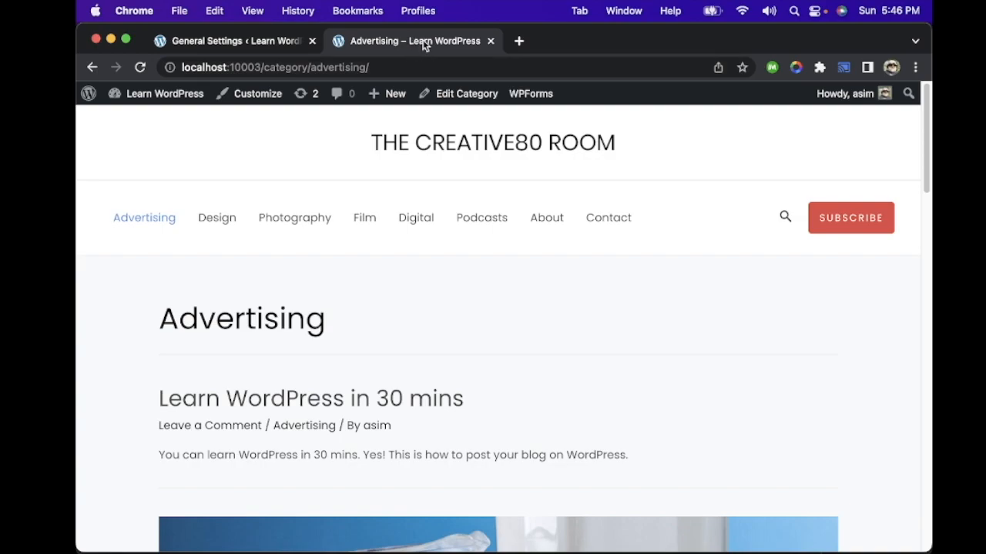
scroll(293, 274, "down", 2)
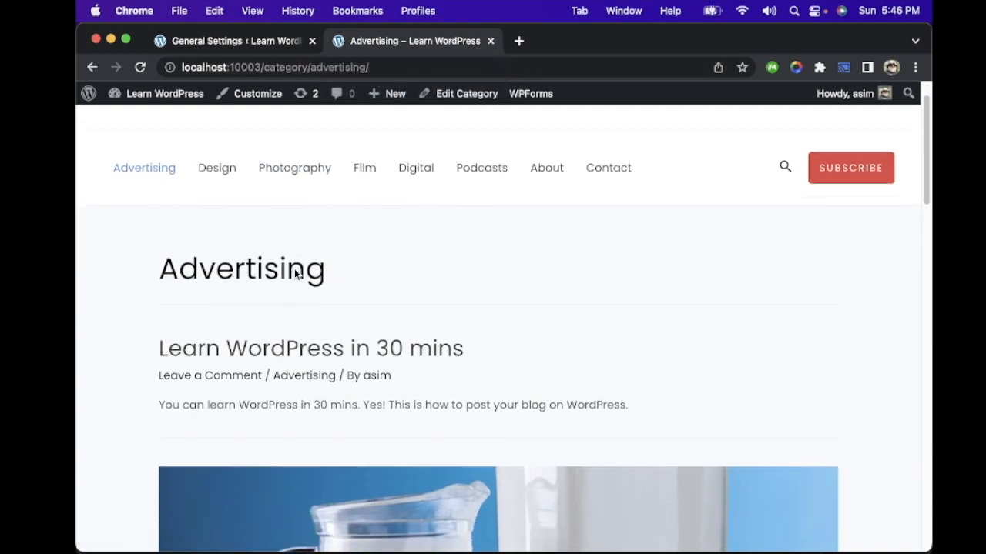
scroll(294, 269, "up", 2)
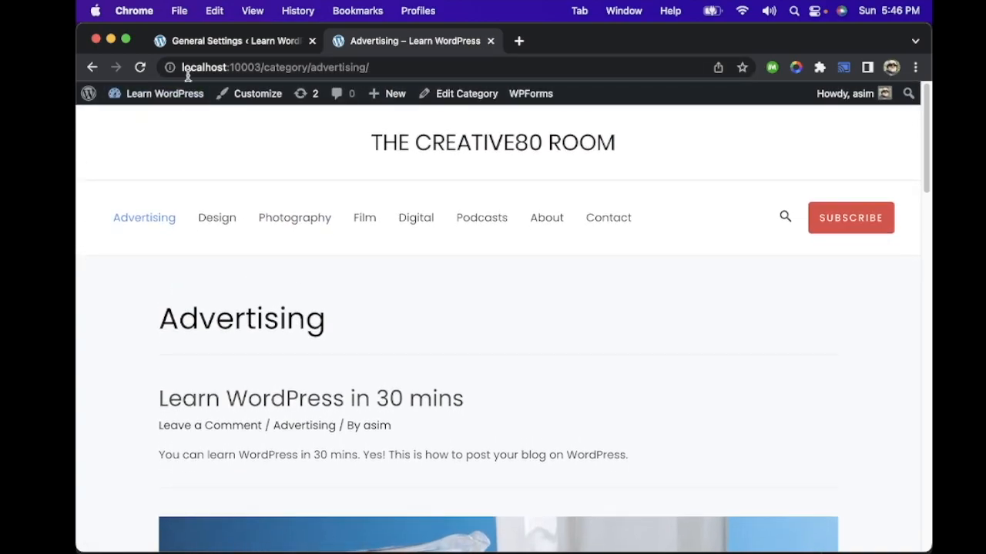
Step: Open the Permalink Settings in the admin area and compare the Day and name and Post name URL structures
left_click(239, 46)
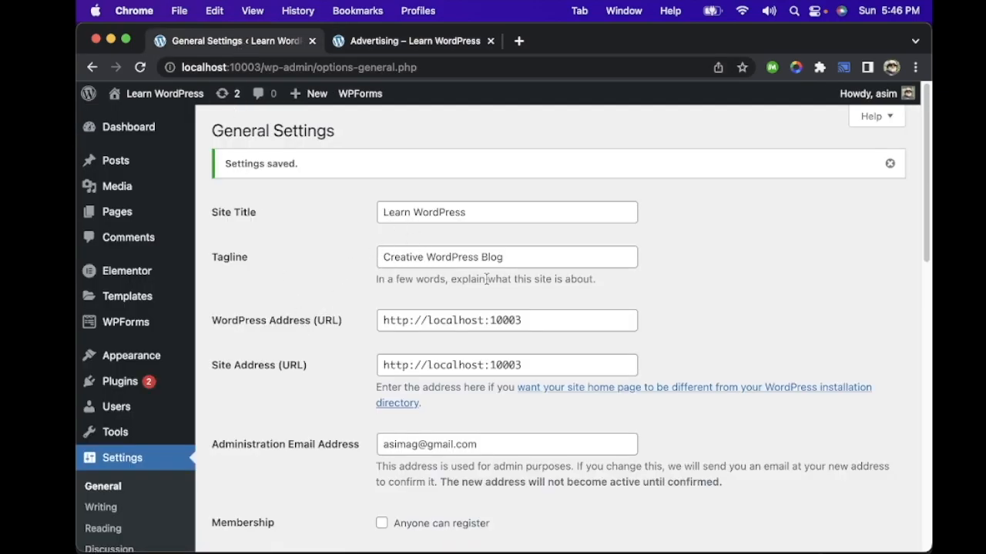
scroll(755, 305, "down", 5)
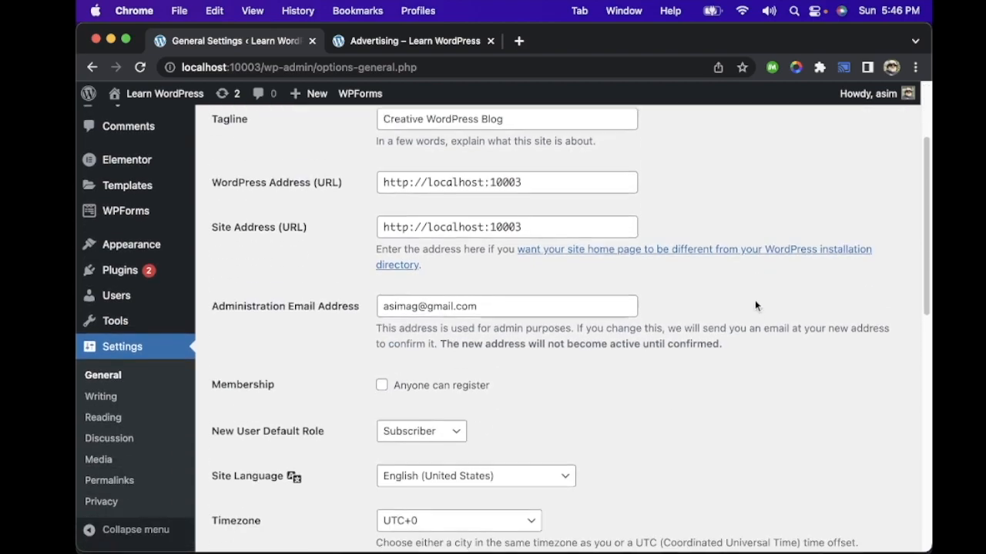
scroll(755, 306, "down", 1)
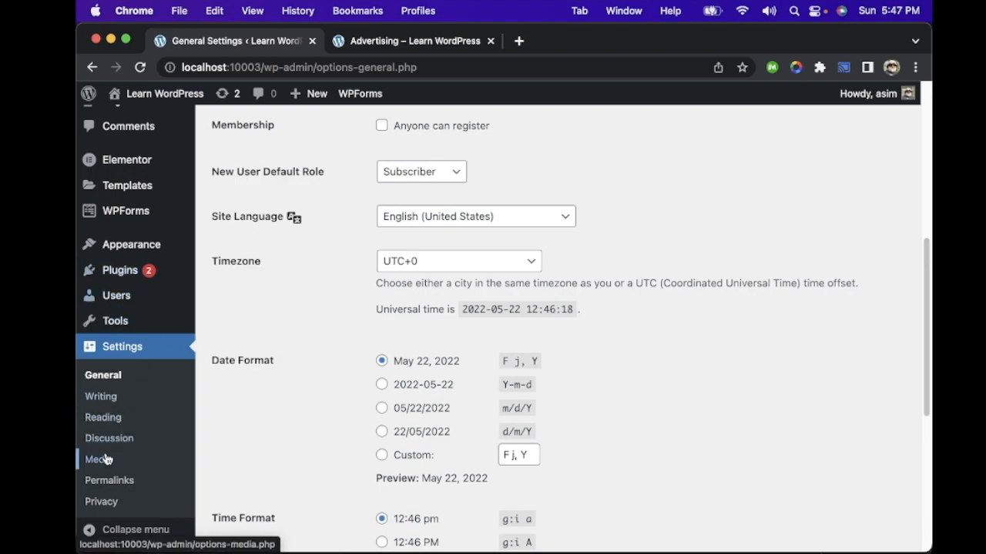
left_click(120, 483)
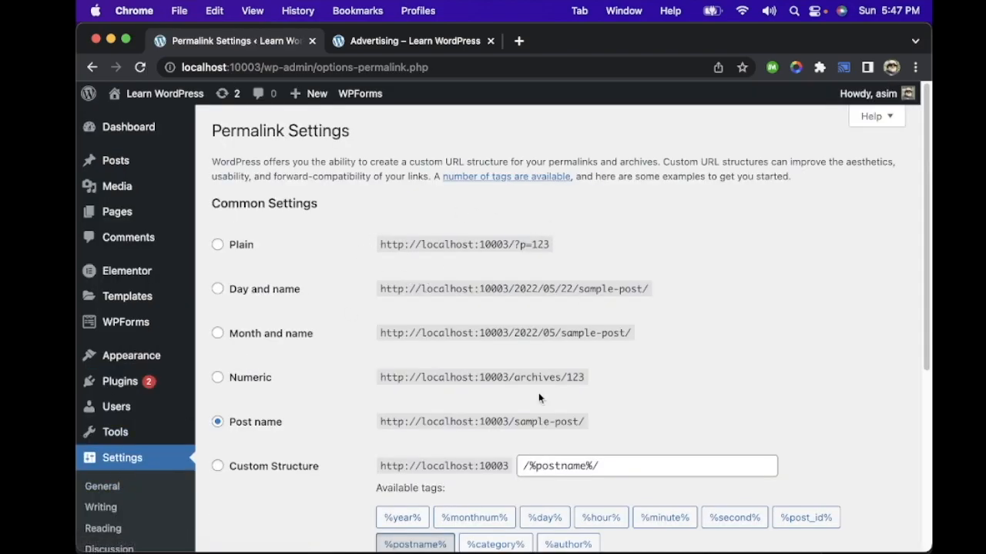
left_click_drag(513, 422, 615, 427)
left_click_drag(513, 289, 656, 290)
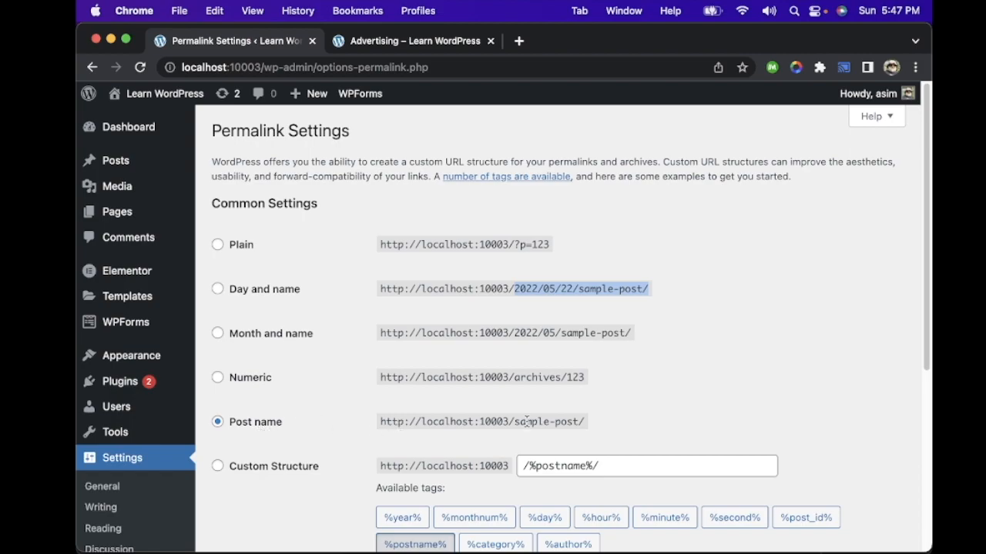
left_click_drag(598, 421, 513, 422)
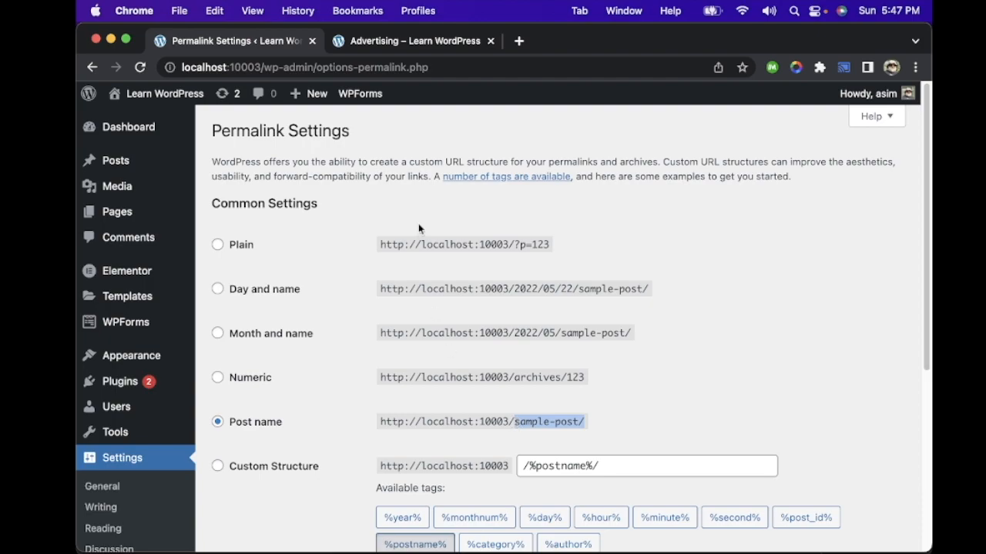
Step: Open the Learn WordPress in 30 mins post on the site to check its URL, and return to the Permalink Settings
left_click(429, 43)
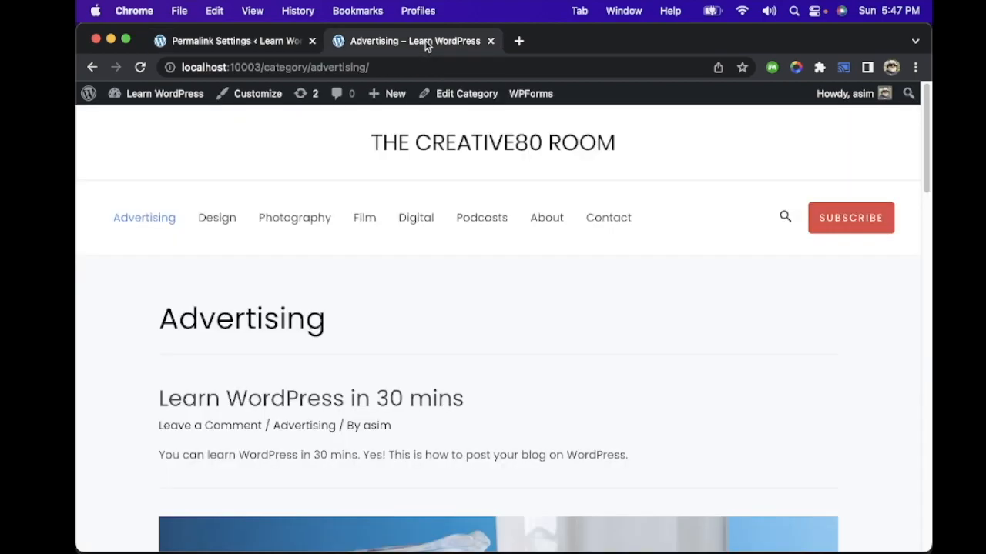
left_click(397, 404)
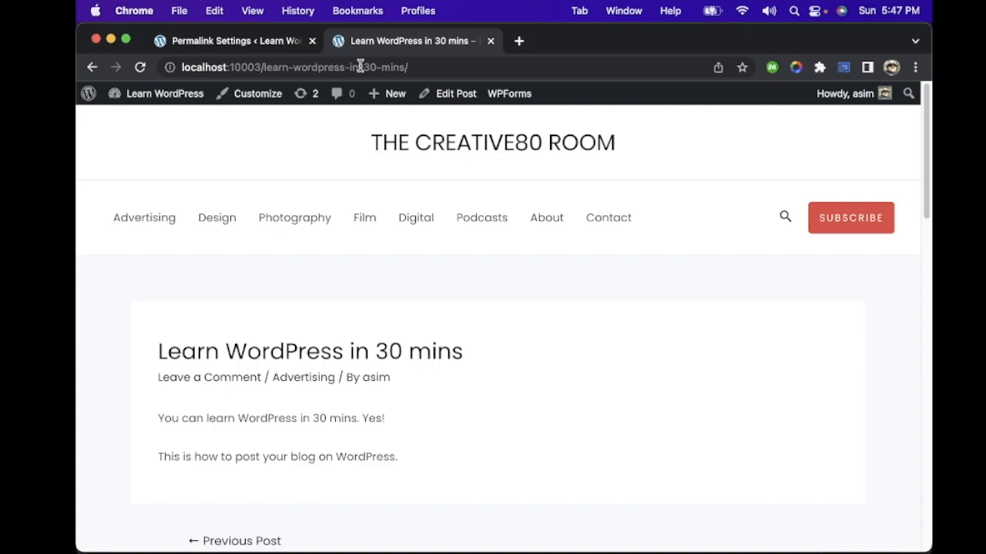
left_click(271, 43)
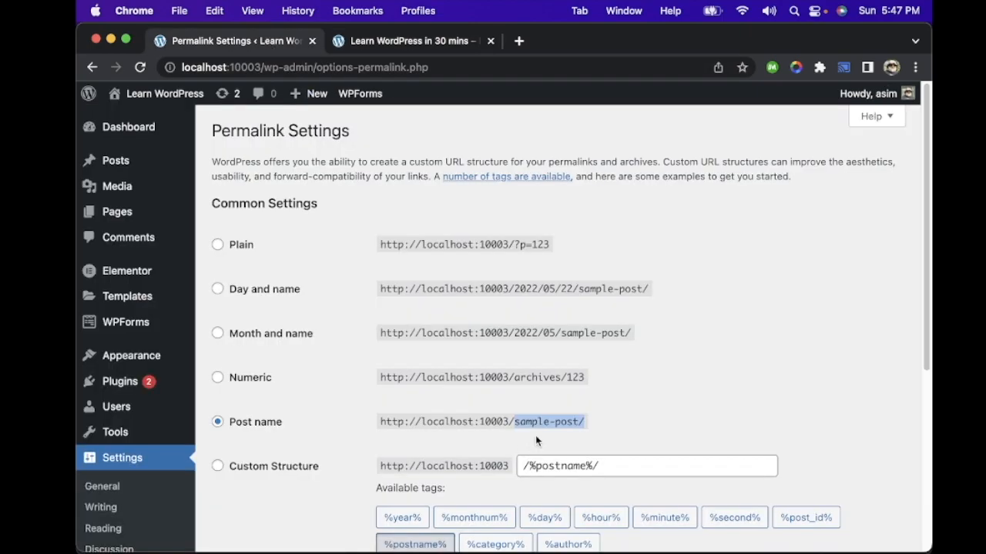
Step: Change the permalink structure to Month and name and save the settings
left_click(267, 339)
scroll(735, 418, "down", 5)
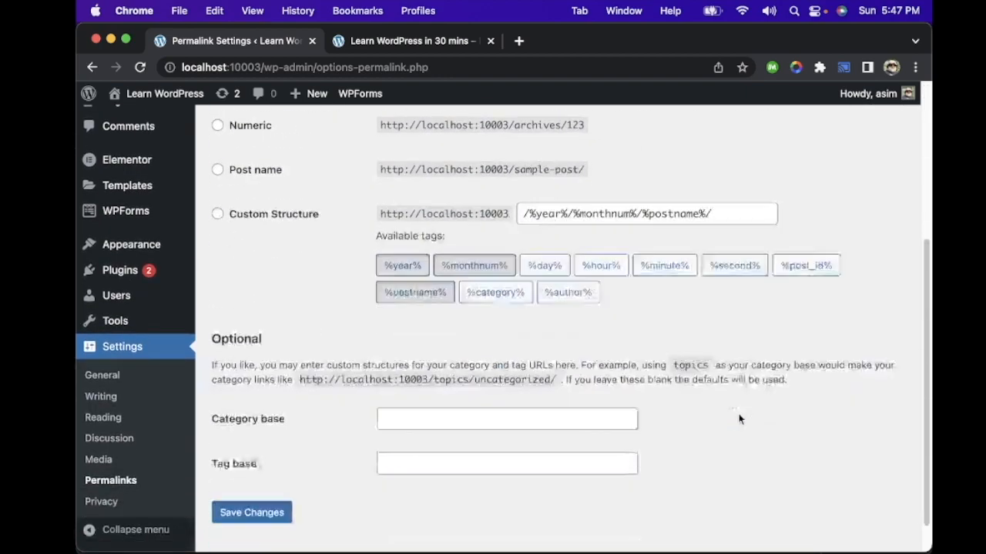
left_click(269, 475)
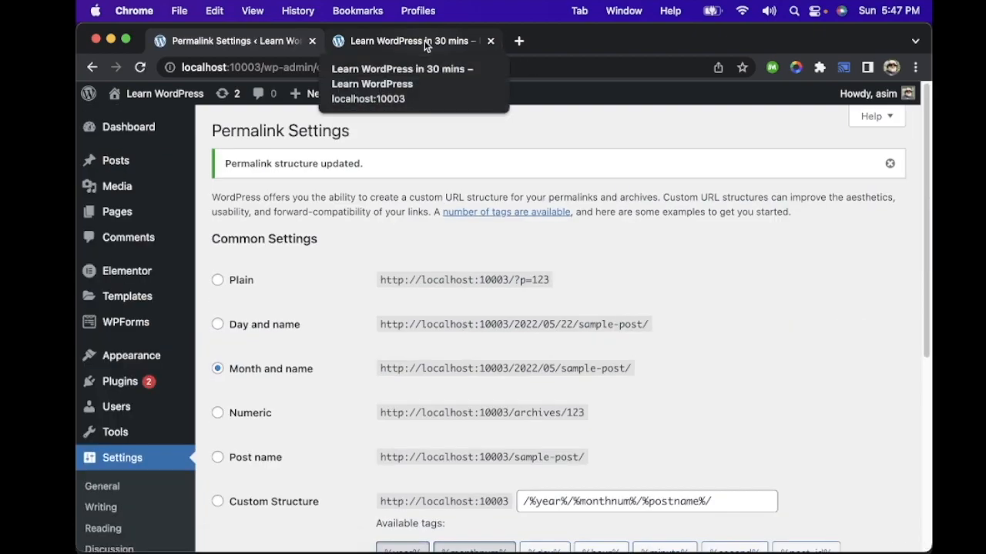
Step: Check the year and month part of the Learn WordPress in 30 mins post's URL and return to the Permalink Settings
left_click(424, 40)
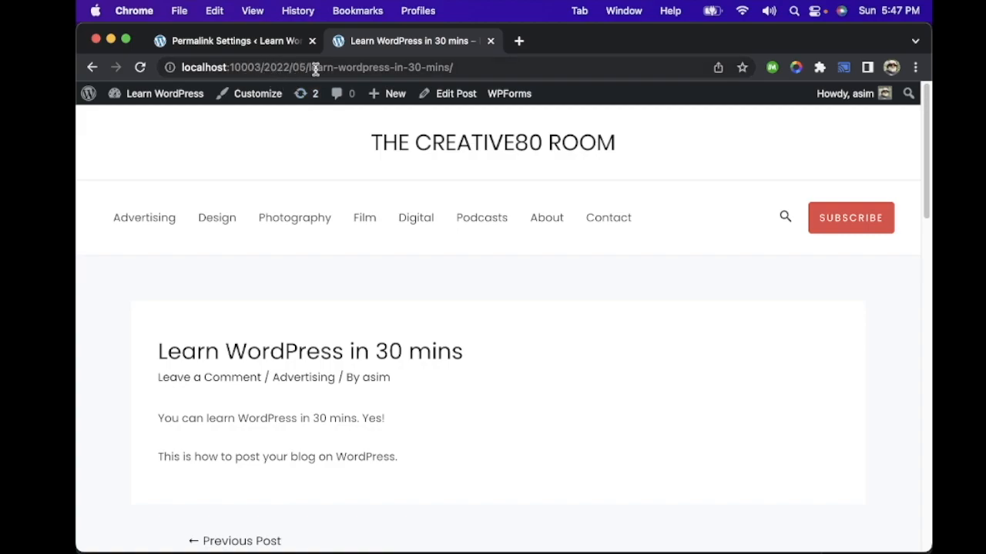
double_click(282, 66)
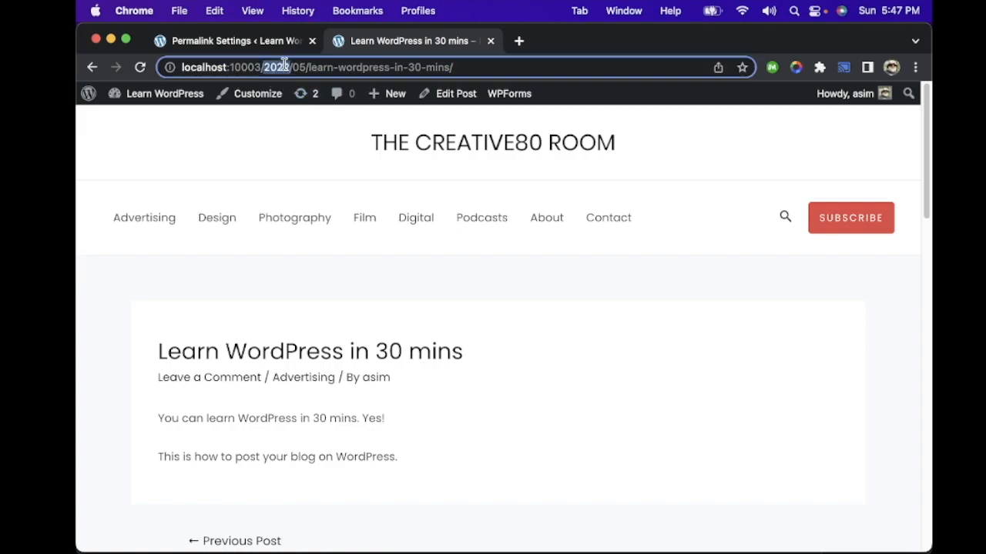
left_click(270, 42)
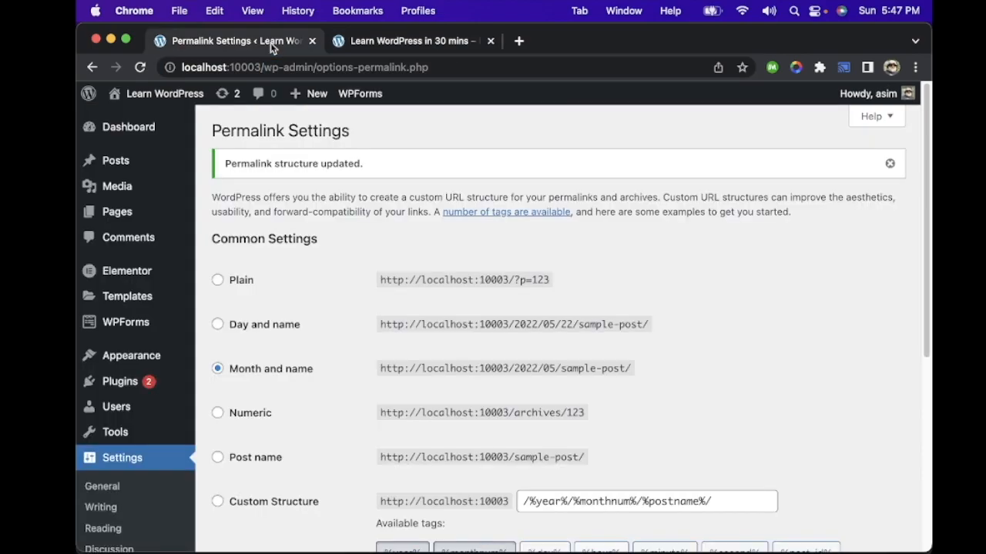
Step: Set the permalink structure back to Post name and save the settings
left_click(265, 459)
scroll(308, 451, "down", 5)
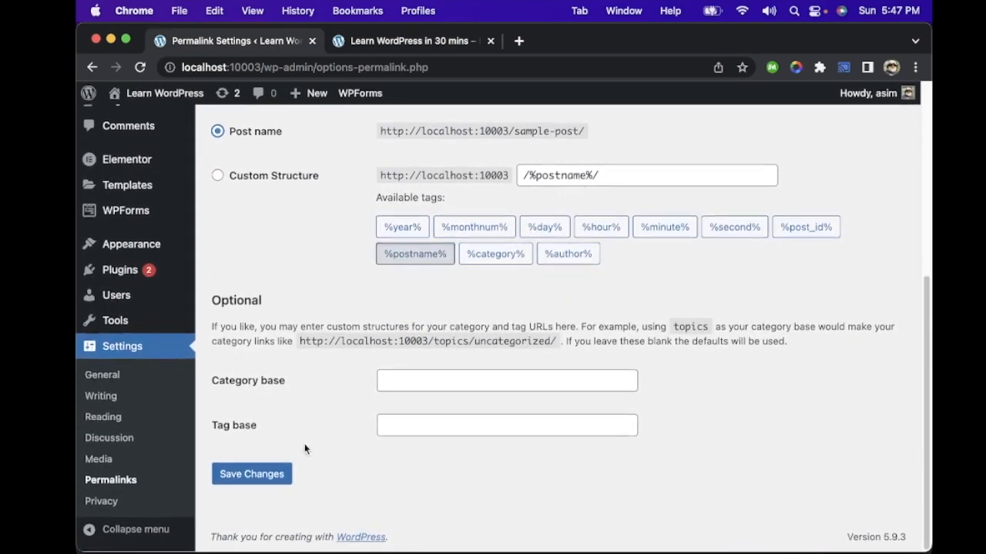
left_click(252, 476)
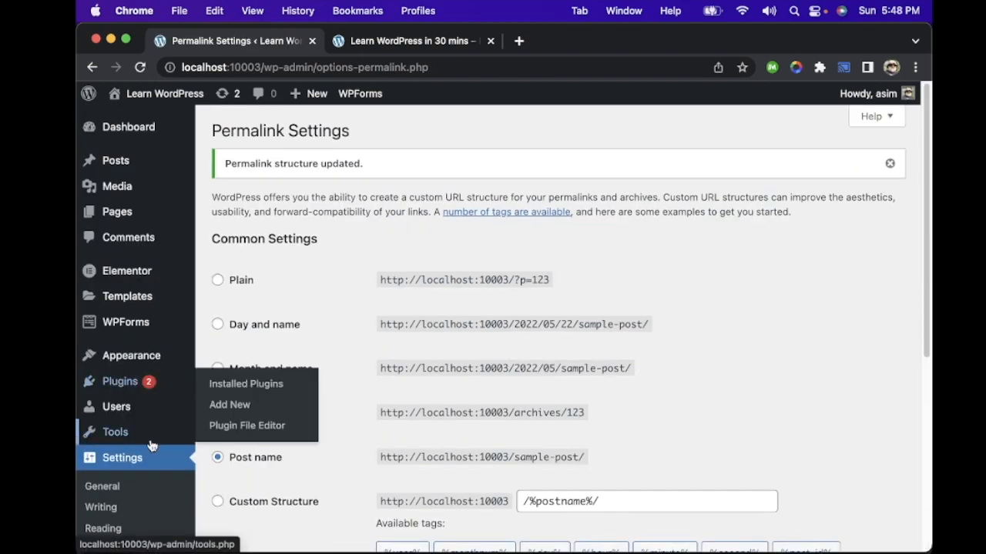
Step: Open the General Settings again and look through its options down to the usage tracking setting
scroll(151, 437, "down", 5)
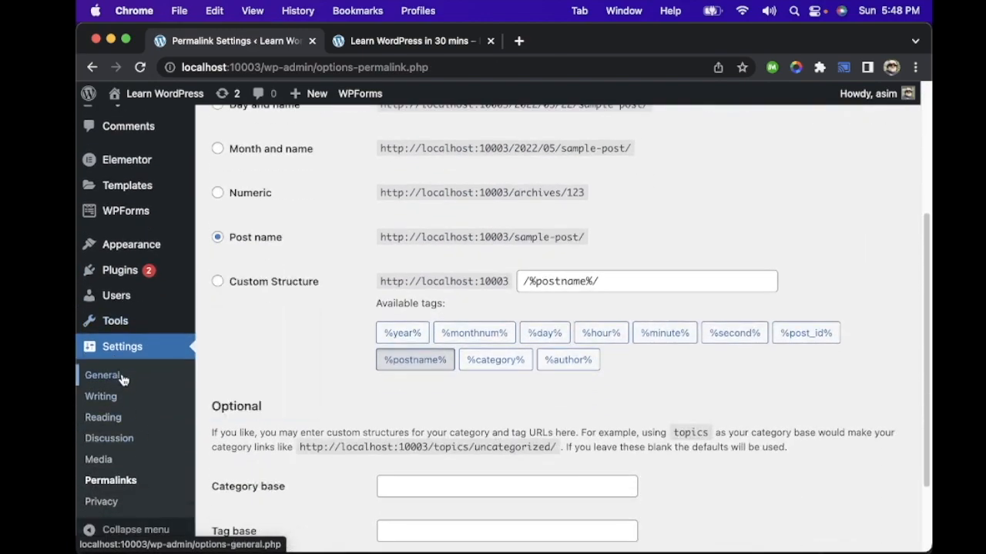
left_click(122, 377)
scroll(319, 214, "down", 5)
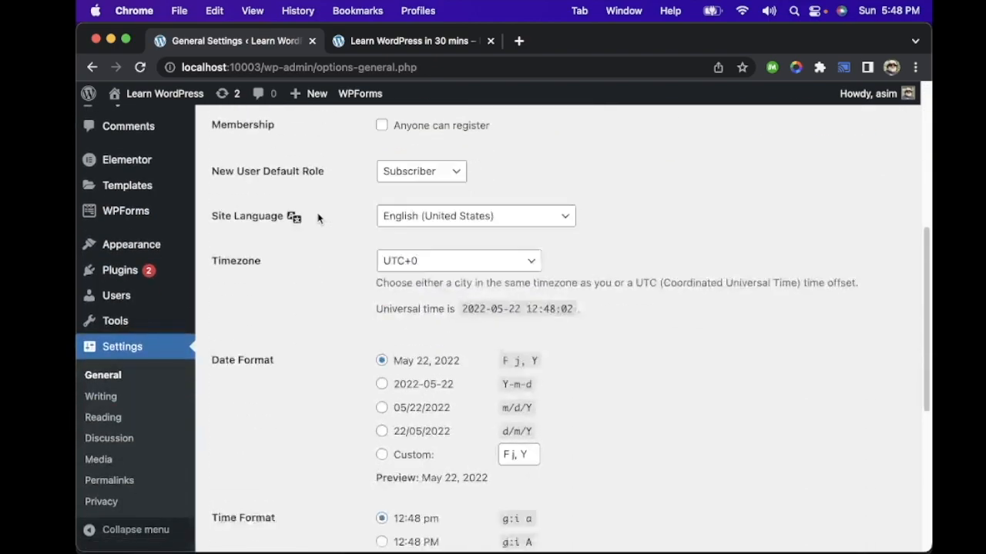
scroll(270, 310, "down", 5)
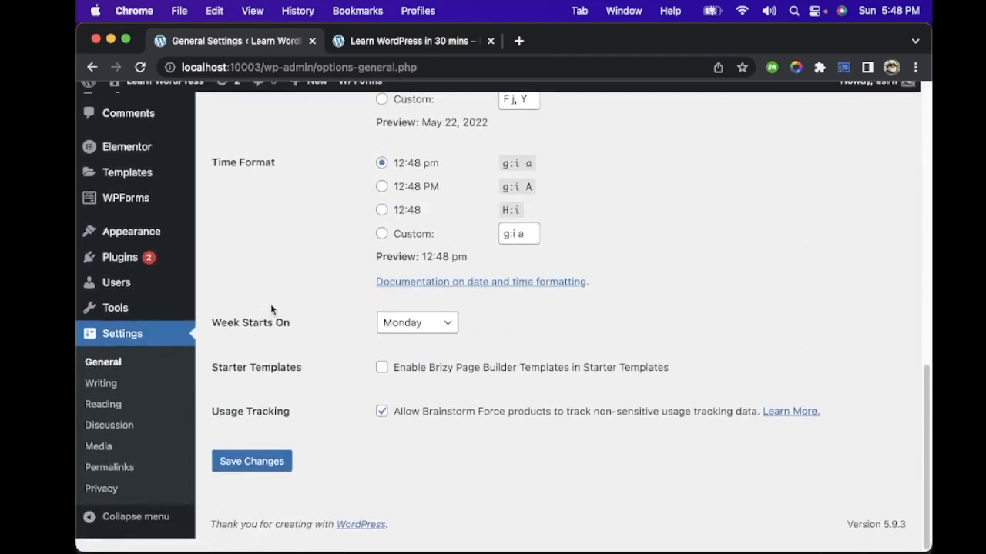
Step: In the Reading Settings, set the homepage to display your latest posts instead of a static page and save
left_click(103, 404)
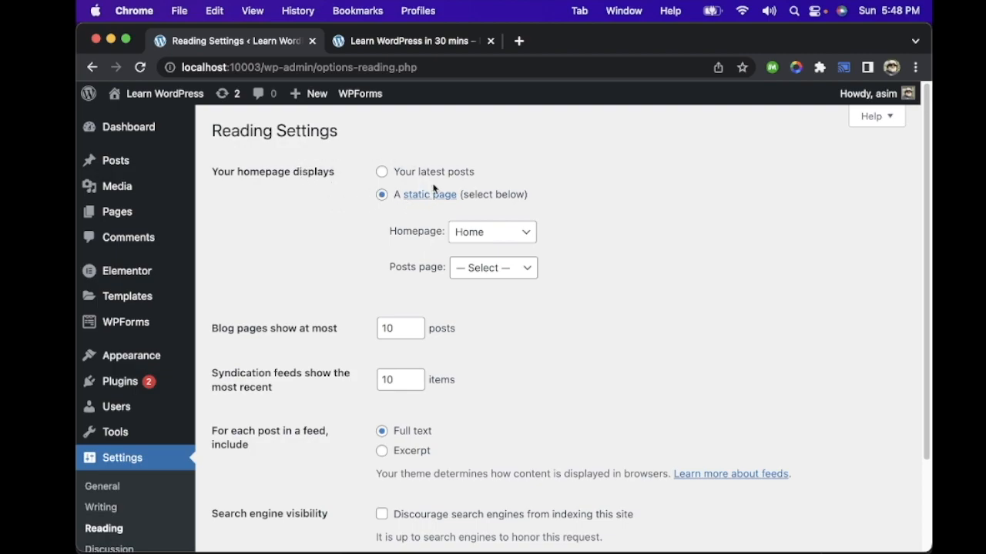
left_click(383, 172)
left_click(383, 195)
left_click(521, 235)
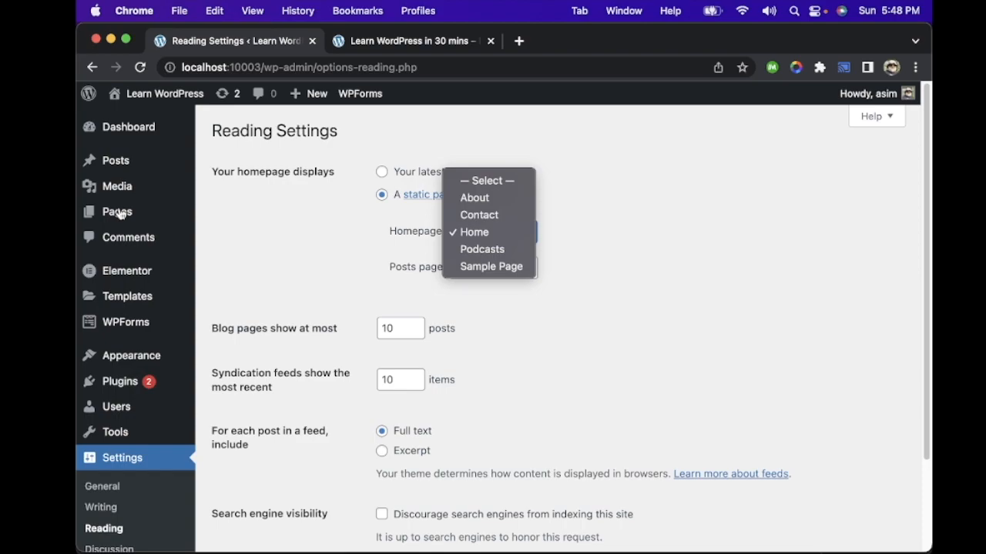
left_click(410, 153)
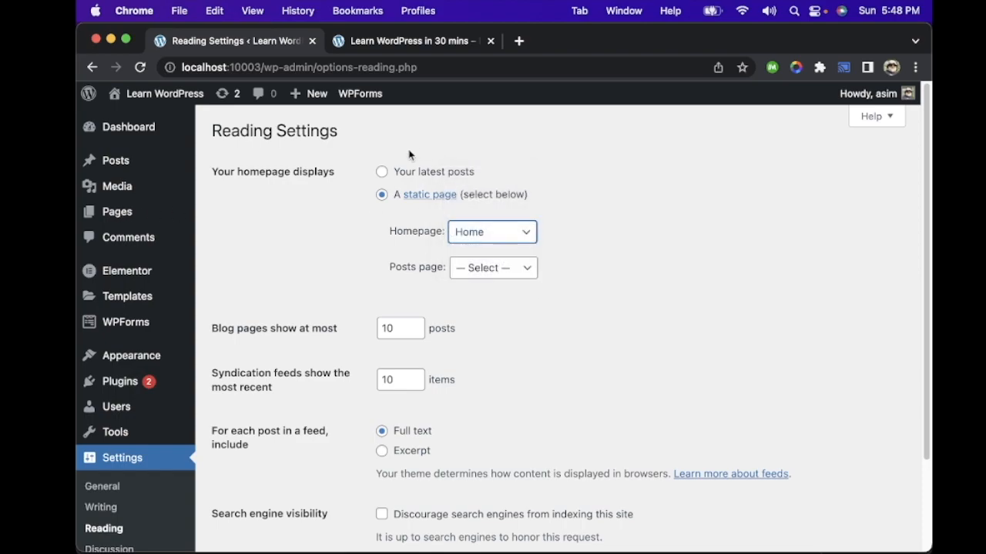
left_click(429, 172)
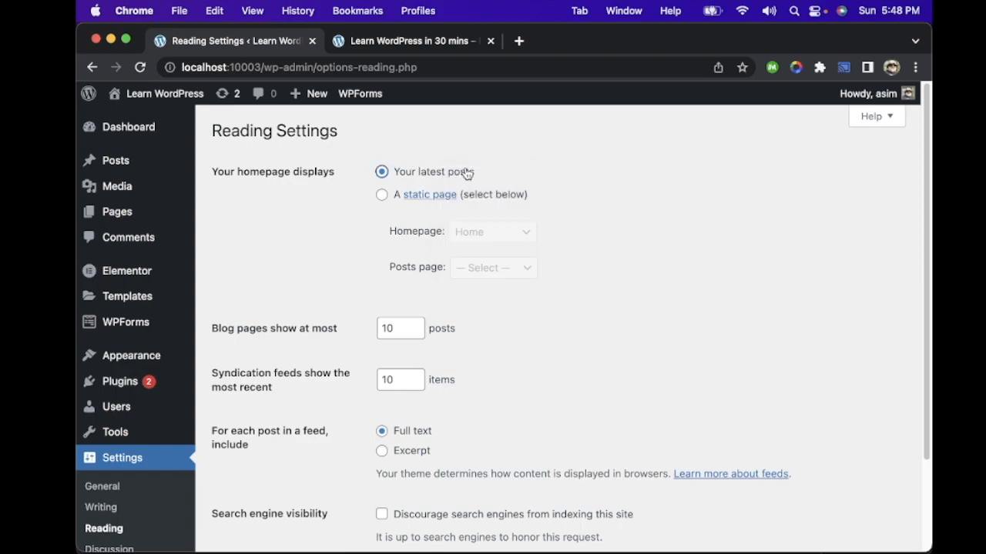
scroll(638, 242, "down", 3)
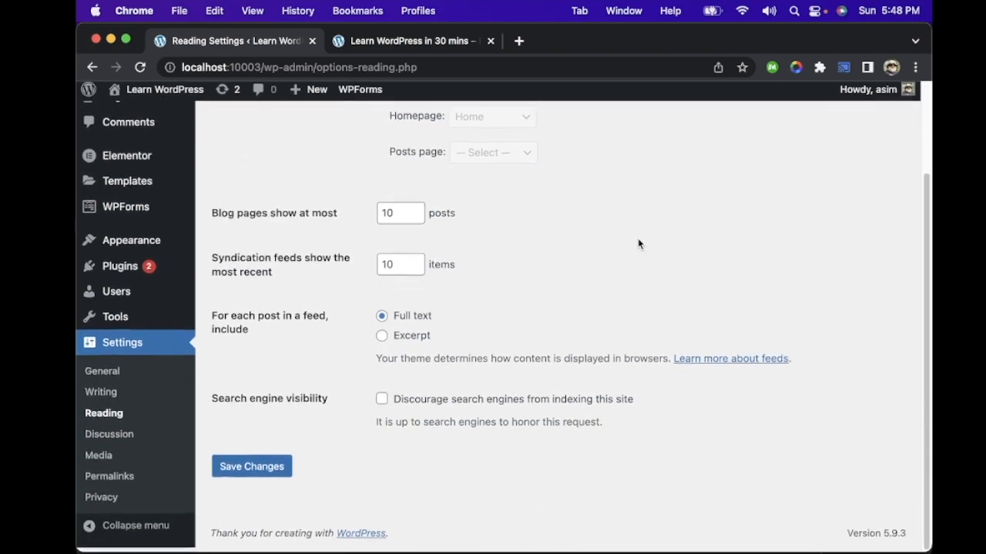
left_click(265, 477)
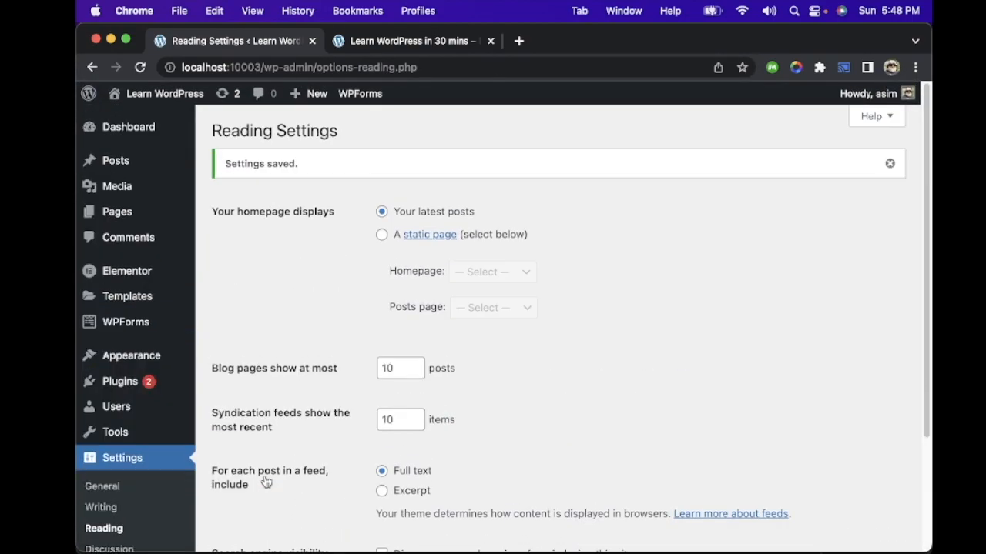
Step: Open the site's homepage and look through the list of latest posts
left_click(394, 37)
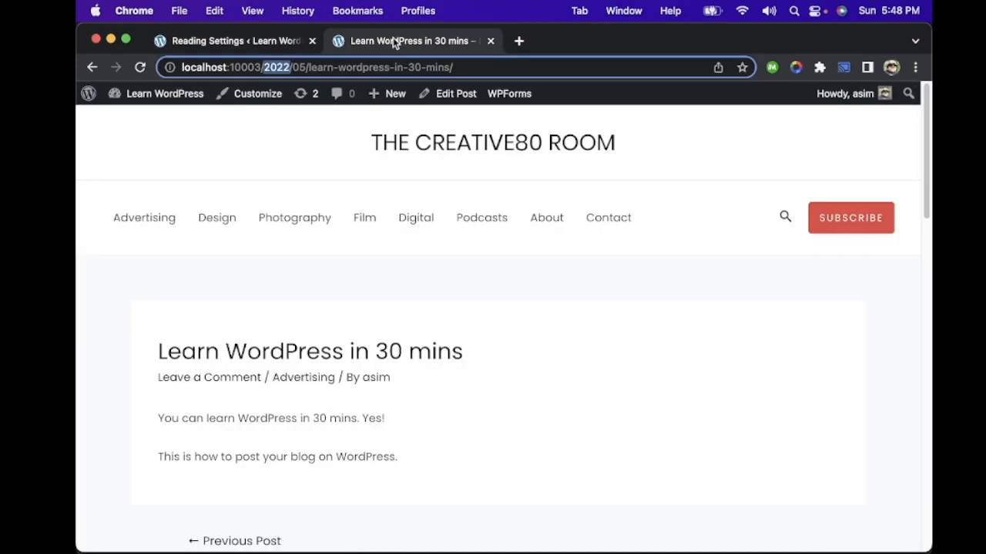
left_click(419, 143)
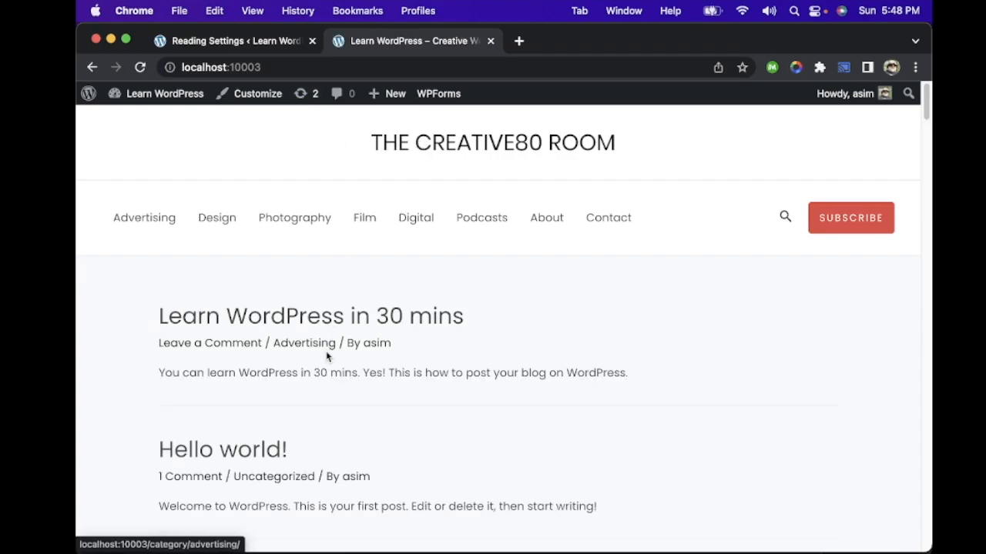
scroll(328, 356, "down", 10)
scroll(327, 358, "down", 15)
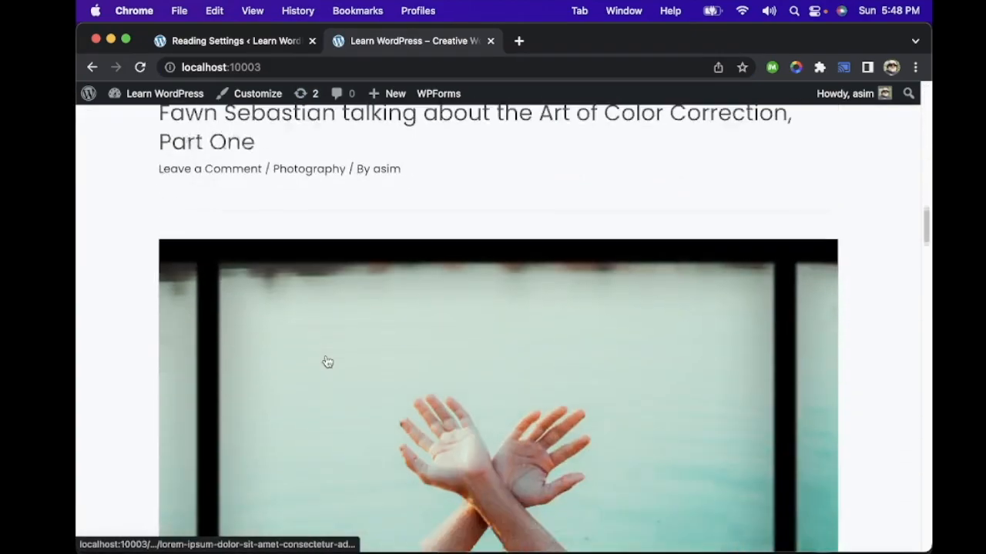
Step: Look through the rest of the homepage's post list, go to the next page of posts and review it down to the footer
scroll(327, 362, "down", 15)
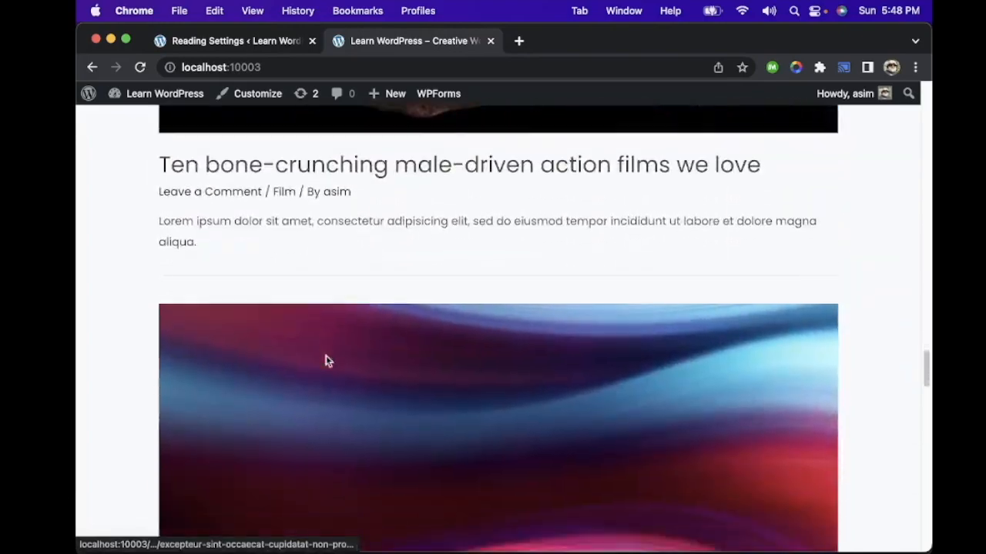
scroll(327, 362, "down", 5)
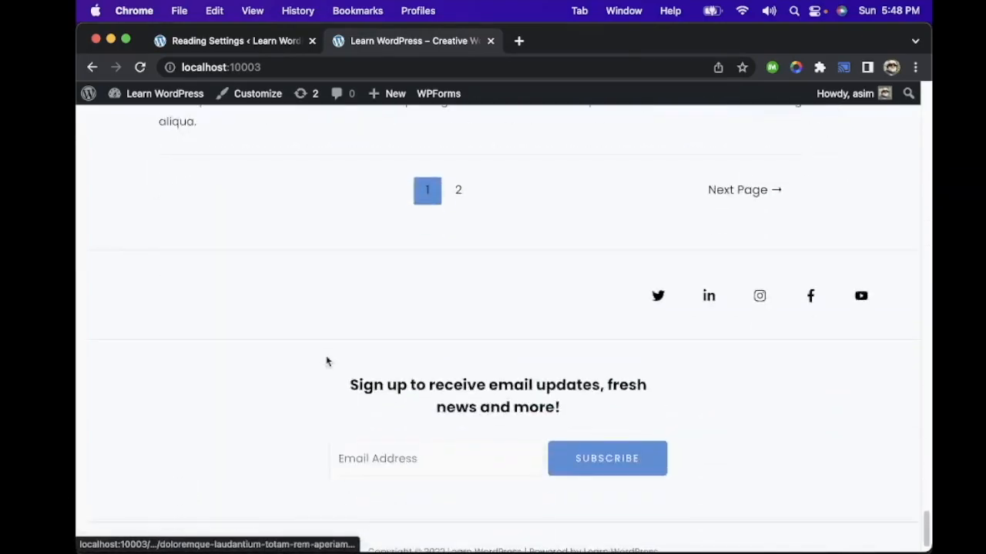
scroll(327, 362, "up", 5)
scroll(328, 362, "down", 5)
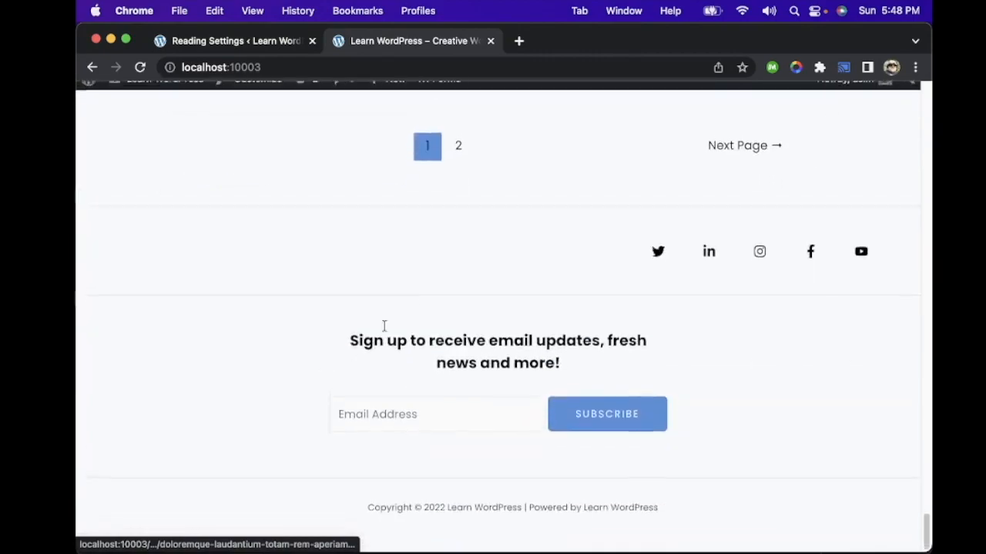
left_click(744, 161)
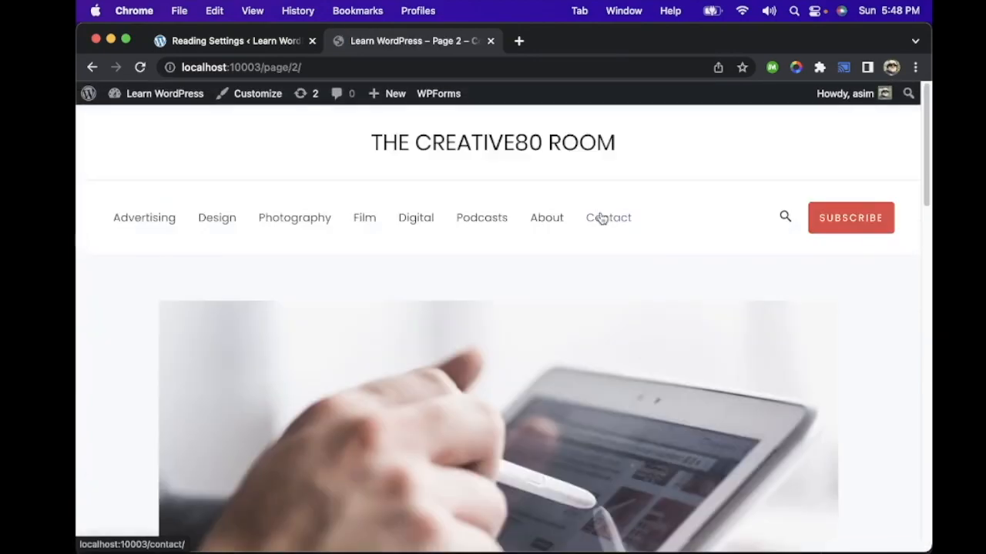
scroll(601, 217, "down", 5)
scroll(601, 218, "down", 10)
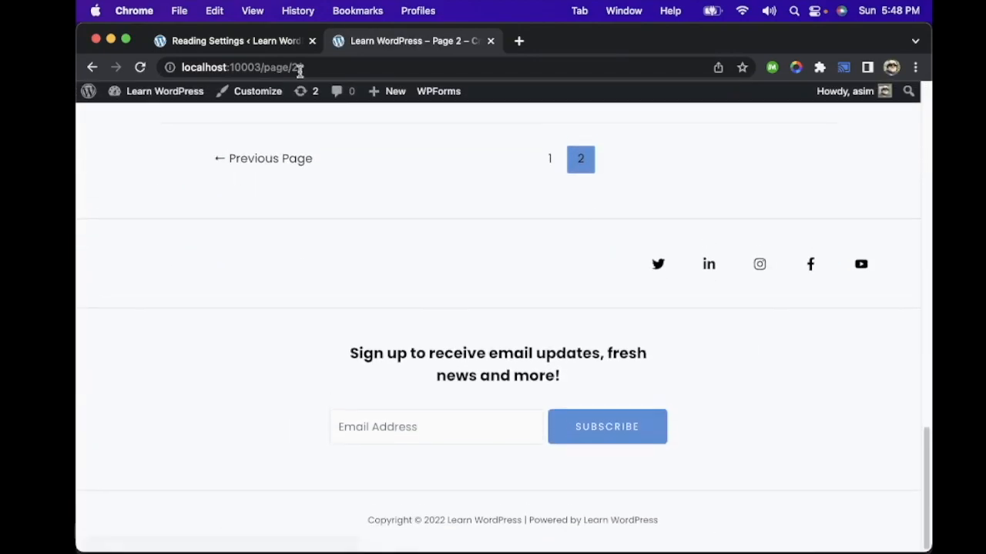
Step: In the Reading Settings, set the homepage to display a static page with Home as the homepage, and save the changes
left_click(243, 41)
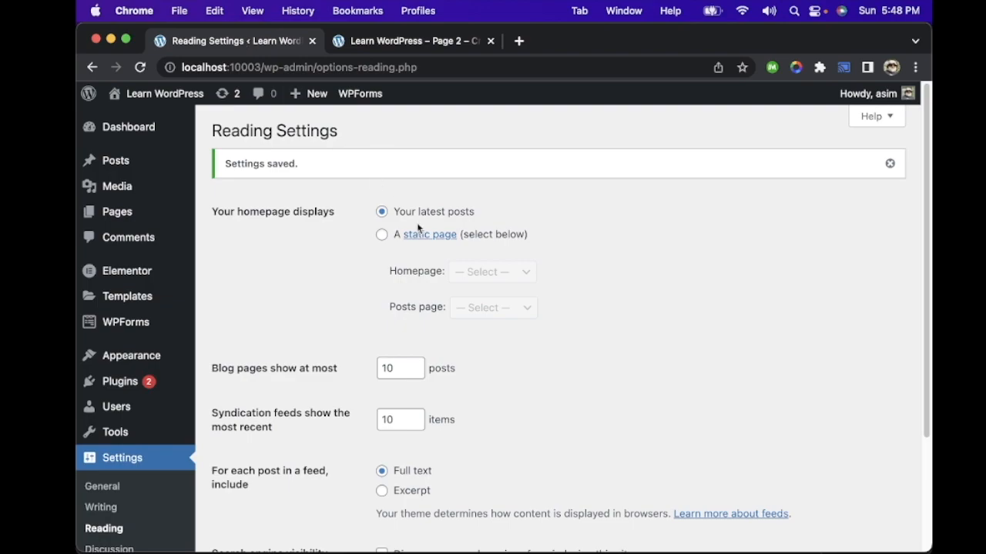
left_click(382, 235)
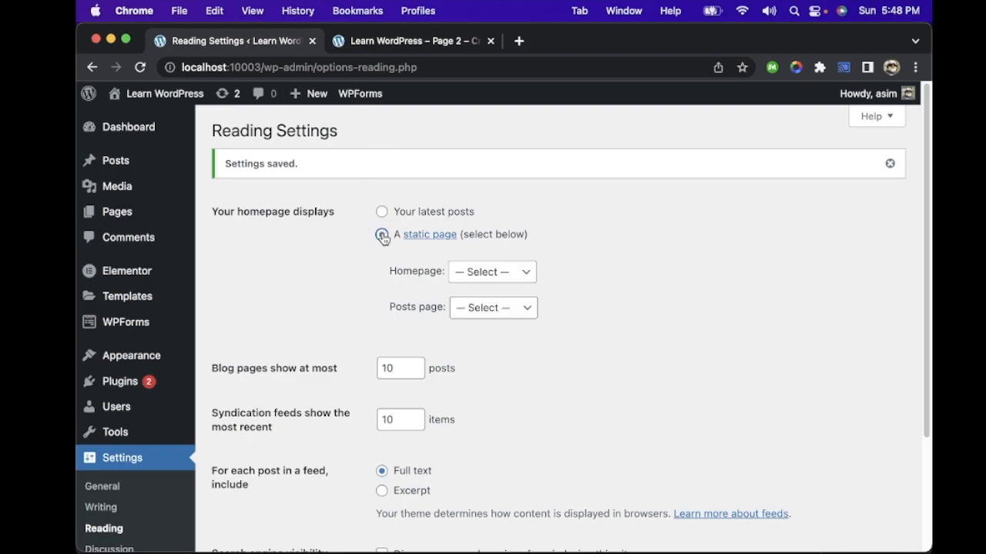
left_click(504, 275)
left_click(506, 324)
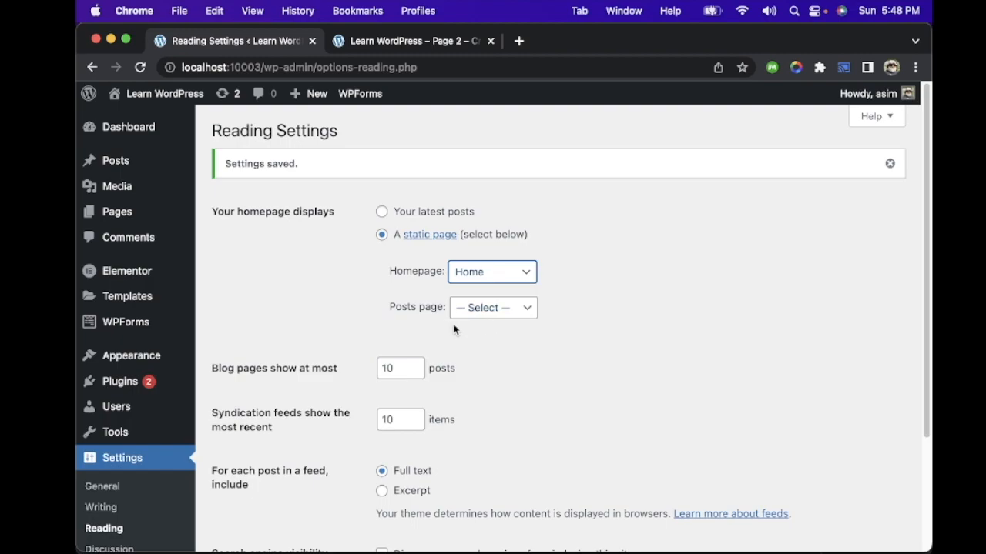
scroll(349, 276, "down", 1)
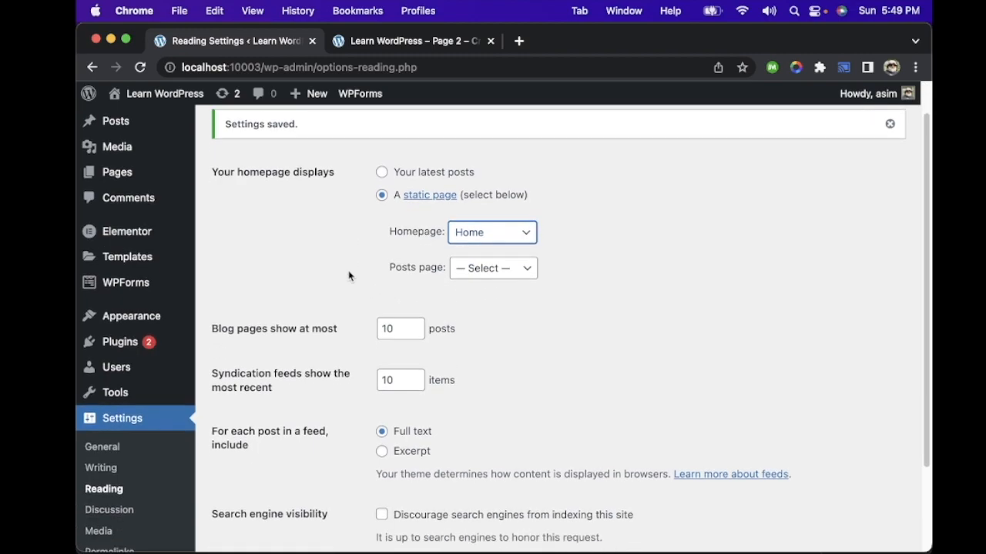
scroll(351, 284, "down", 3)
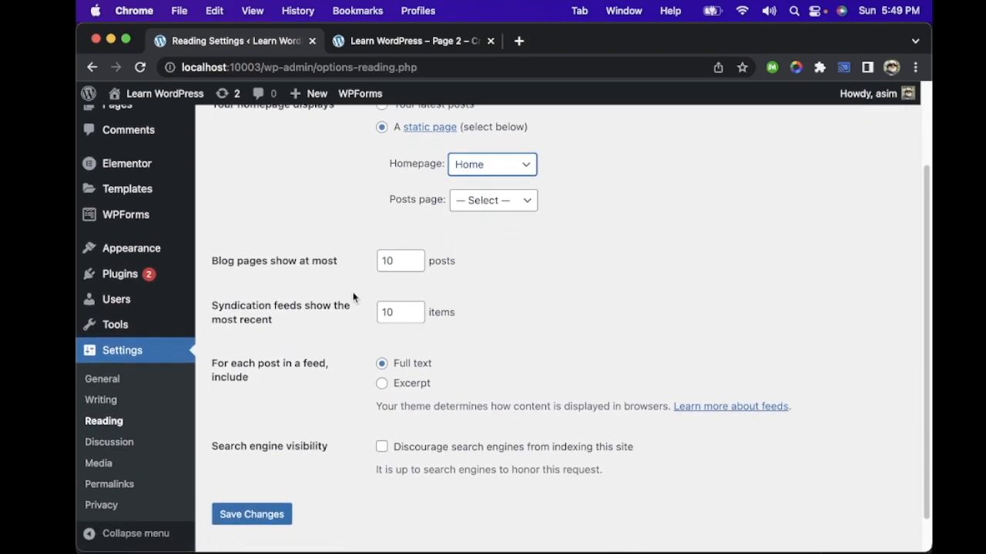
left_click(268, 477)
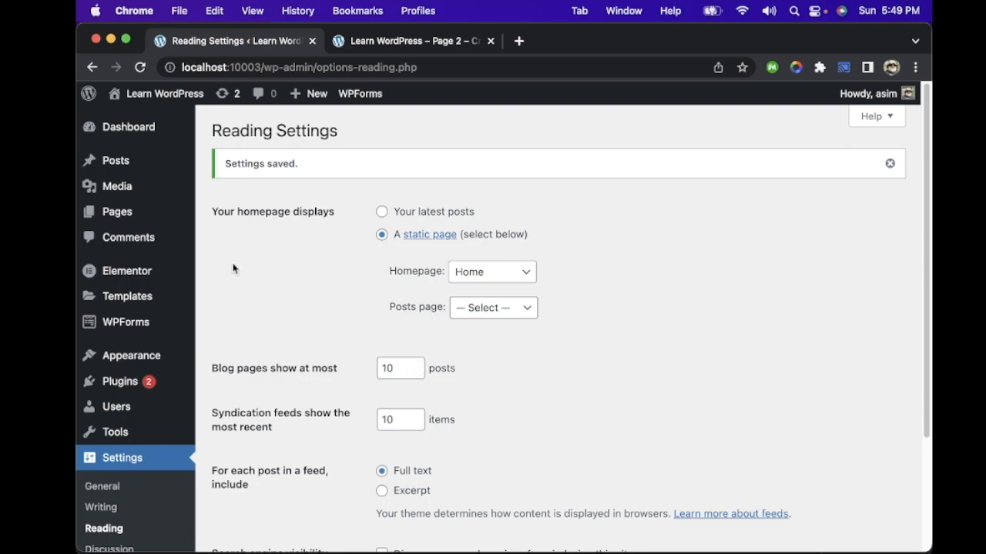
mouse_move(139, 168)
mouse_move(117, 212)
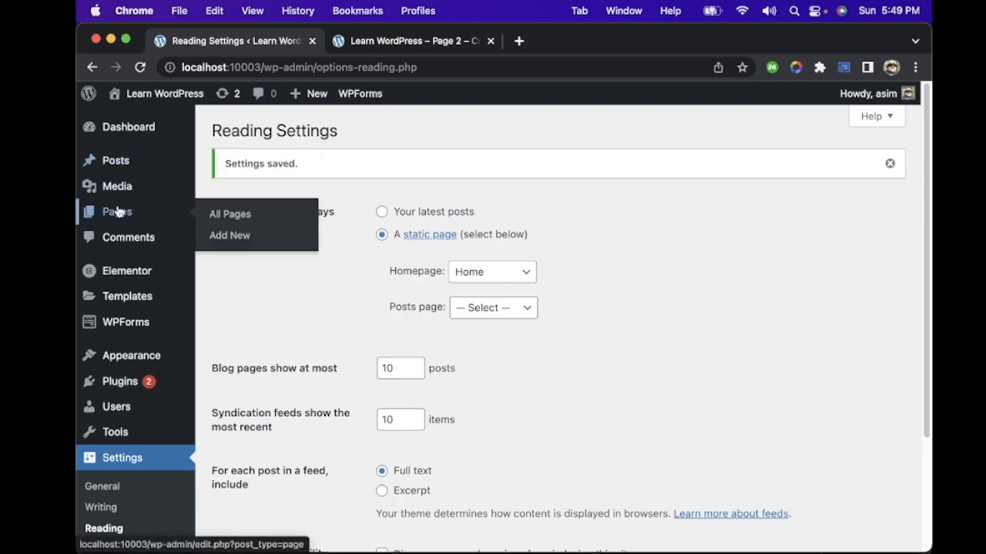
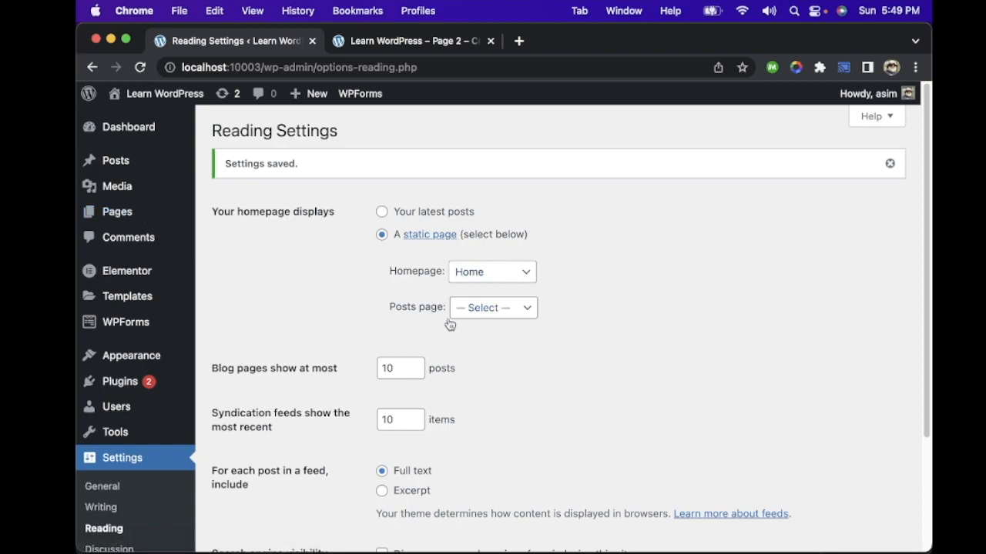
Step: Look through the remaining Reading Settings and check which pages are available as the posts page, leaving it unselected
scroll(458, 399, "down", 3)
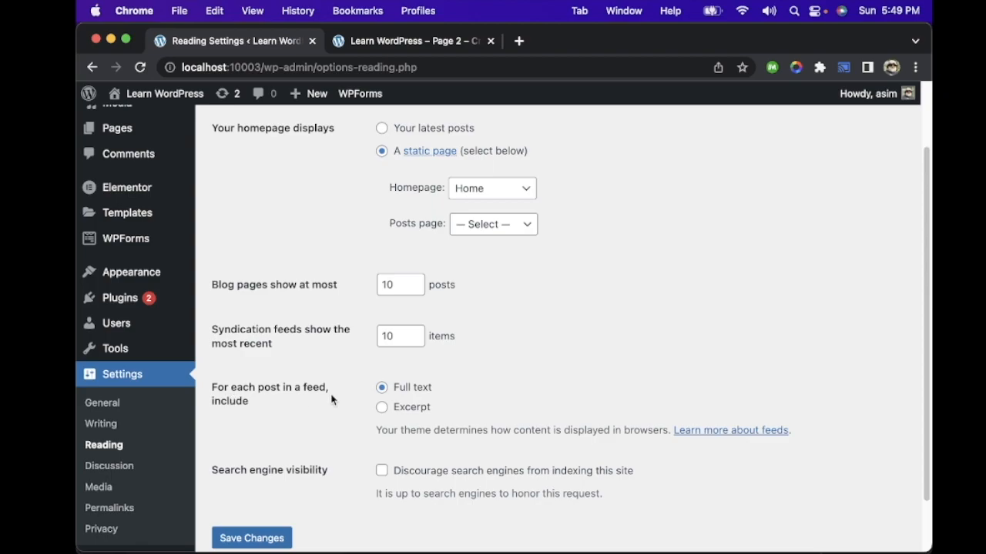
scroll(428, 371, "down", 2)
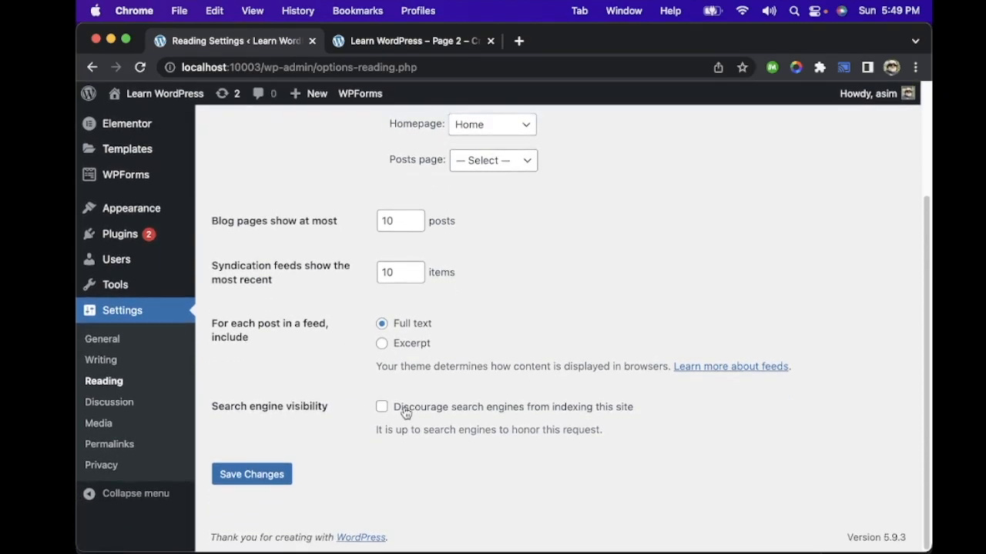
scroll(527, 331, "up", 3)
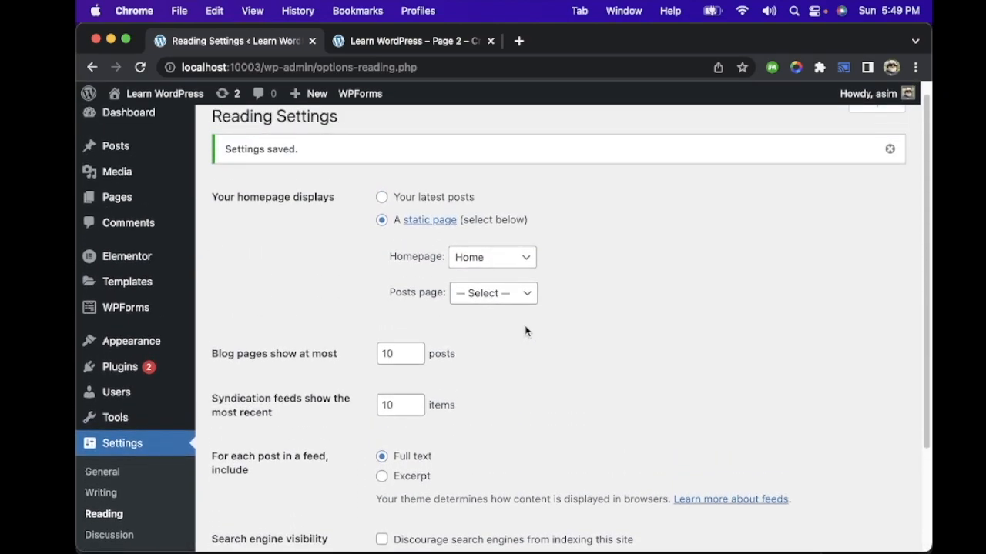
left_click(496, 293)
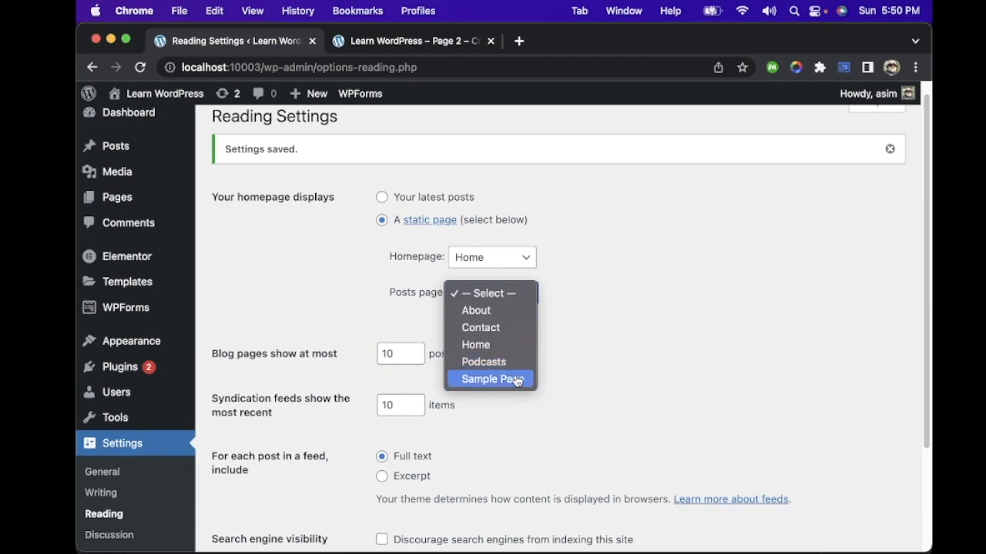
left_click(595, 325)
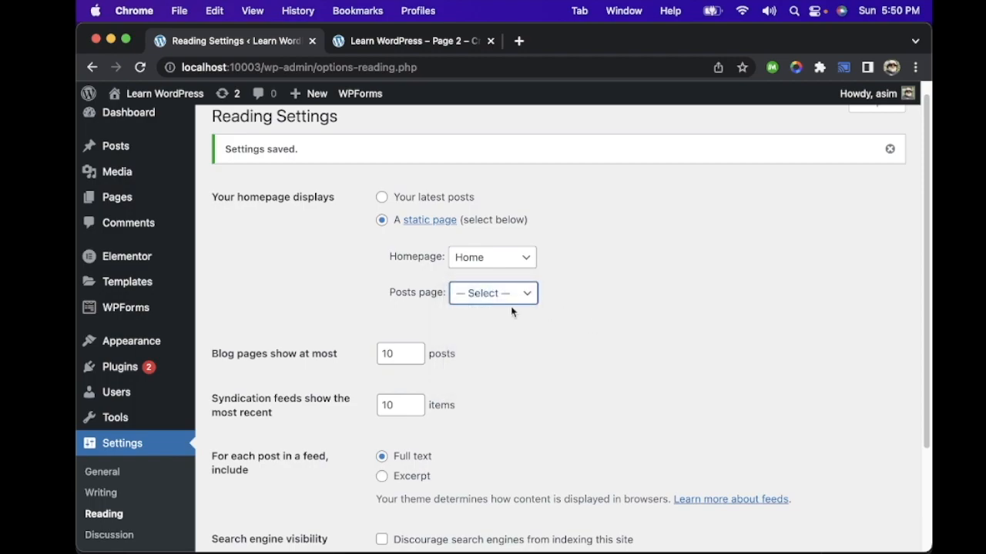
Step: Open the Discussion Settings and review the comment, email notification, moderation, disallowed keys and avatar options
scroll(116, 439, "down", 3)
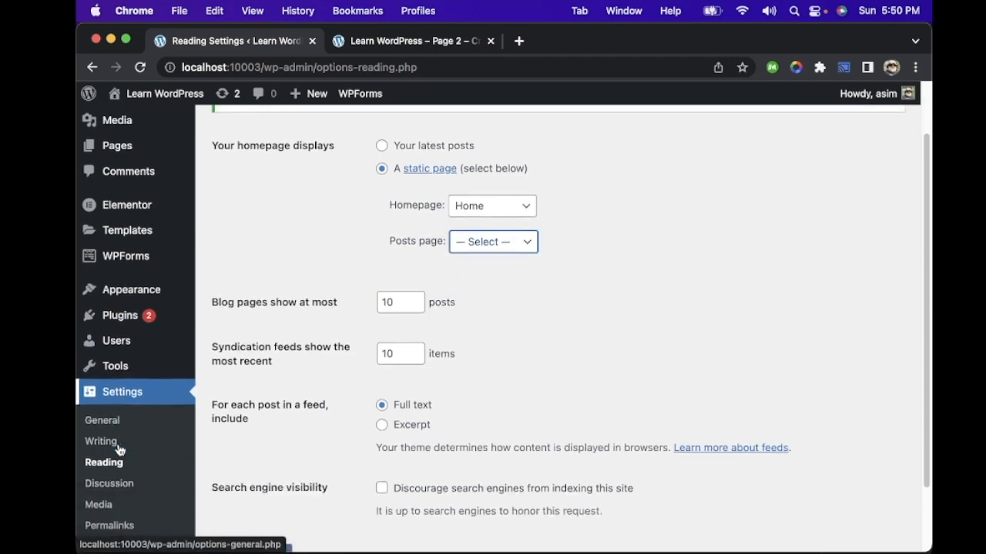
left_click(114, 405)
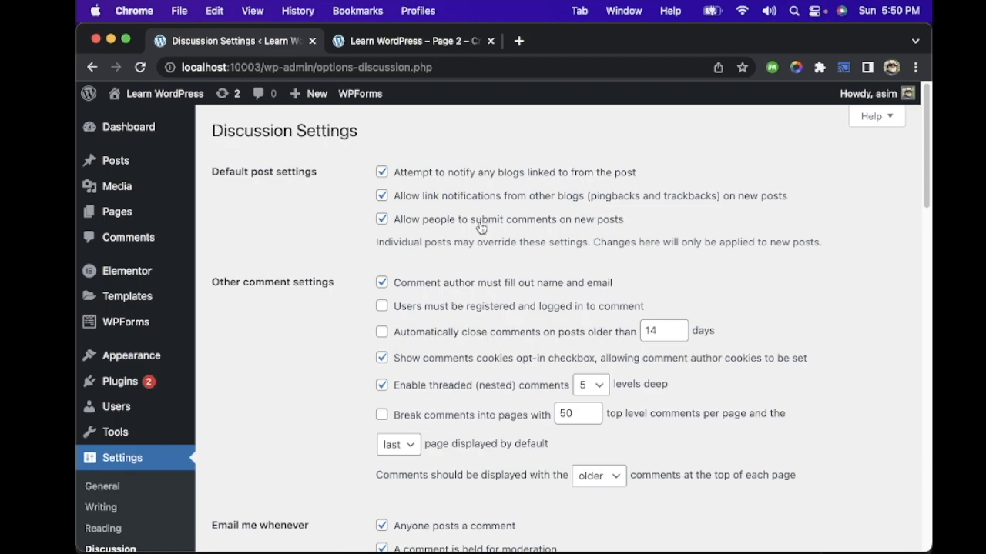
scroll(479, 243, "down", 5)
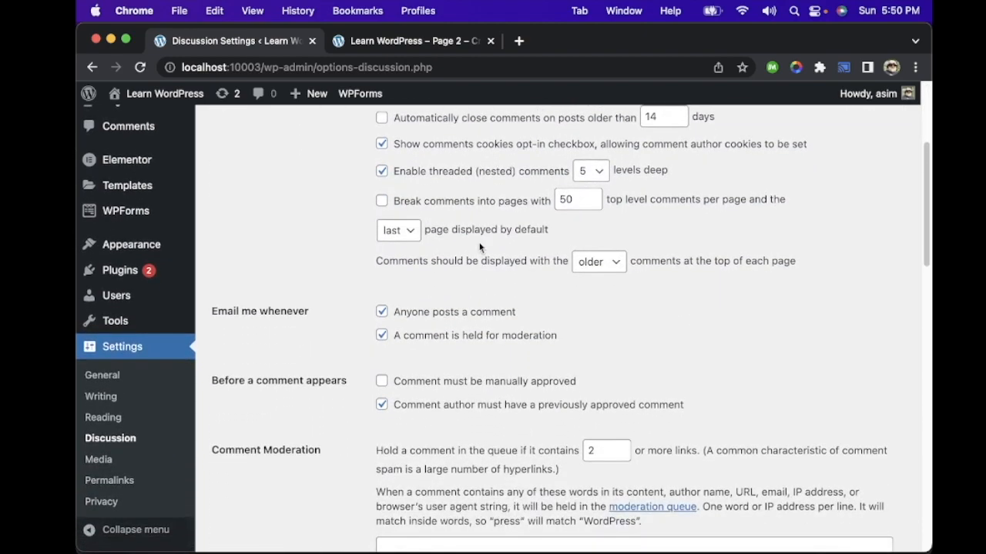
scroll(479, 245, "down", 3)
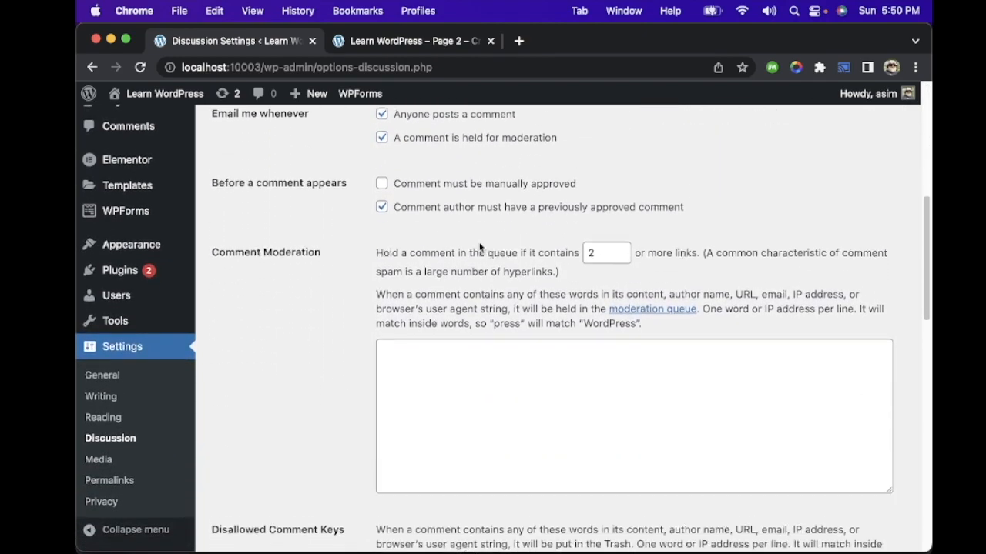
scroll(496, 271, "down", 8)
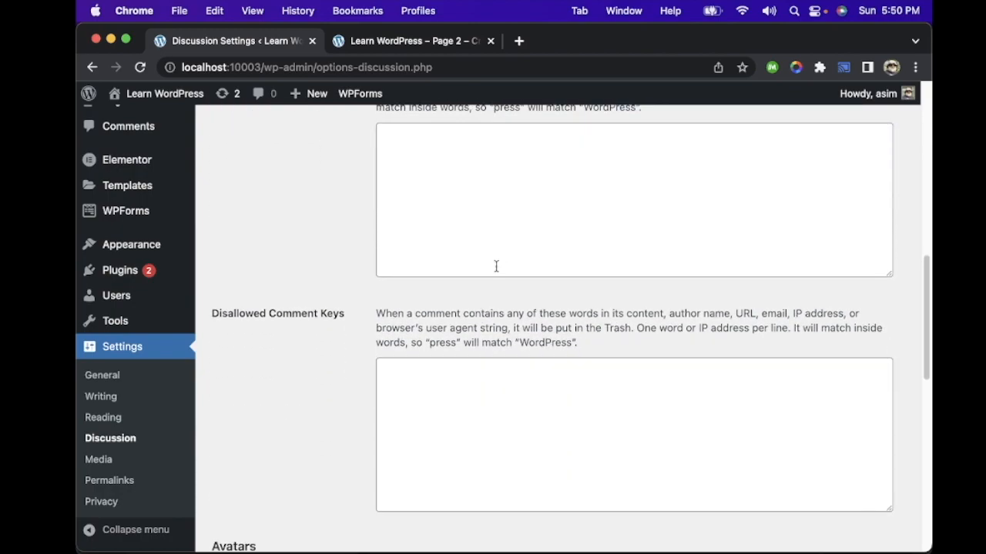
scroll(496, 265, "down", 5)
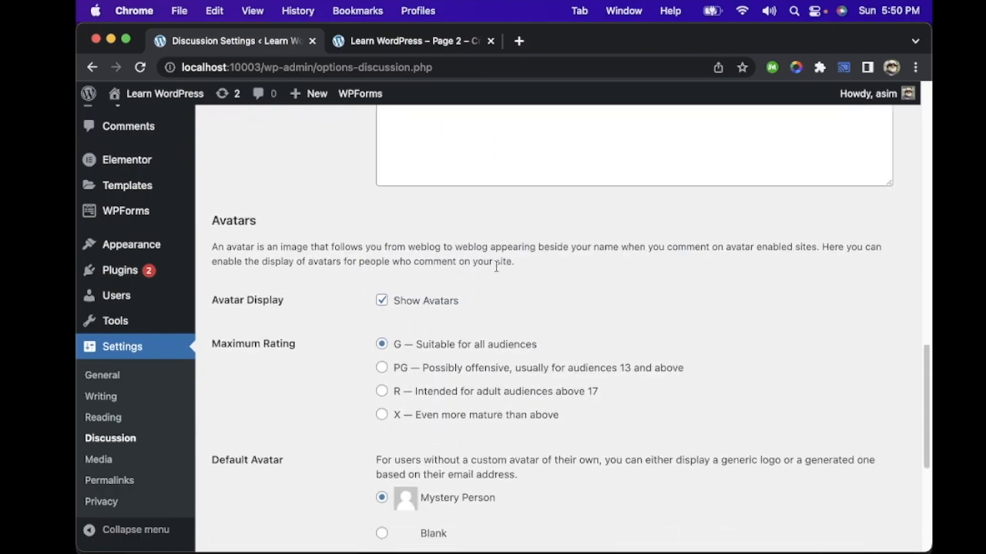
scroll(496, 266, "down", 2)
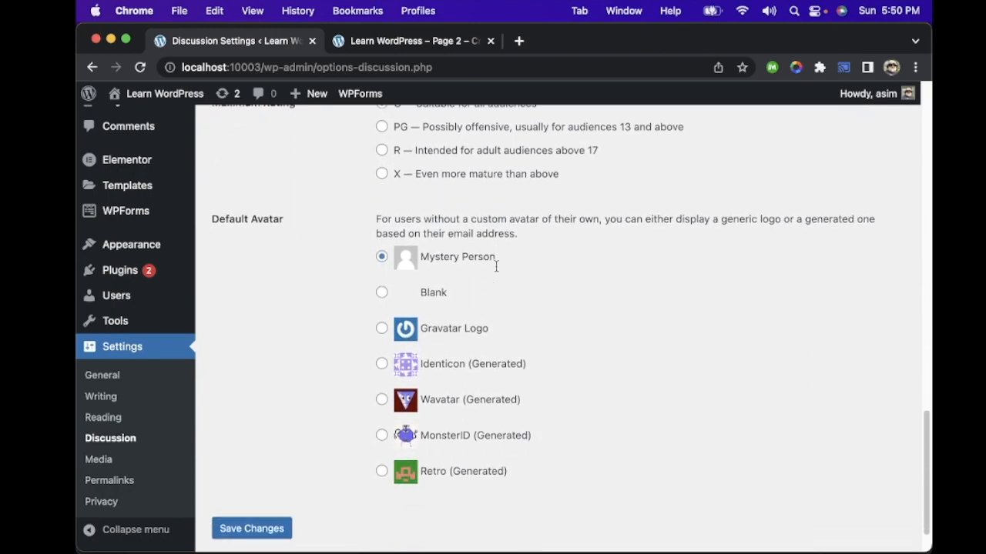
scroll(496, 269, "up", 5)
scroll(496, 270, "up", 18)
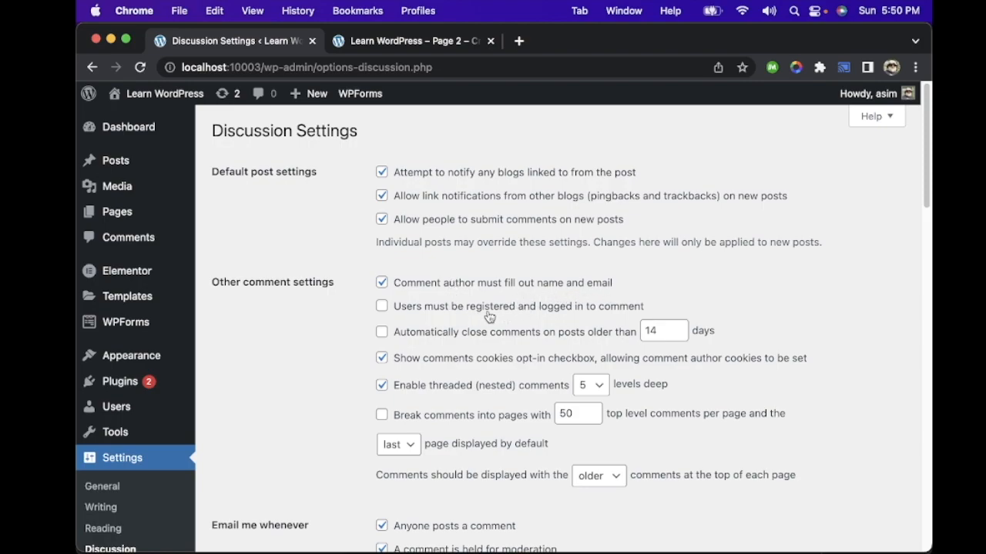
scroll(453, 352, "down", 10)
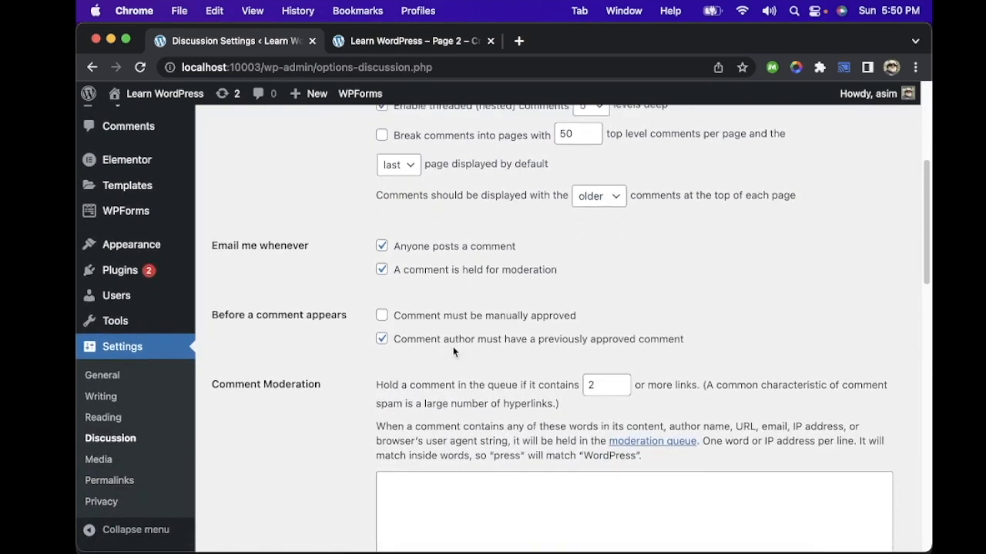
scroll(453, 347, "down", 3)
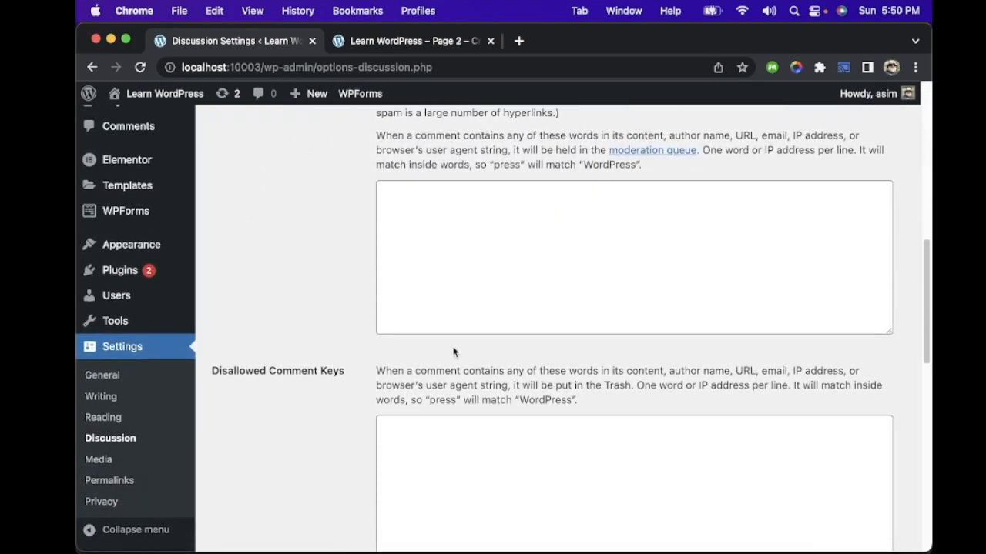
Step: On the site, post the comment "Nice Post" on the post "Apple's worst ever design: how is this even possible?"
left_click(401, 46)
scroll(415, 224, "up", 4)
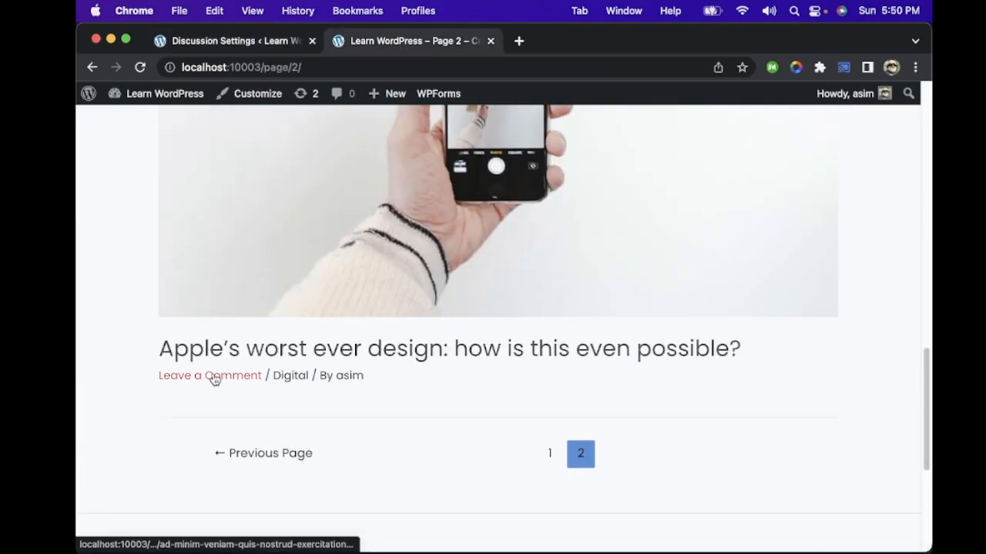
left_click(214, 377)
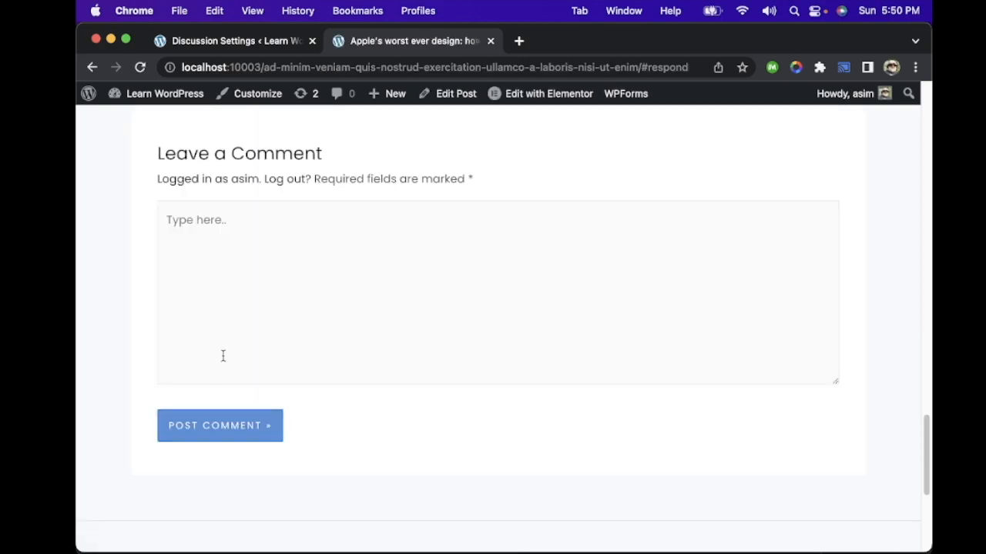
left_click(242, 247)
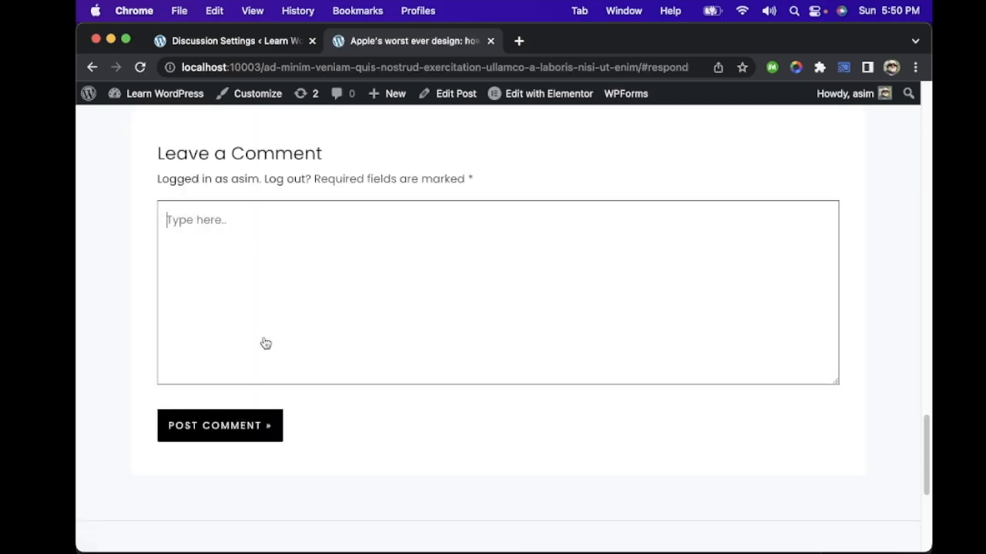
type("Nice Post")
left_click(237, 434)
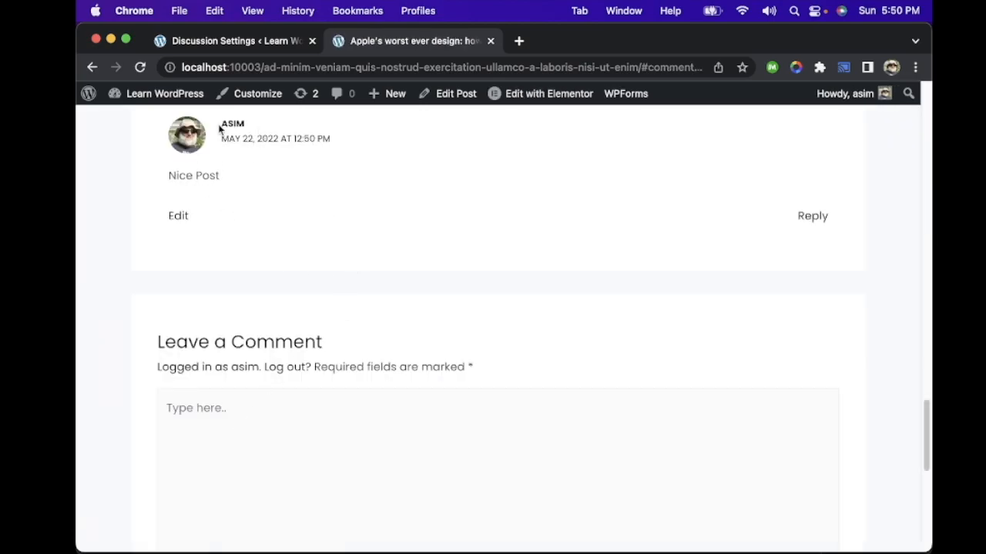
Step: Check the comment under the post, then return to the site's dashboard and open the list of all pages
scroll(259, 181, "up", 4)
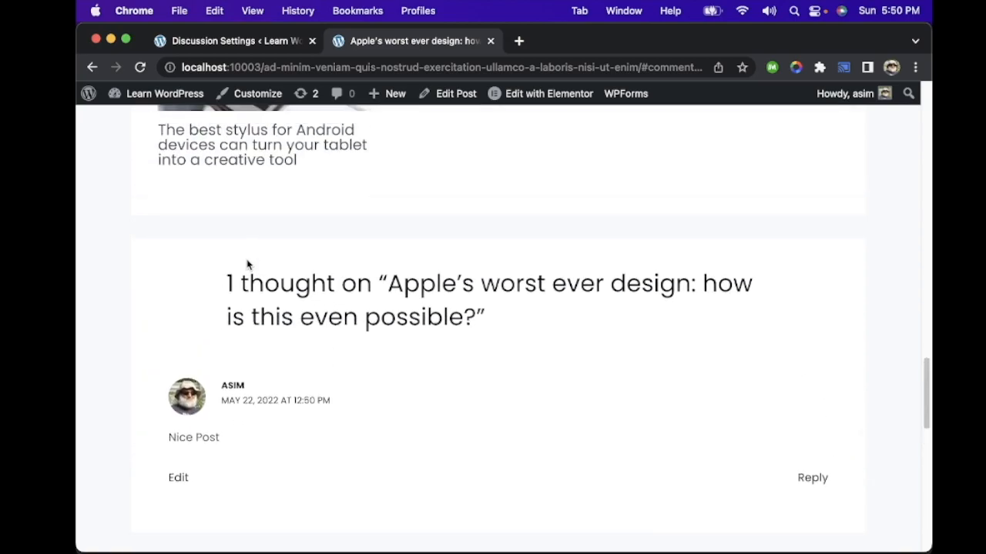
scroll(260, 316, "up", 5)
scroll(259, 325, "down", 5)
scroll(262, 254, "up", 12)
scroll(287, 282, "up", 10)
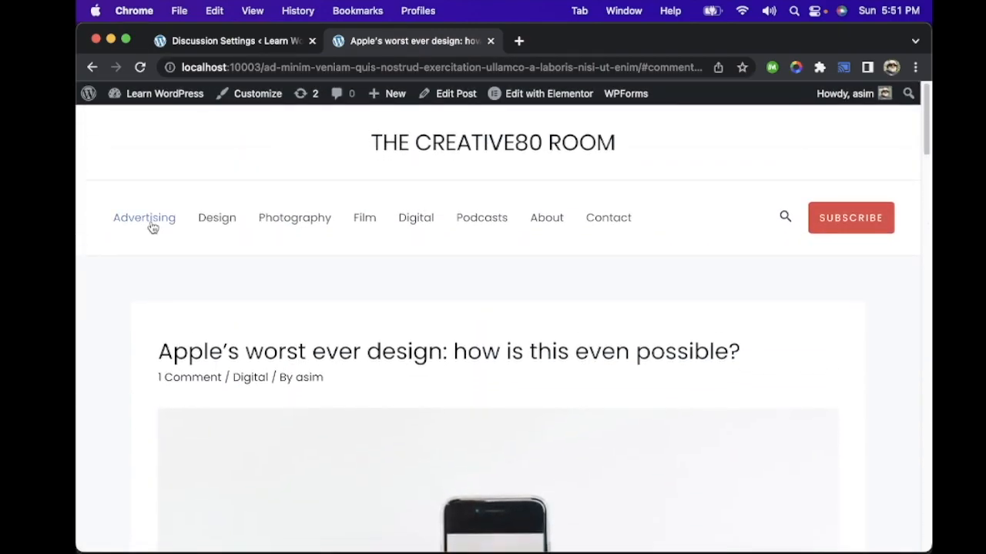
mouse_move(90, 95)
mouse_move(141, 102)
left_click(156, 120)
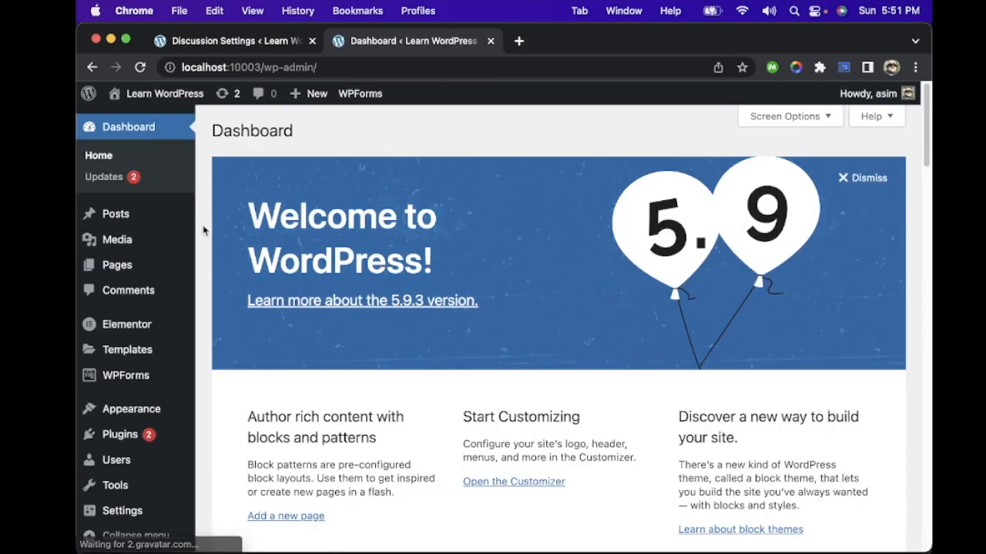
mouse_move(142, 243)
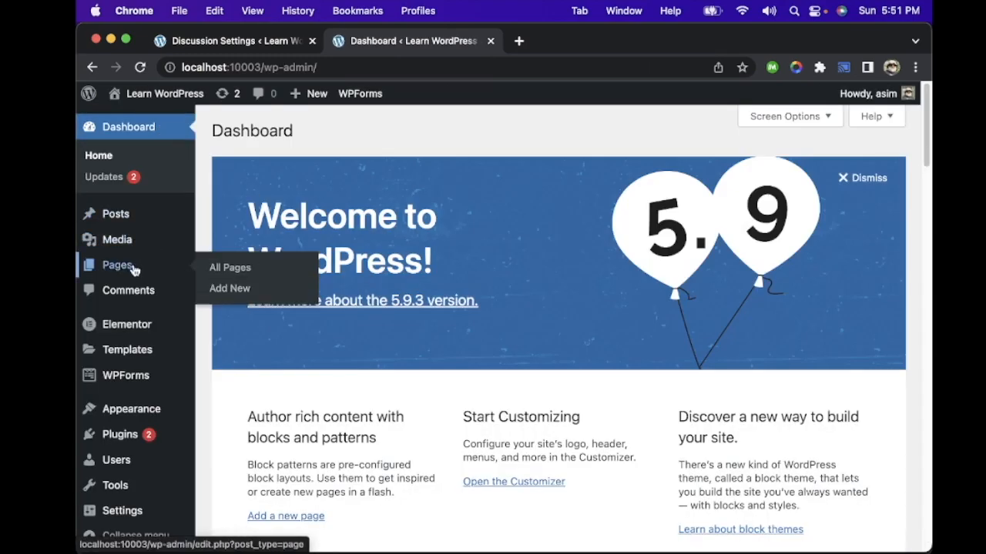
left_click(131, 266)
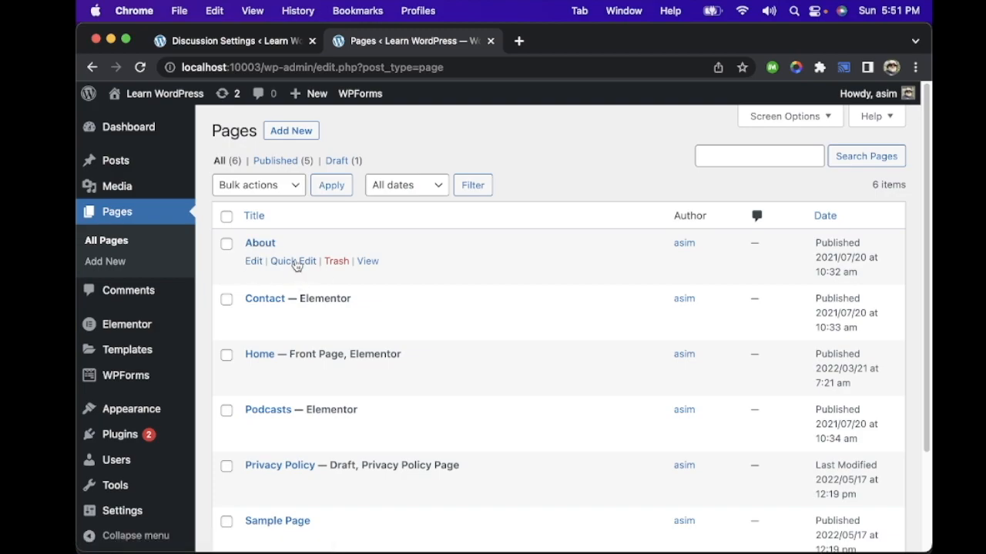
Step: Add a new page without a title and open it for editing in Elementor
scroll(422, 287, "down", 3)
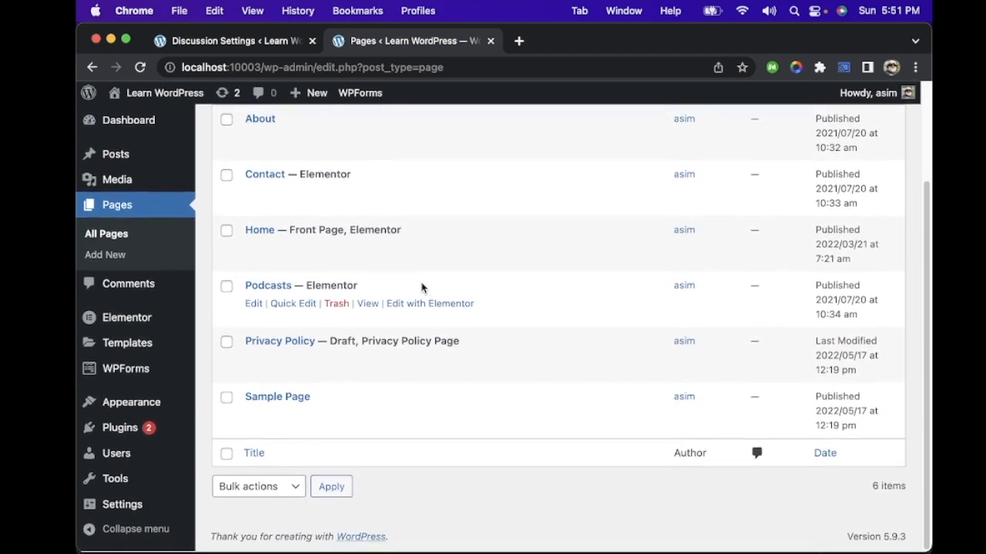
scroll(423, 285, "up", 3)
left_click(292, 133)
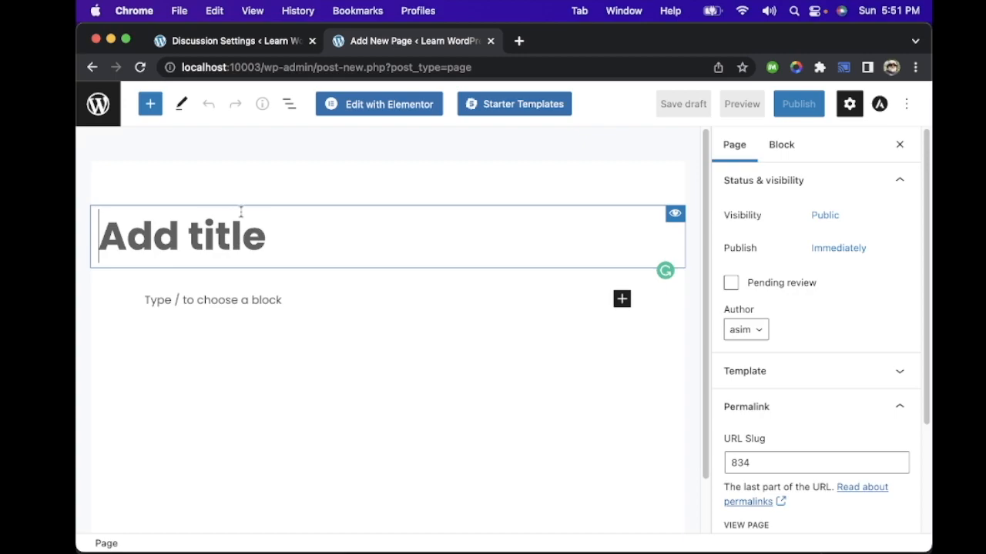
left_click(420, 104)
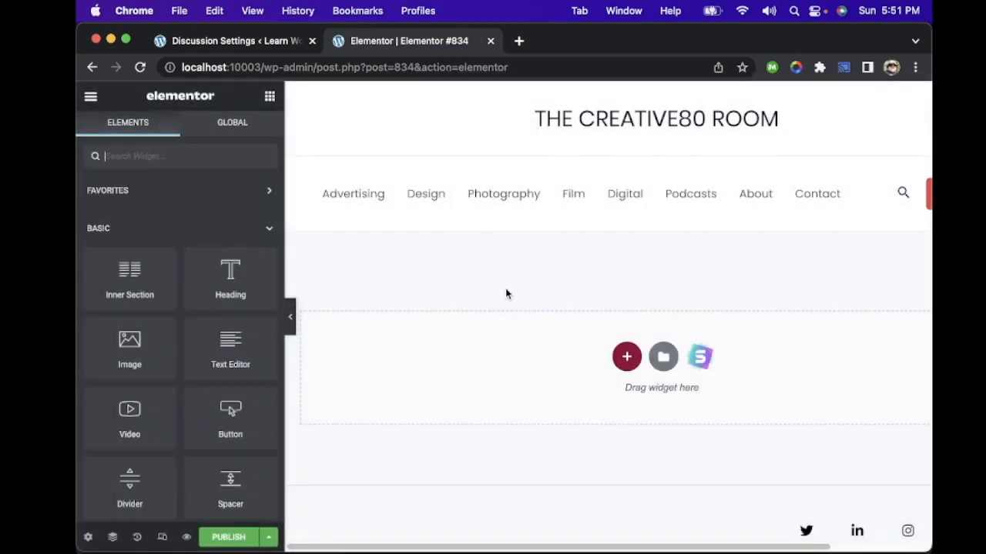
left_click(626, 355)
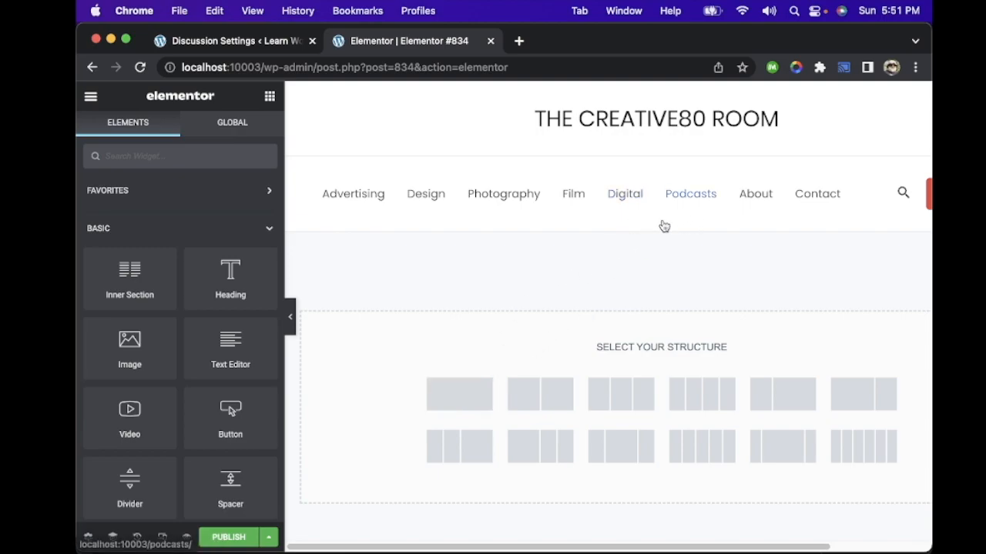
left_click(619, 226)
scroll(757, 203, "left", 5)
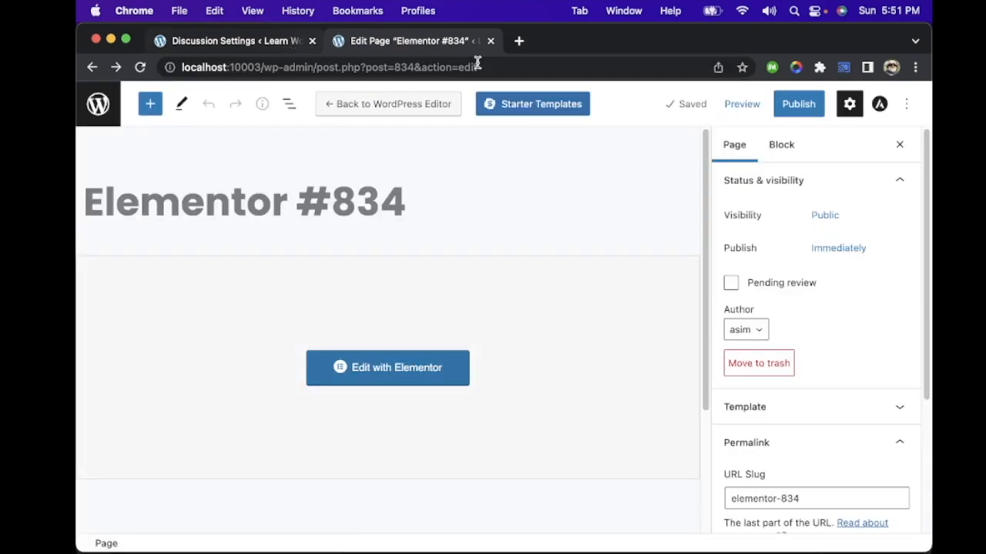
left_click(452, 368)
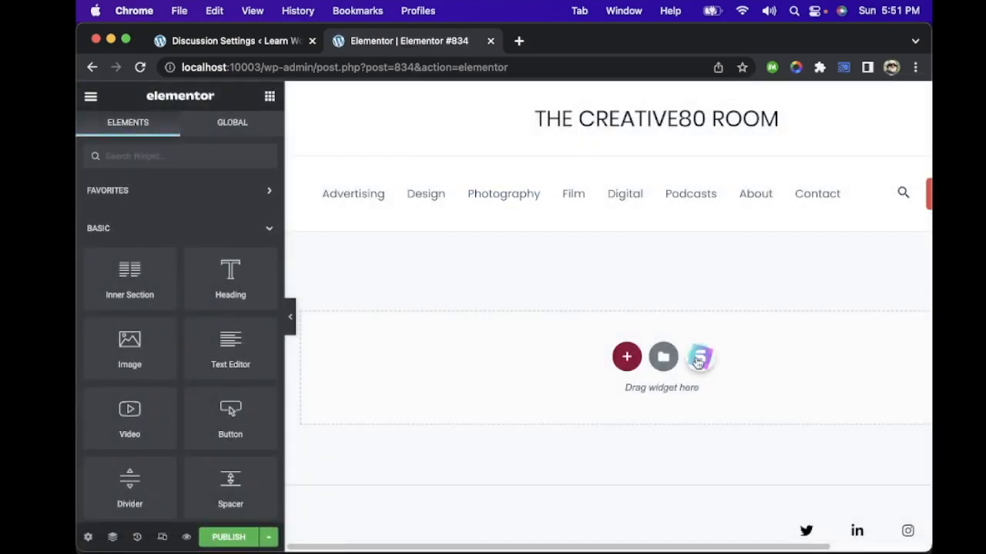
Step: Import the Starter Templates block with four image-topped features beside a large abstract picture into the page
left_click(699, 359)
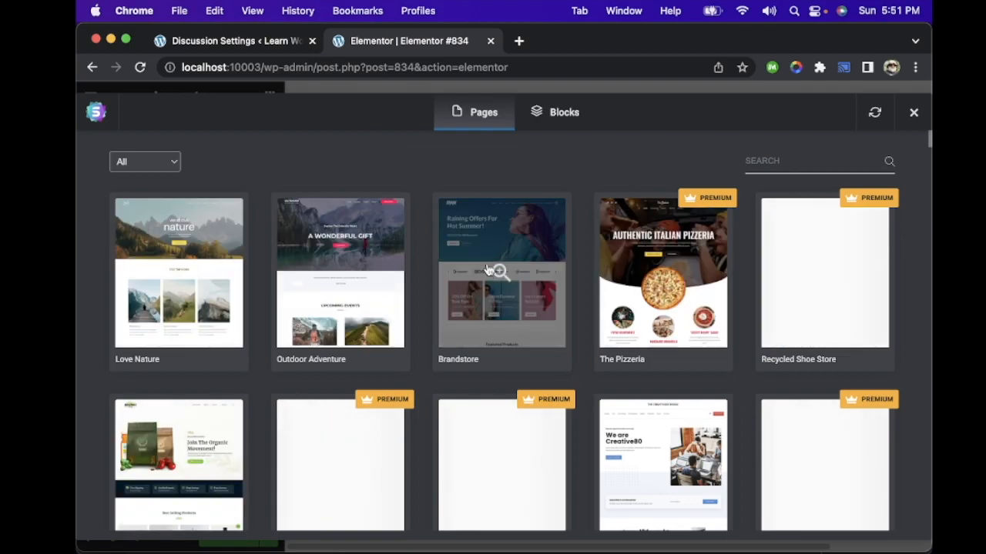
left_click(566, 116)
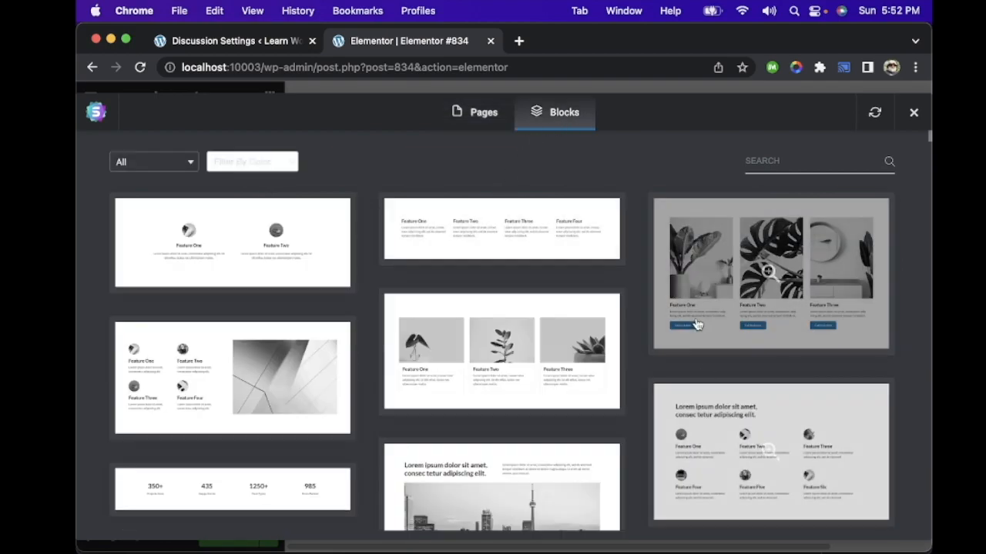
left_click(292, 382)
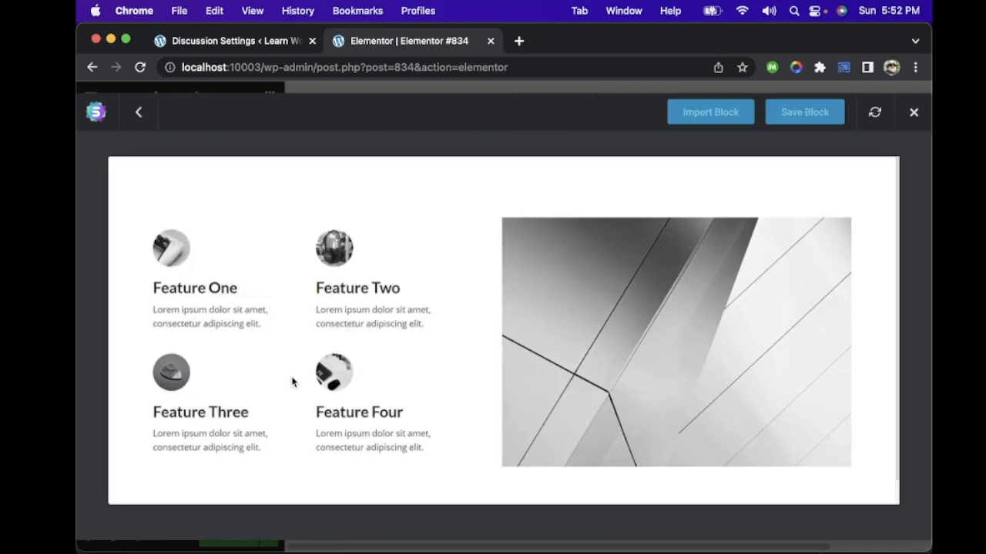
left_click(736, 119)
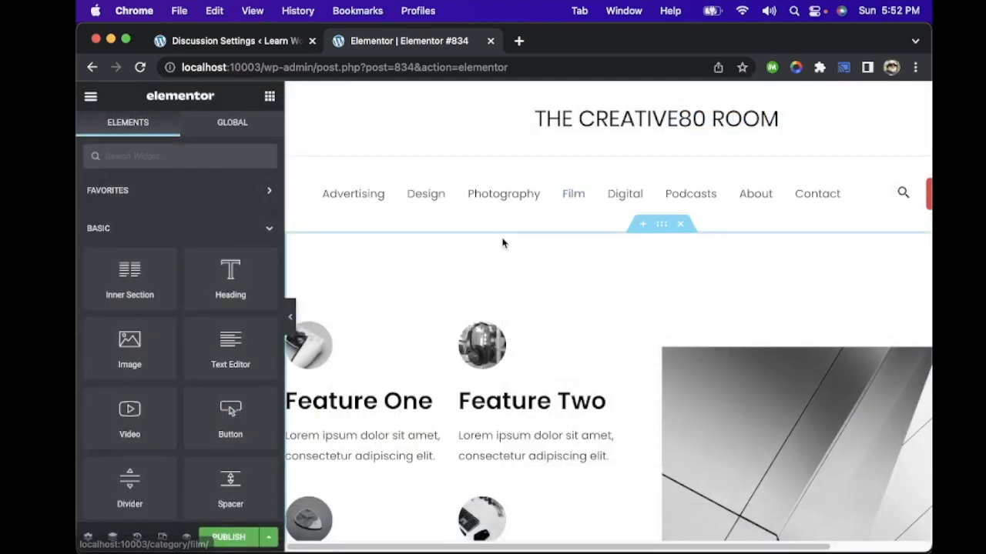
scroll(502, 244, "down", 4)
scroll(502, 243, "down", 1)
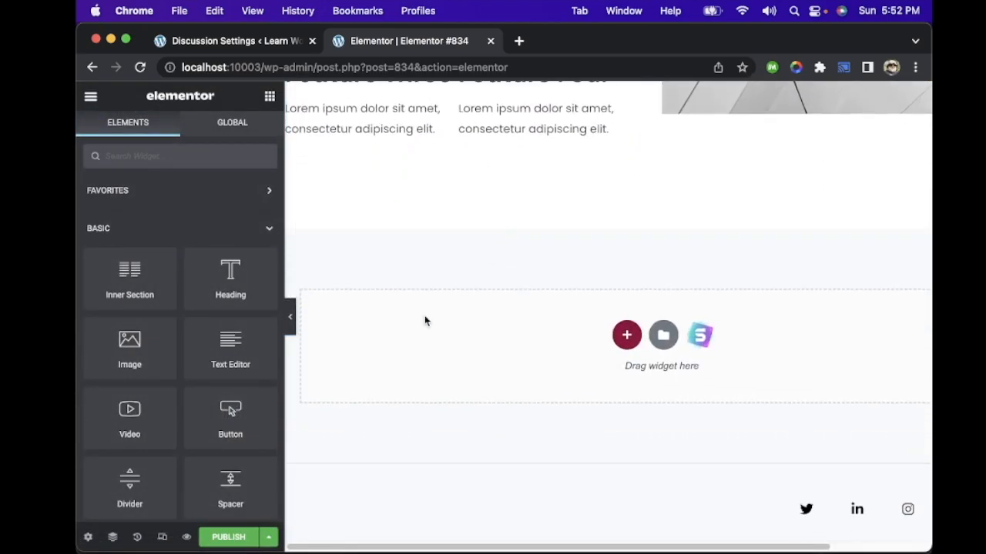
Step: Publish the Elementor page and view it live, checking its address slug and its feature content
left_click(238, 537)
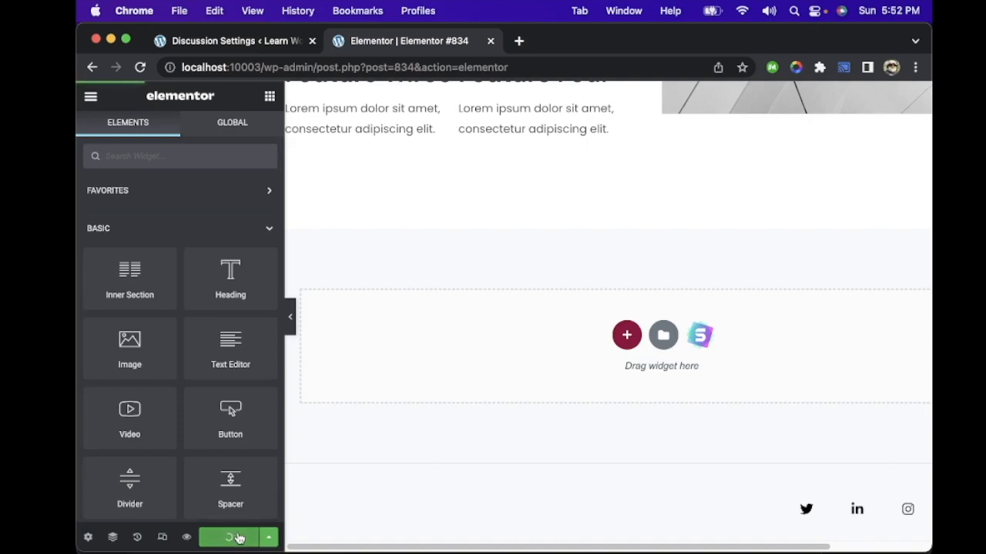
scroll(603, 238, "up", 10)
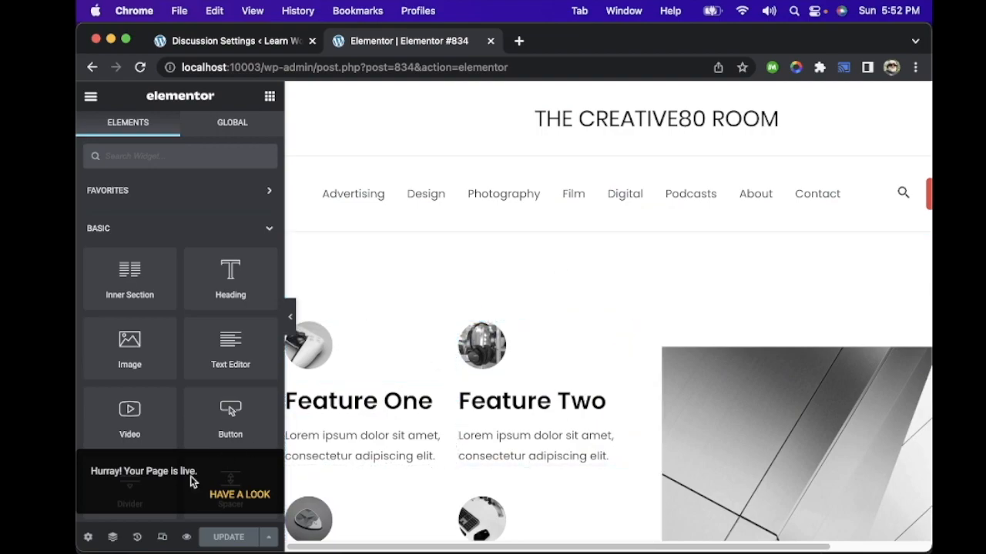
left_click(240, 495)
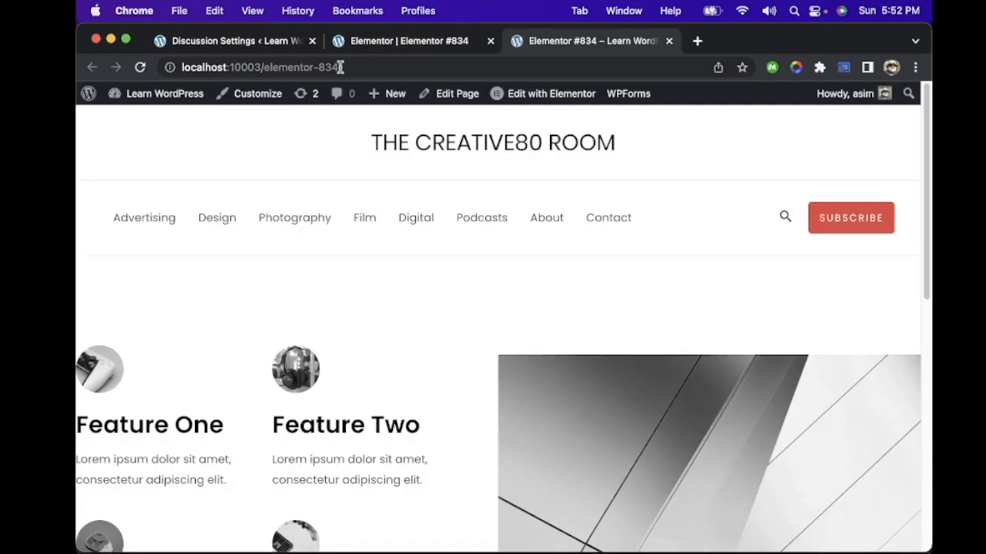
left_click_drag(264, 68, 339, 67)
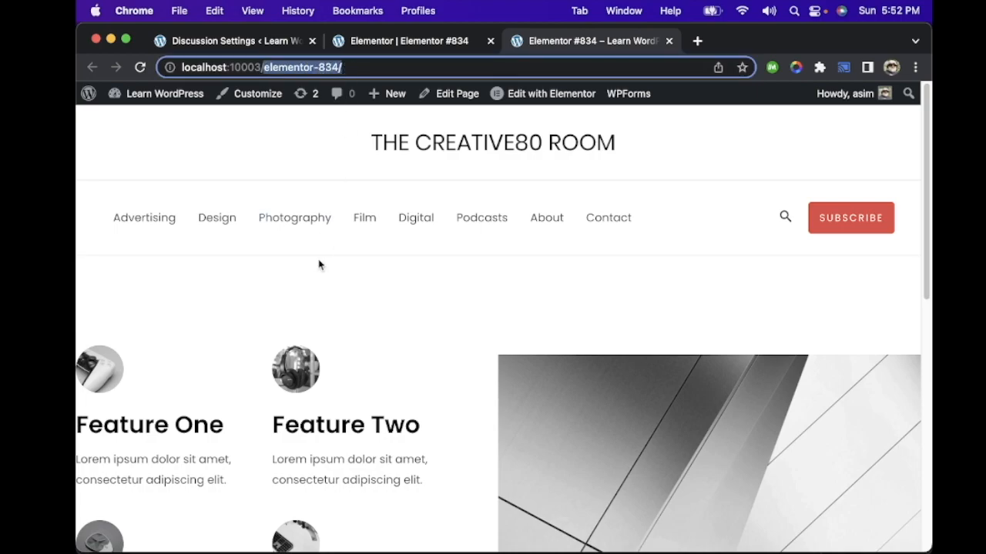
scroll(319, 264, "down", 10)
scroll(319, 265, "up", 8)
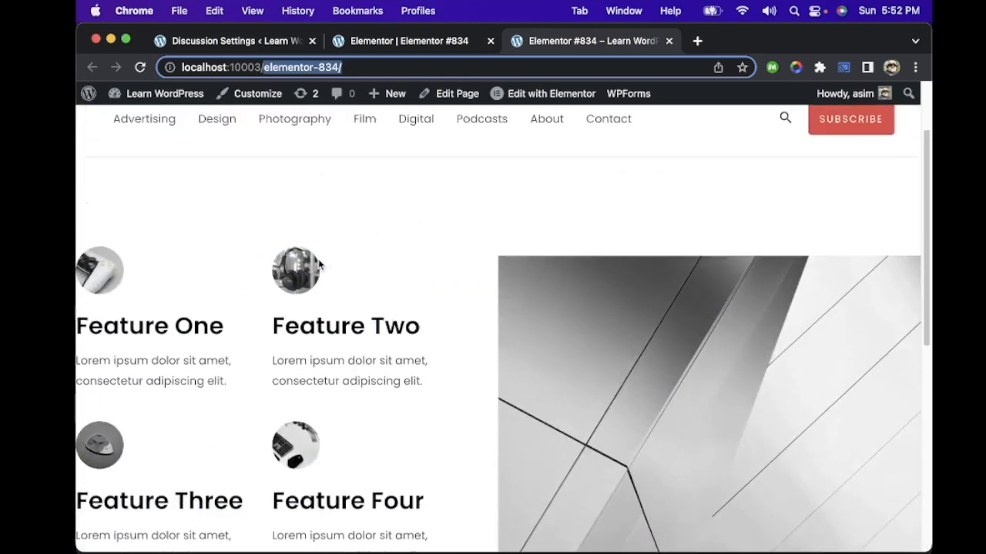
scroll(319, 265, "up", 3)
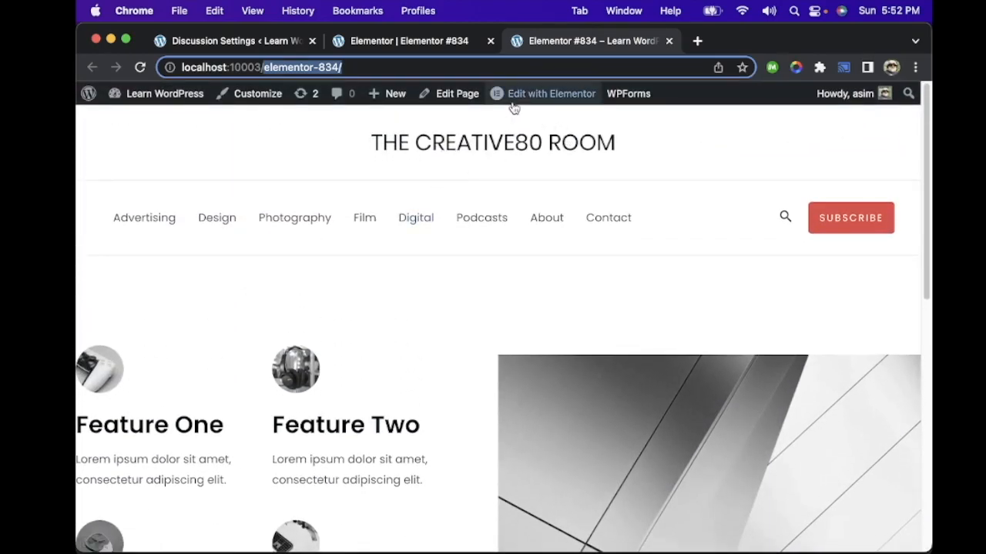
Step: Open the published page in the WordPress editor, retitle it "My Skills" and update it
left_click(450, 94)
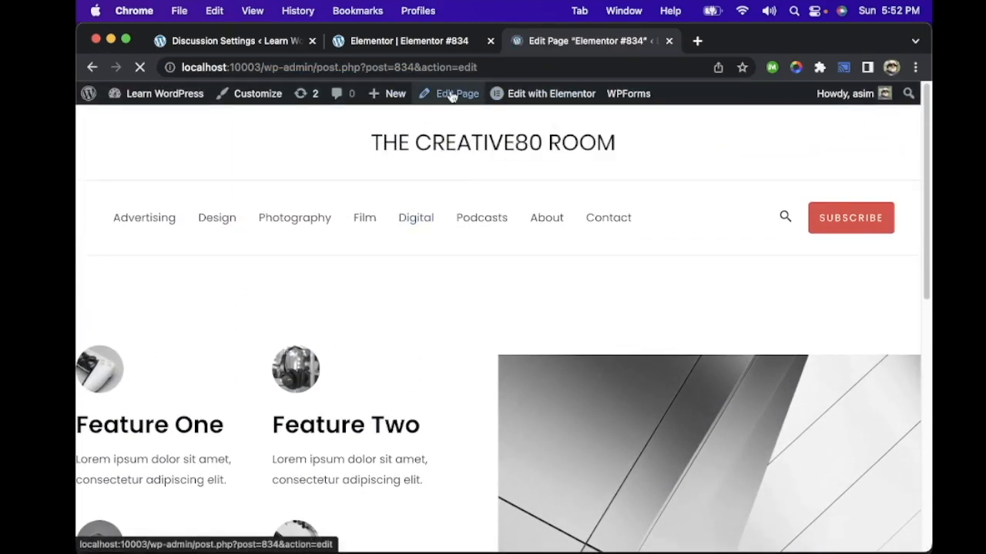
left_click_drag(421, 204, 77, 198)
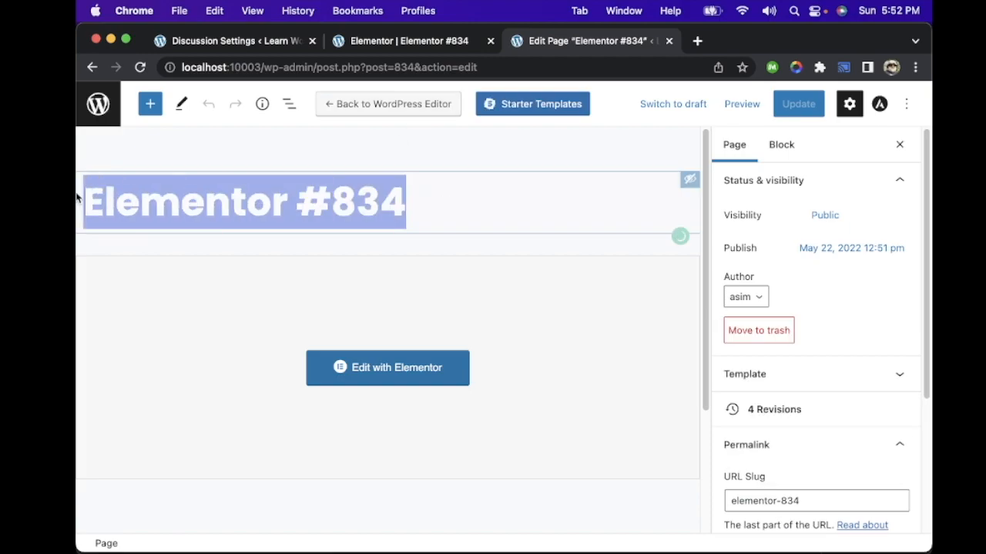
type("Our")
key("BackSpace")
key("BackSpace")
type("My Skills")
left_click(248, 166)
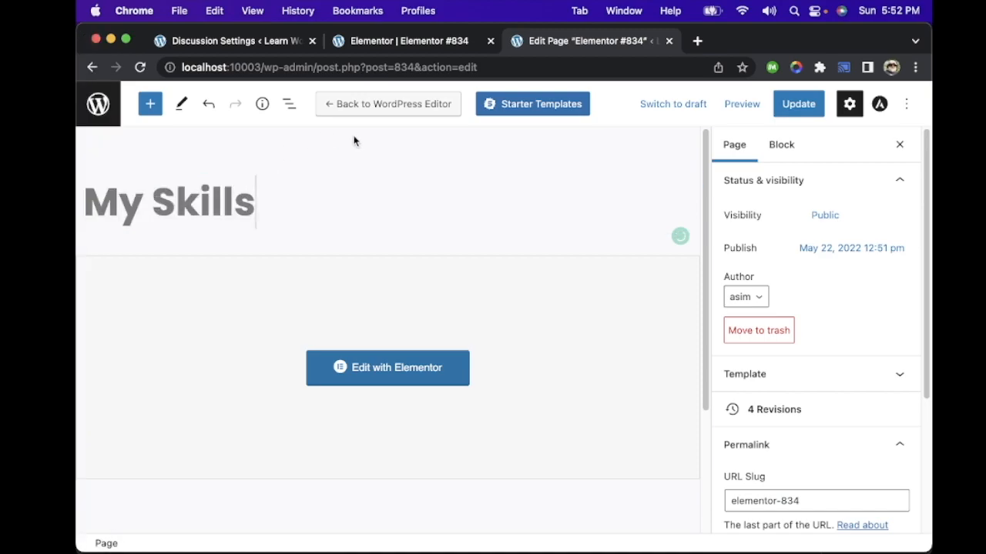
left_click(801, 107)
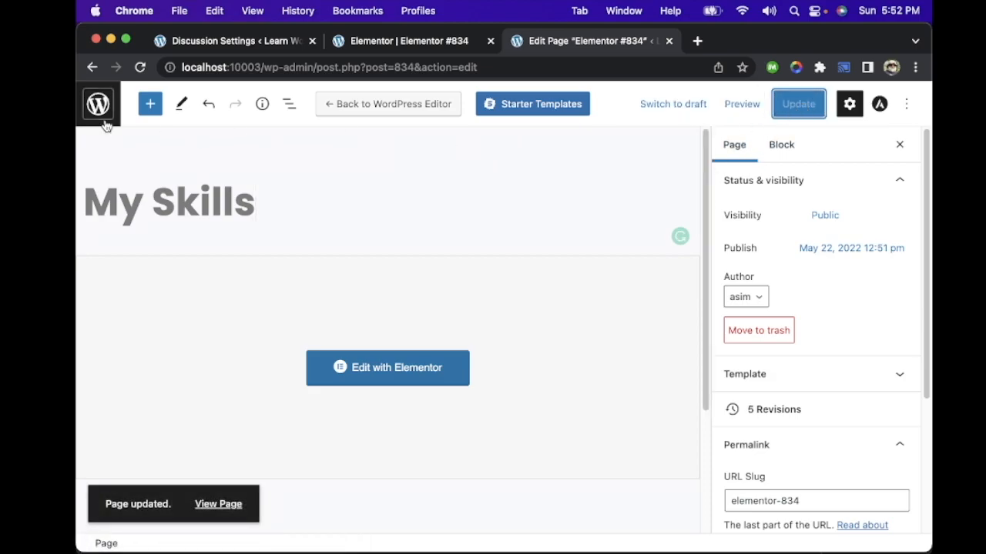
Step: Preview the "My Skills" page in a new tab and look it over down to the footer
left_click(740, 104)
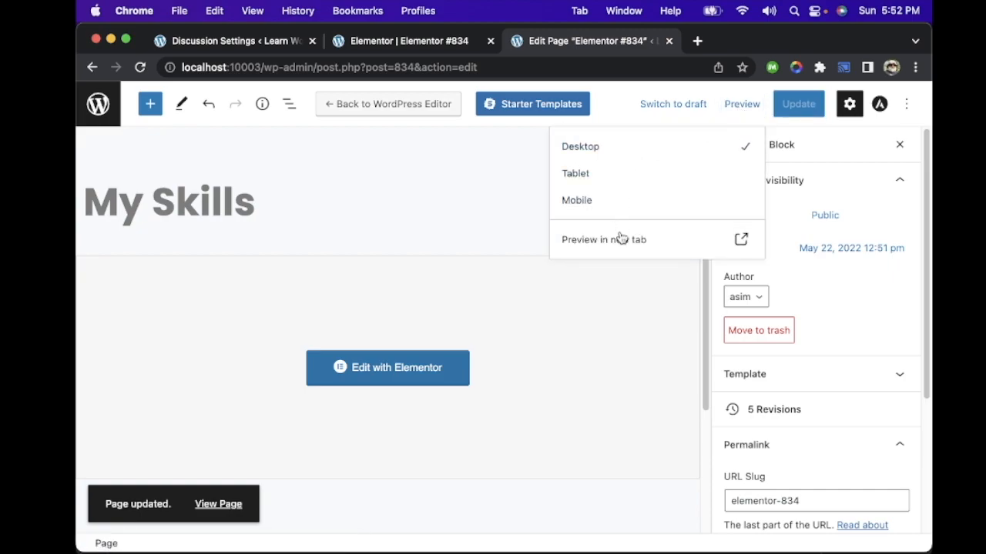
left_click(638, 243)
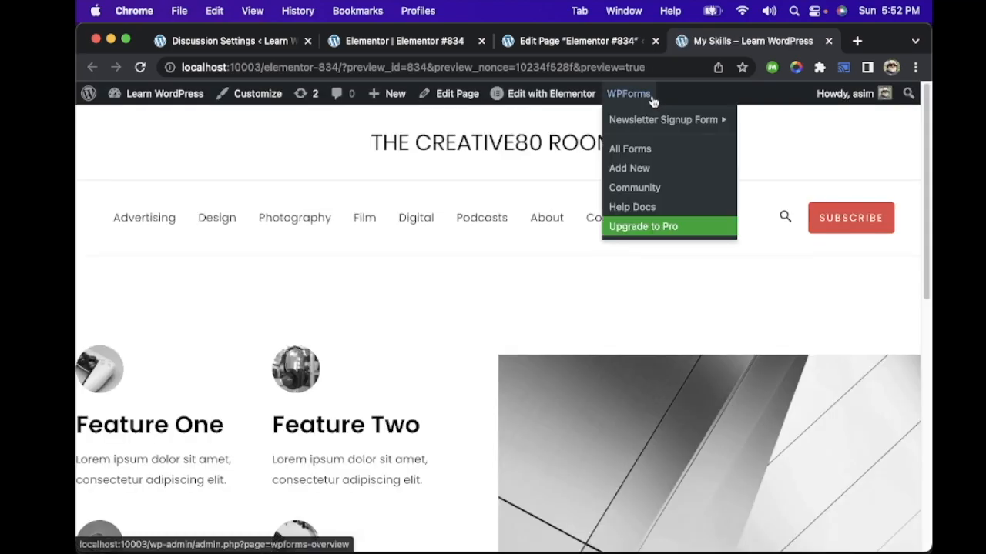
scroll(429, 217, "down", 2)
scroll(429, 216, "down", 3)
scroll(428, 216, "up", 4)
scroll(428, 216, "down", 4)
scroll(429, 216, "down", 5)
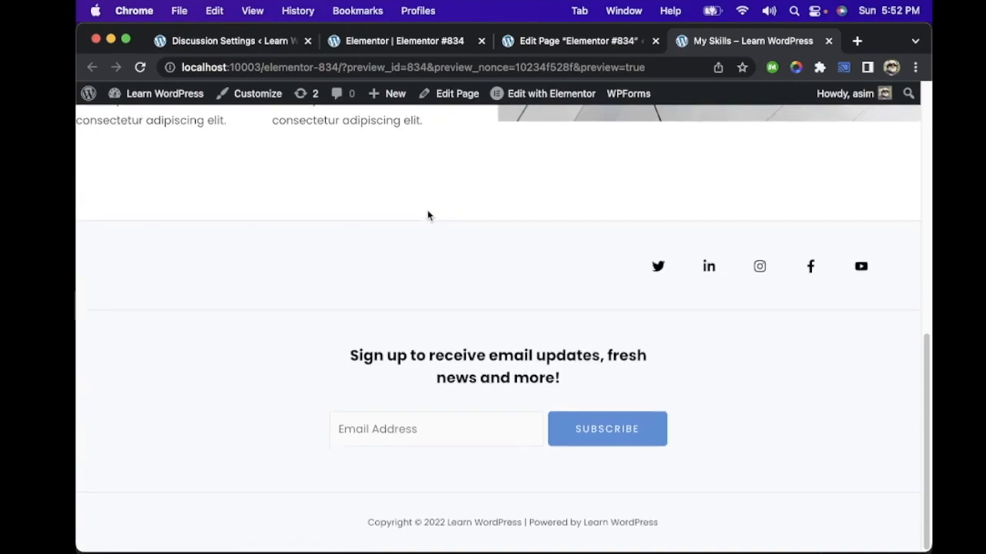
scroll(428, 217, "up", 8)
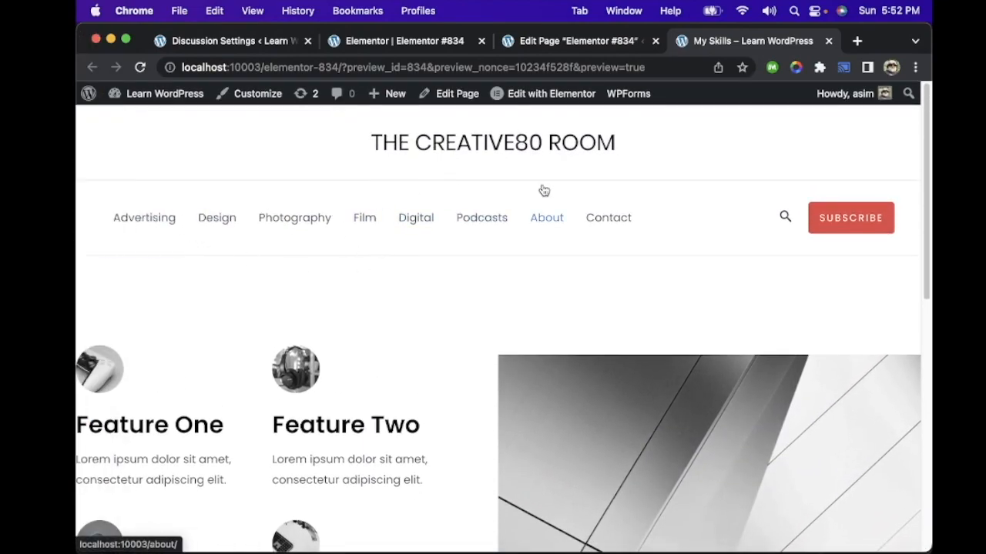
Step: Inspect the whole page layout at a reduced browser zoom, then restore the default zoom and check the page again
key("super+minus")
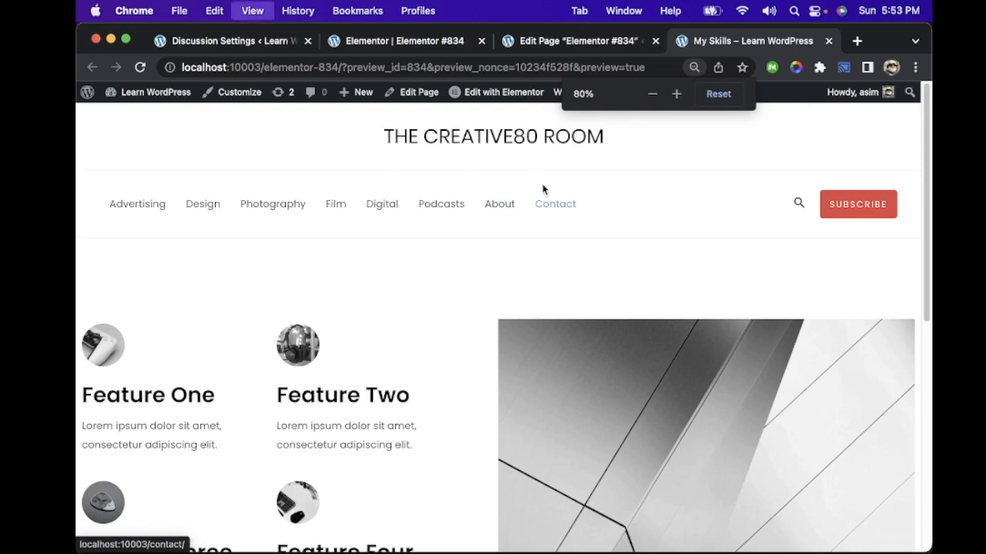
key("super+minus")
key("super+minus")
key("super+minus")
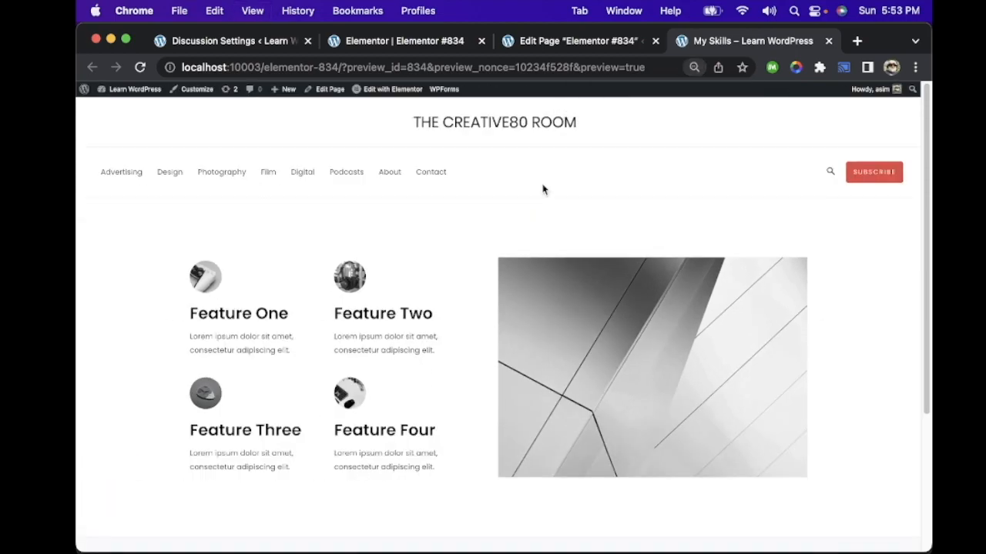
scroll(493, 183, "down", 5)
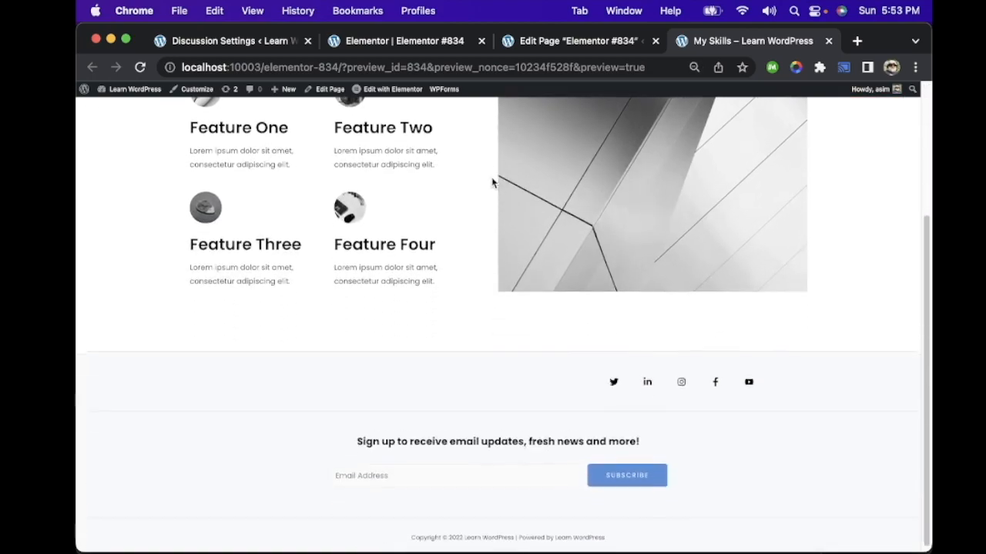
scroll(492, 183, "up", 5)
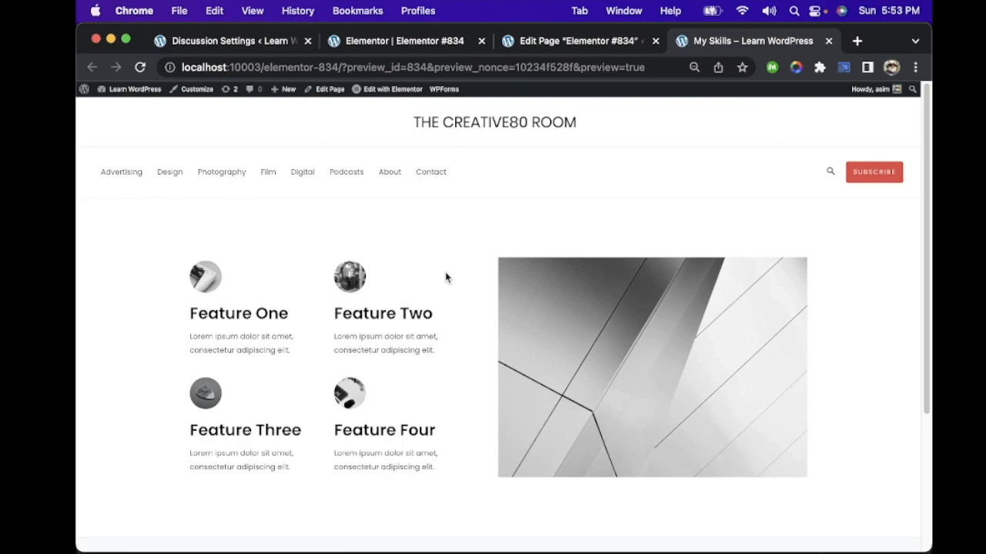
key("super+0")
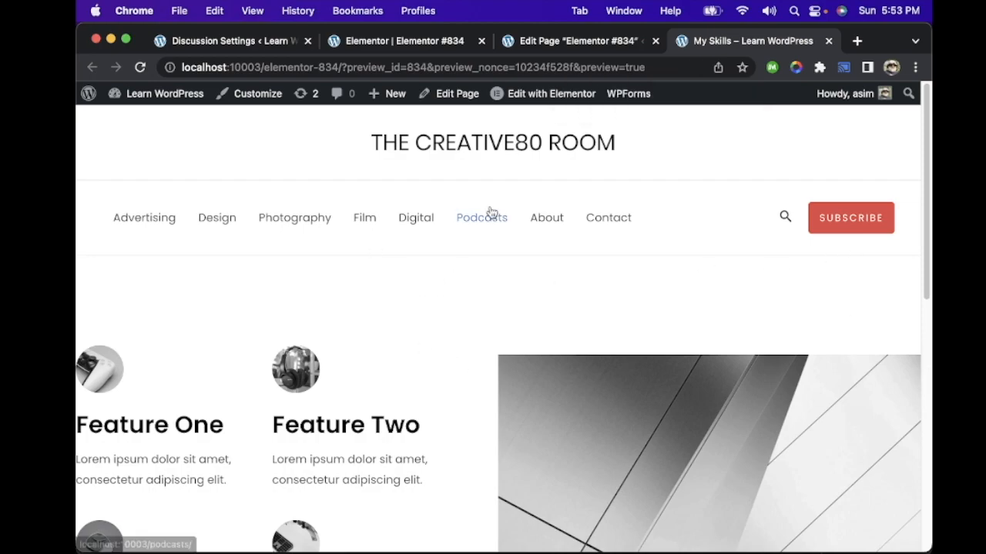
scroll(499, 269, "down", 5)
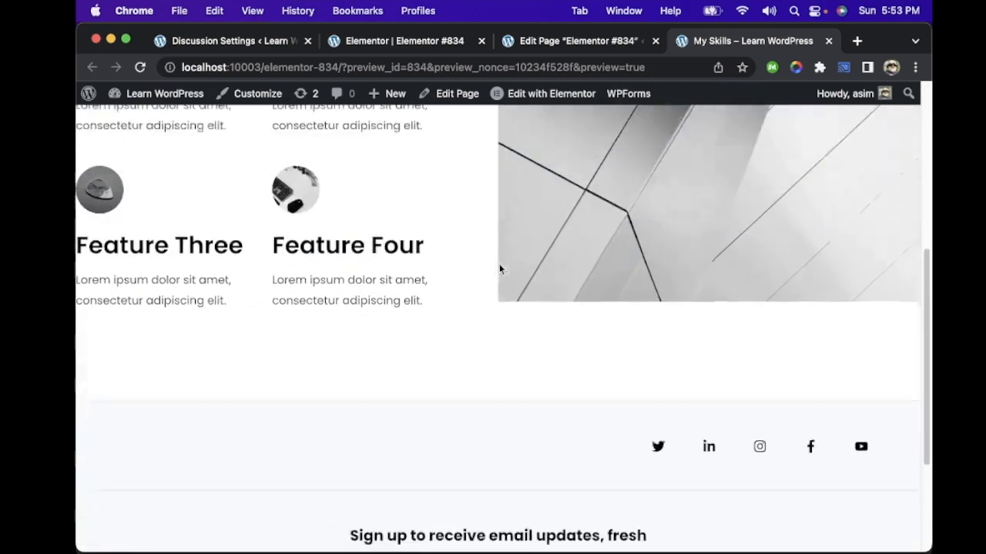
scroll(499, 269, "up", 5)
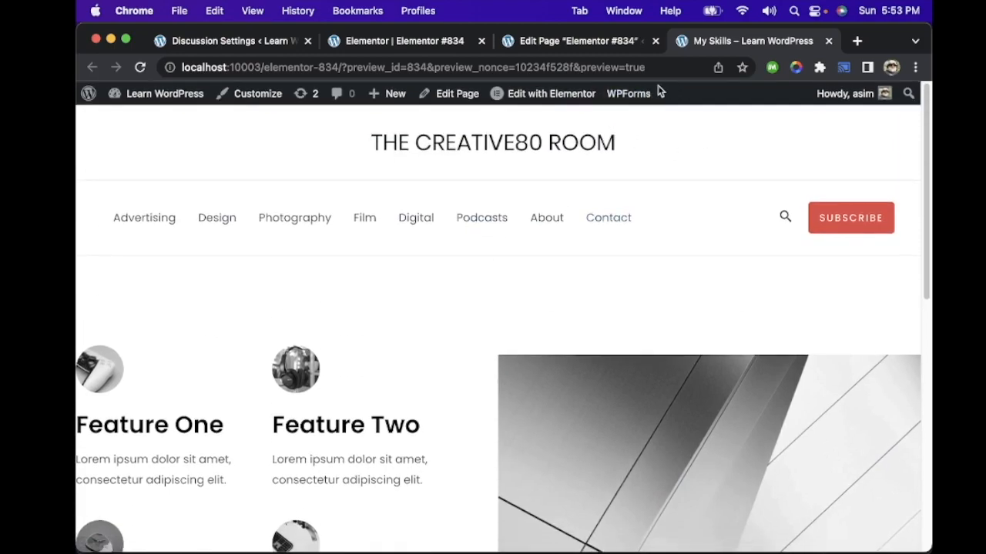
Step: Return to the site's dashboard, open the media library and look through its images
mouse_move(136, 94)
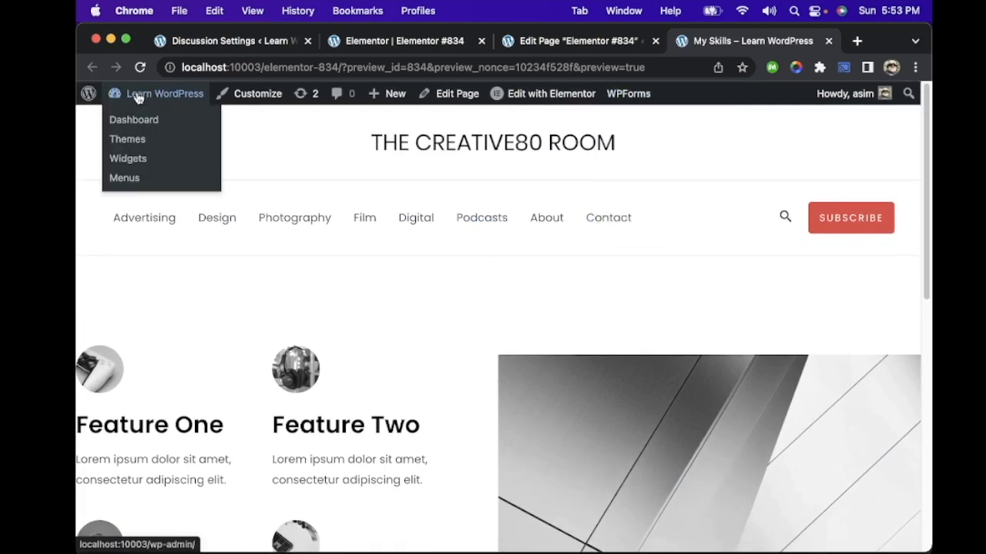
left_click(142, 123)
mouse_move(133, 263)
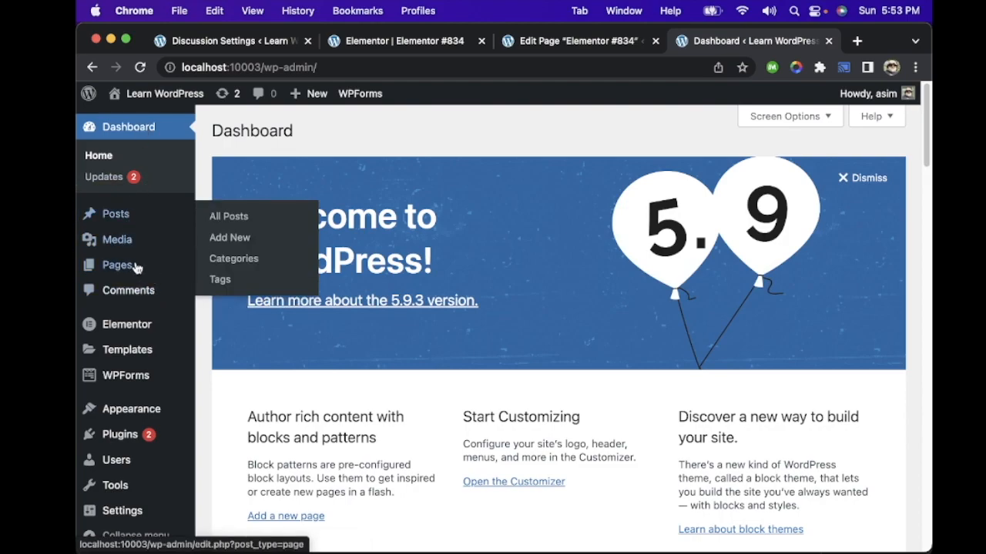
mouse_move(115, 243)
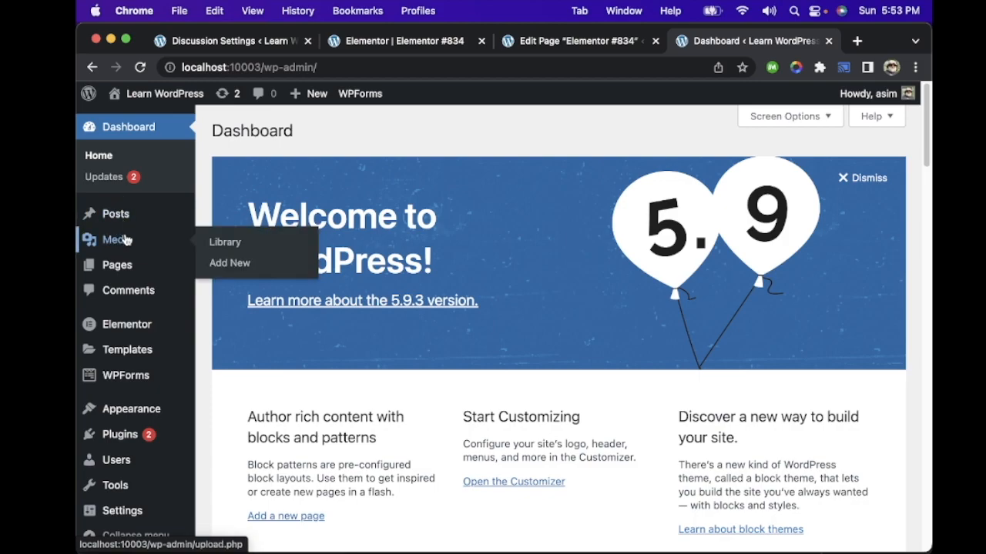
left_click(263, 244)
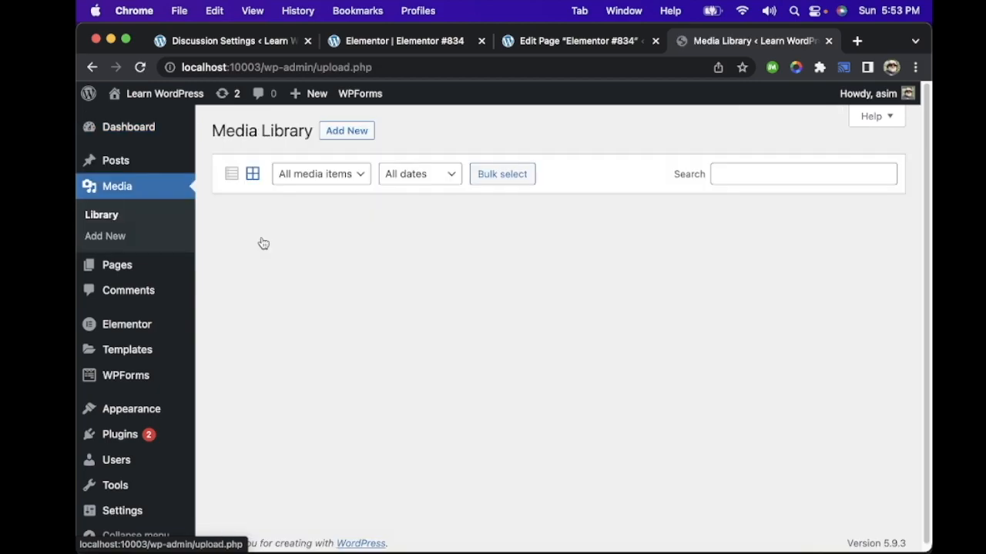
scroll(438, 324, "down", 10)
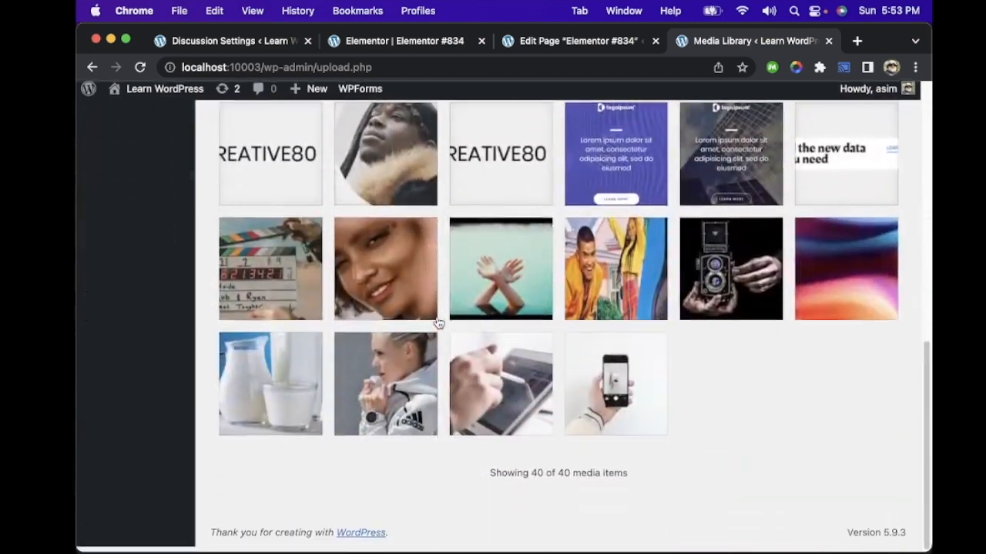
scroll(437, 323, "up", 6)
scroll(437, 323, "up", 5)
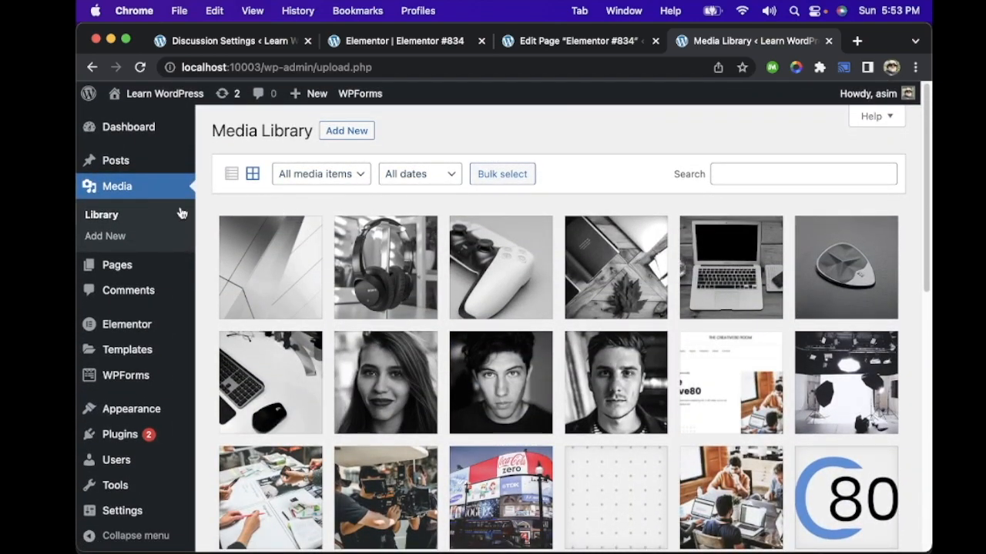
Step: Leave the media library and open the list of all posts
scroll(131, 313, "down", 3)
mouse_move(131, 312)
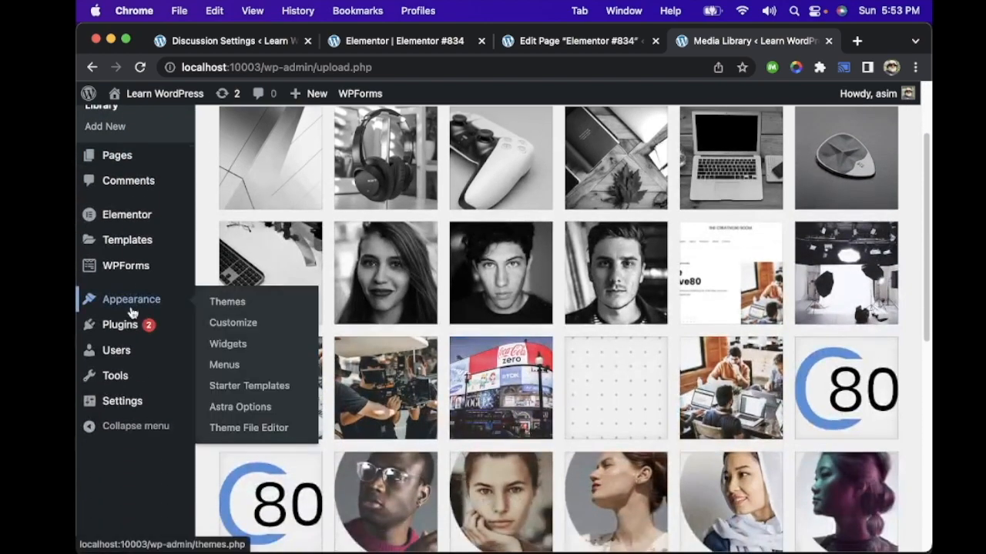
scroll(131, 313, "up", 3)
left_click(127, 160)
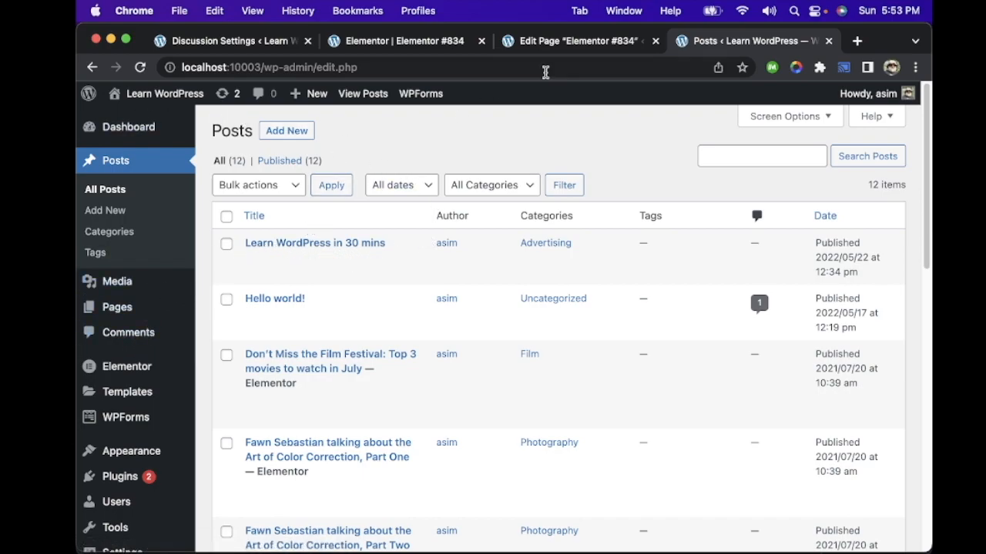
Step: Switch back to the "My Skills" page editor, dismiss the preview options and exit to the list of all pages
left_click(603, 45)
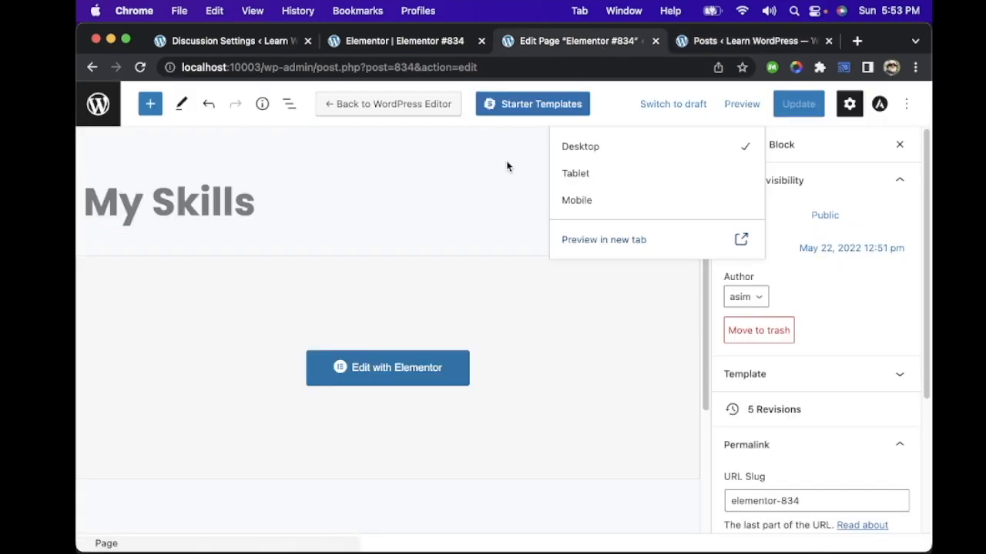
left_click(625, 106)
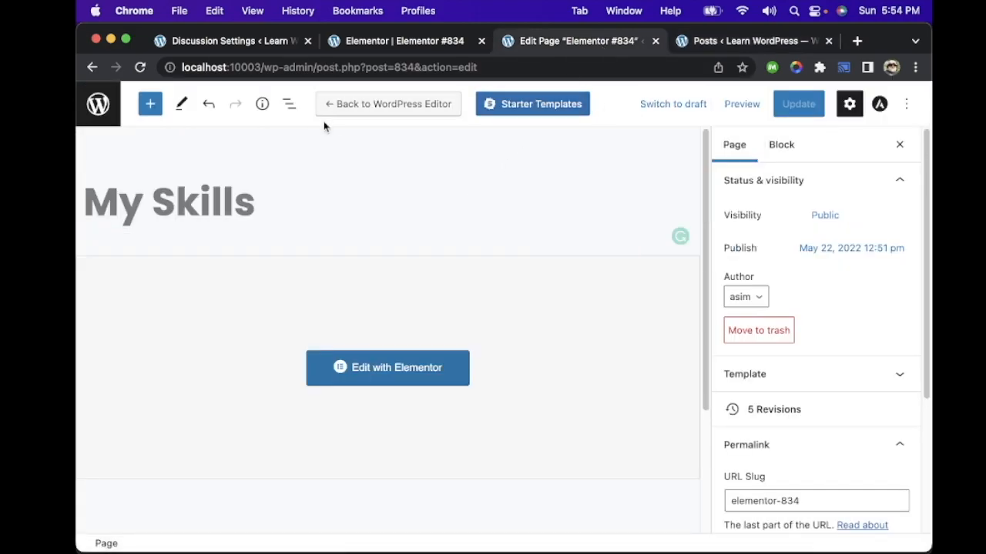
left_click(98, 105)
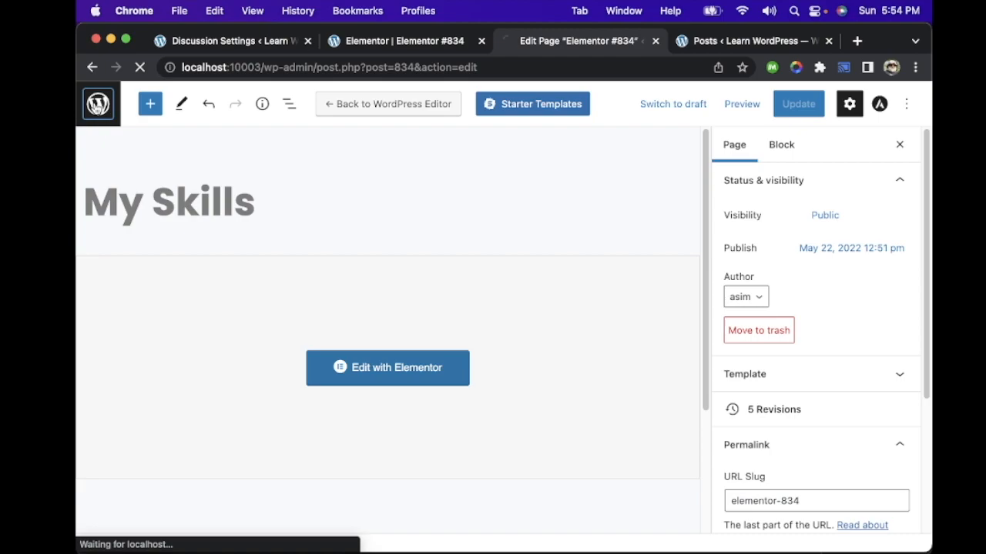
Step: Open the installed themes overview, then view the Astra Options page
mouse_move(126, 517)
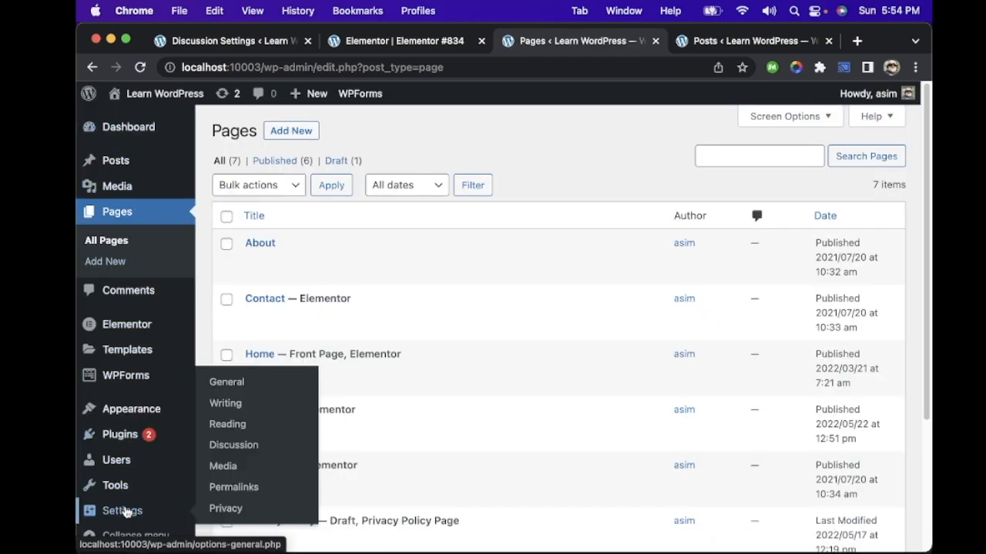
scroll(132, 387, "down", 3)
left_click(138, 406)
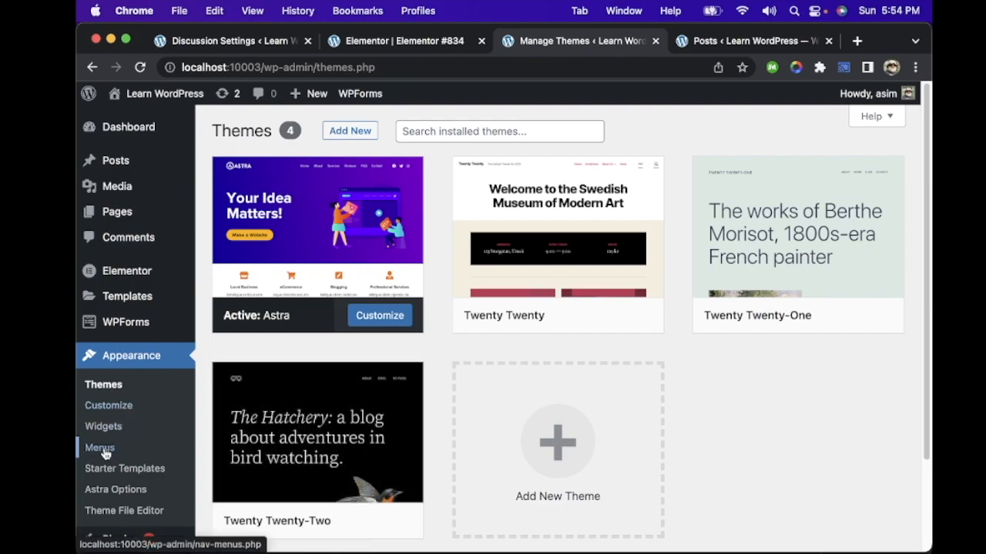
scroll(143, 458, "down", 3)
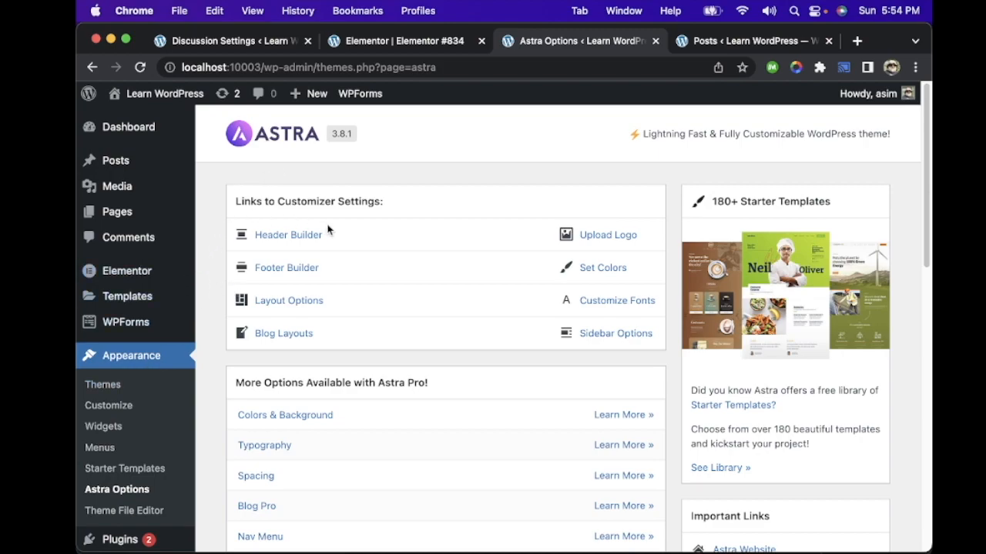
Step: Look through the Astra Options page down to the list of free plugins that extend the theme
scroll(329, 261, "down", 2)
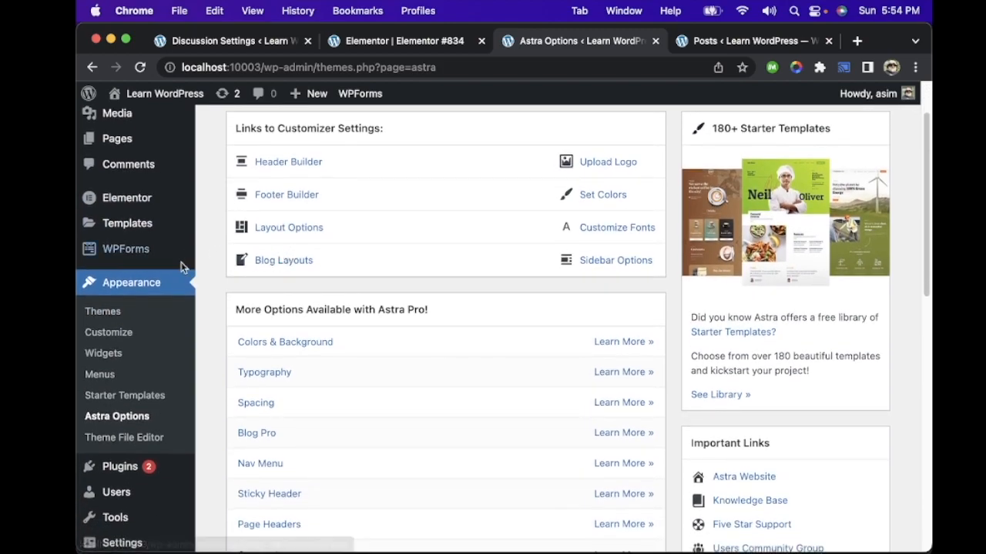
scroll(299, 194, "down", 10)
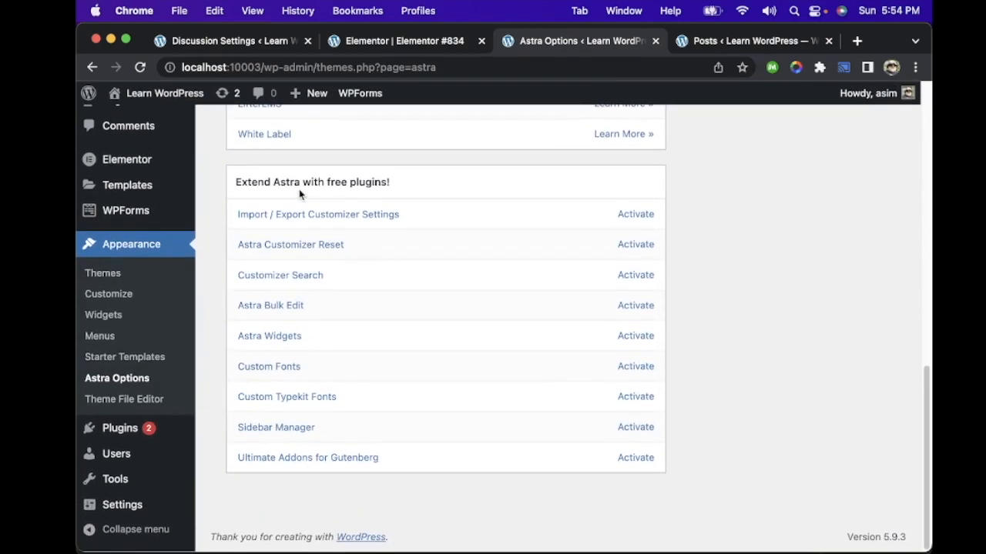
scroll(315, 302, "up", 5)
scroll(315, 303, "up", 3)
scroll(315, 303, "down", 8)
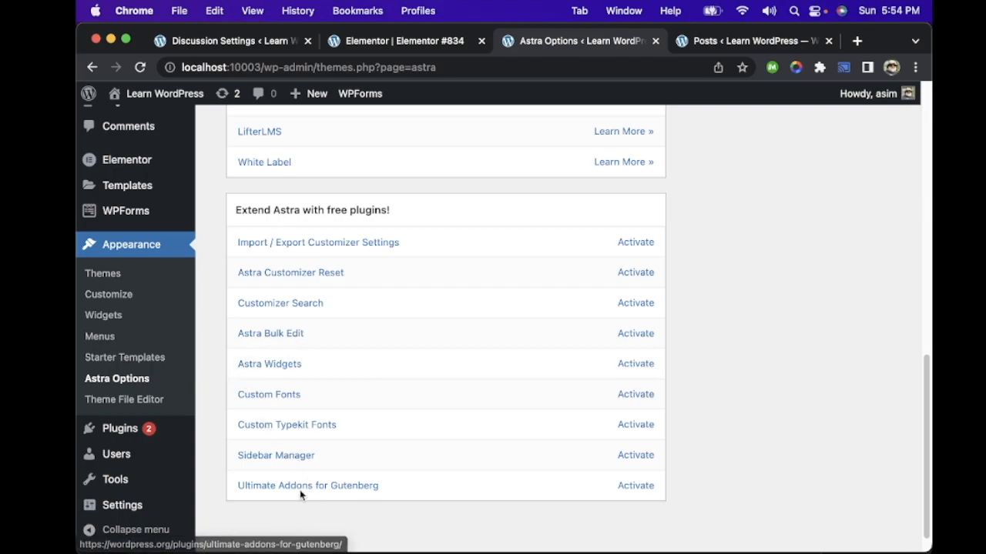
Step: Return to the customizer links on the Astra Options page and open the Footer Builder
scroll(443, 307, "up", 5)
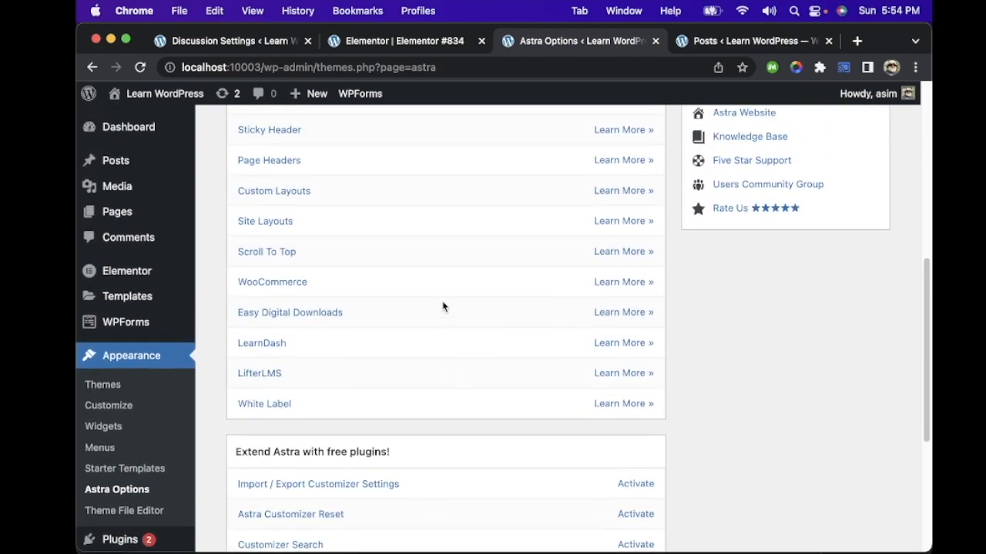
scroll(443, 307, "up", 4)
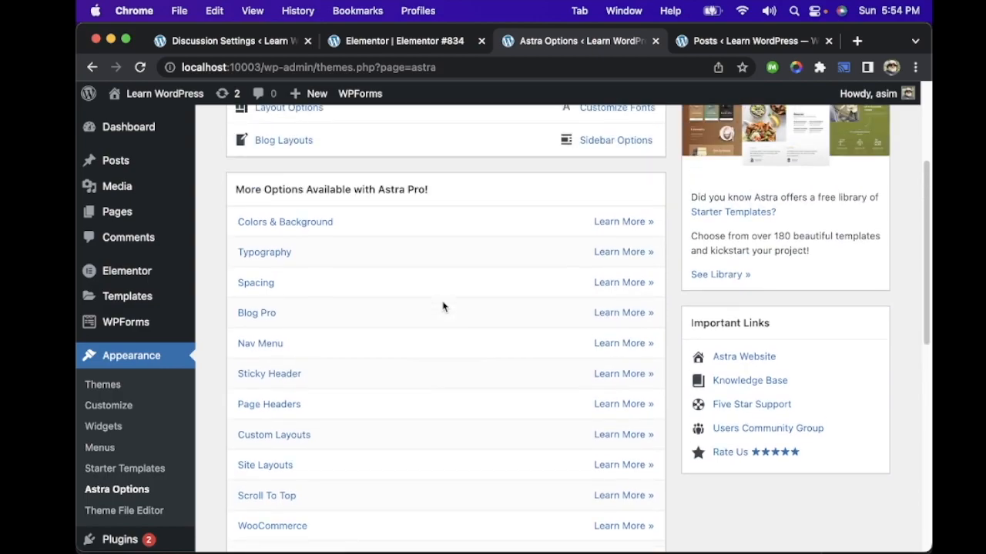
scroll(314, 275, "up", 3)
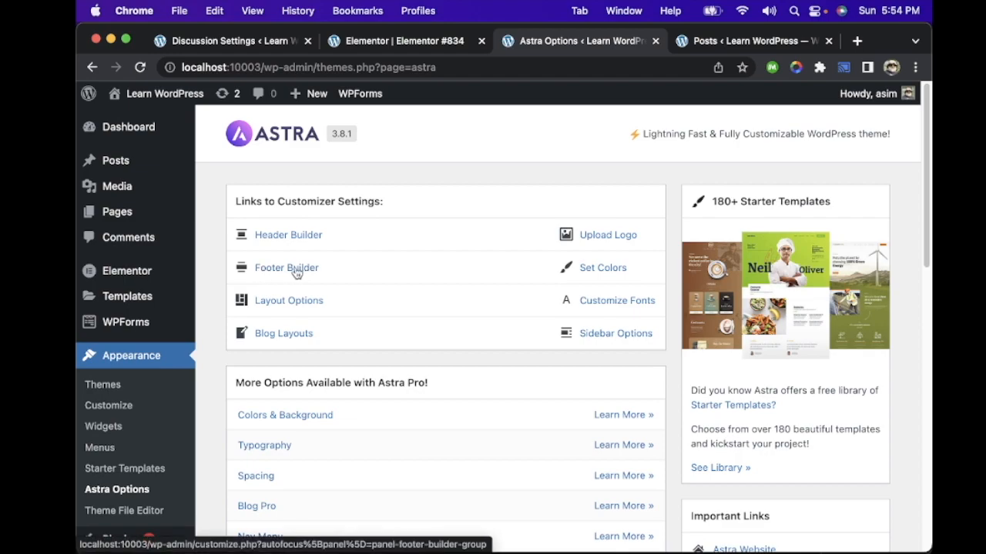
left_click(296, 271)
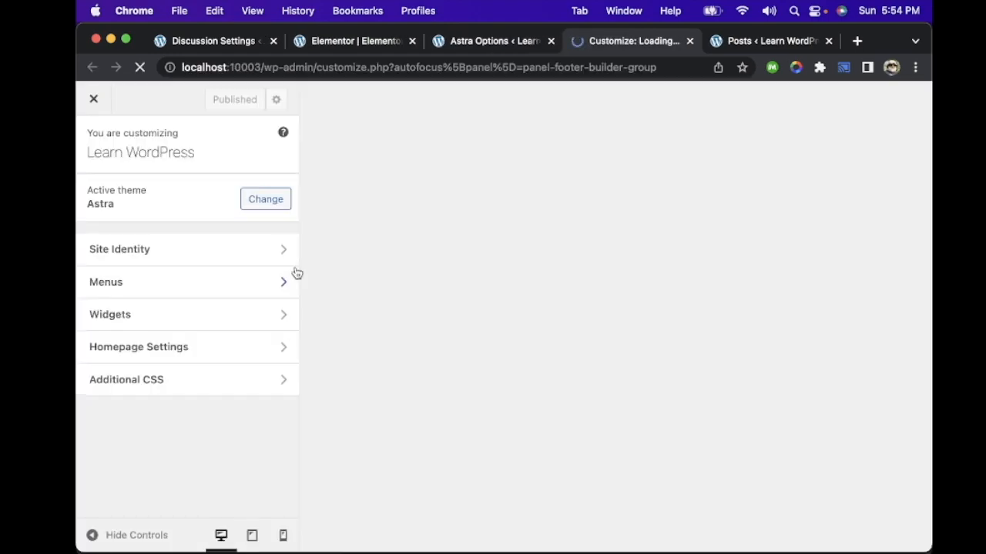
scroll(215, 266, "down", 5)
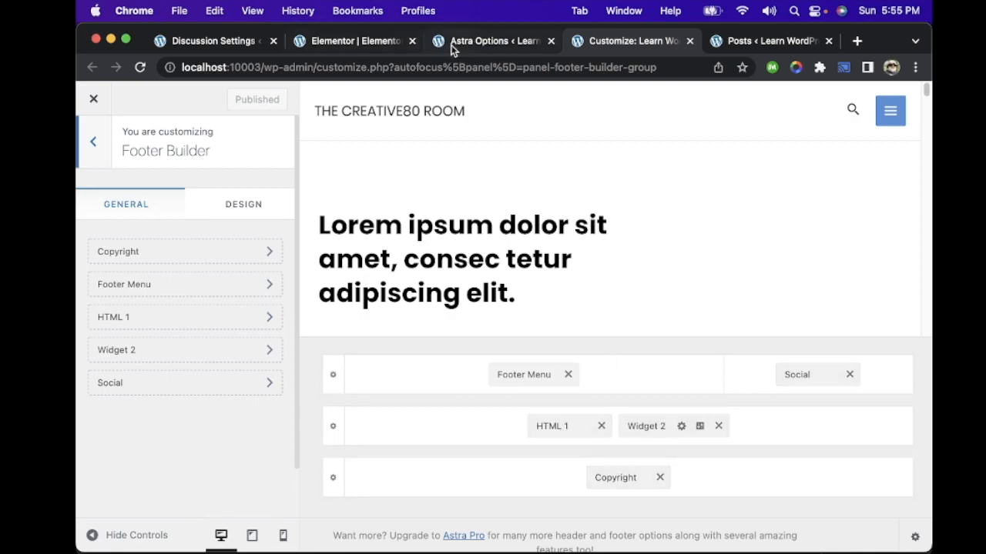
Step: Switch to the "My Skills" page editor, view the live page and examine its footer and copyright line
left_click(354, 43)
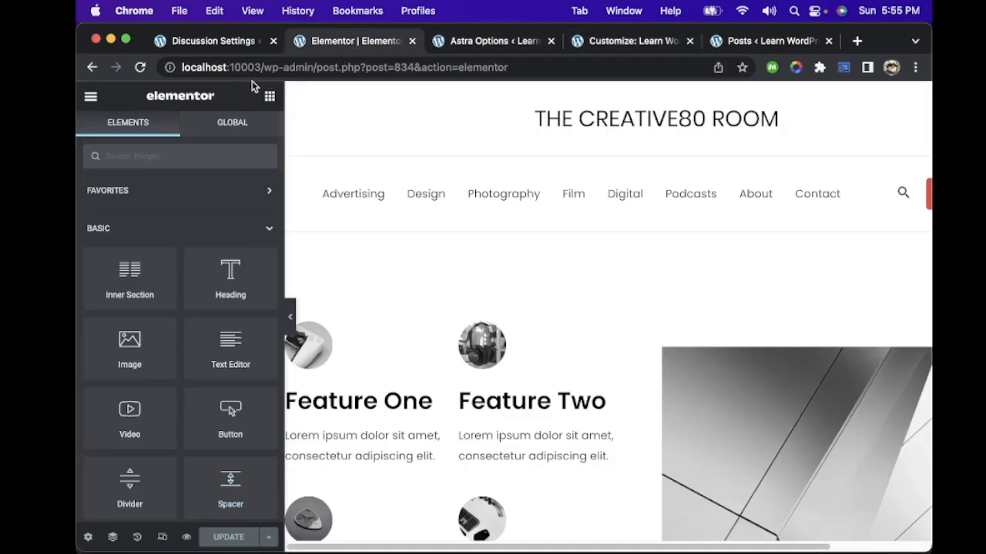
left_click(91, 97)
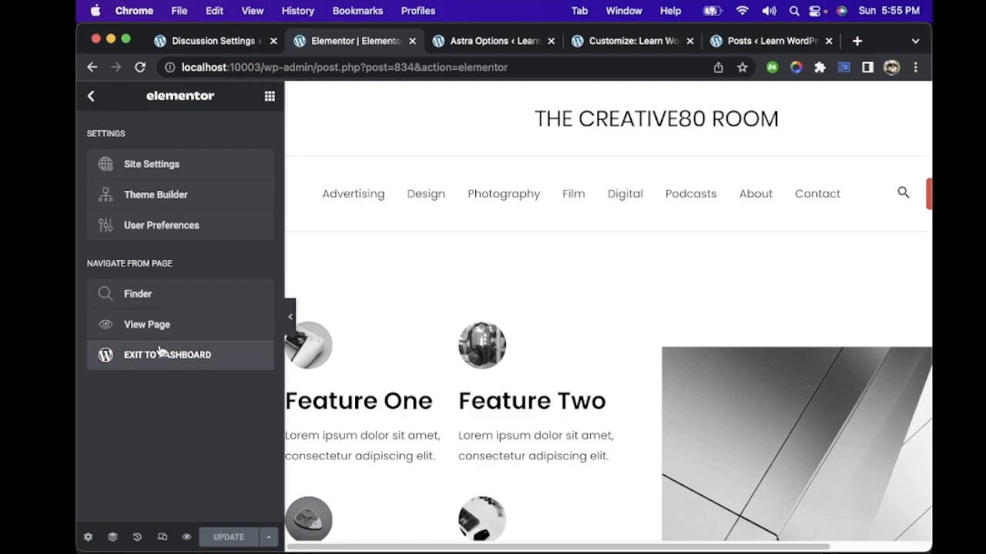
left_click(175, 327)
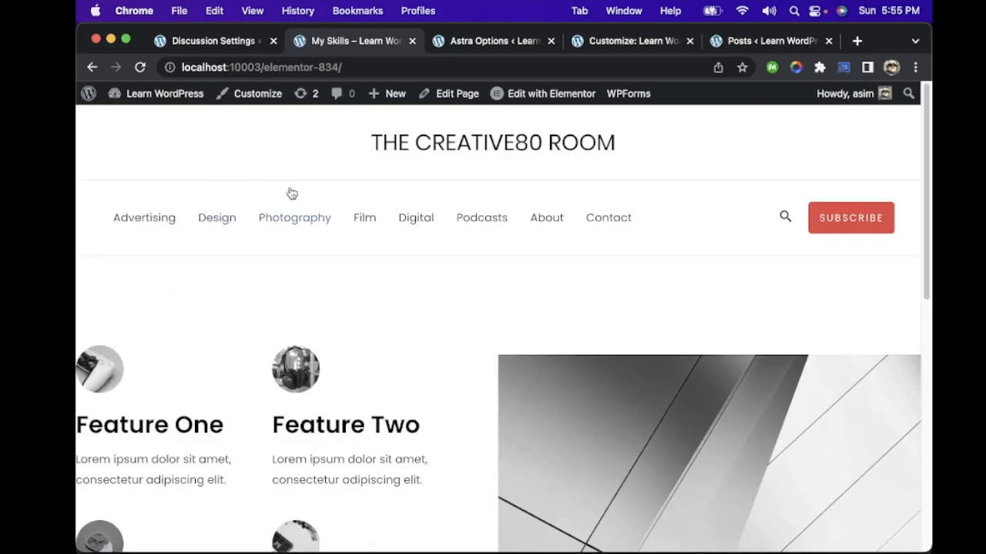
scroll(297, 288, "down", 10)
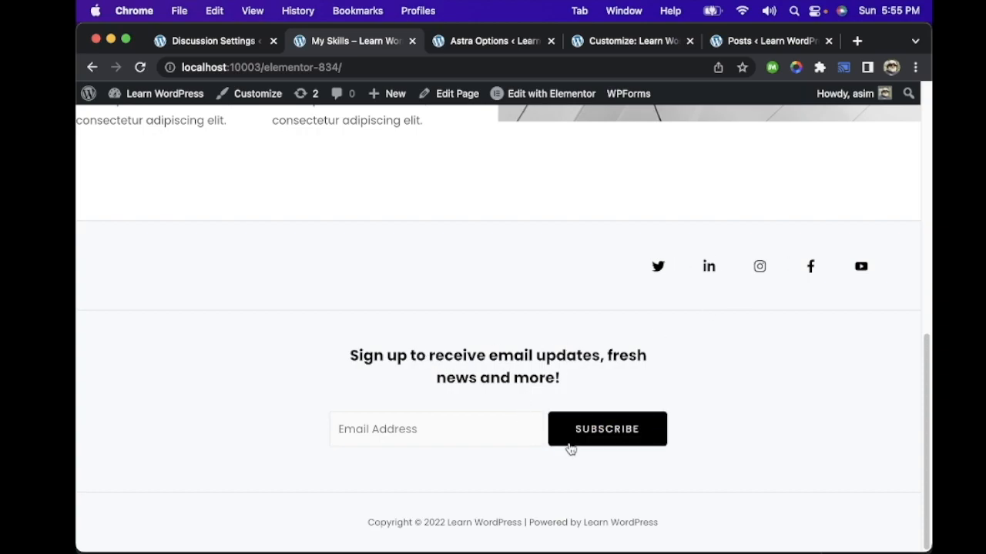
left_click_drag(360, 519, 654, 492)
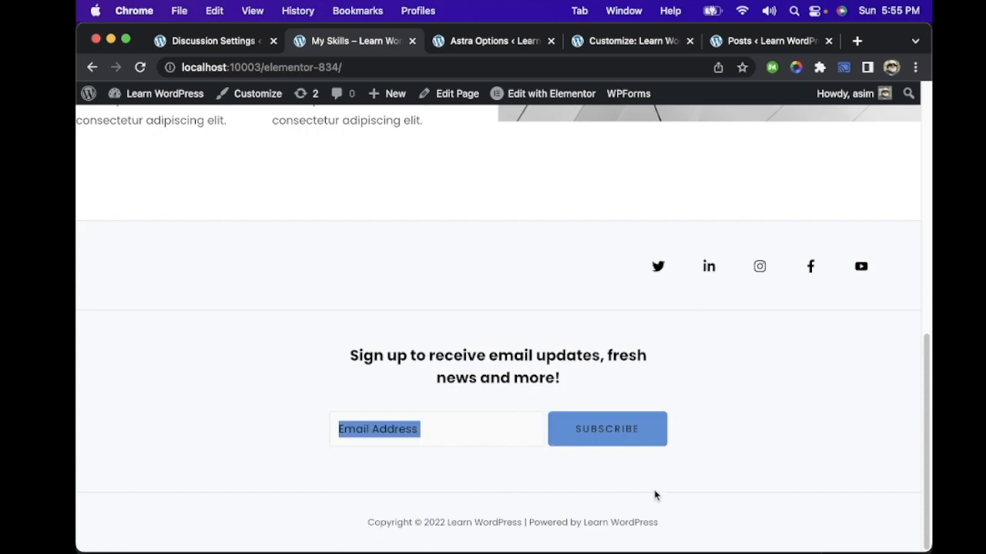
Step: Go back to the Footer Builder and view the Copyright element's settings, returning to the element list
left_click(647, 43)
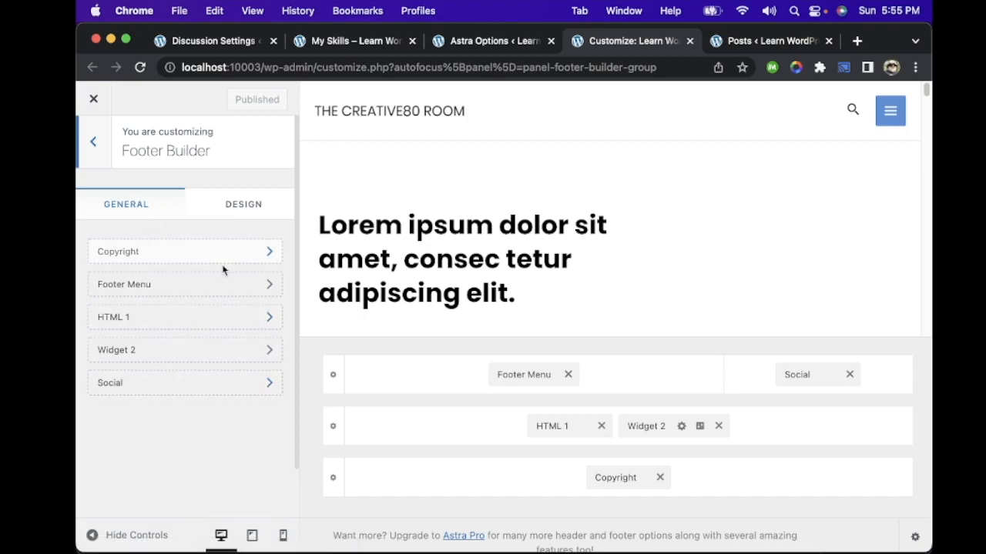
left_click(267, 256)
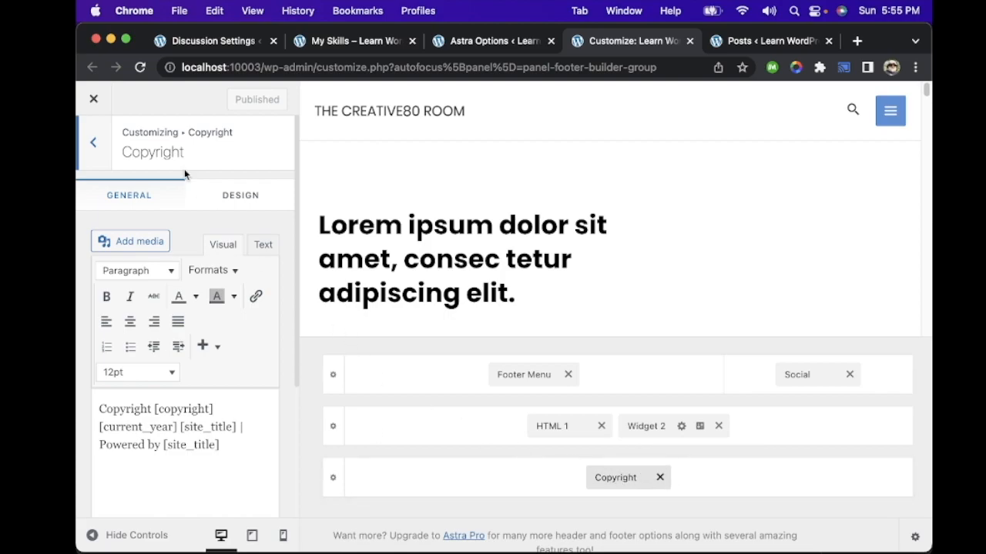
left_click(94, 140)
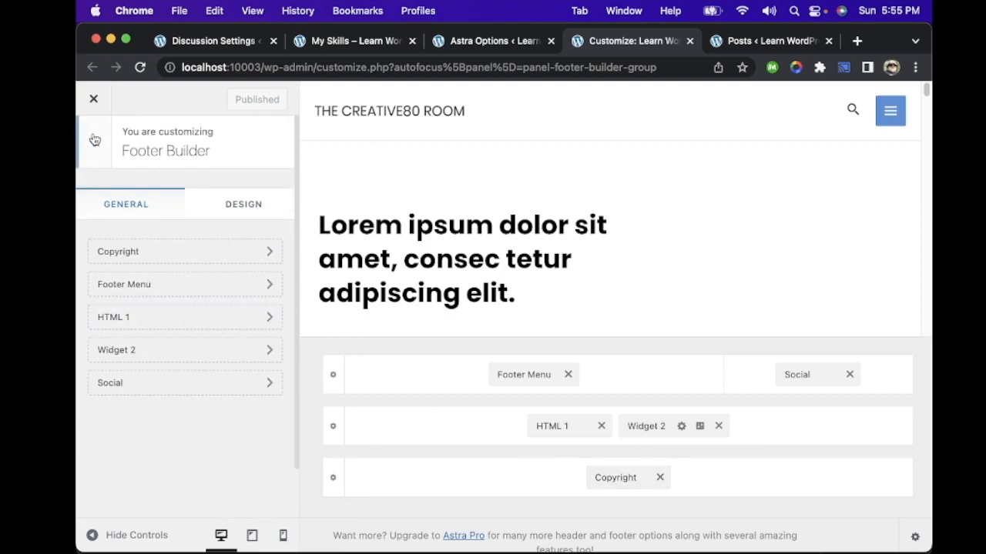
Step: Open the Widget 2 footer element, dismiss the block widgets welcome, view its subscribe form and return to the element list
left_click(158, 353)
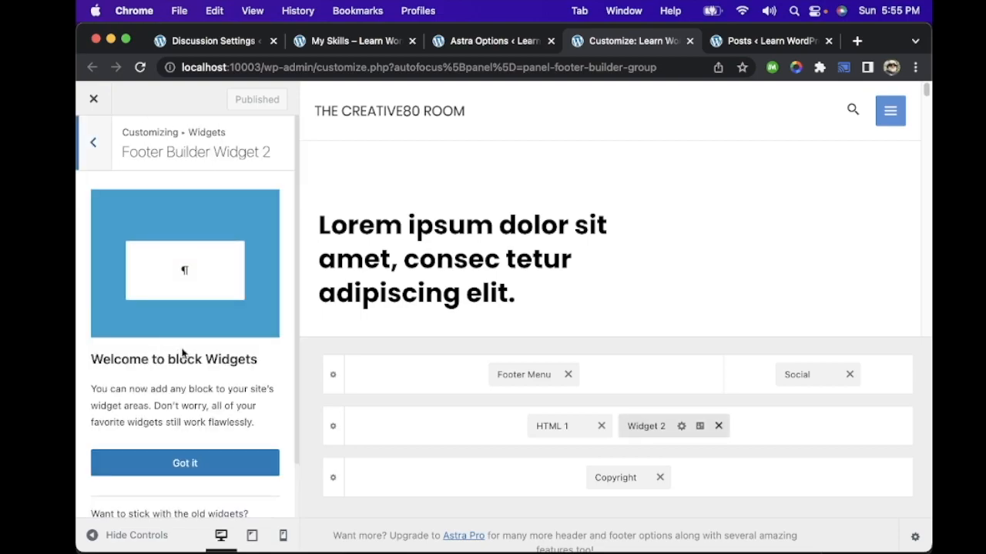
scroll(182, 377, "down", 1)
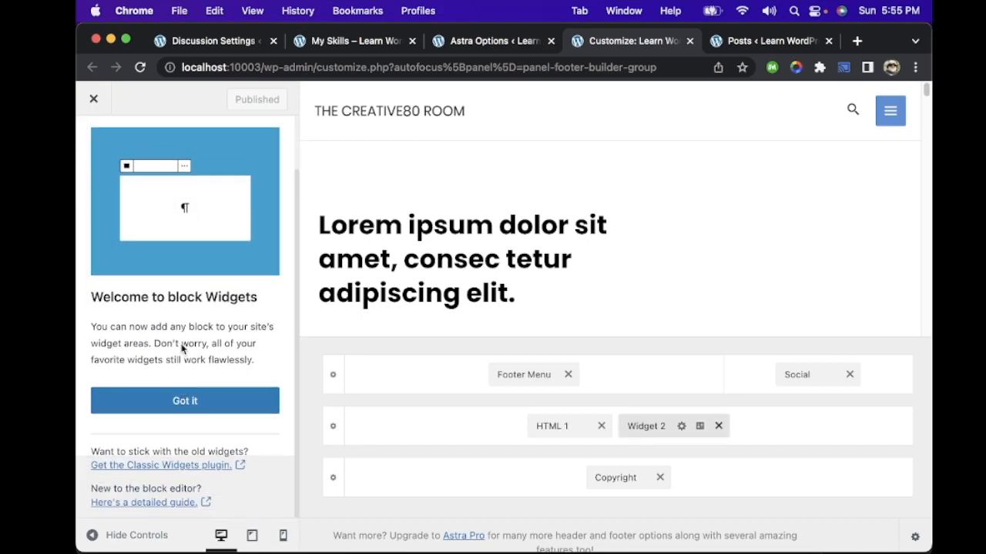
scroll(183, 330, "up", 1)
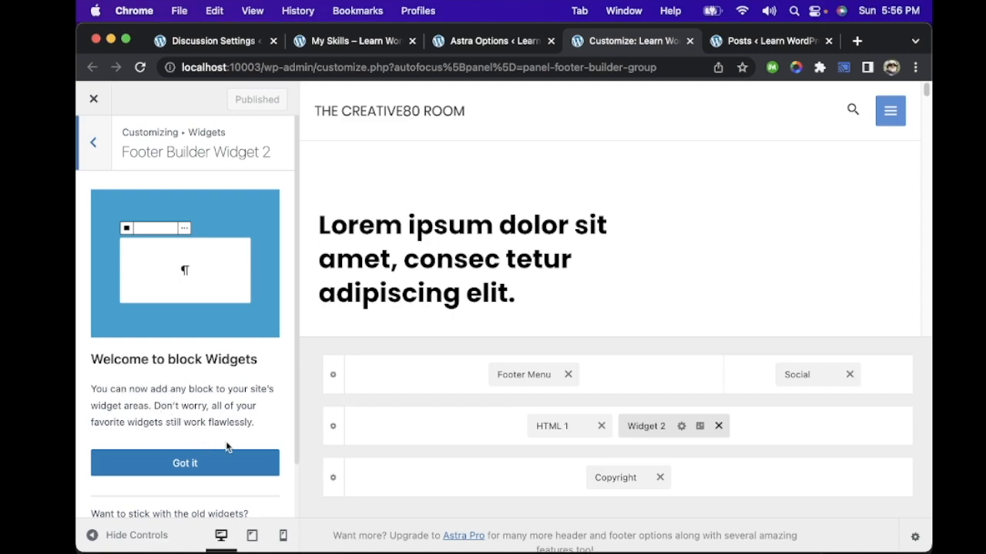
left_click(213, 465)
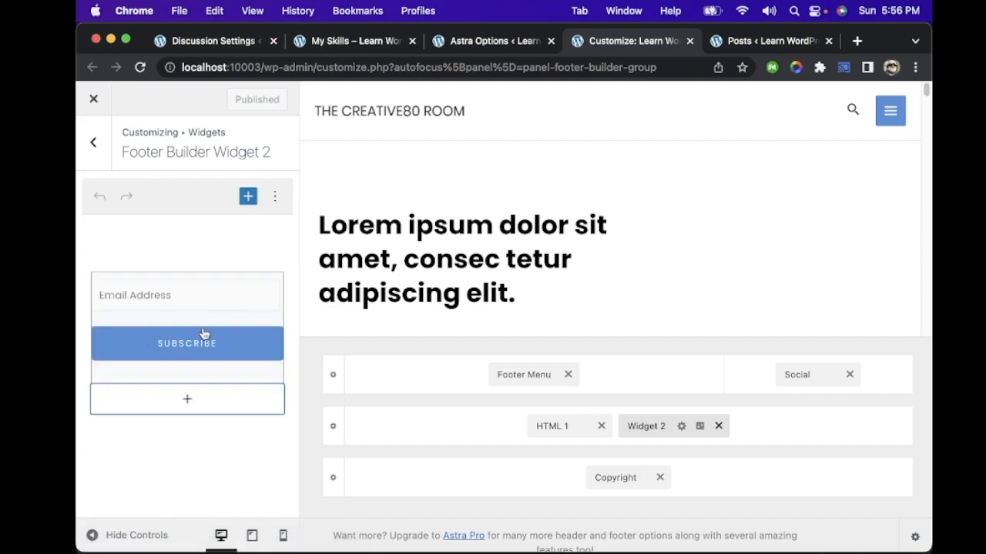
left_click(98, 157)
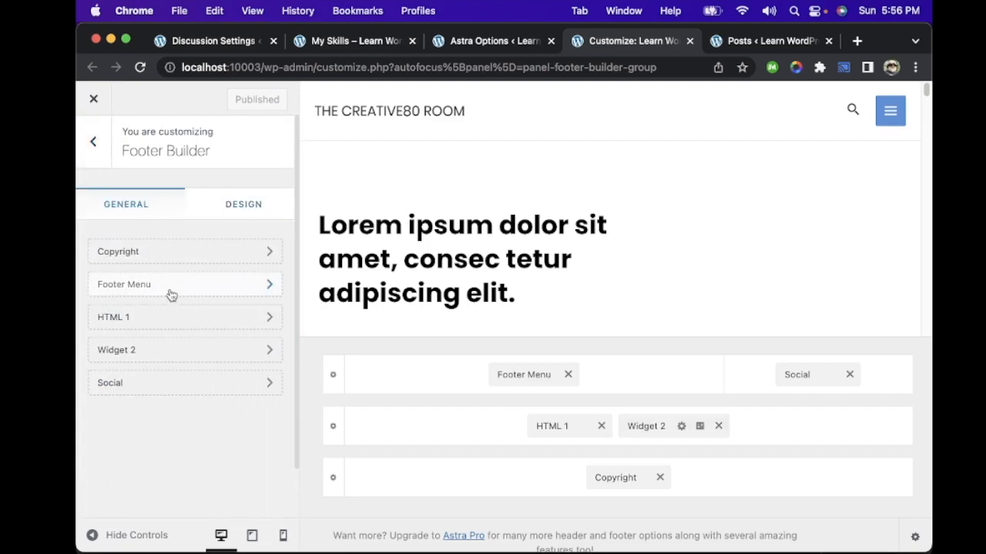
Step: Review the Footer Menu element's general and design settings, and return to the footer element list
left_click(162, 286)
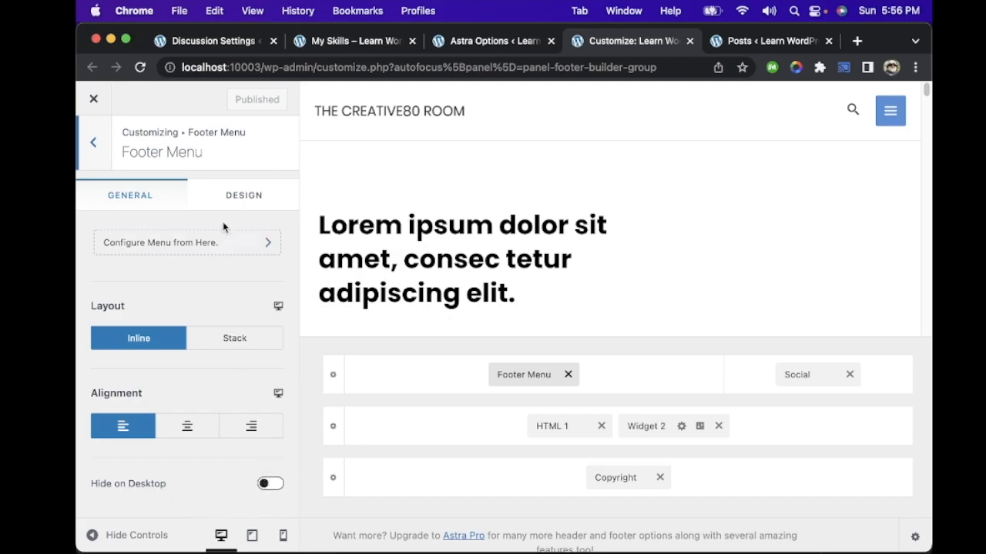
left_click(246, 206)
scroll(213, 341, "down", 2)
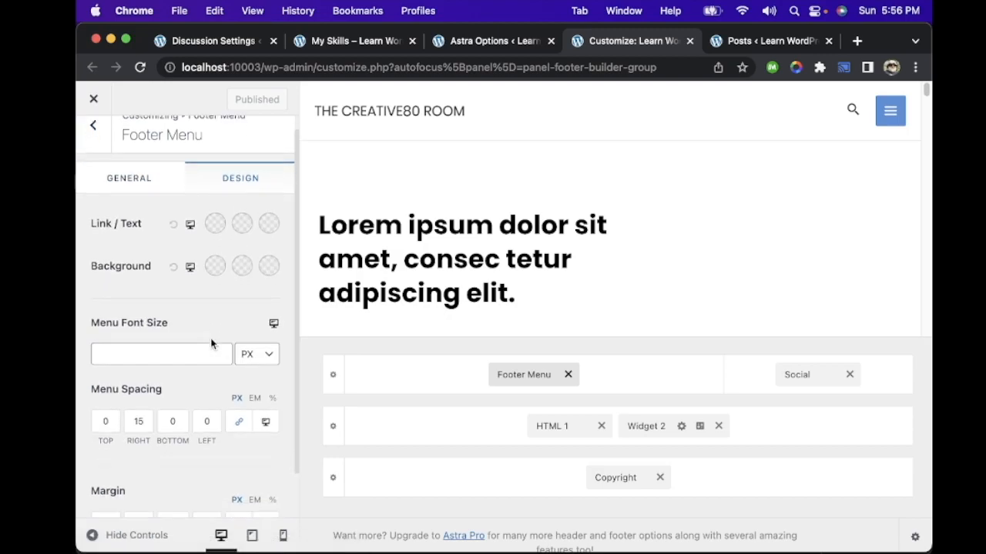
scroll(213, 343, "up", 2)
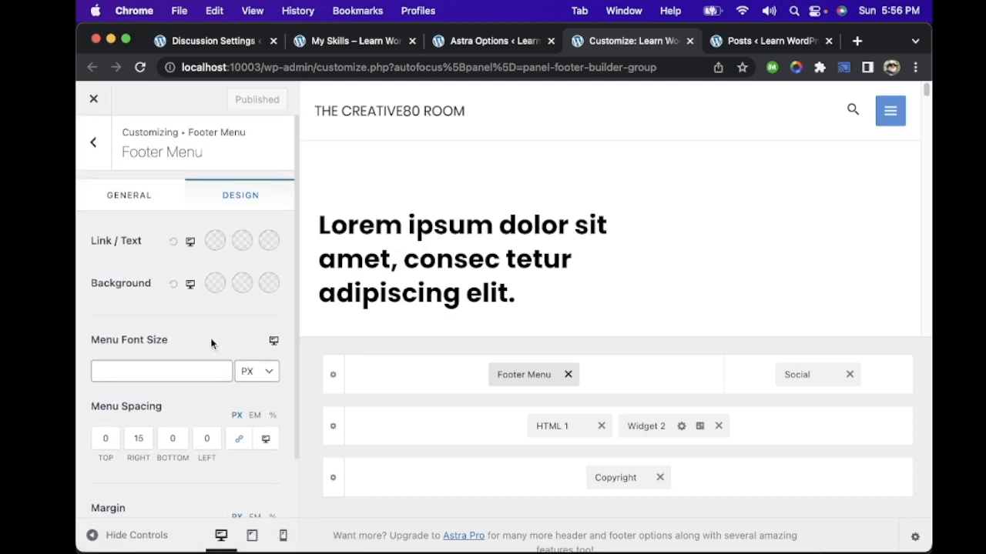
left_click(131, 205)
left_click(94, 145)
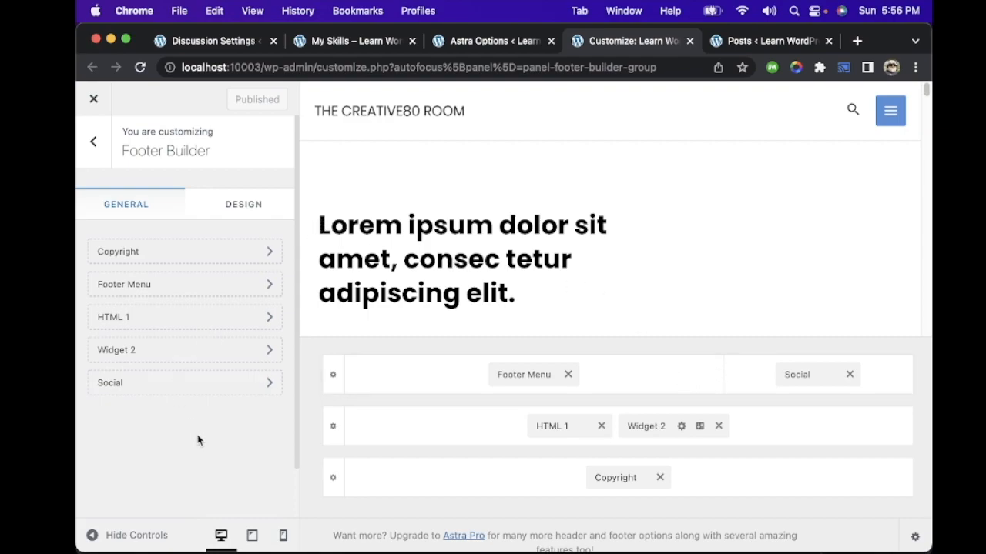
Step: Try two columns in the footer row holding the copyright, and restore it to one column
left_click(332, 477)
scroll(174, 331, "down", 4)
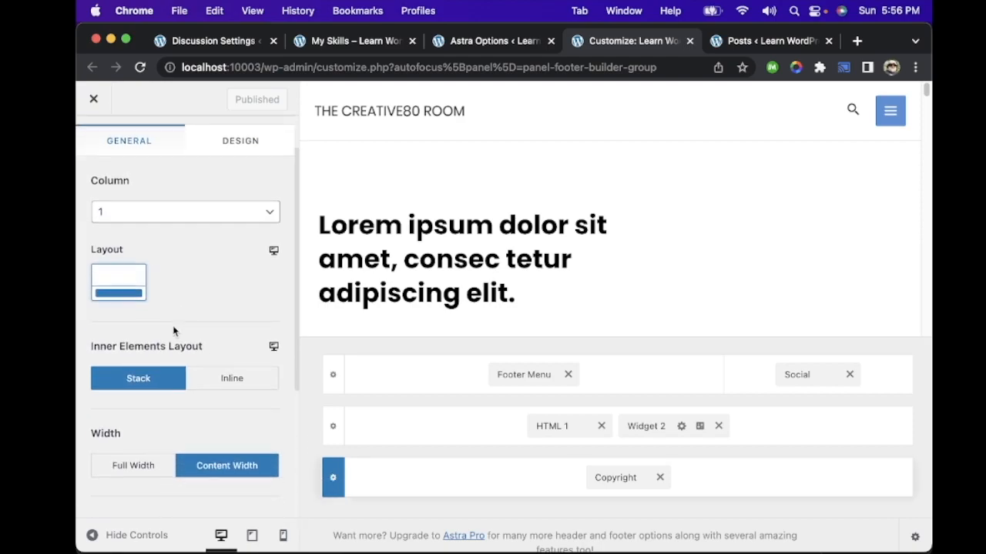
scroll(158, 216, "up", 2)
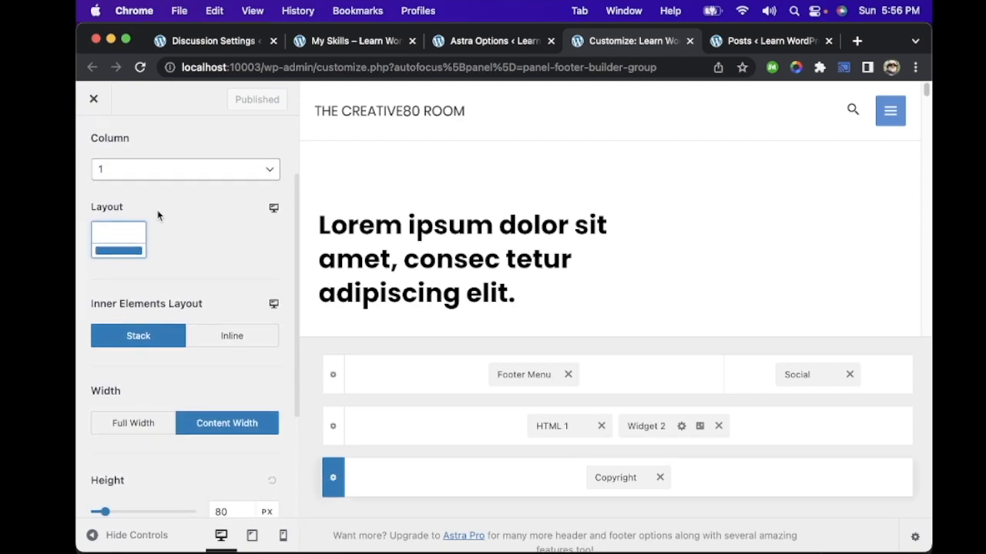
left_click(267, 192)
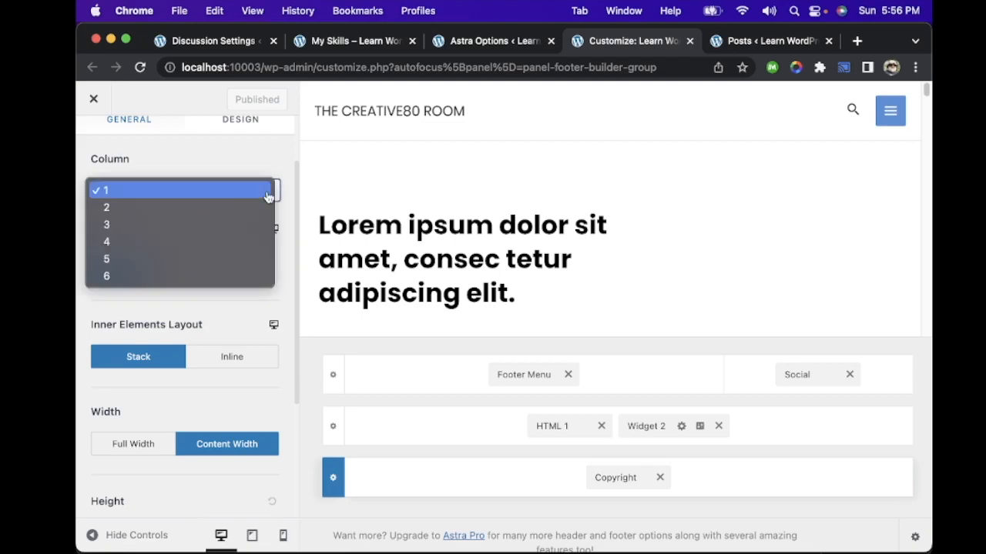
left_click(202, 208)
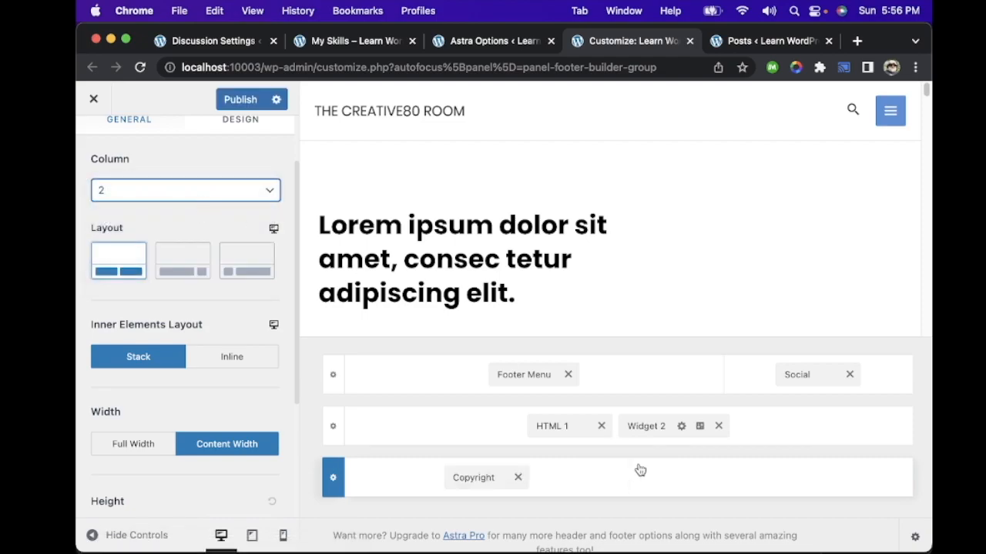
left_click(271, 190)
left_click(206, 170)
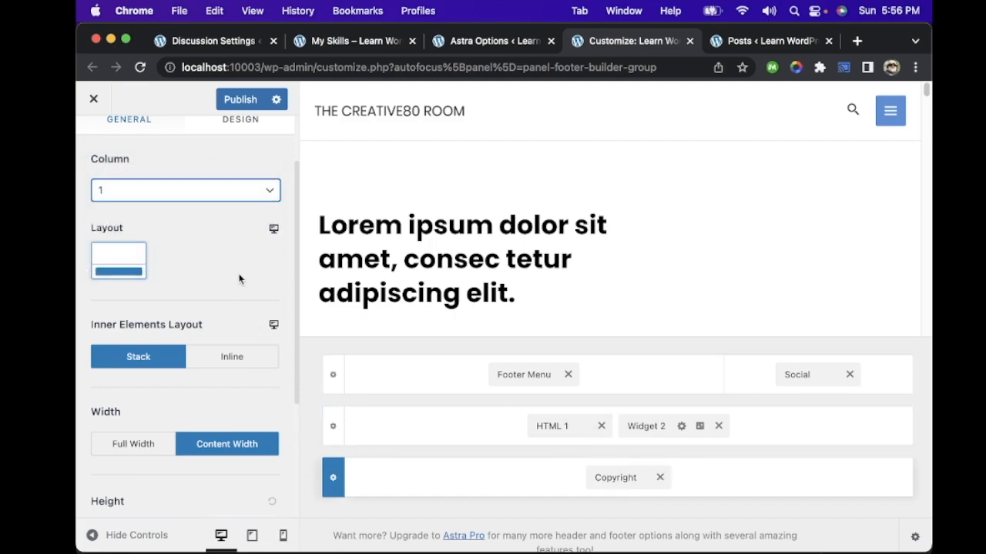
Step: Check the copyright row's remaining layout settings and the elements available for the Footer Menu row, without adding any
scroll(239, 280, "down", 5)
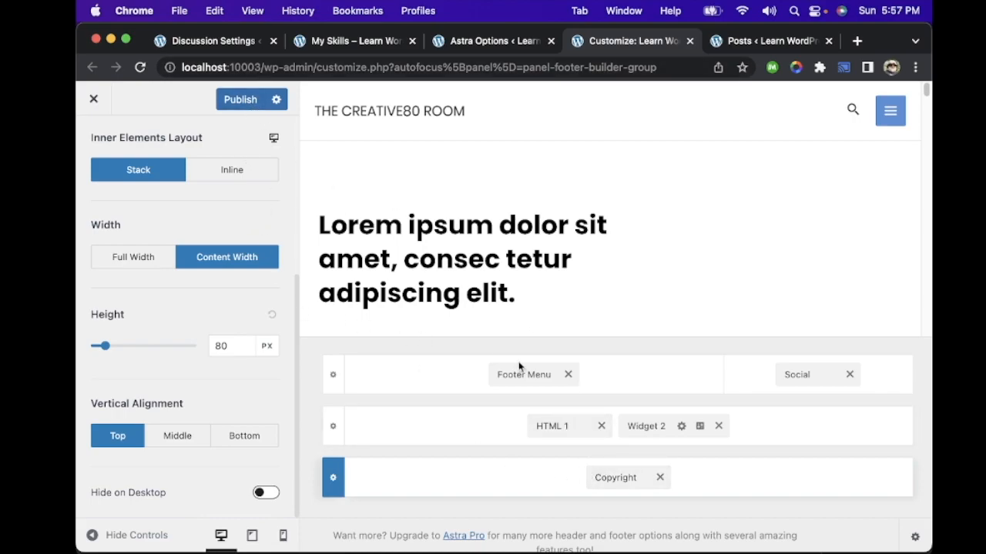
left_click(433, 383)
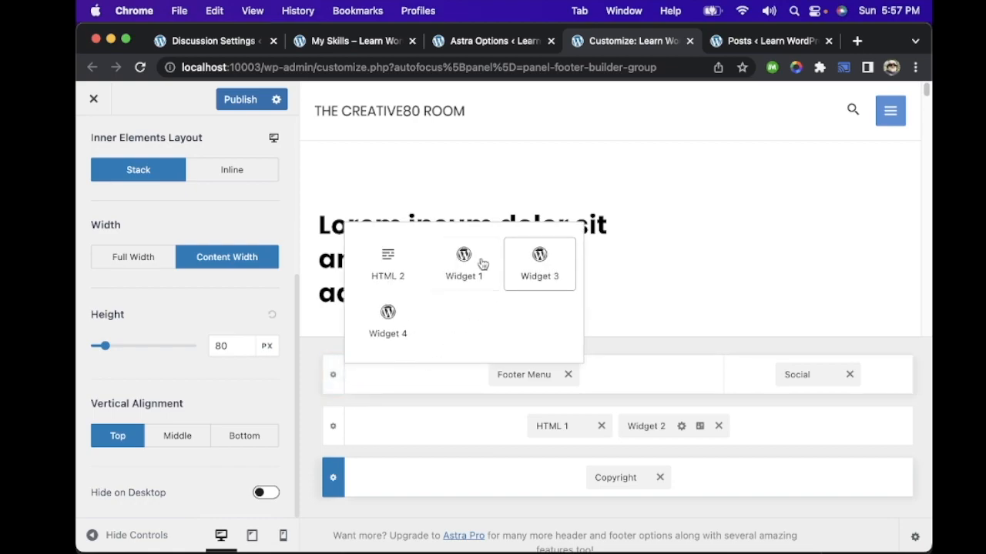
left_click(312, 358)
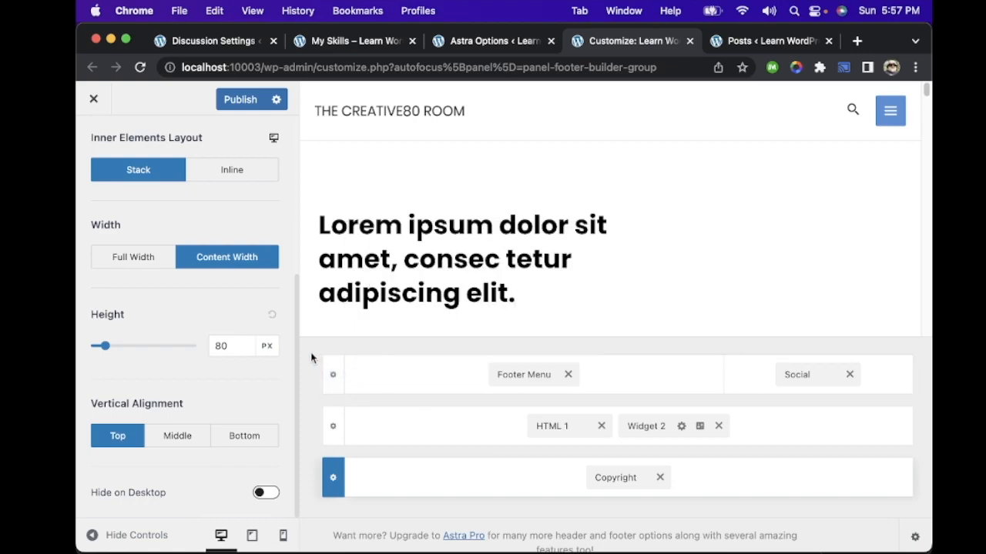
Step: Open the Above Footer row's settings and choose the two-column layout with a narrow first and wide second column
left_click(332, 375)
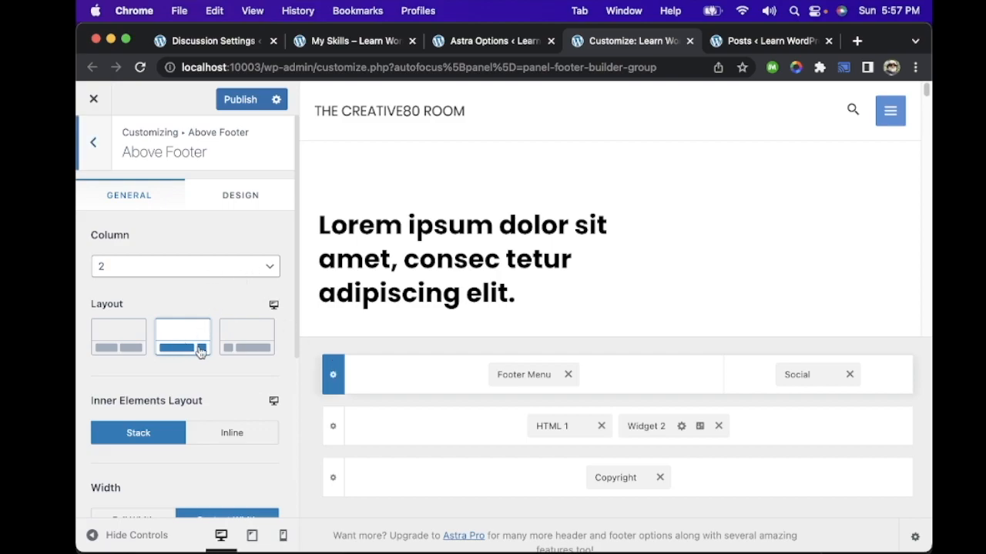
left_click(254, 346)
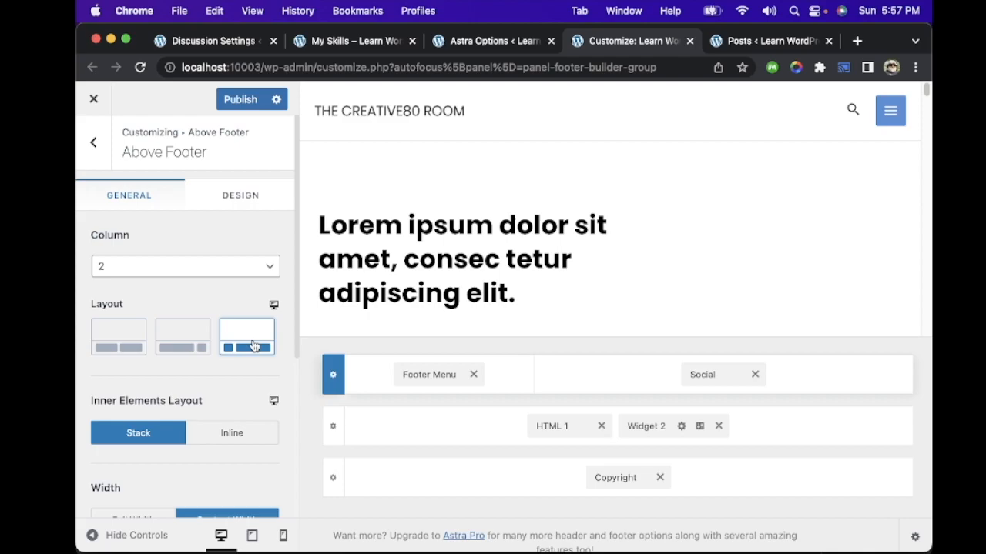
Step: Try the two-equal-columns layout for the Above Footer row and review its column counts, width, height and vertical alignment options
left_click(200, 346)
left_click(131, 338)
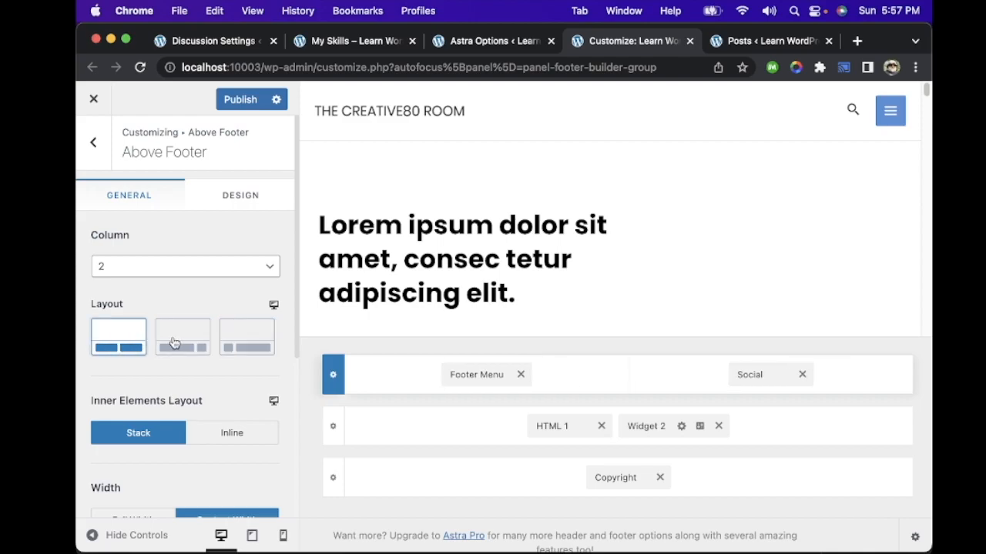
left_click(215, 269)
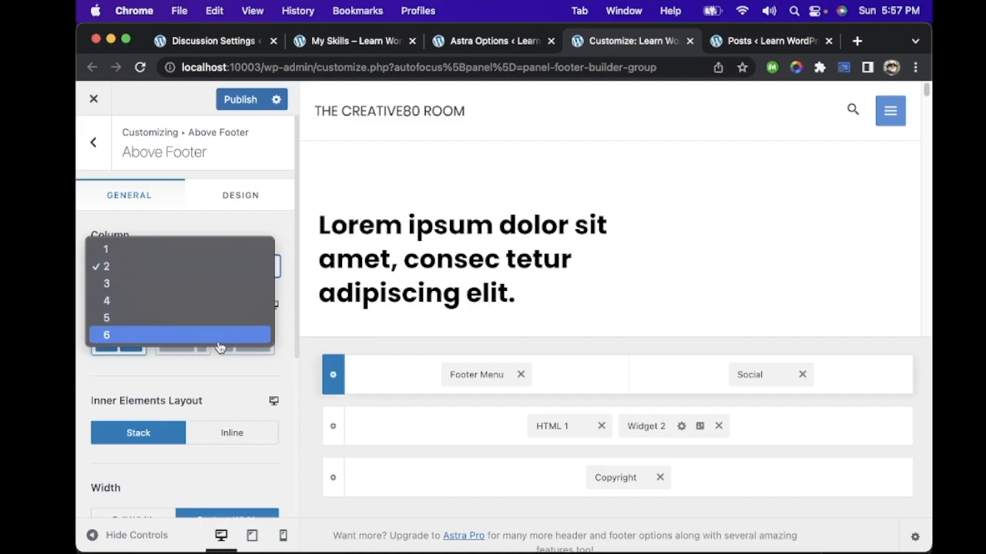
left_click(218, 385)
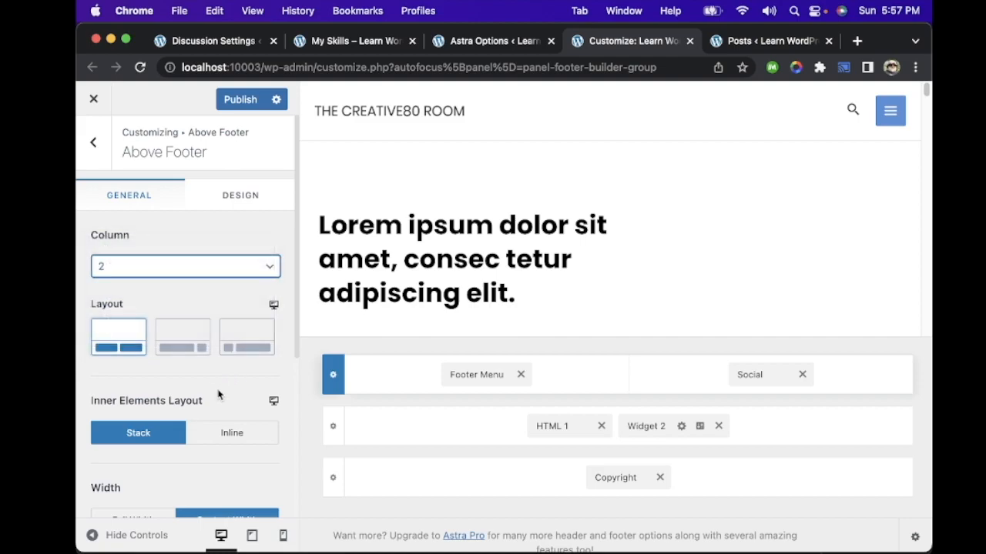
scroll(220, 393, "down", 5)
scroll(219, 393, "down", 2)
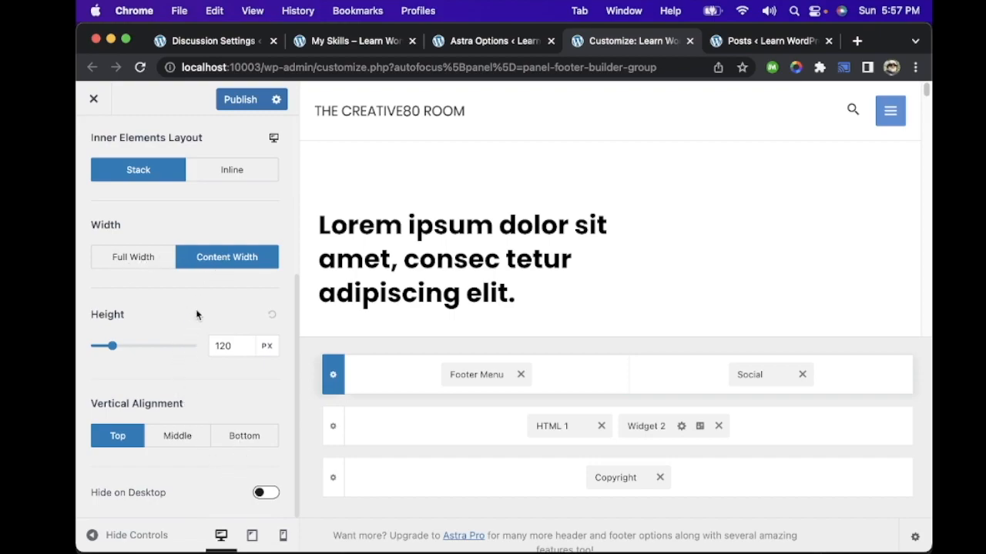
scroll(196, 314, "up", 6)
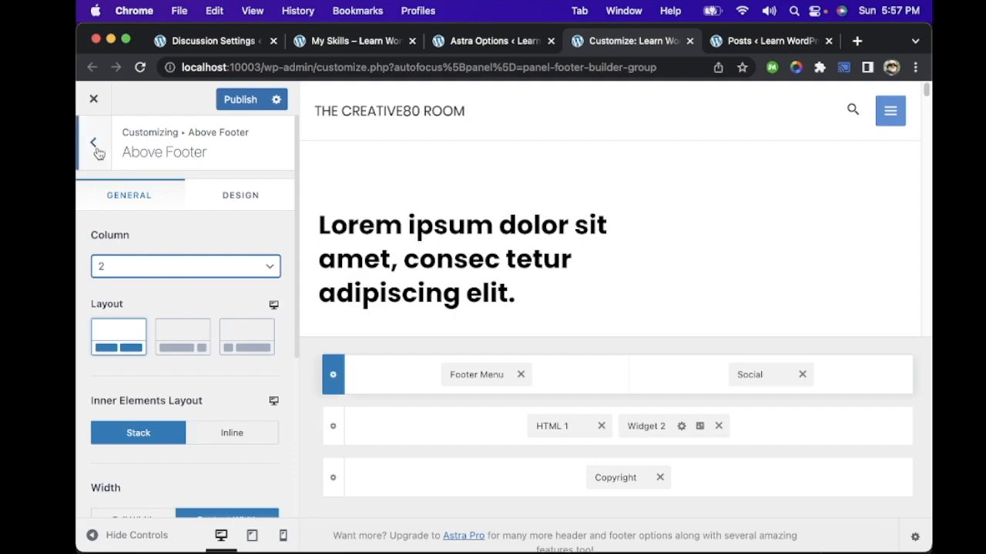
Step: Exit the Footer Builder without saving its changes, and open Astra's Header Builder from the Astra options page
left_click(98, 152)
left_click(94, 99)
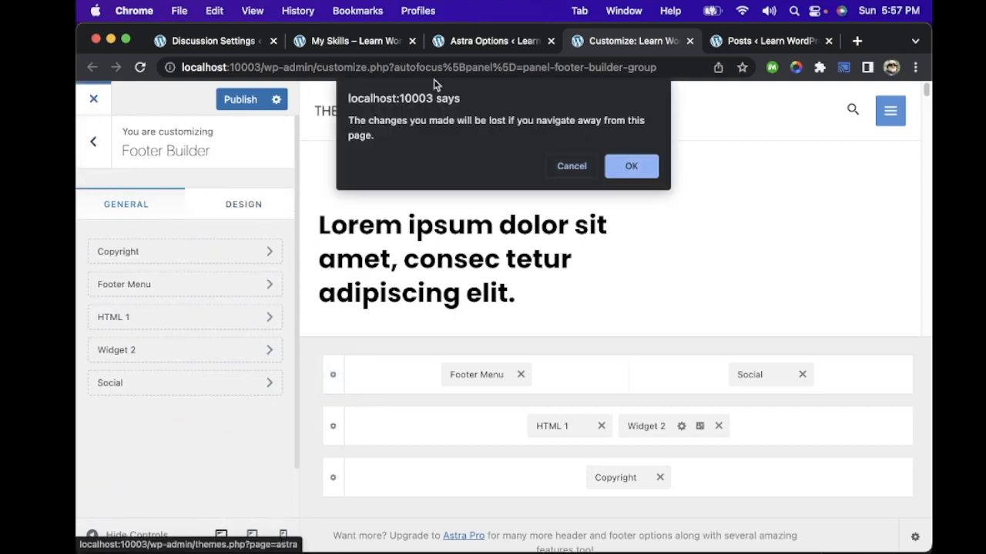
left_click(630, 166)
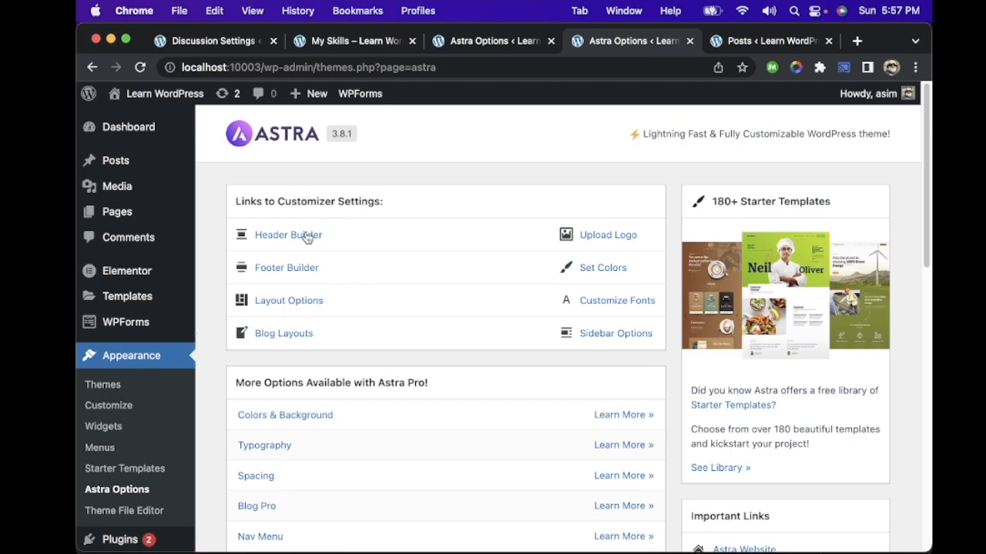
left_click(306, 238)
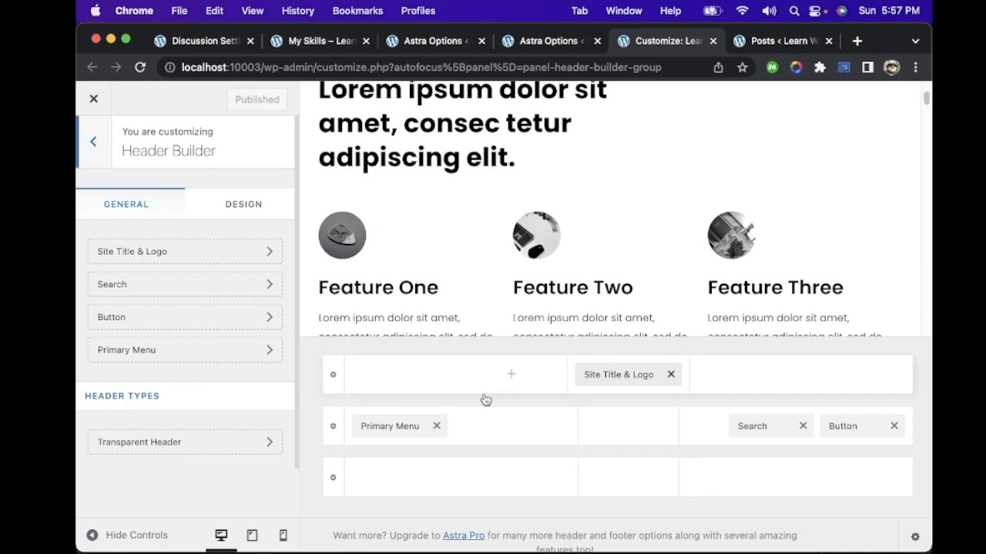
Step: Review the Primary Header row's height setting and the theme's menu locations, and return to the Header Builder
left_click(333, 426)
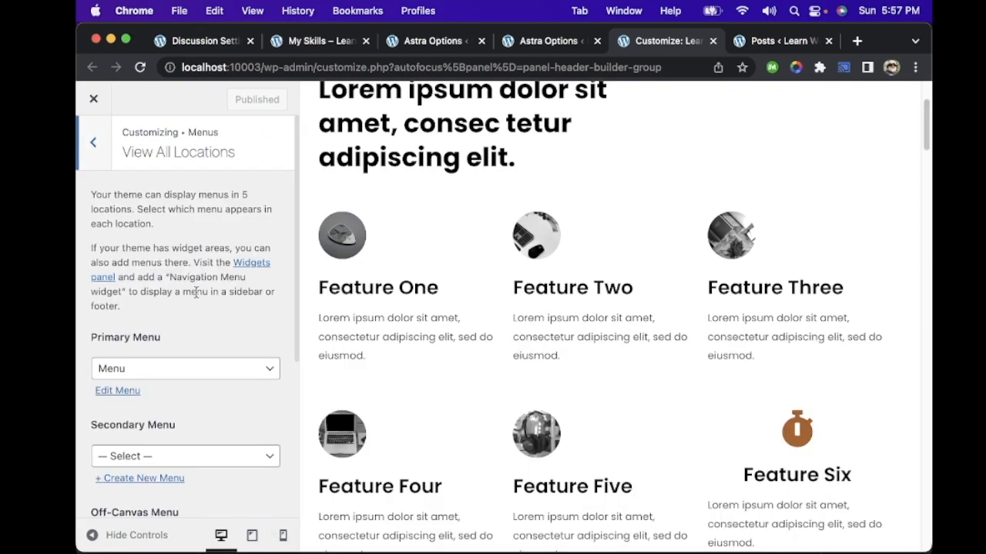
scroll(197, 292, "down", 5)
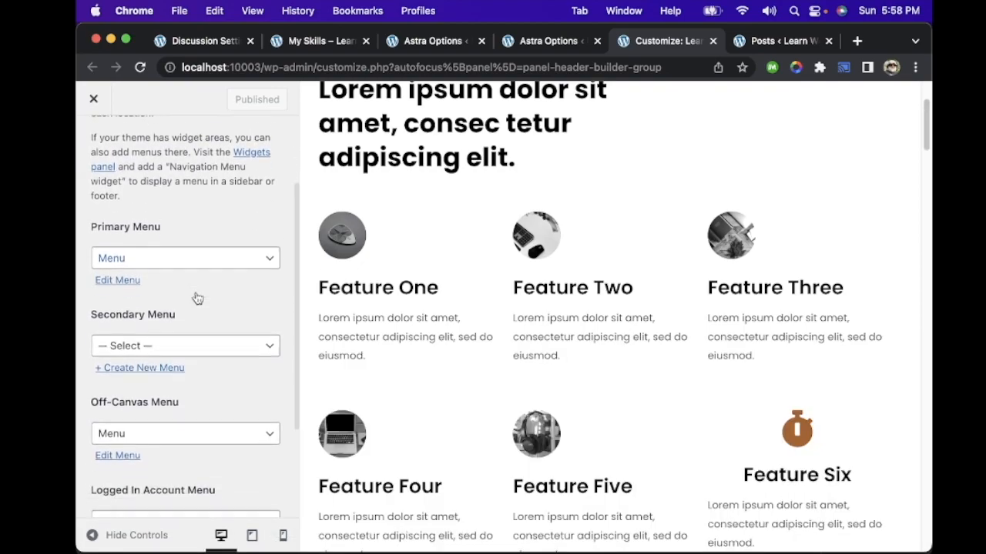
scroll(197, 302, "down", 1)
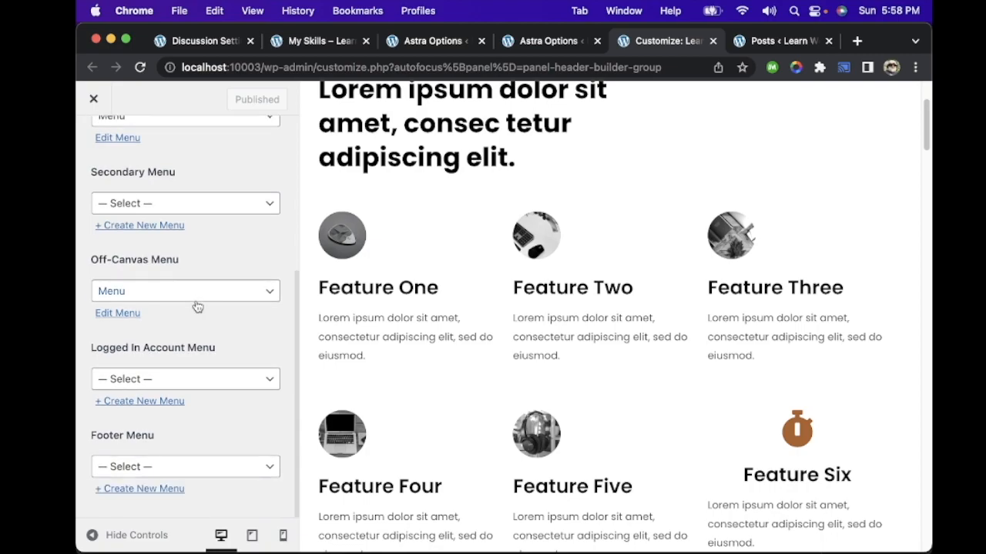
scroll(197, 308, "up", 6)
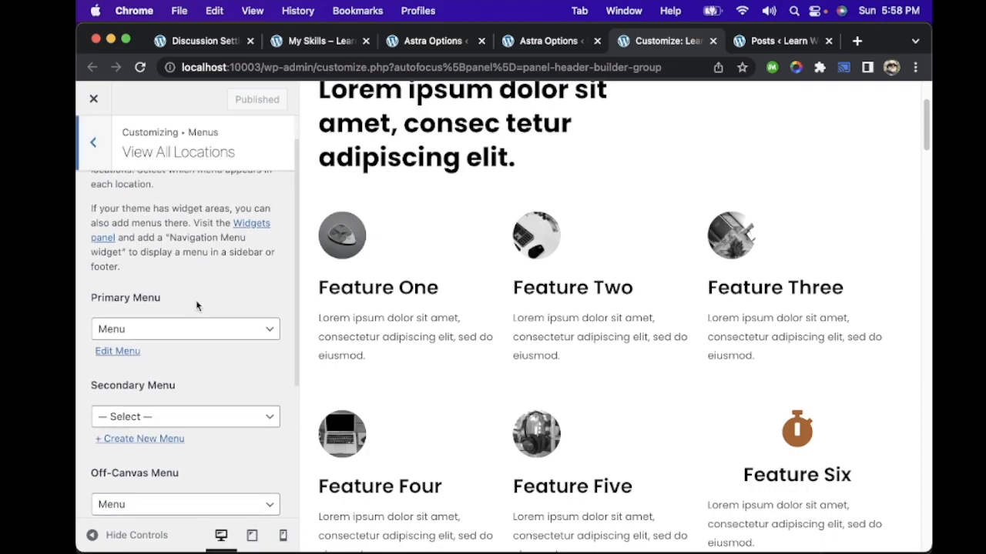
left_click(107, 146)
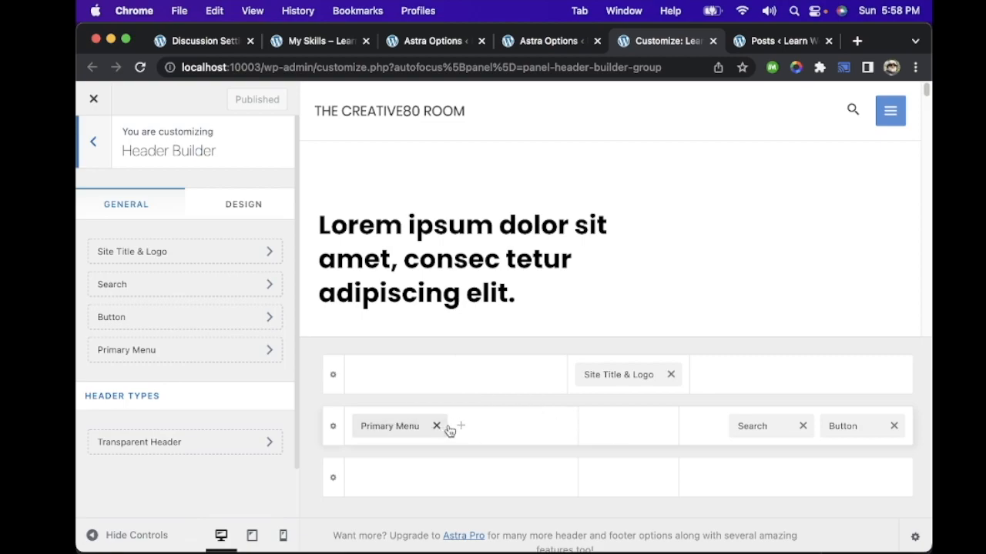
Step: Open the Primary Menu header element and examine its general and design settings, including submenu, colour, font and spacing options
left_click_drag(408, 425, 521, 438)
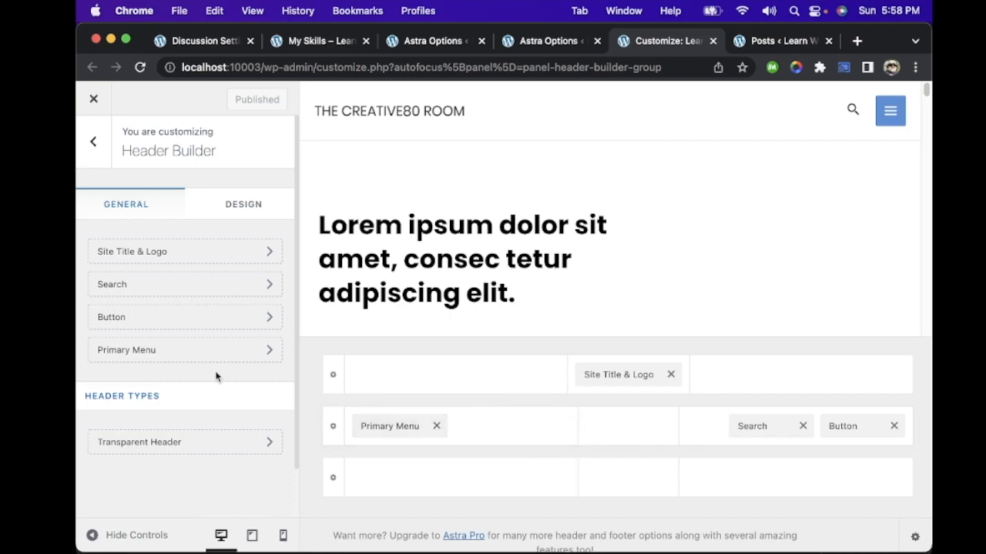
left_click(199, 353)
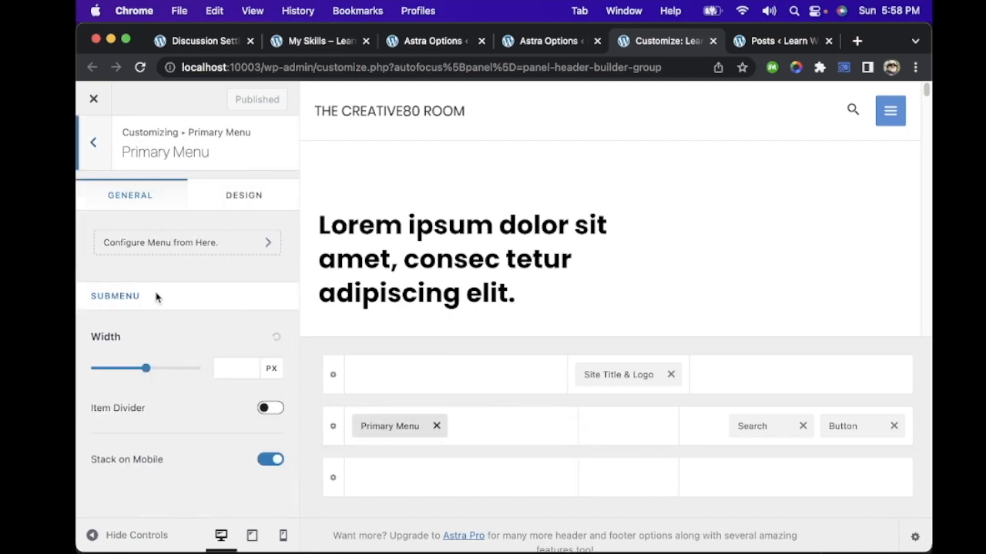
left_click(248, 209)
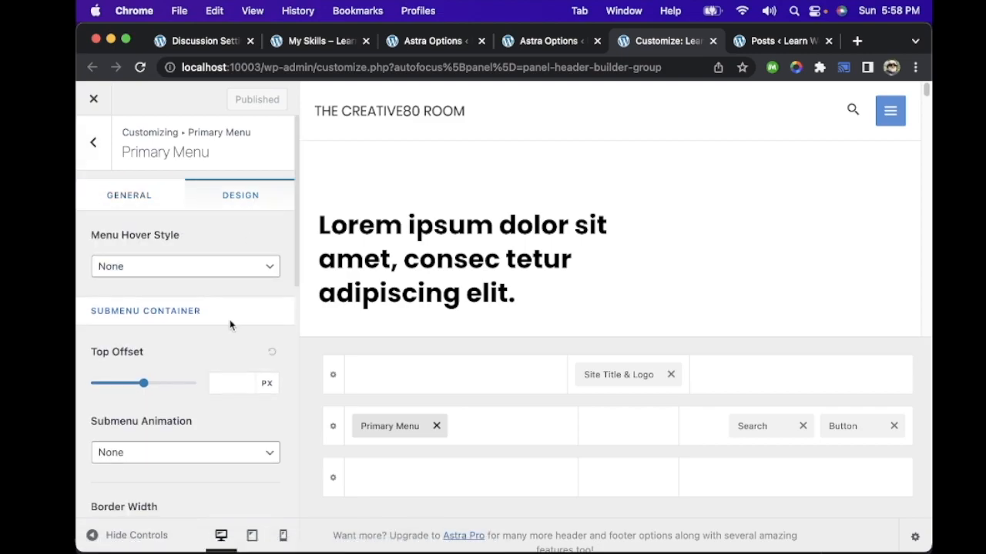
scroll(229, 320, "down", 5)
scroll(230, 319, "down", 6)
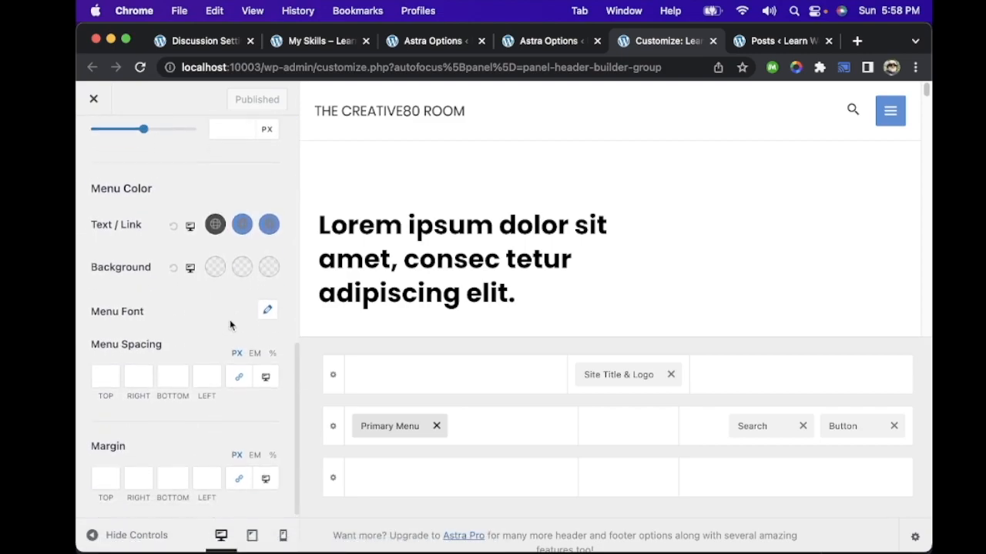
scroll(189, 278, "up", 10)
Step: Set the Primary Menu's hover style to Underline, publish it, and reload the My Skills page to check the menu
left_click(189, 277)
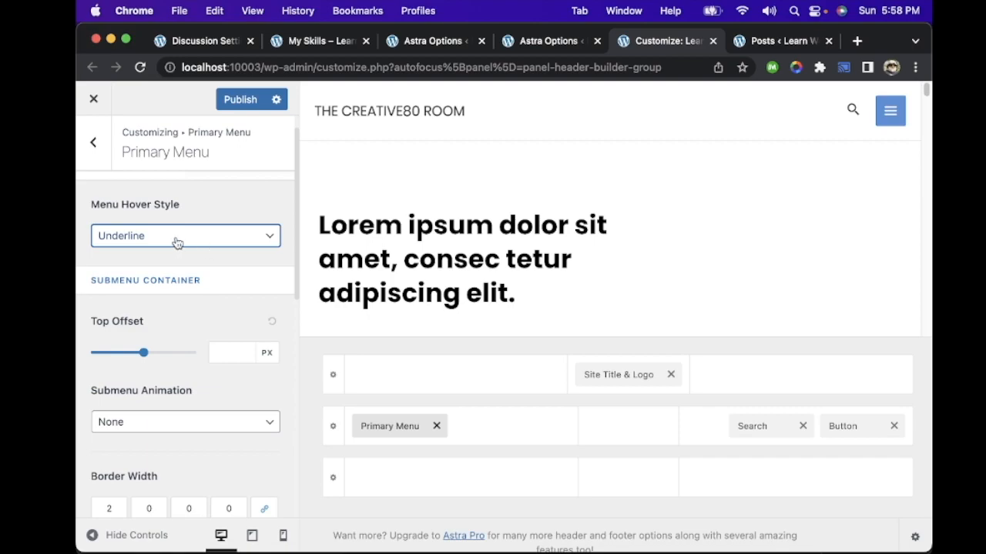
left_click(177, 238)
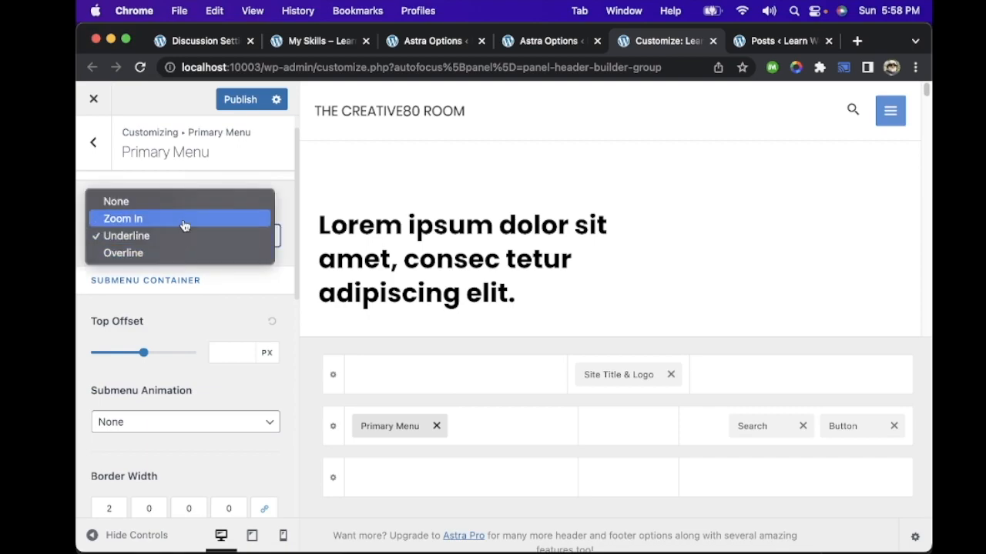
left_click(171, 235)
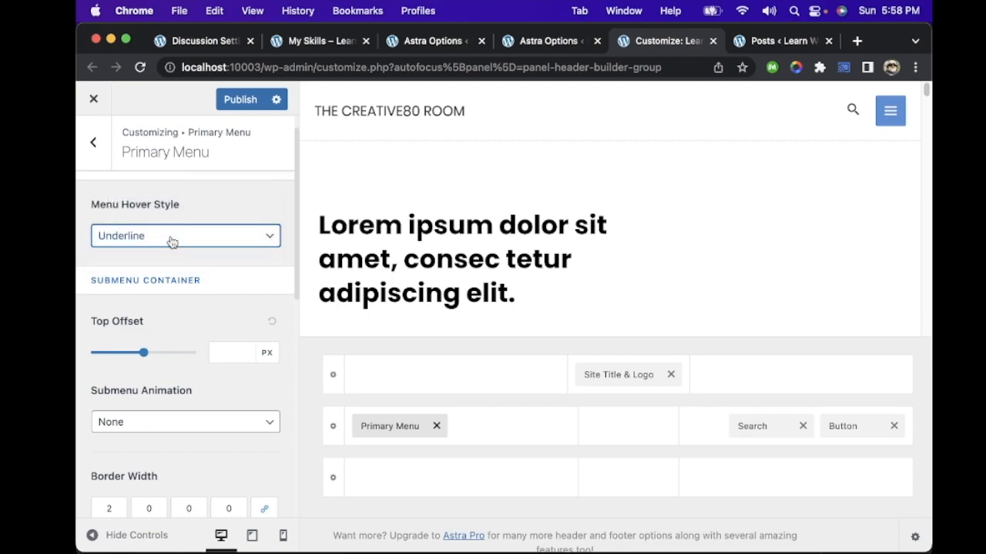
left_click(254, 99)
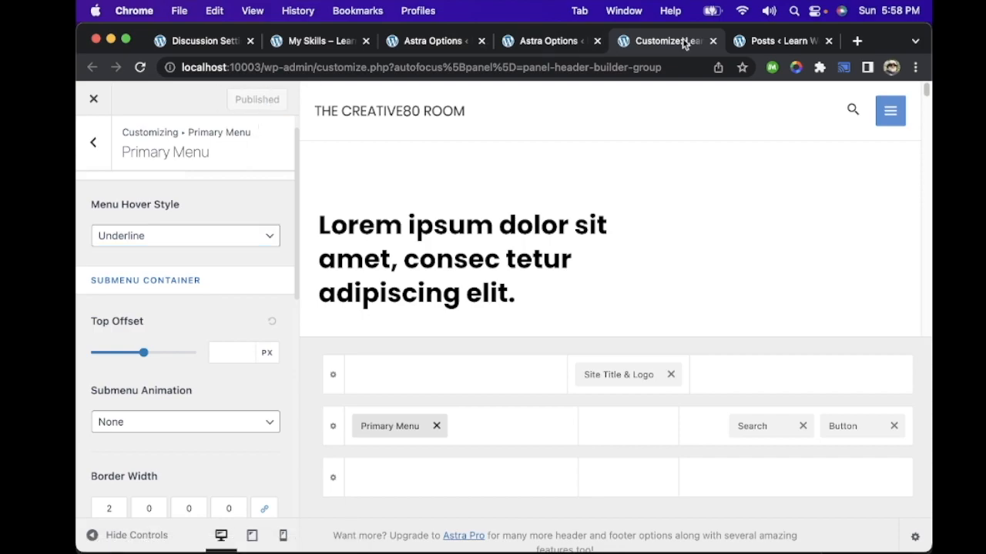
left_click(339, 43)
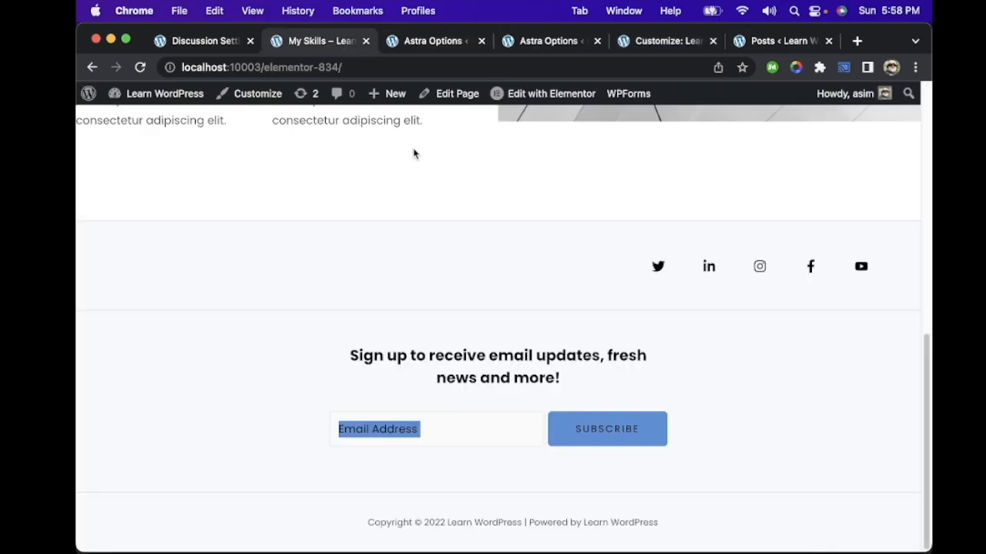
key("super+r")
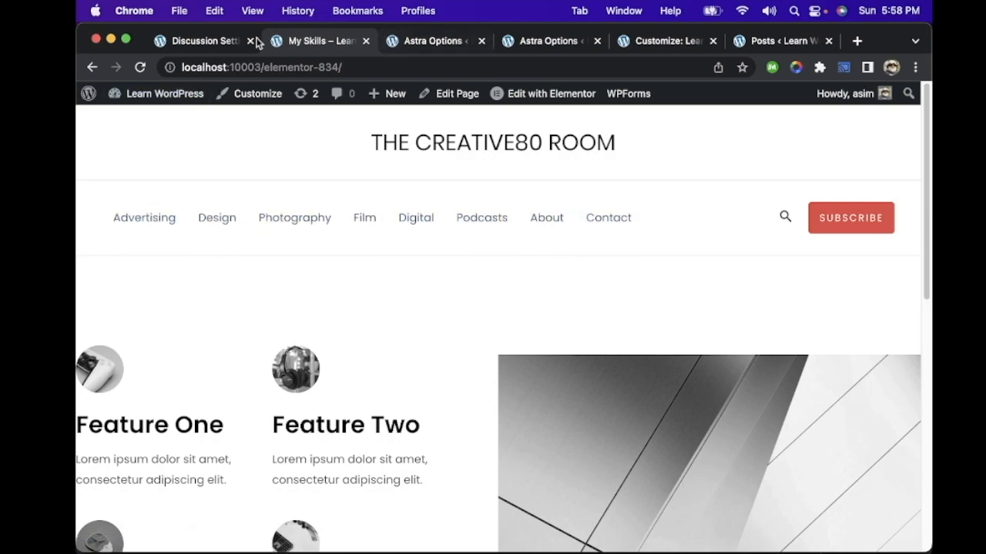
Step: Close the Discussion Settings and Posts browser tabs and return to the Primary Menu design settings
left_click(223, 40)
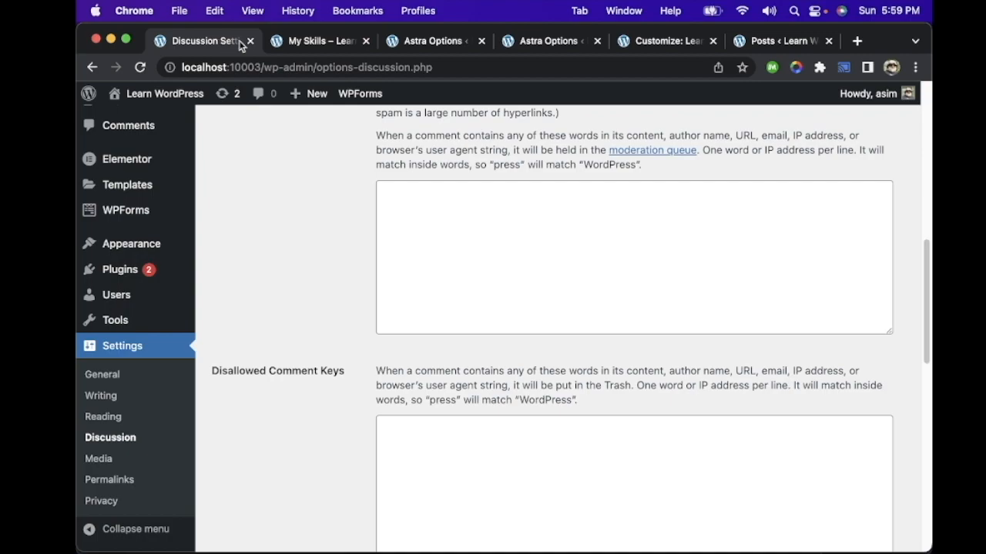
left_click(250, 41)
left_click(665, 42)
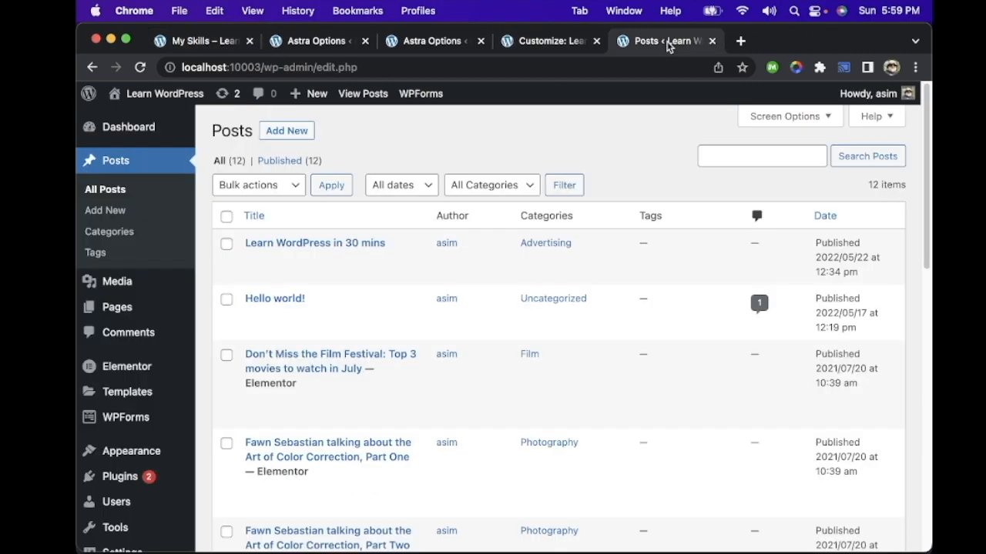
left_click(711, 41)
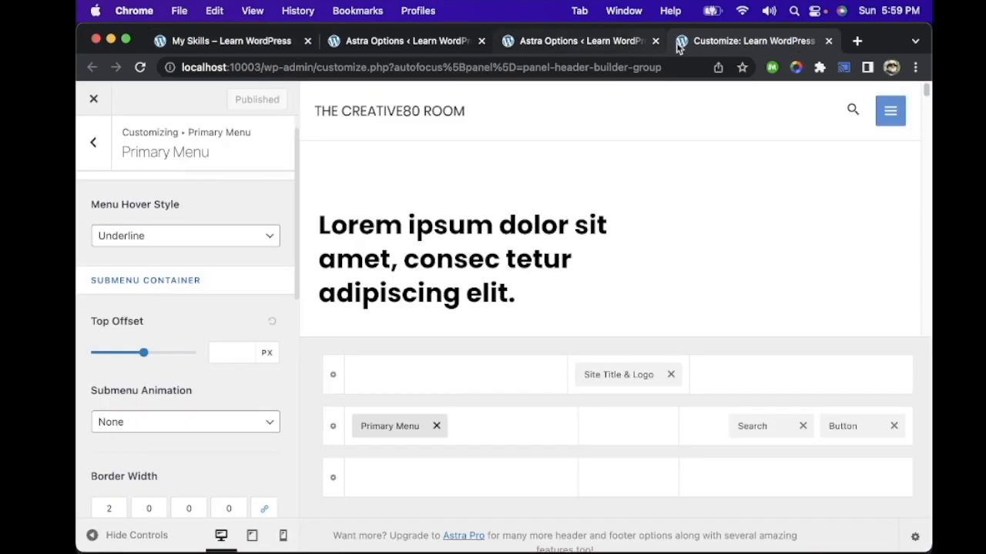
Step: Set the Primary Menu's hover style to Zoom In, publish it, and reload the My Skills page to check the effect
left_click(232, 239)
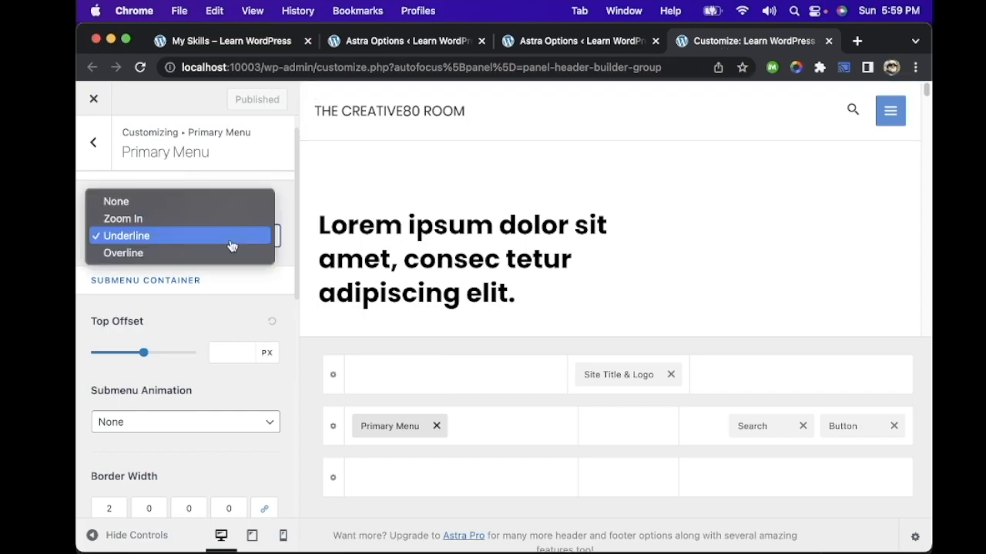
left_click(168, 222)
left_click(243, 100)
left_click(254, 39)
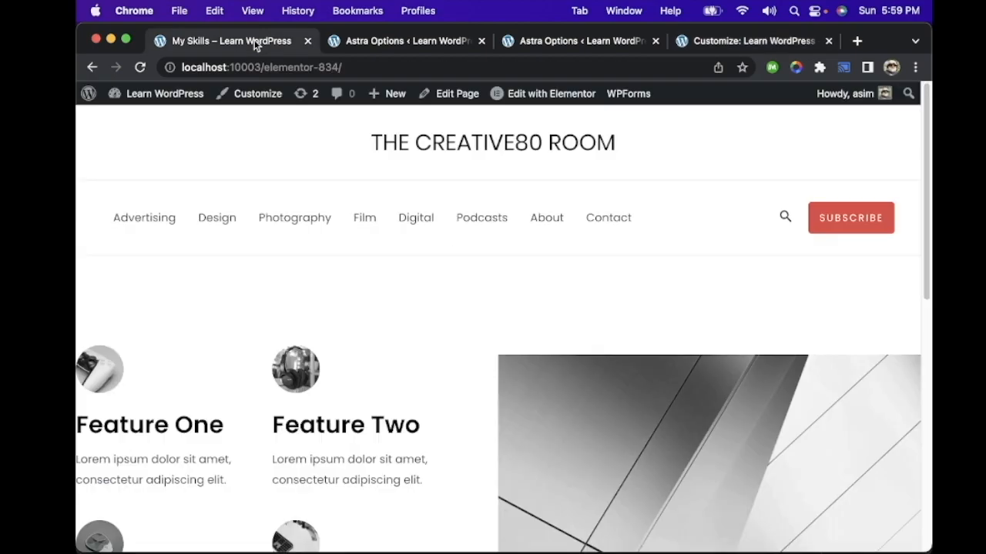
key("super+r")
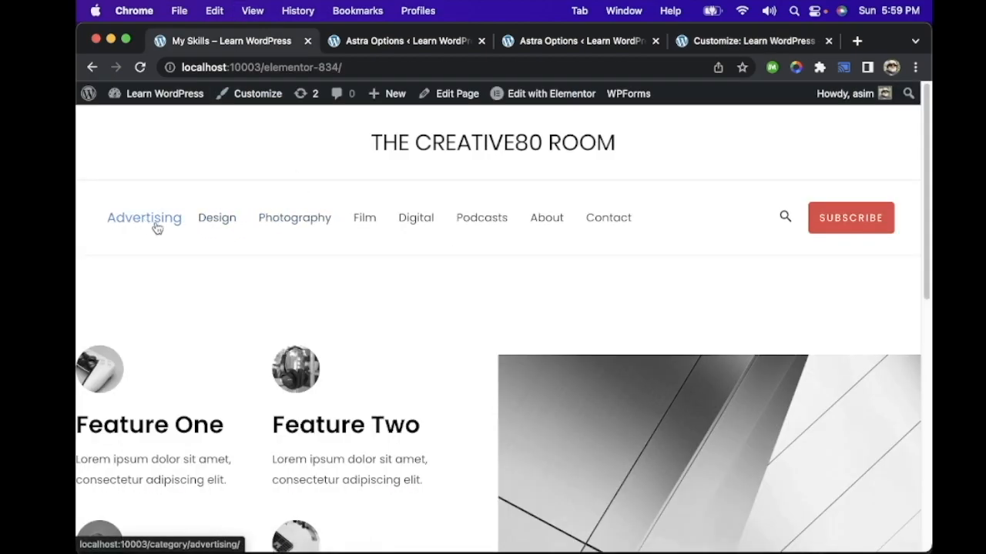
Step: Close the duplicate Astra Options tab and check the Primary Menu's submenu animation choices, keeping None
left_click(650, 43)
left_click(655, 43)
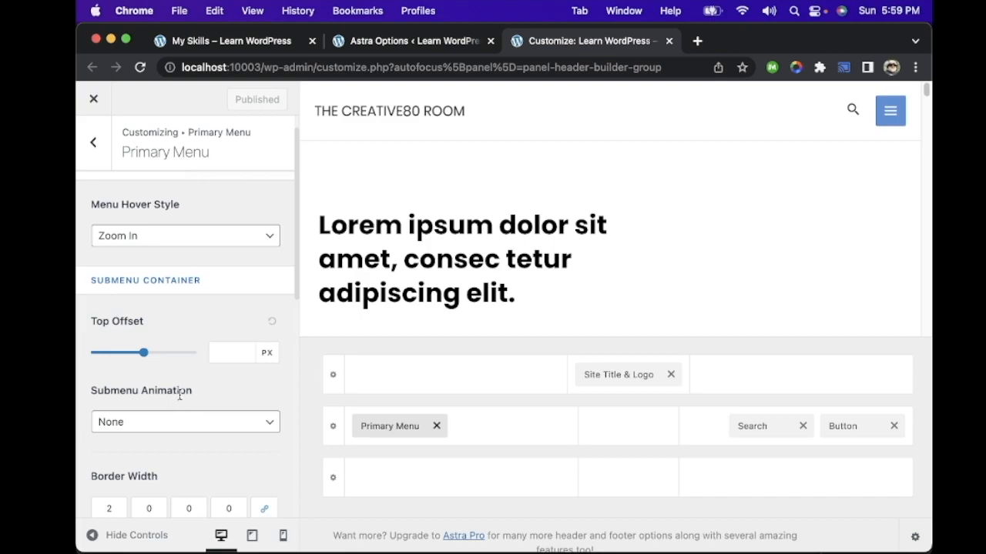
scroll(180, 395, "down", 3)
left_click(194, 333)
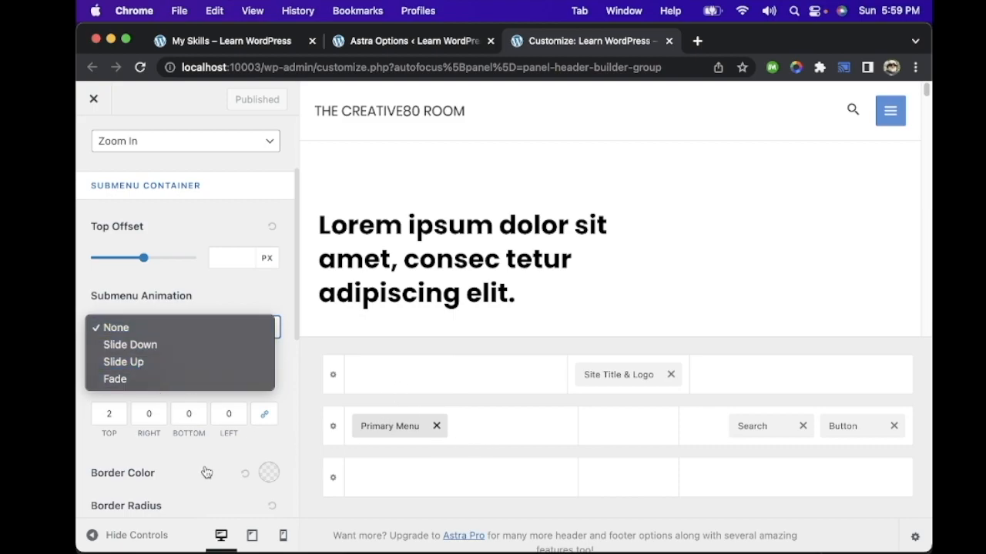
left_click(301, 449)
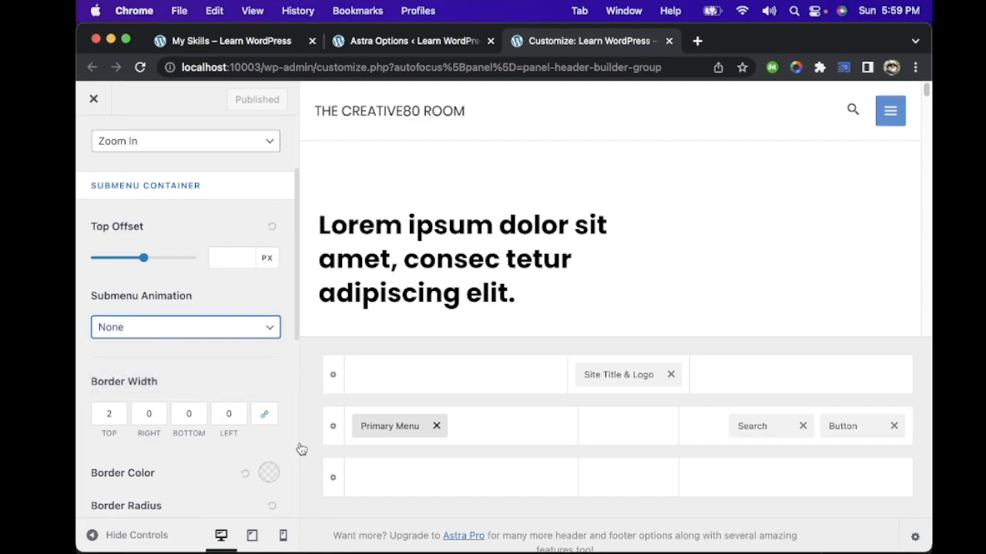
scroll(234, 336, "up", 3)
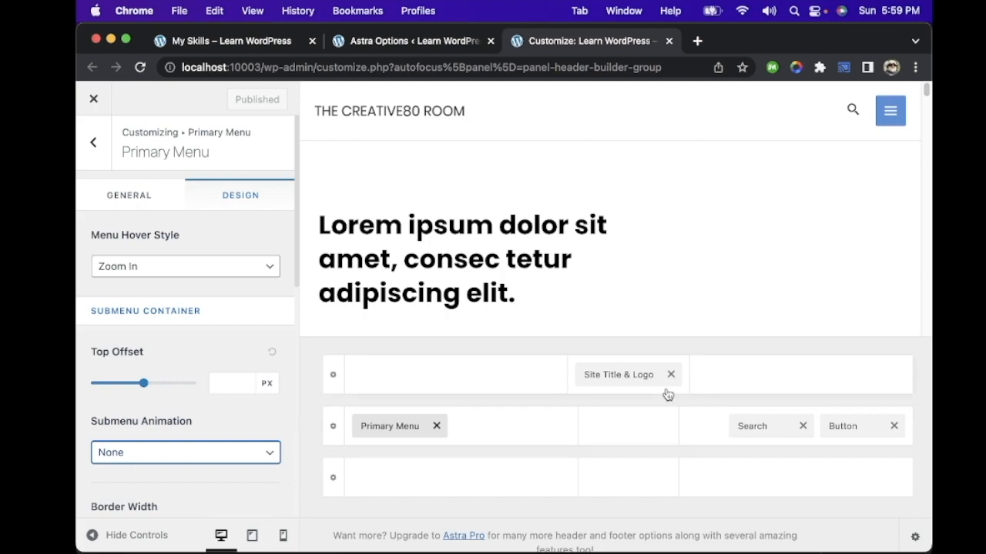
Step: Add the Secondary Menu element to the centre section of the primary header row
left_click(628, 429)
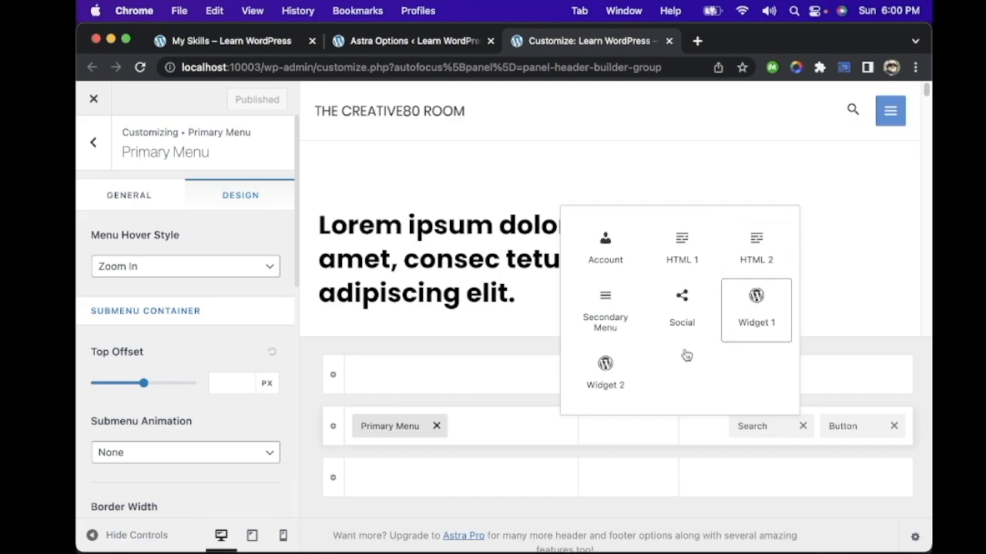
left_click(615, 306)
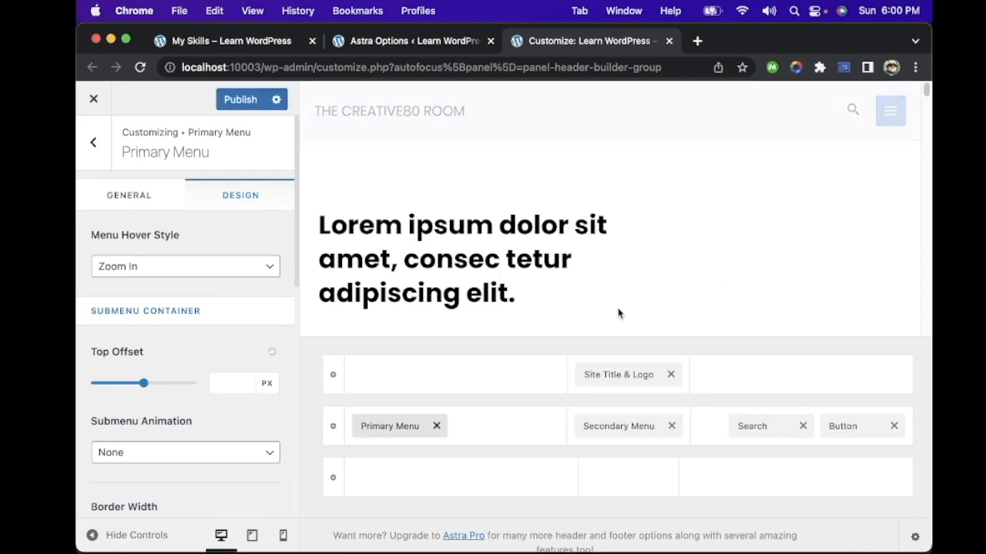
Step: Remove the Secondary Menu from the primary header row and add Widget 1 to the centre section of the row beneath it
left_click(675, 426)
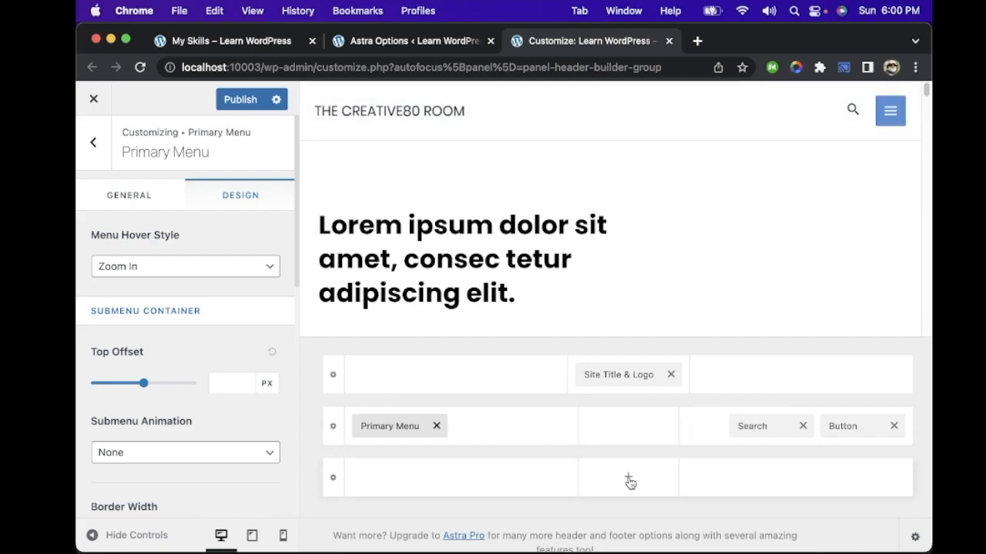
left_click(628, 479)
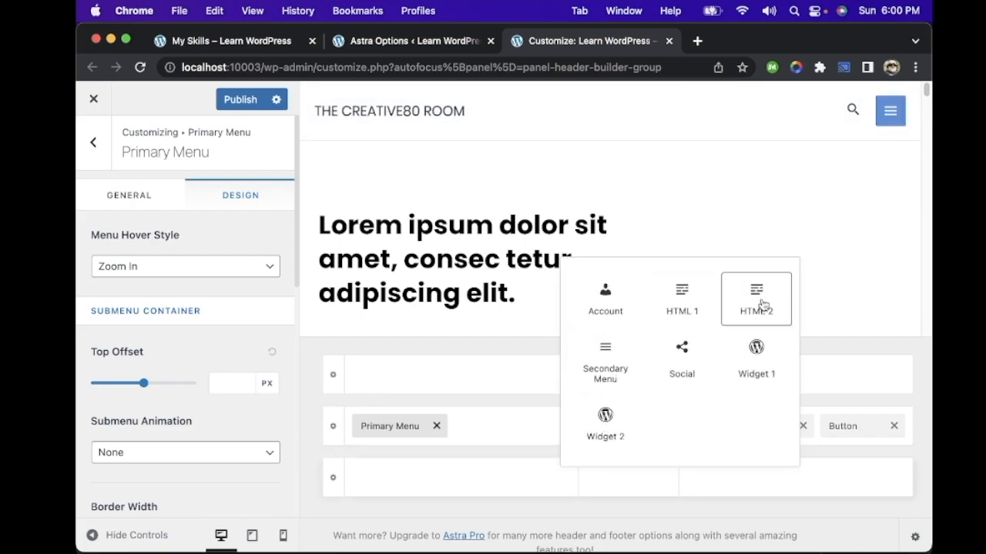
left_click(758, 351)
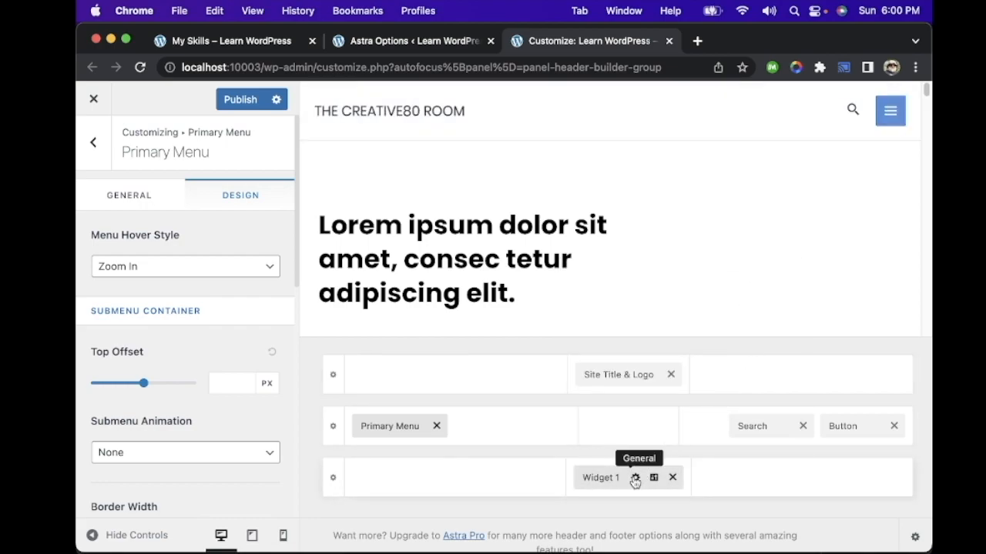
Step: Check the available blocks and editor options of Header Builder Widget 1, and remove the widget from the header
left_click(634, 479)
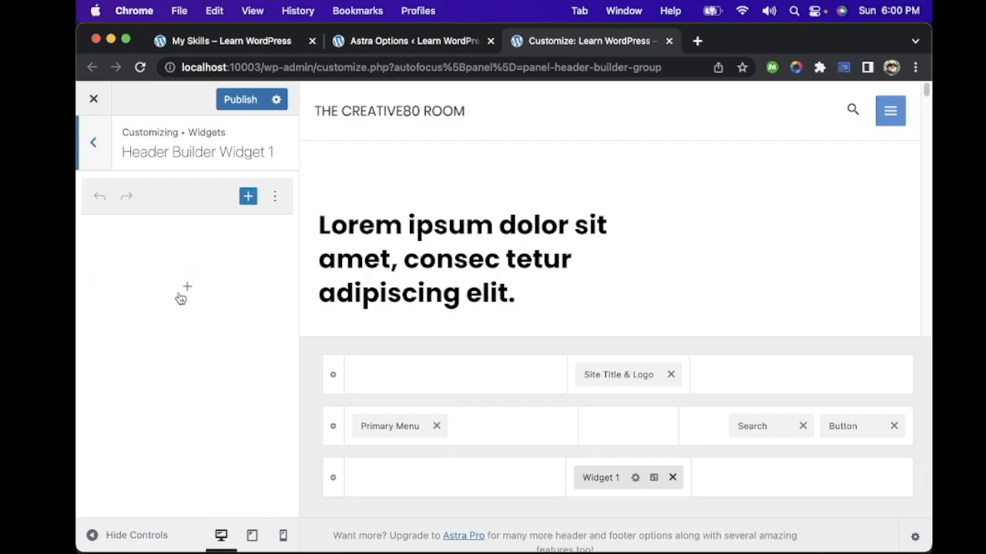
left_click(182, 296)
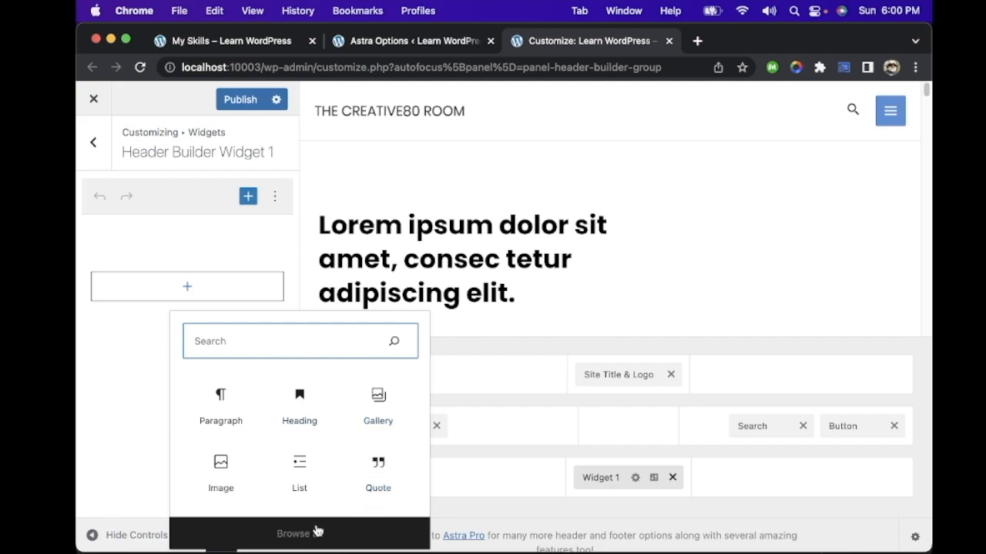
left_click(275, 199)
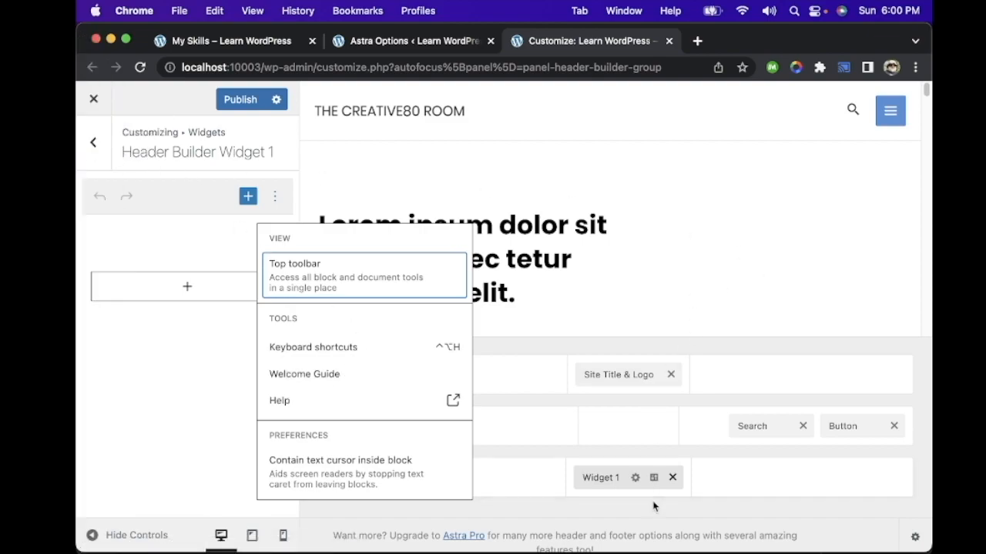
left_click(673, 479)
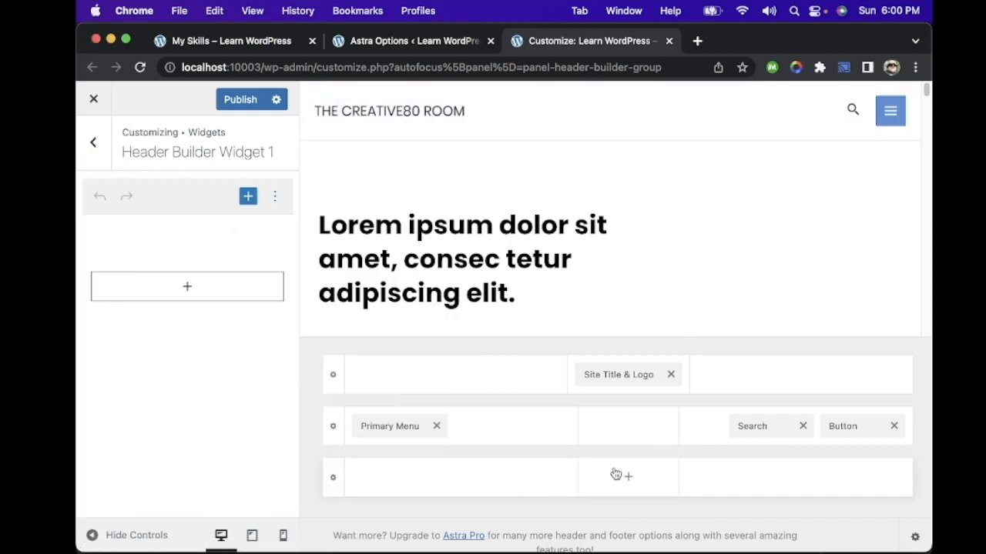
Step: Exit the Customizer to the Astra Options page, discarding the unpublished header changes
left_click(97, 104)
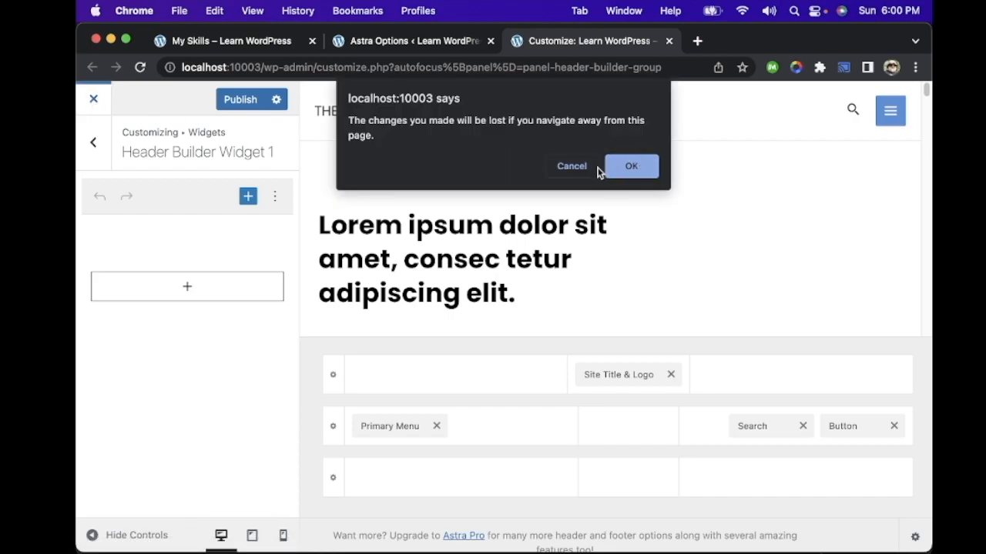
left_click(574, 168)
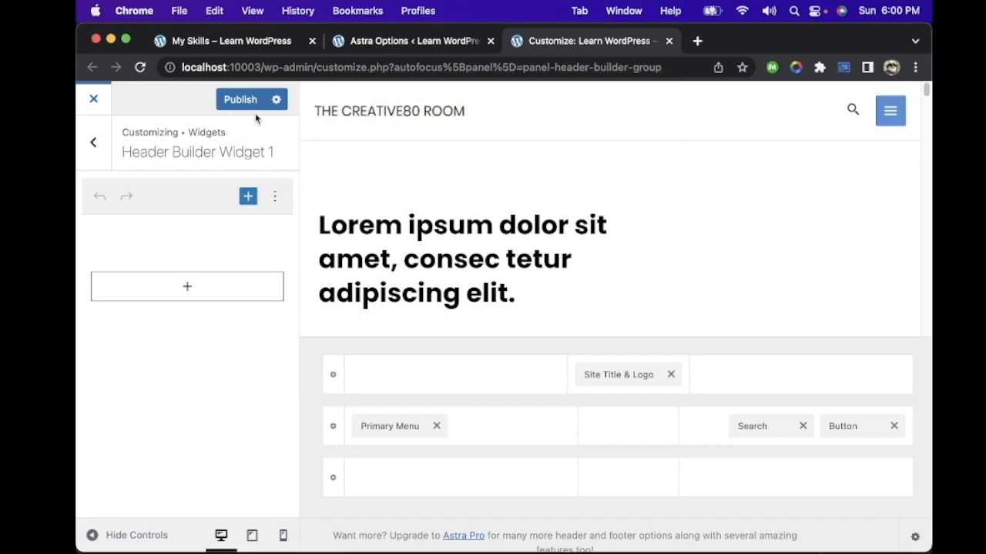
left_click(95, 101)
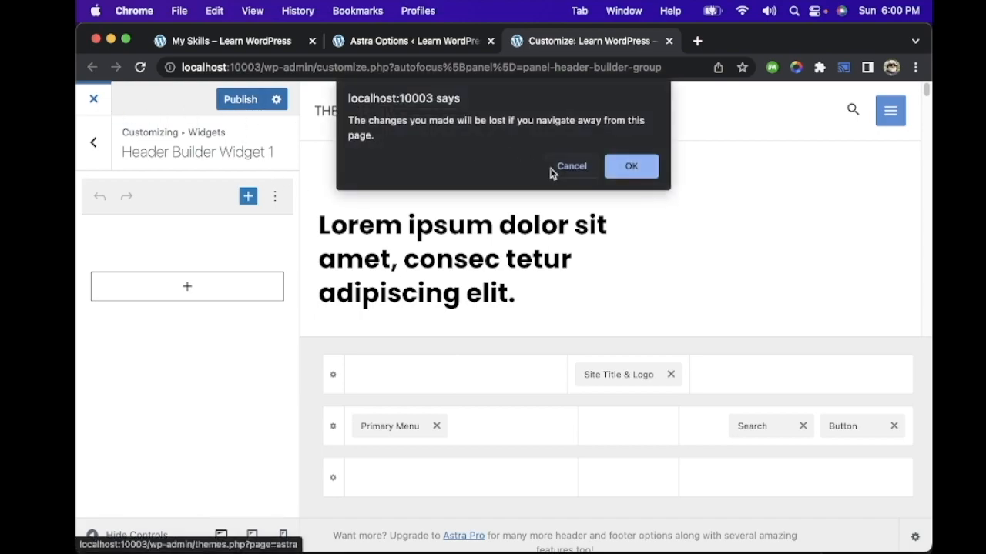
left_click(632, 163)
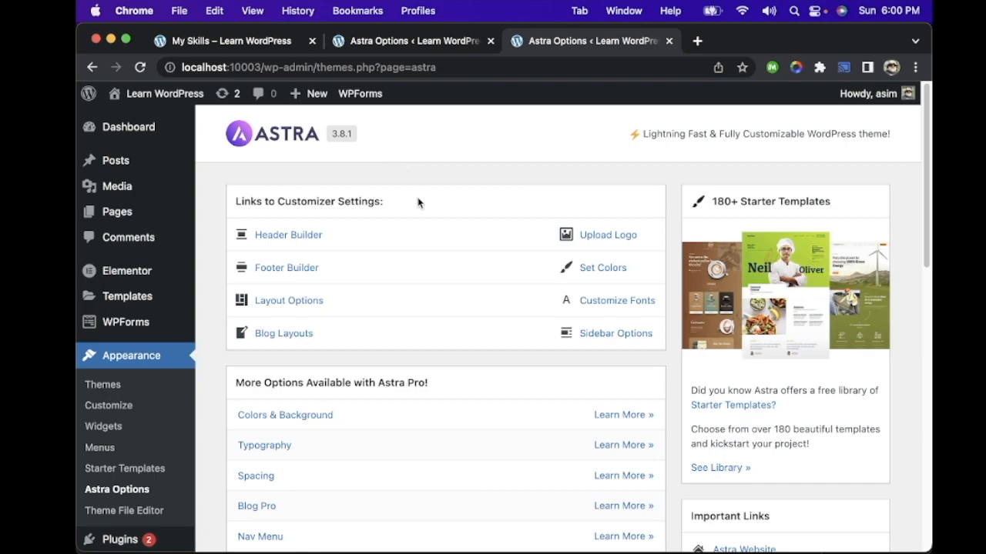
Step: Browse the Astra Options page, open the Single Post settings under Blog Layouts, and examine the content width, structure and meta options
scroll(429, 239, "down", 5)
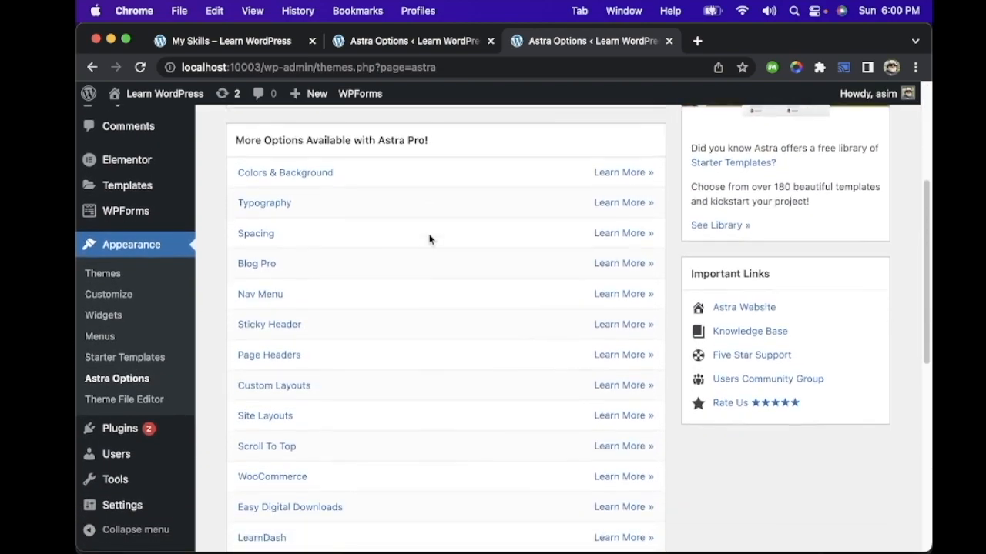
scroll(429, 239, "down", 5)
scroll(429, 239, "up", 10)
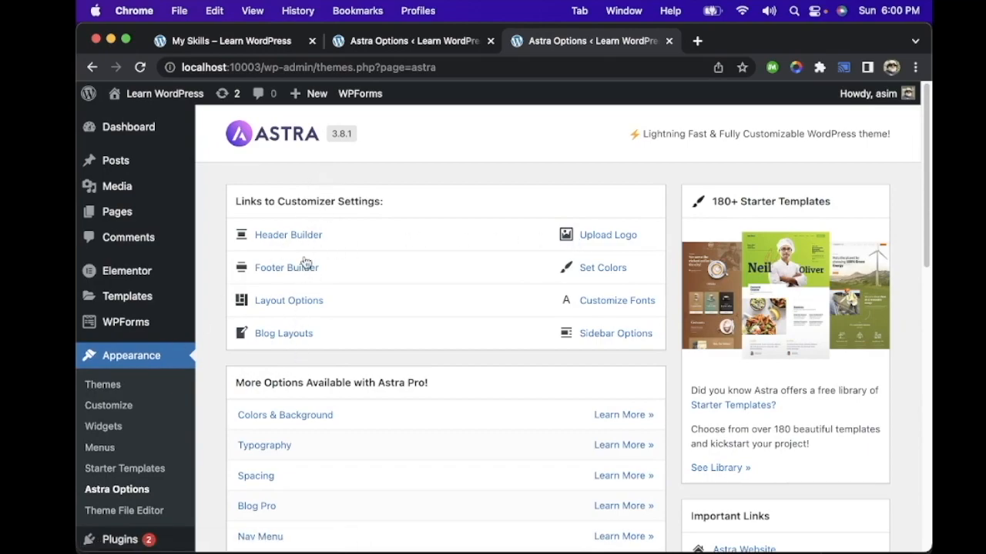
left_click(295, 338)
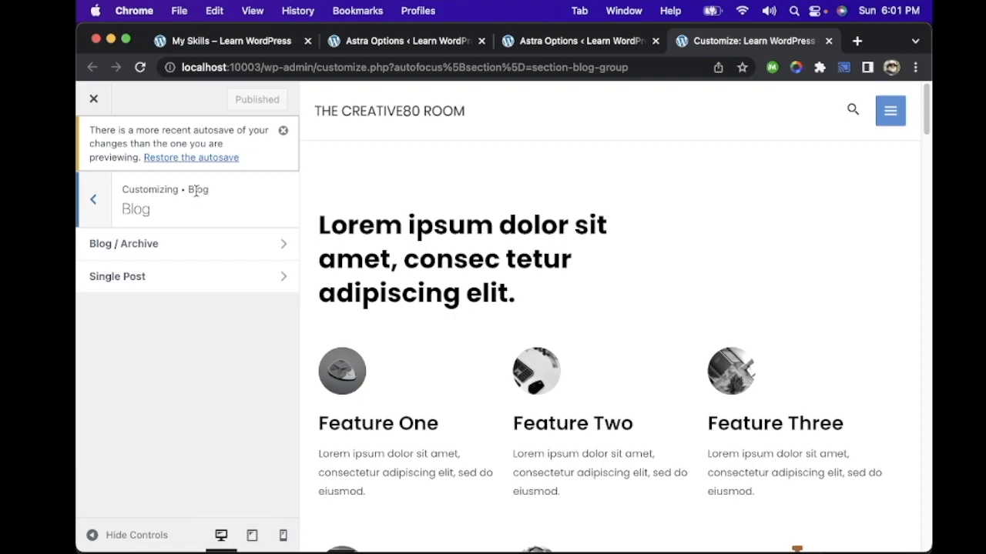
left_click(210, 286)
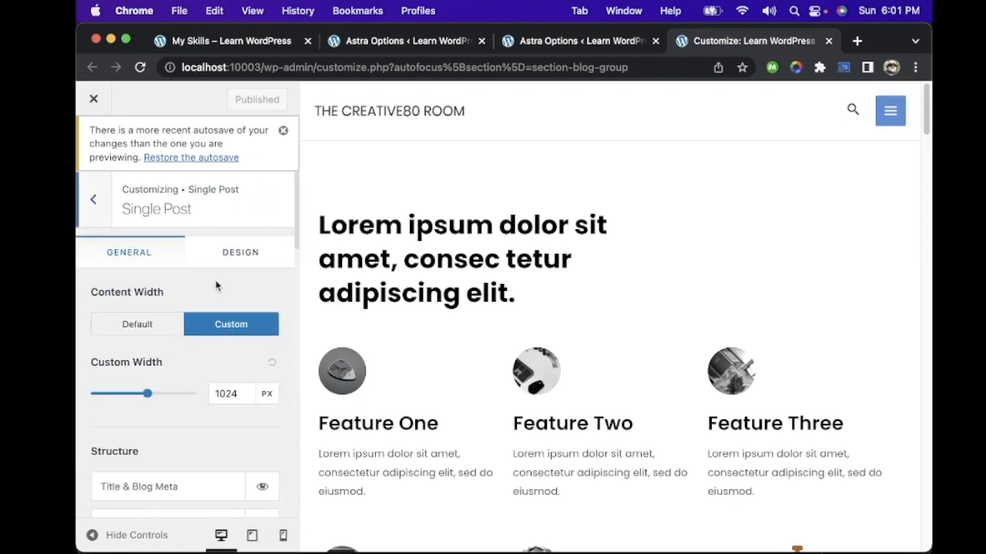
scroll(175, 397, "down", 1)
scroll(175, 397, "down", 3)
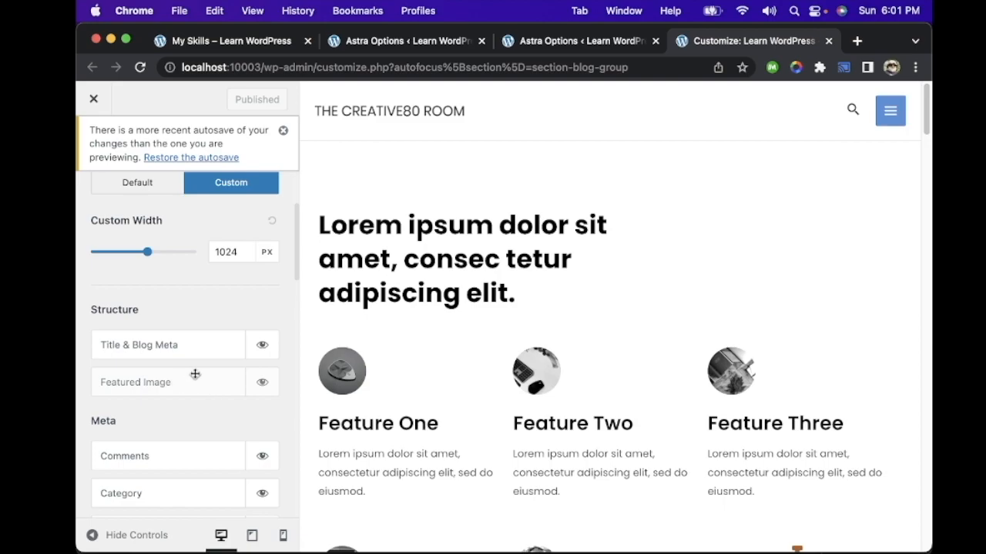
scroll(184, 380, "down", 4)
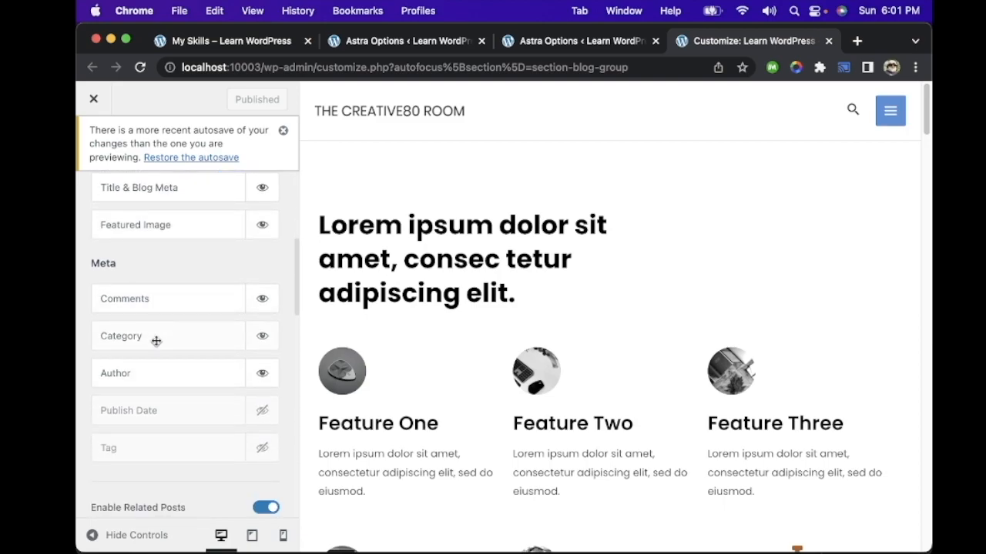
Step: Toggle the Author meta visibility in the Single Post settings and exit the Customizer without publishing
left_click(267, 376)
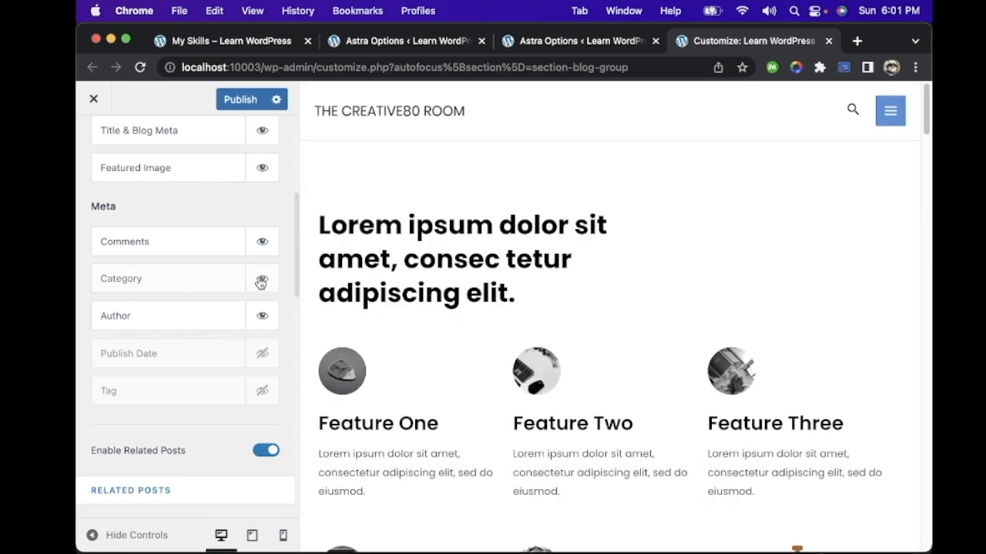
scroll(466, 251, "down", 5)
scroll(466, 252, "up", 5)
left_click(93, 100)
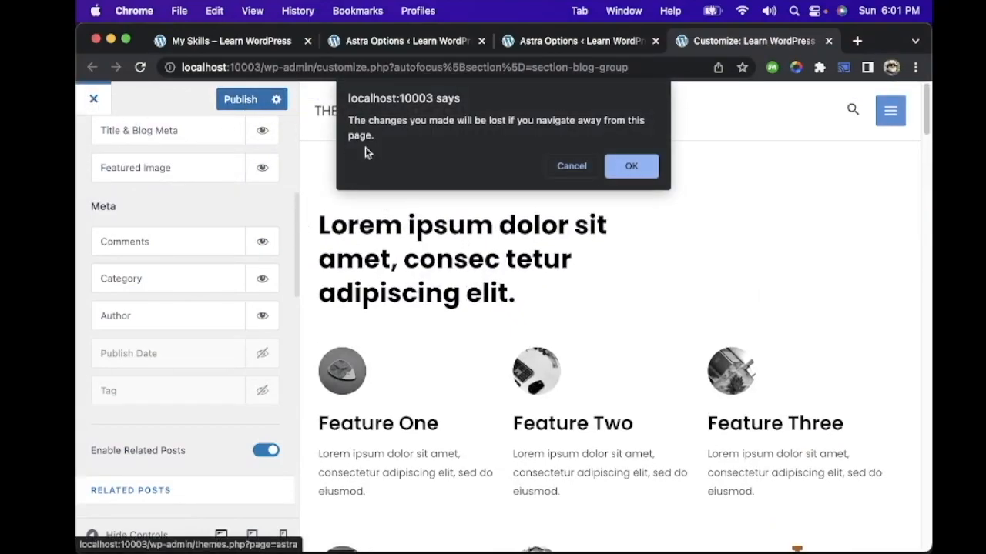
left_click(624, 168)
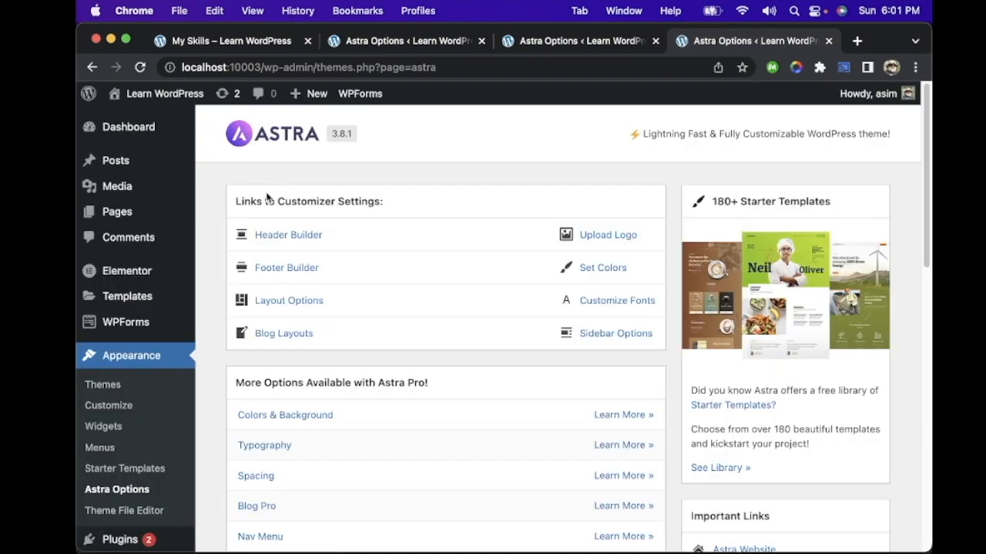
Step: Visit the live site from the Astra Options page, open the Design category, and examine the meta line under its posts
left_click(562, 41)
left_click(735, 45)
left_click(561, 48)
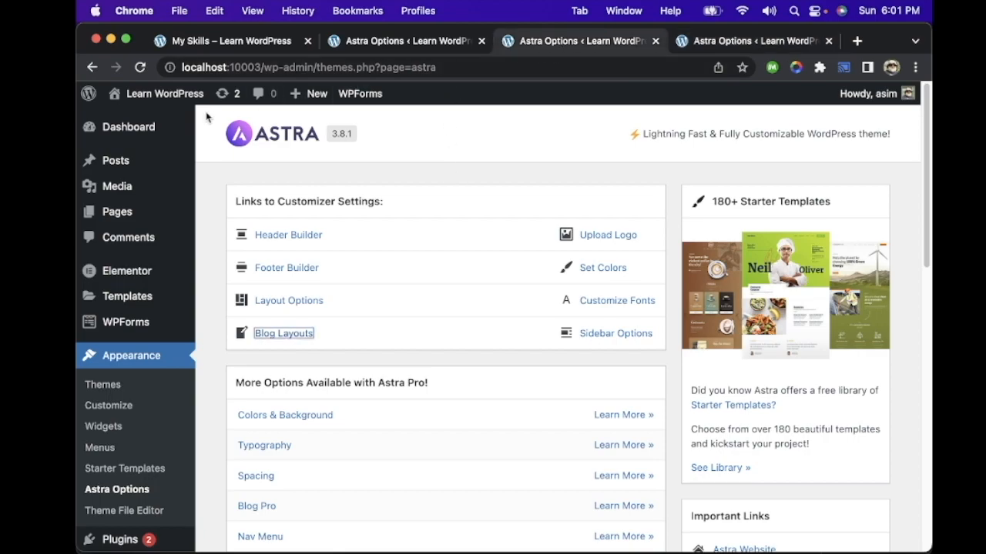
mouse_move(141, 99)
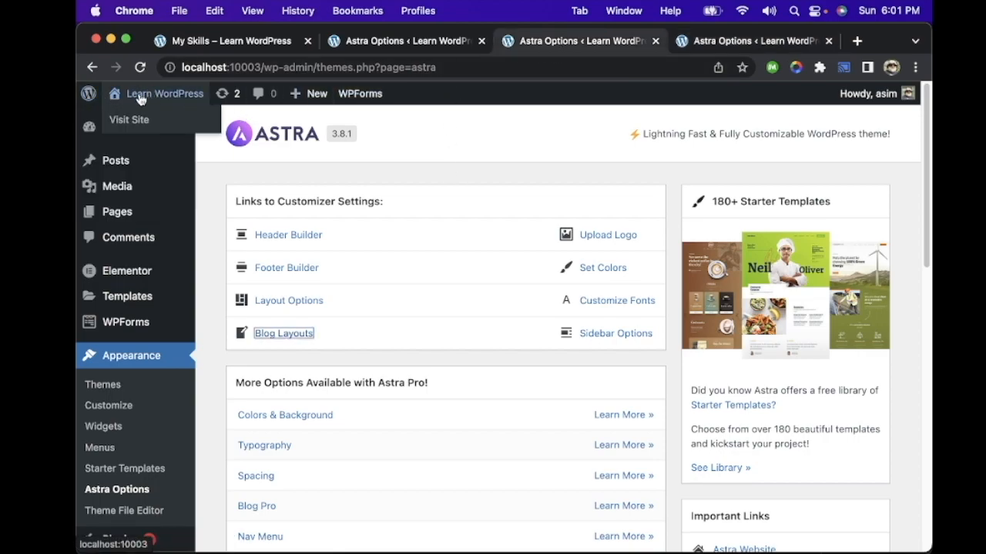
left_click(164, 121)
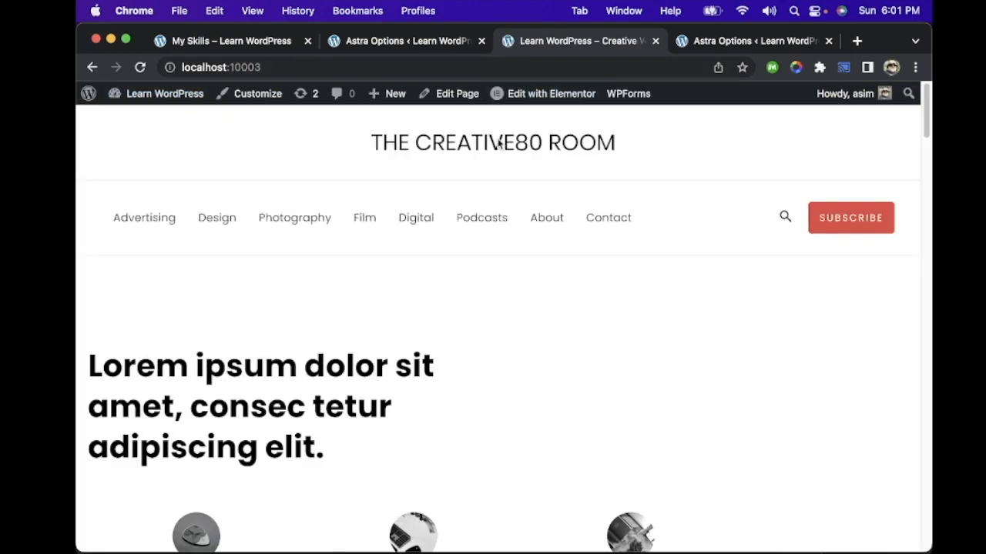
left_click(229, 221)
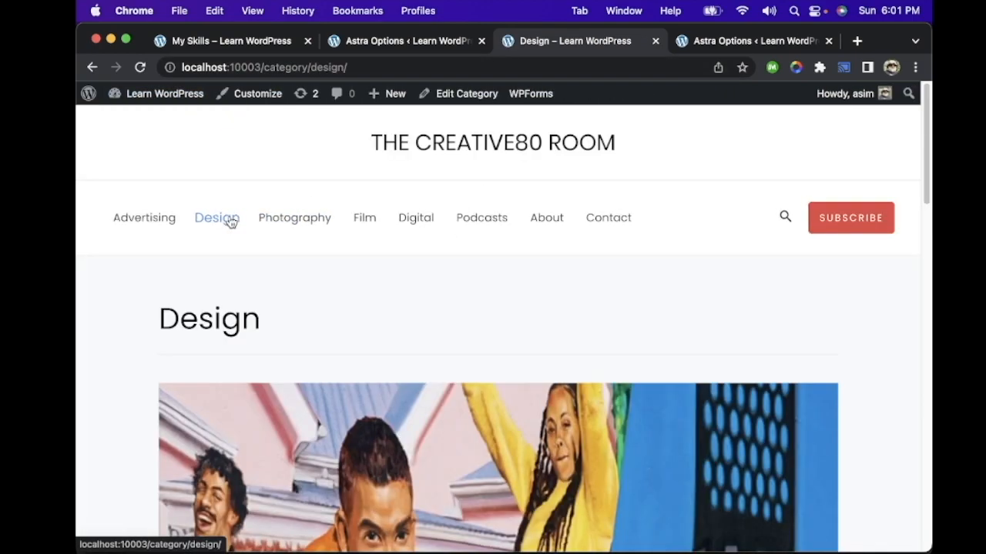
scroll(359, 326, "down", 10)
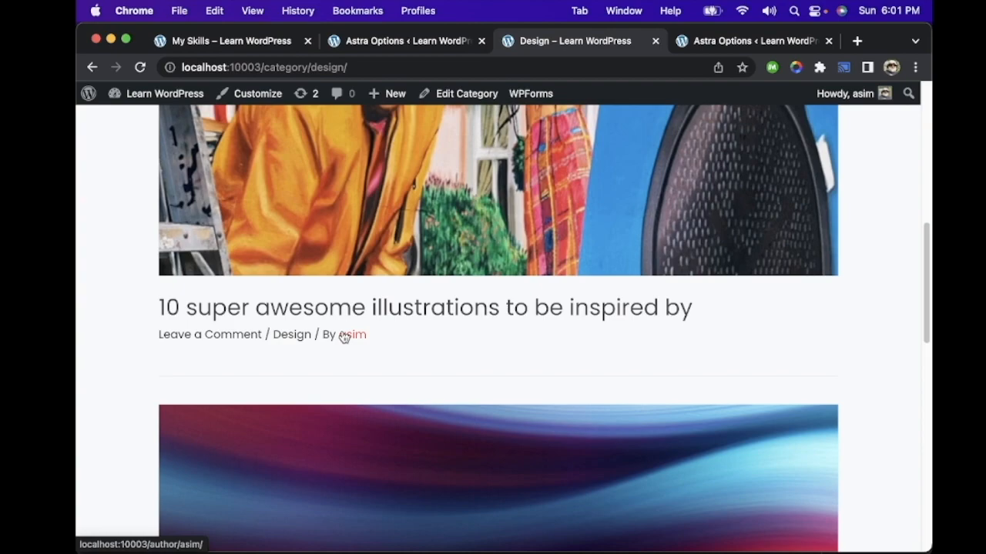
Step: Reopen the Single Post settings from Blog Layouts and examine the meta, related posts, grid column and posts structure options
left_click(251, 44)
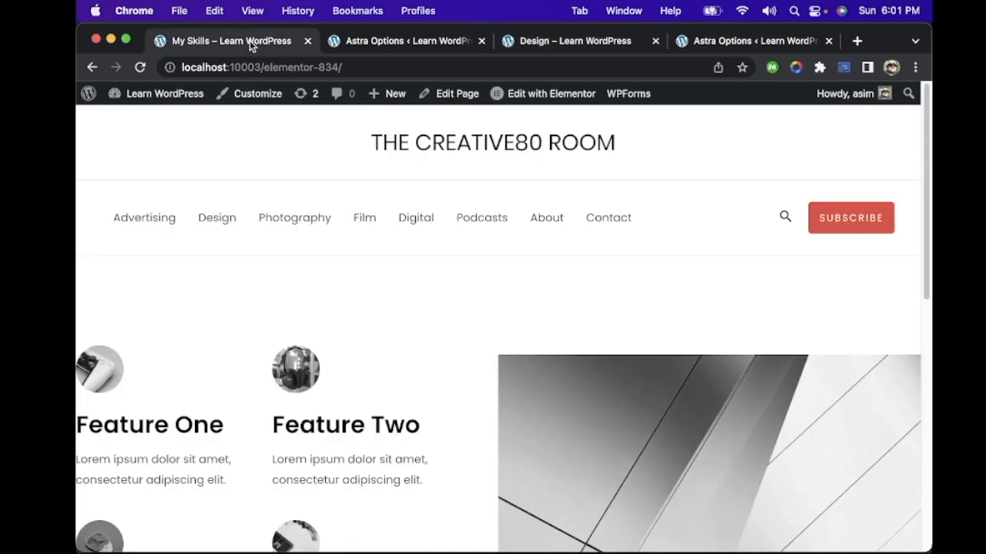
left_click(730, 41)
left_click(305, 334)
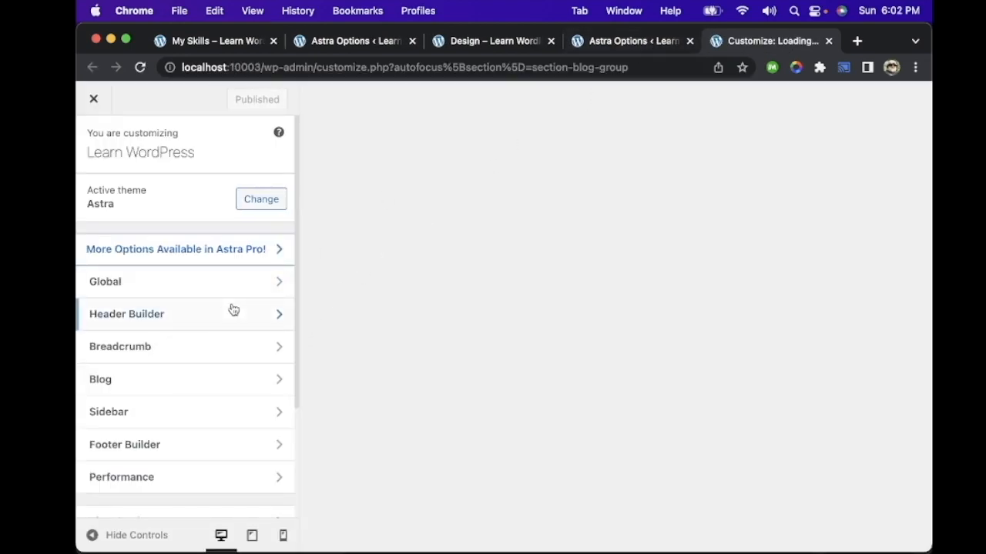
left_click(160, 379)
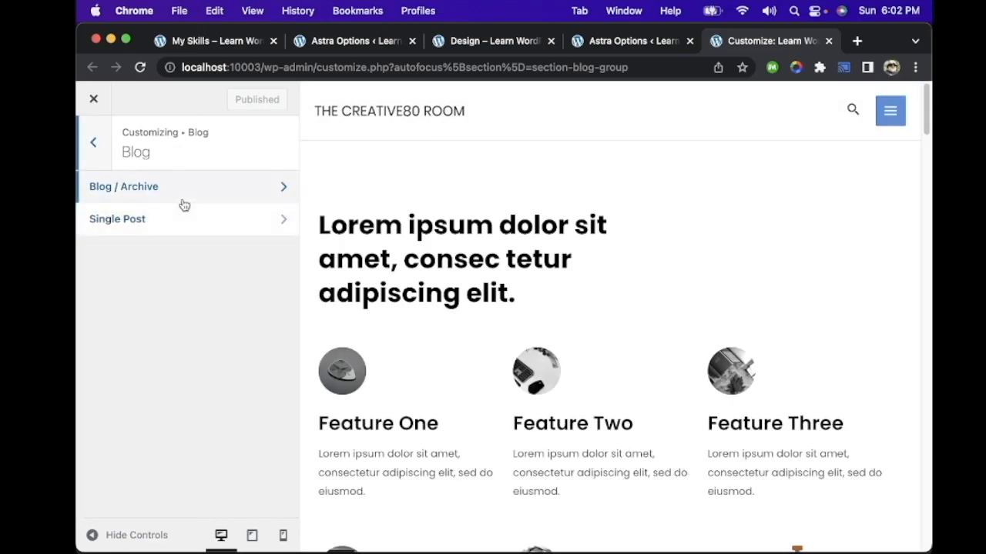
left_click(213, 221)
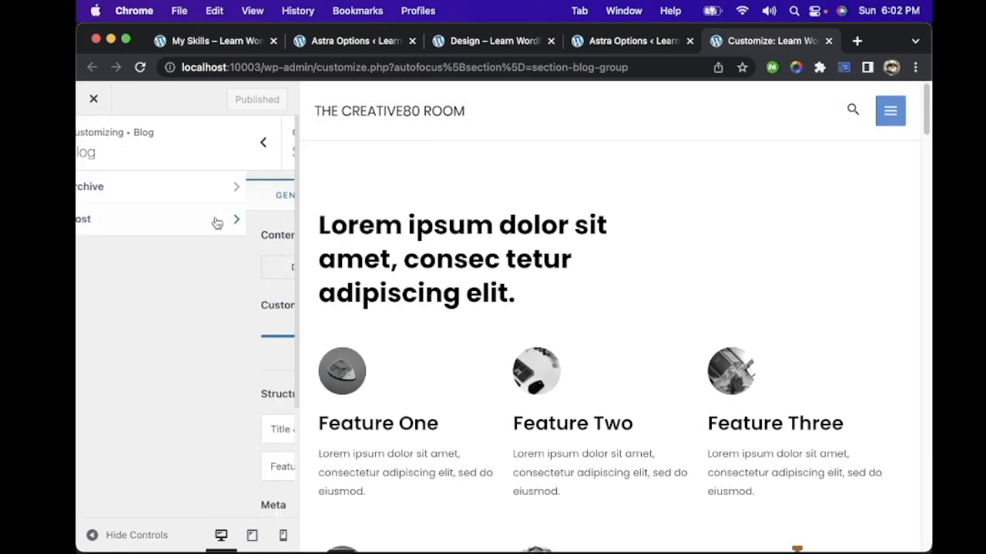
scroll(198, 340, "down", 5)
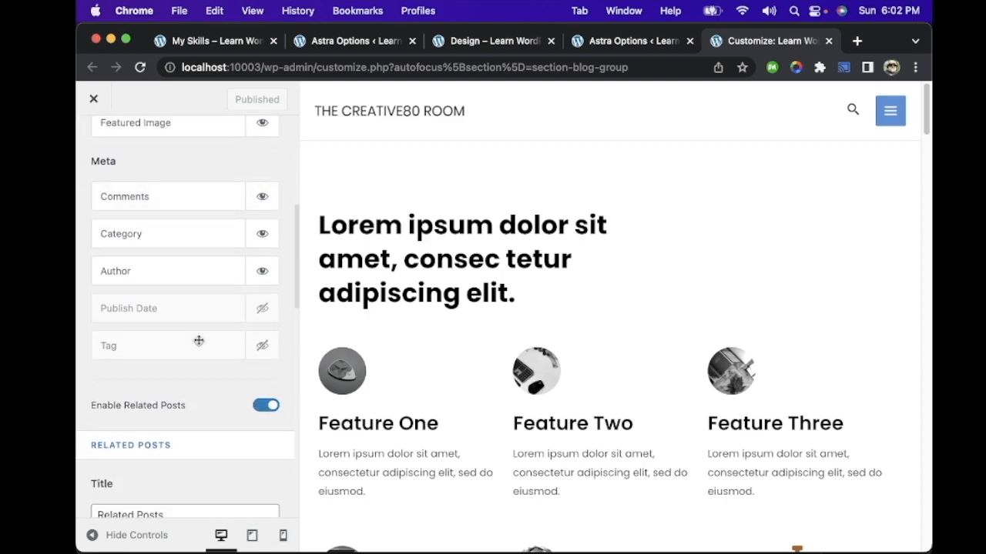
scroll(190, 348, "down", 4)
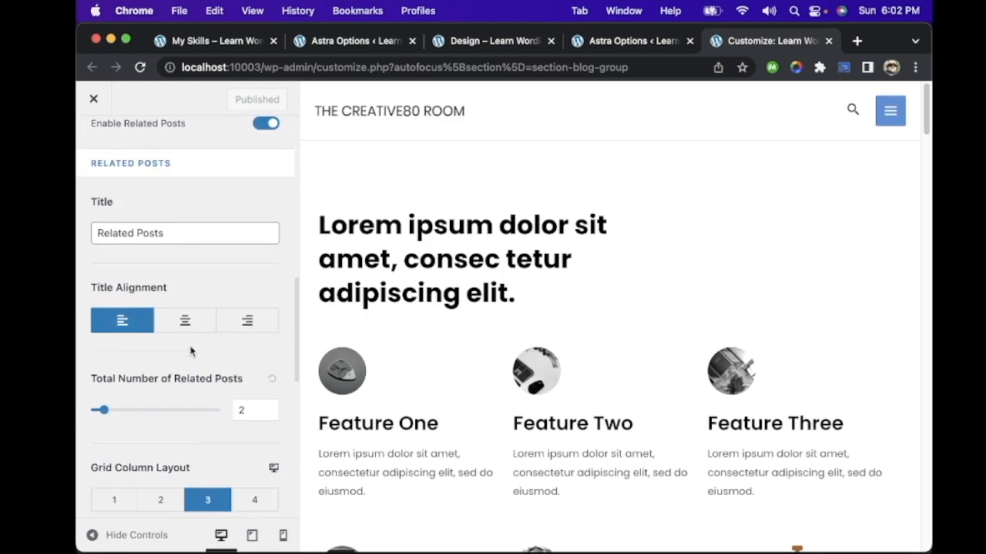
scroll(161, 333, "down", 6)
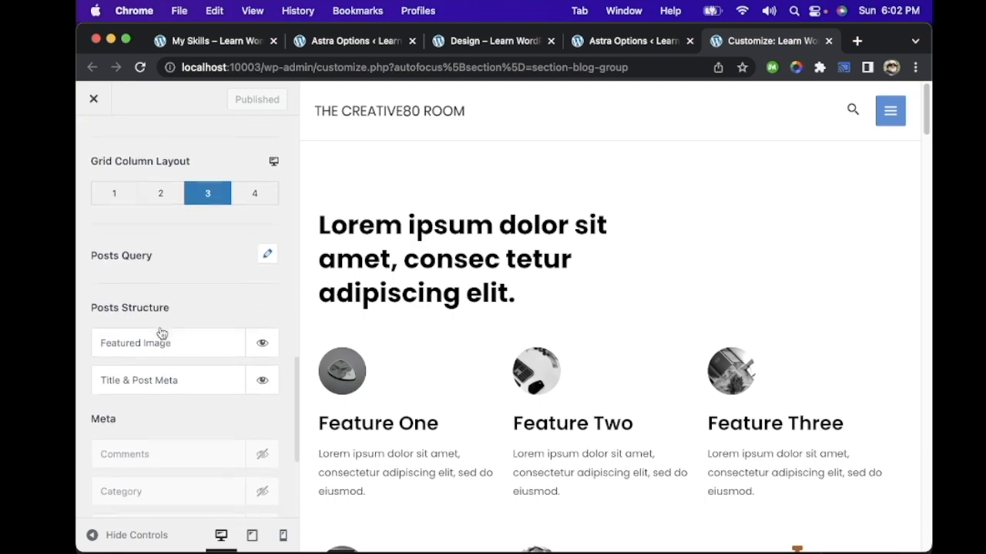
scroll(161, 333, "down", 2)
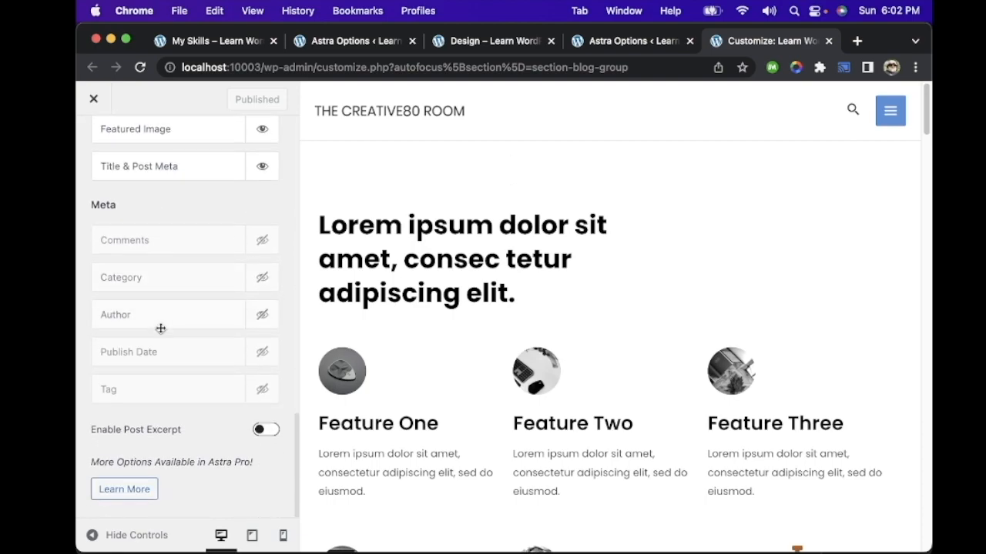
scroll(161, 328, "up", 7)
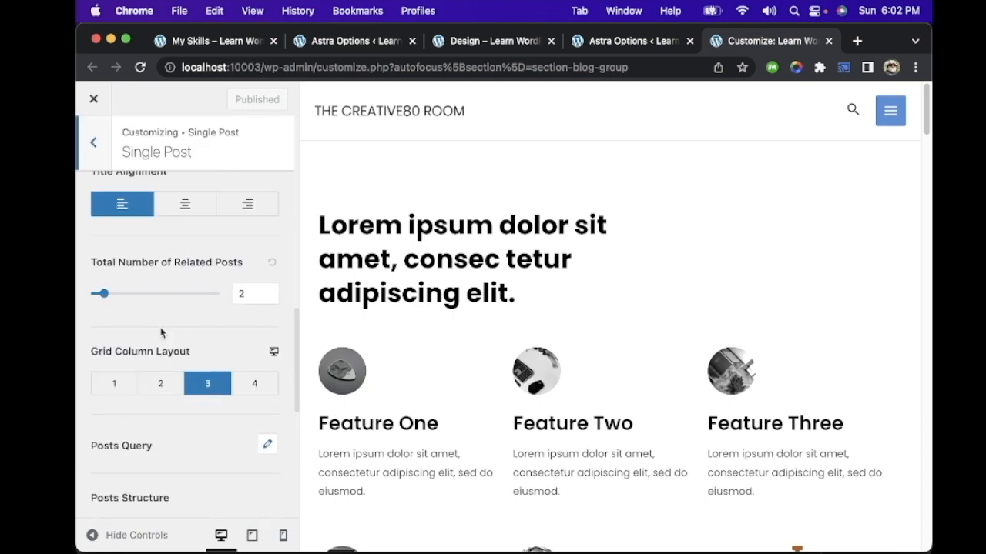
scroll(161, 333, "down", 3)
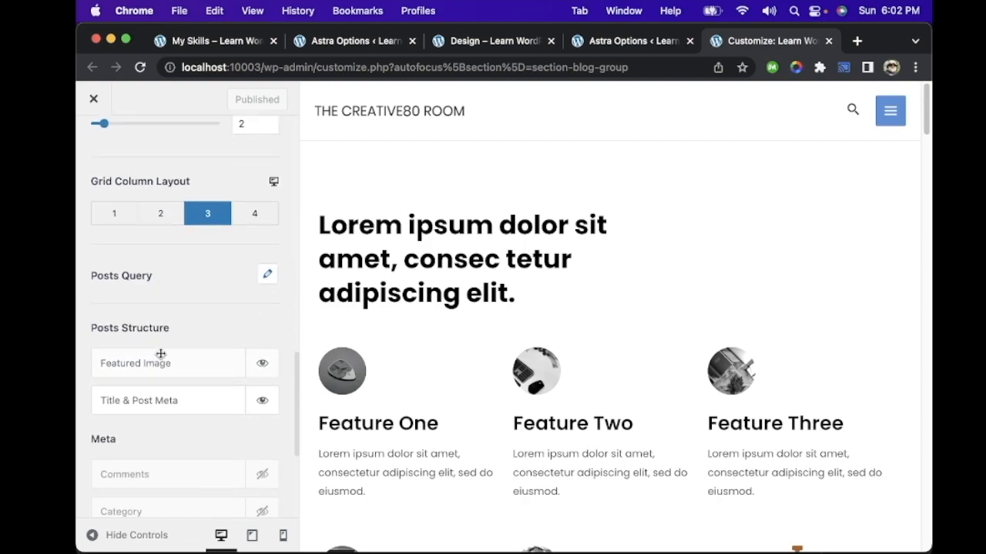
Step: Hide the Author and Category entries under Meta in the Single Post settings and publish the change
scroll(174, 388, "up", 8)
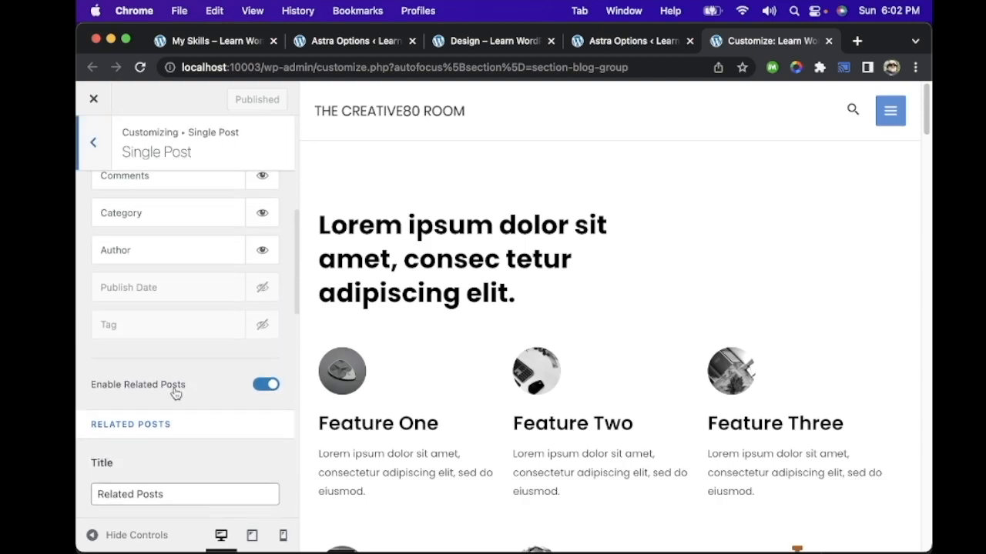
scroll(174, 389, "down", 1)
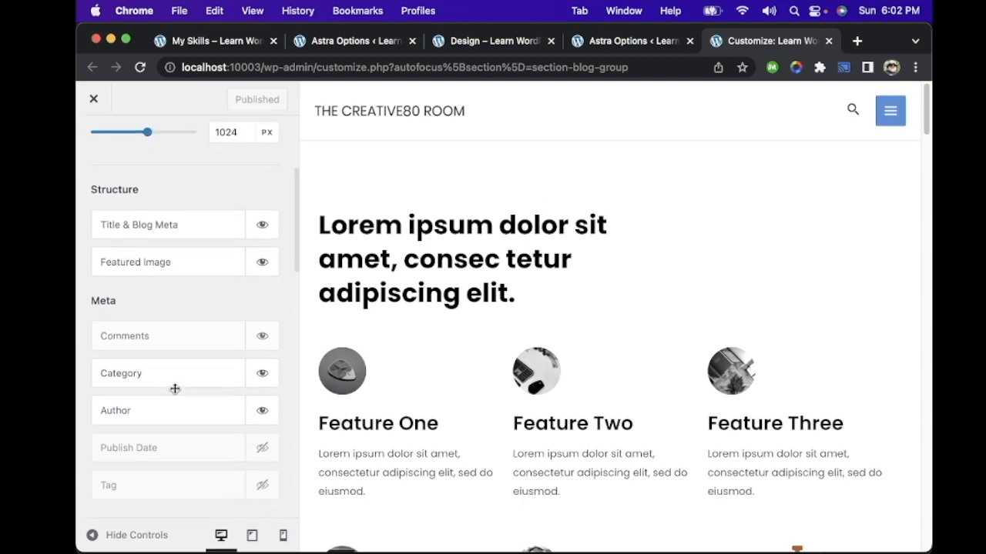
left_click(261, 410)
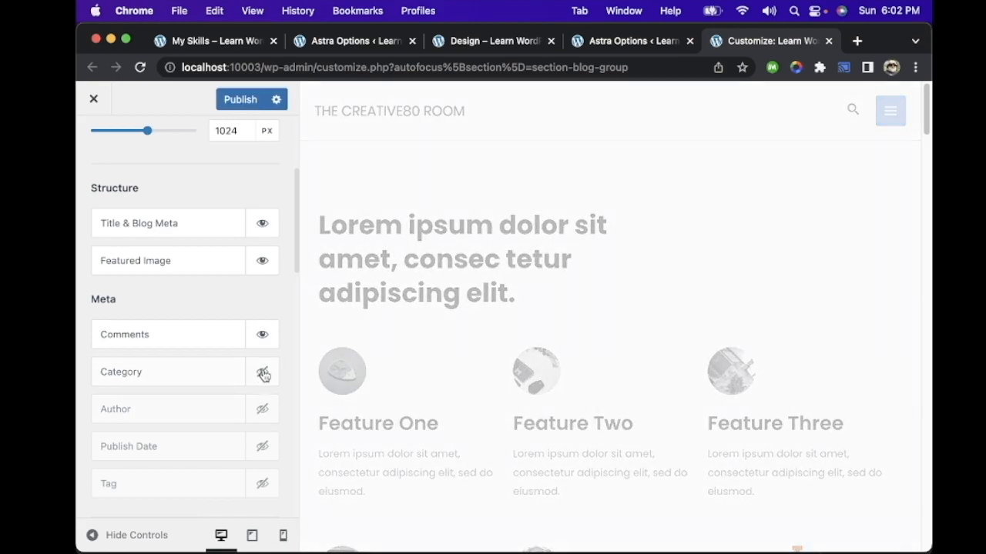
left_click(242, 100)
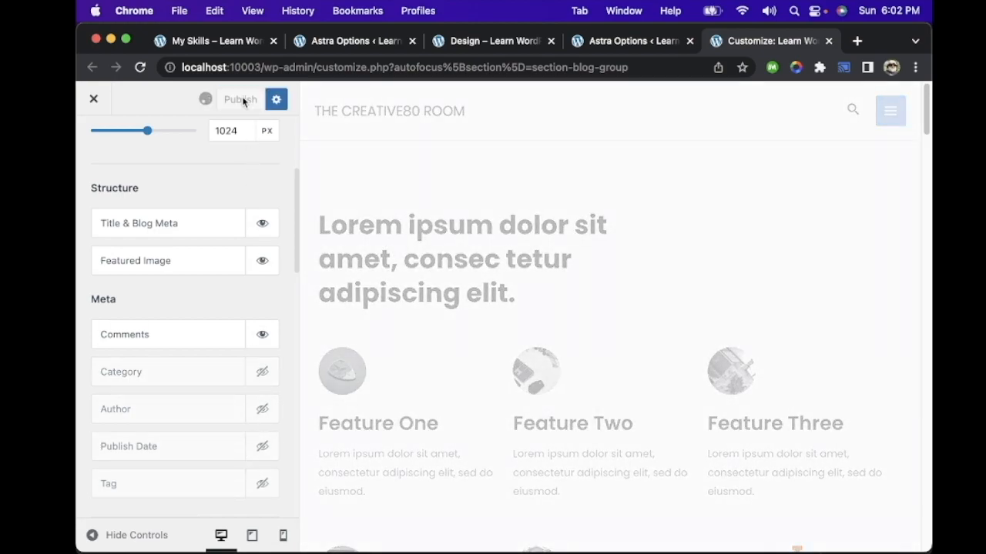
scroll(184, 354, "up", 5)
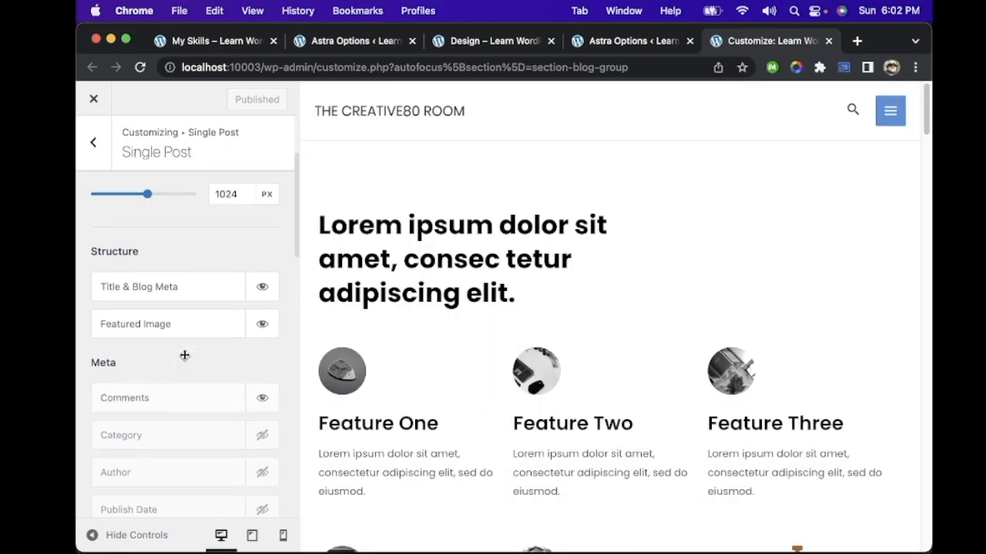
scroll(185, 359, "down", 1)
scroll(185, 356, "down", 10)
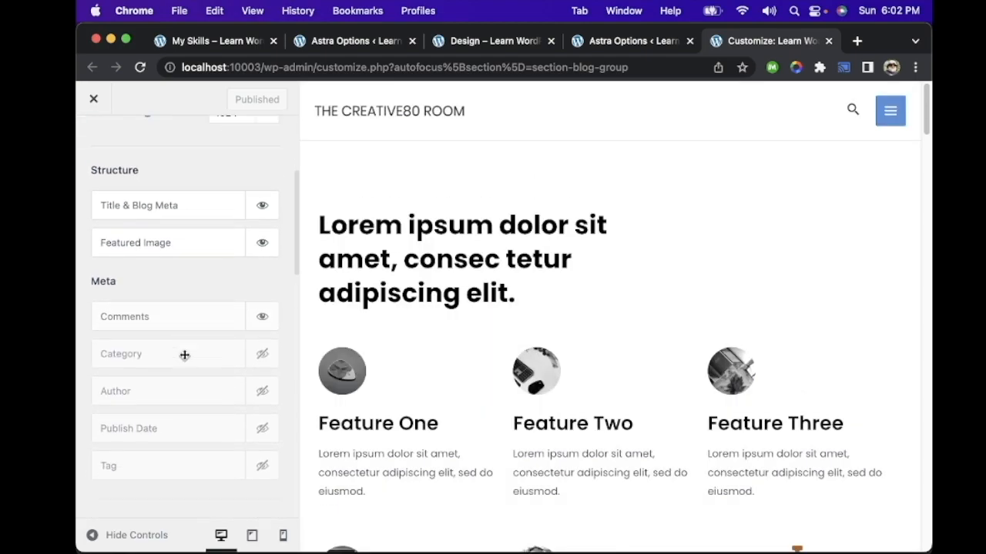
Step: Close the duplicate Astra Options tab, open the post "10 super awesome illustrations to be inspired by" from the Design page, and examine its meta line and related posts
left_click(654, 42)
left_click(688, 41)
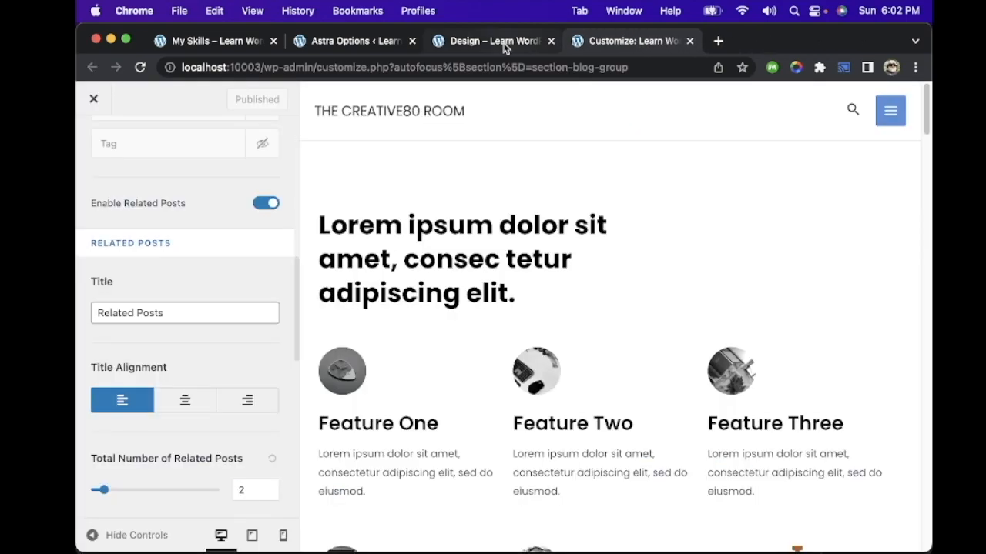
left_click(501, 43)
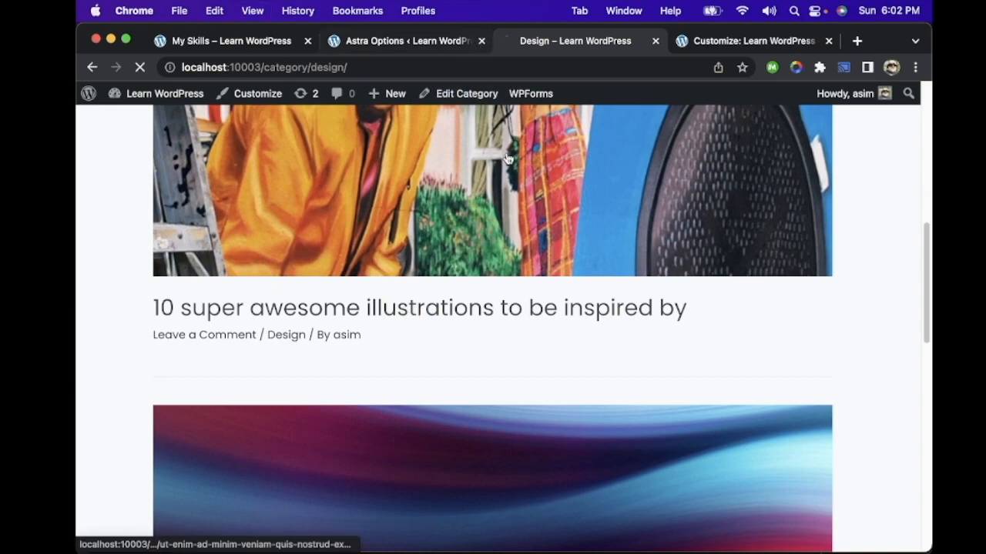
scroll(424, 258, "down", 3)
scroll(424, 259, "up", 4)
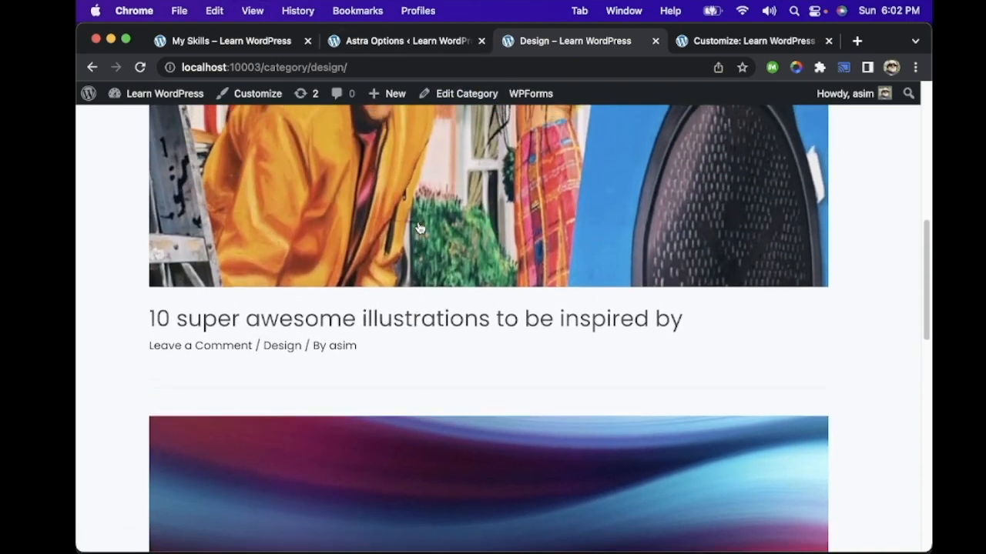
left_click(438, 357)
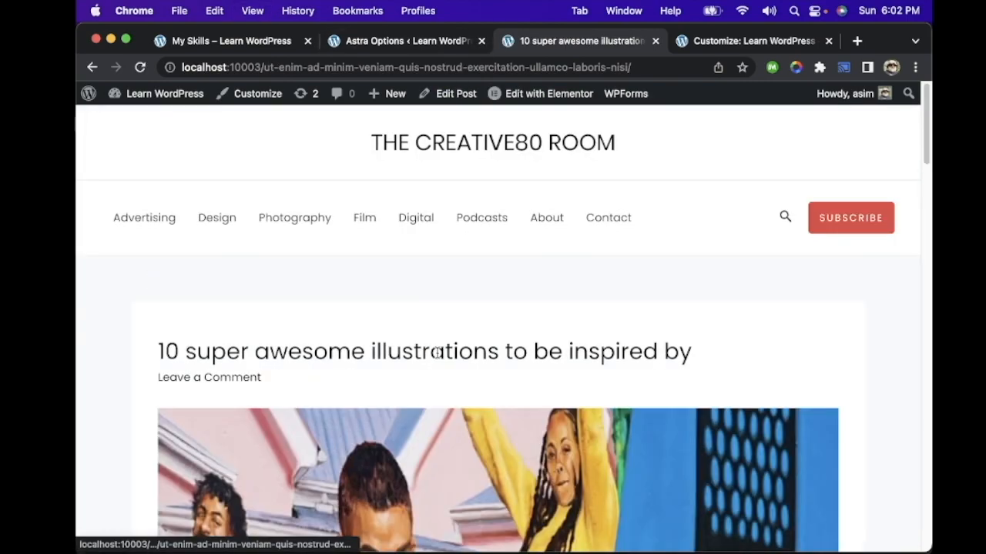
scroll(450, 304, "down", 5)
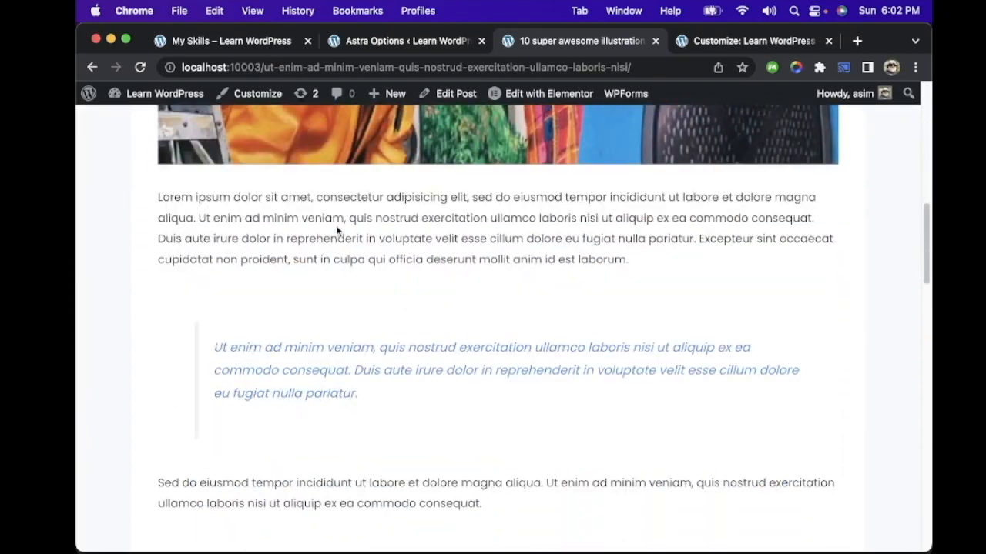
scroll(385, 308, "down", 15)
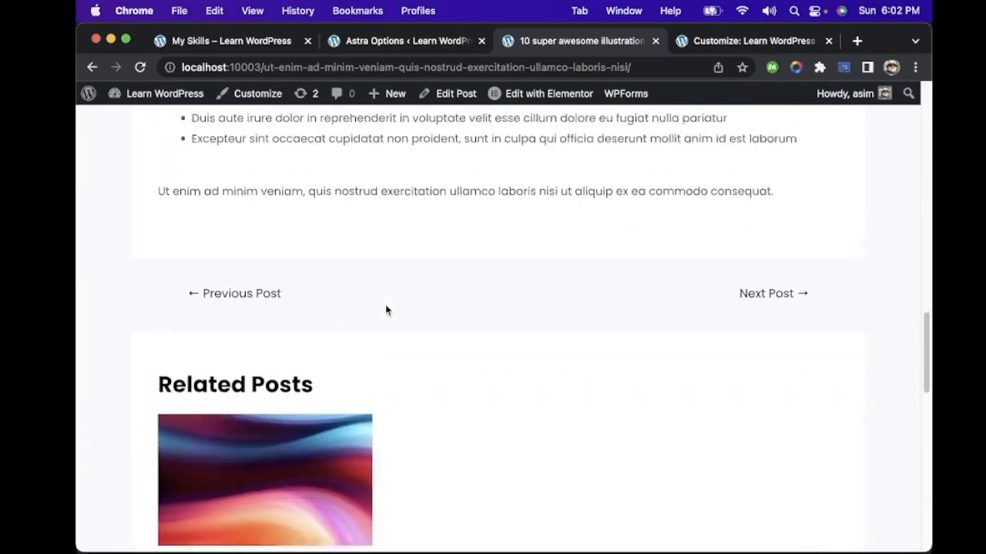
scroll(385, 304, "up", 20)
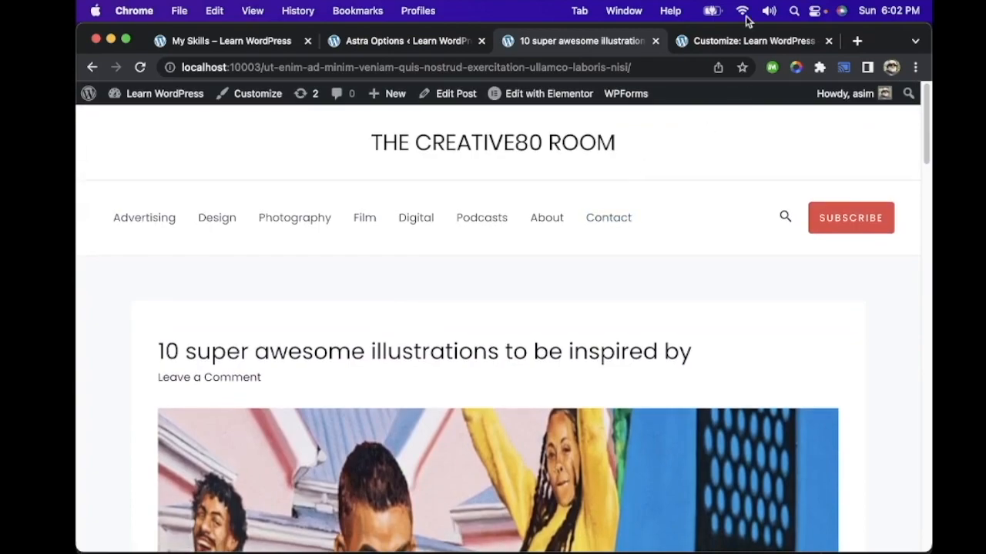
Step: Make the Comments, Category and Author meta visible for related posts in the Single Post settings and publish
left_click(746, 39)
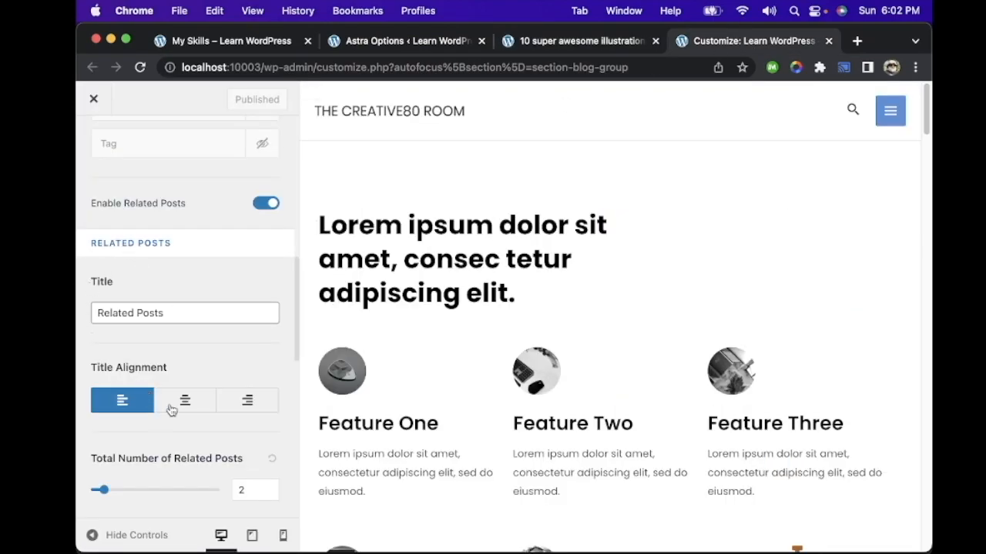
scroll(178, 408, "down", 10)
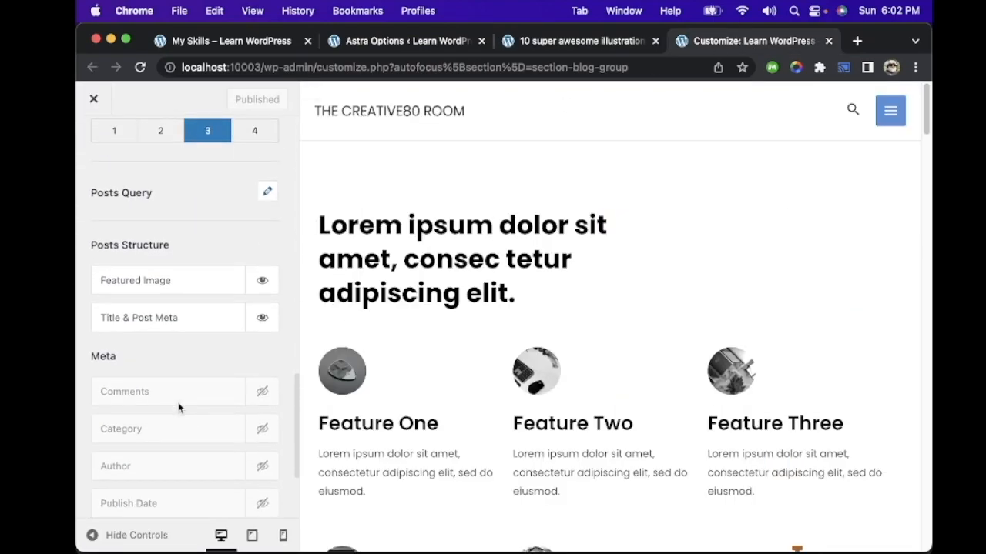
scroll(196, 357, "down", 3)
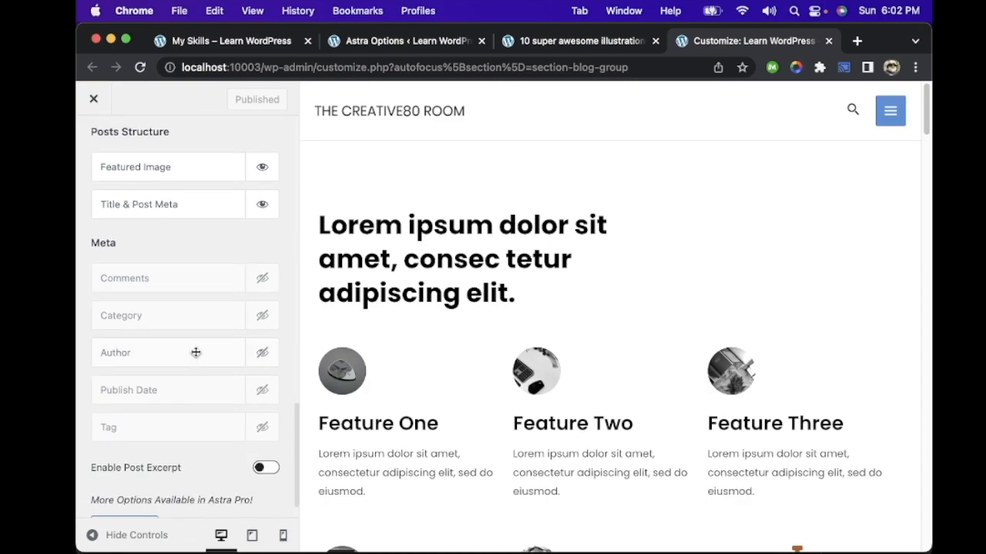
left_click(262, 355)
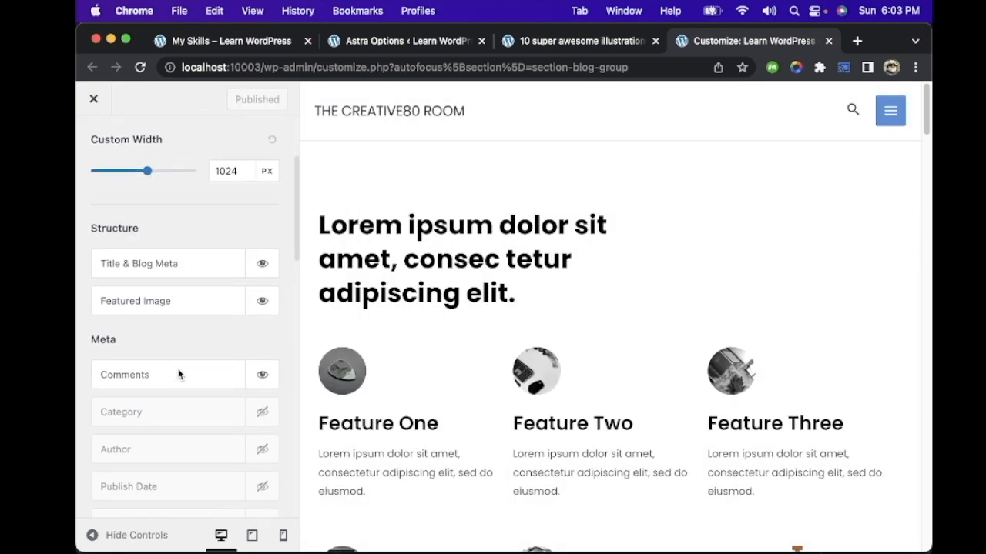
Step: Make the Category and Author meta visible again for single posts, publish, and reload the live post to check its meta line
scroll(178, 371, "down", 1)
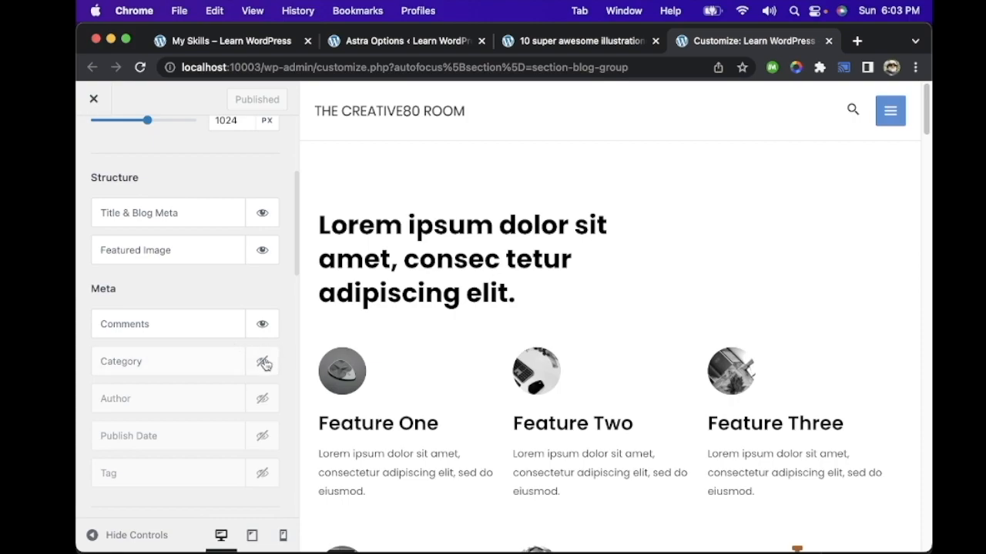
scroll(216, 288, "up", 3)
scroll(214, 281, "down", 4)
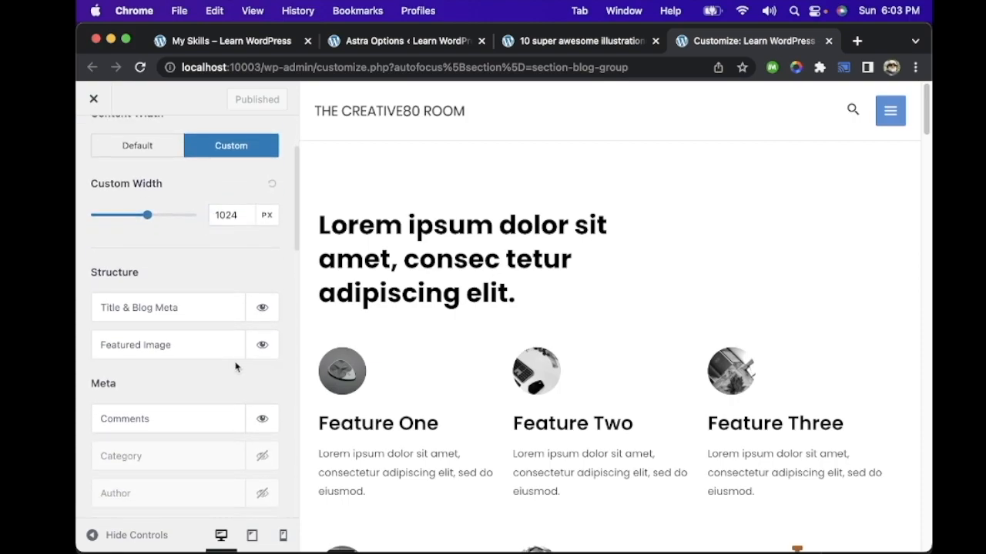
left_click(263, 327)
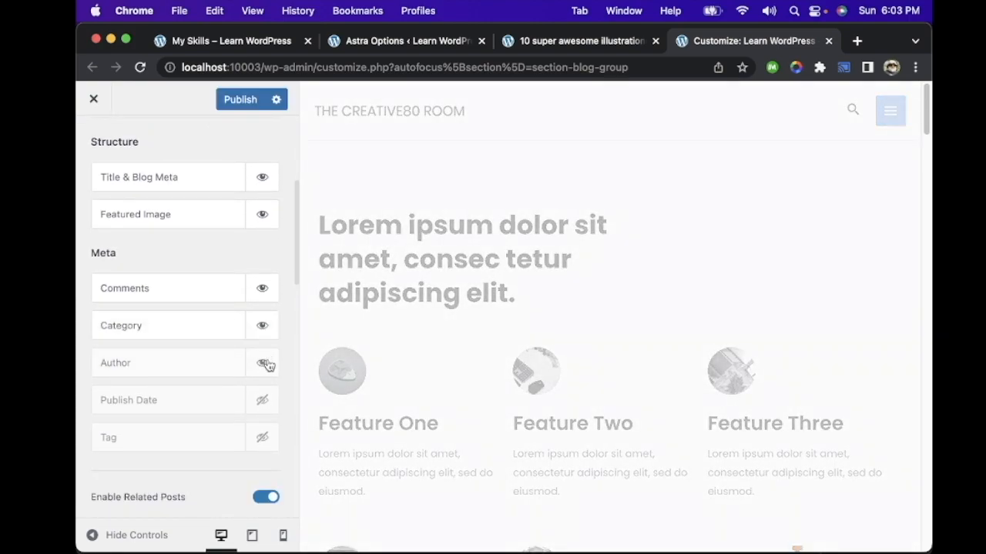
left_click(242, 103)
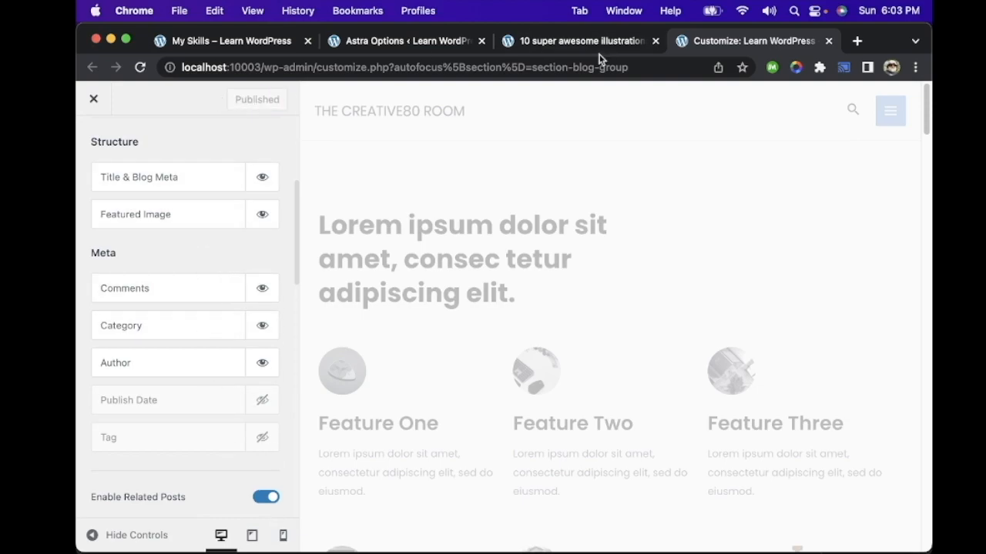
left_click(600, 48)
key("super+r")
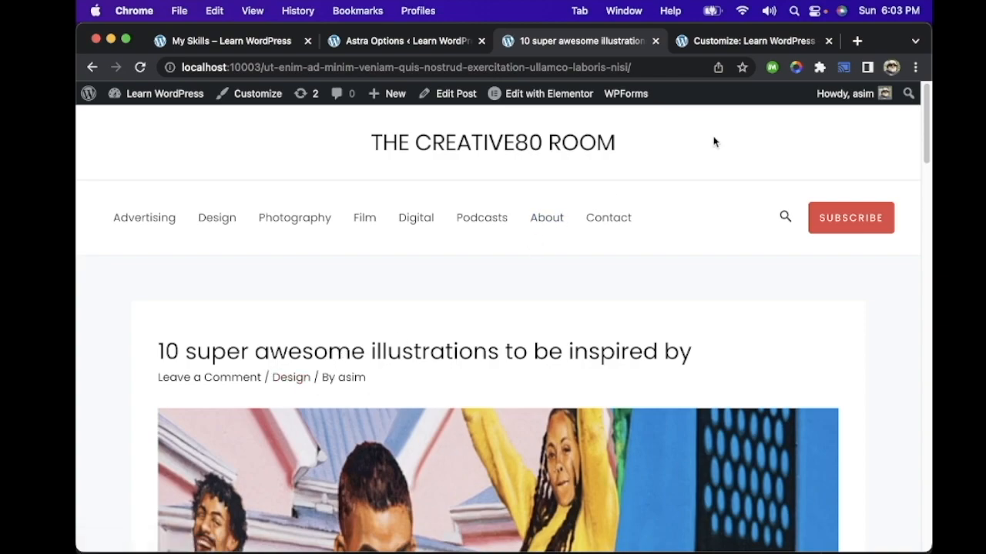
Step: Hide the Featured Image in the Single Post structure, publish, and check the result on the live post
left_click(724, 43)
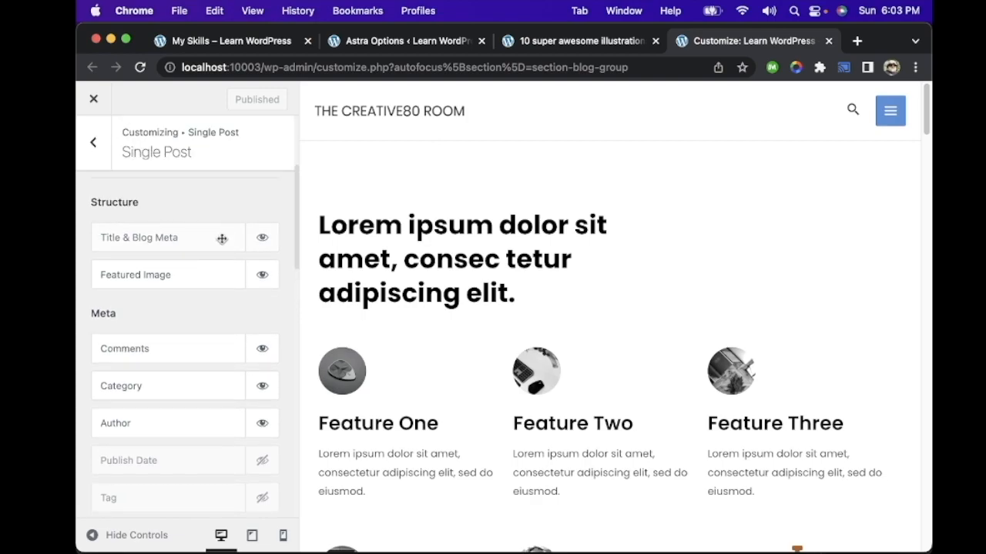
left_click(251, 276)
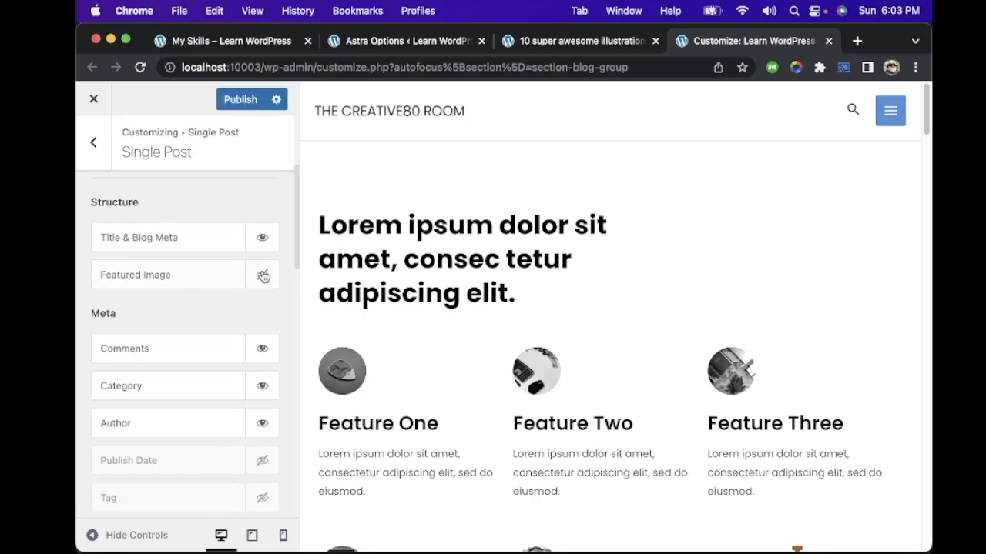
left_click(247, 100)
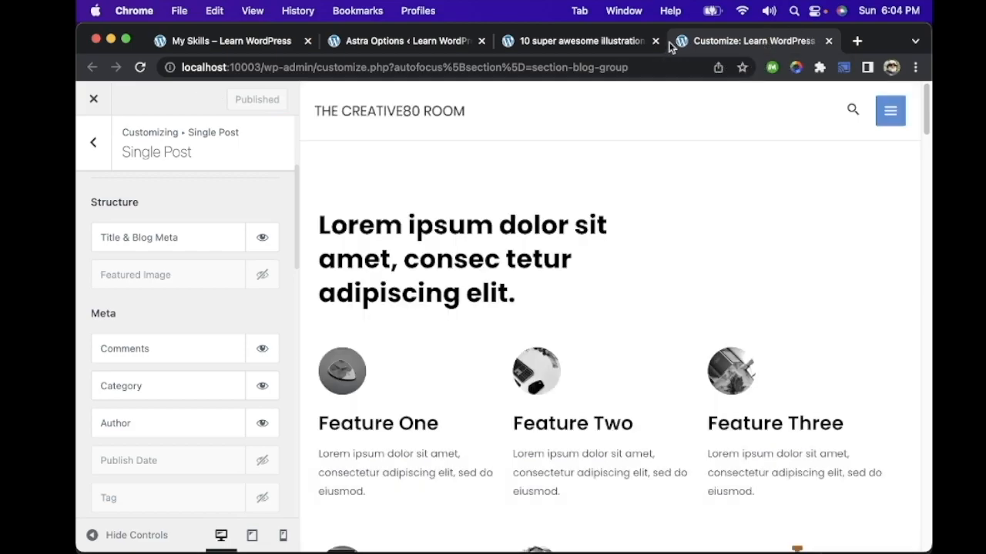
left_click(638, 43)
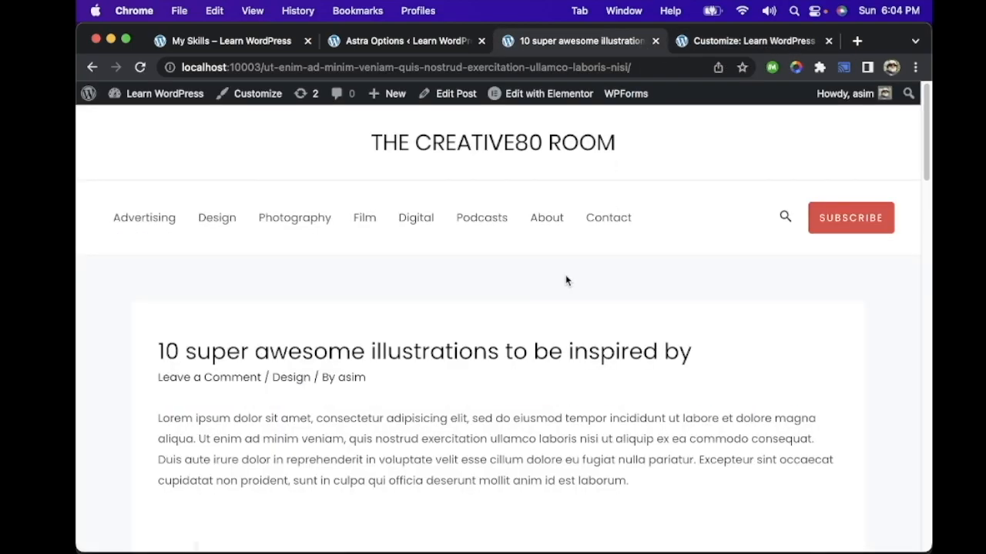
scroll(442, 367, "down", 15)
scroll(409, 369, "up", 20)
Step: Make the Featured Image visible again in the Single Post structure and publish
left_click(758, 41)
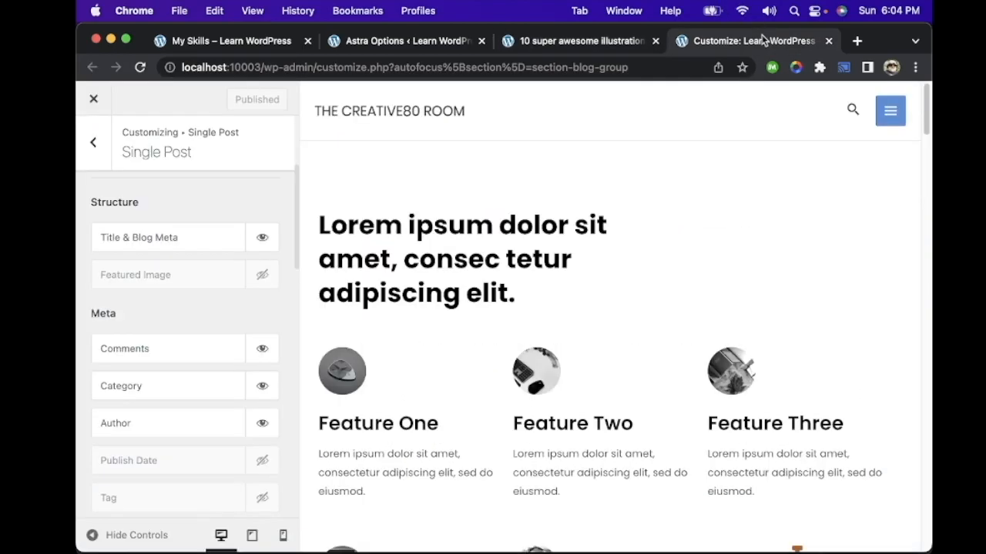
left_click(261, 277)
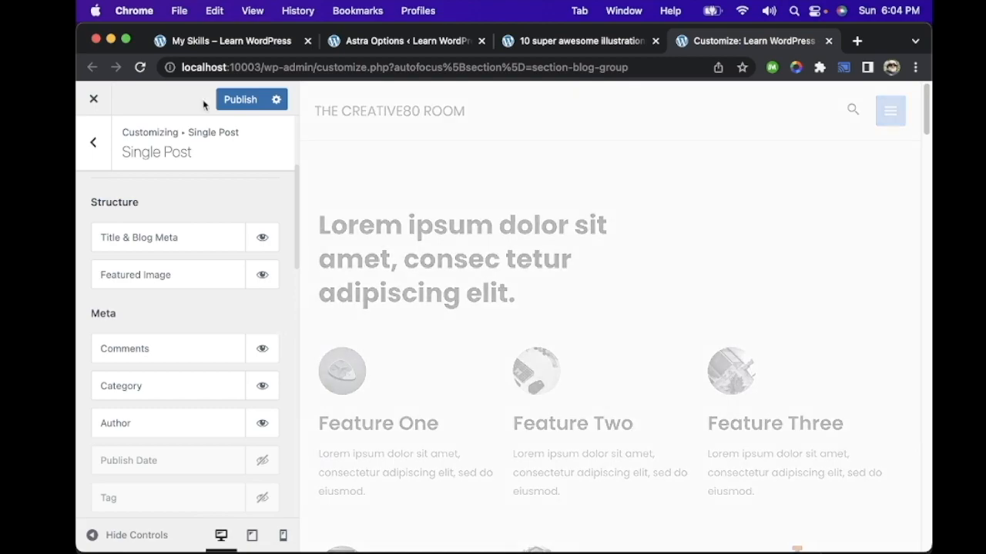
left_click(245, 102)
Step: Examine the related posts title alignment, number of posts, grid column, posts structure, meta and excerpt options
scroll(222, 265, "down", 10)
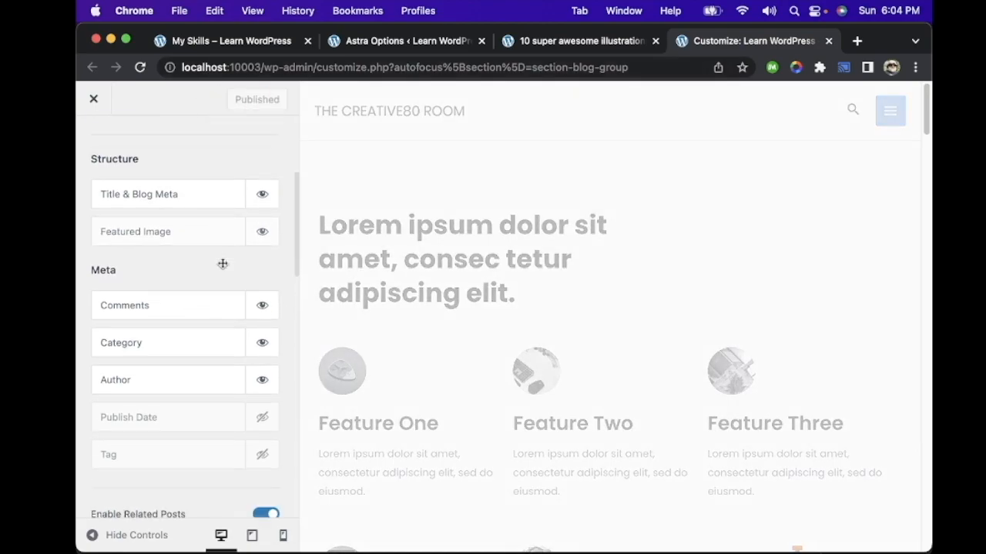
scroll(224, 268, "down", 5)
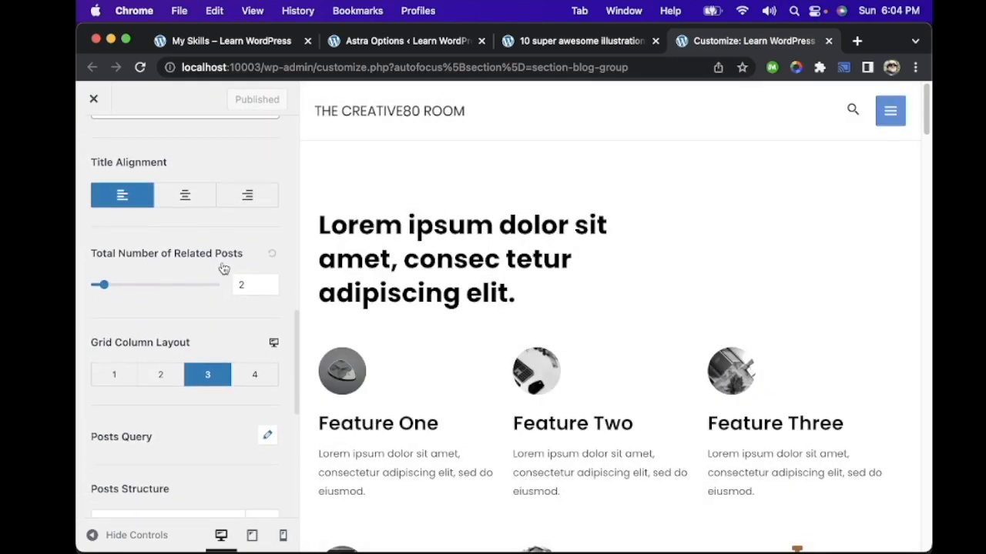
scroll(215, 201, "down", 4)
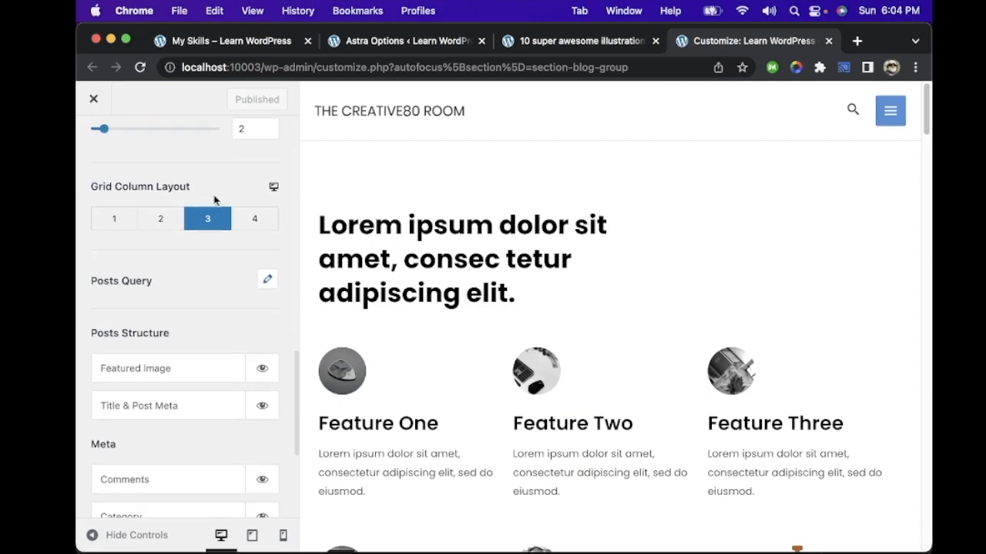
scroll(150, 193, "down", 6)
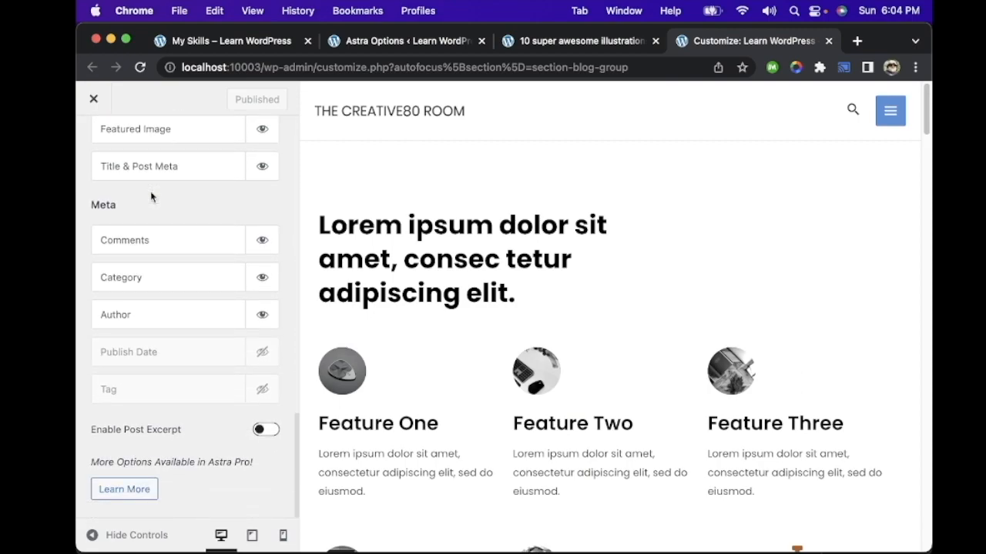
scroll(150, 196, "up", 6)
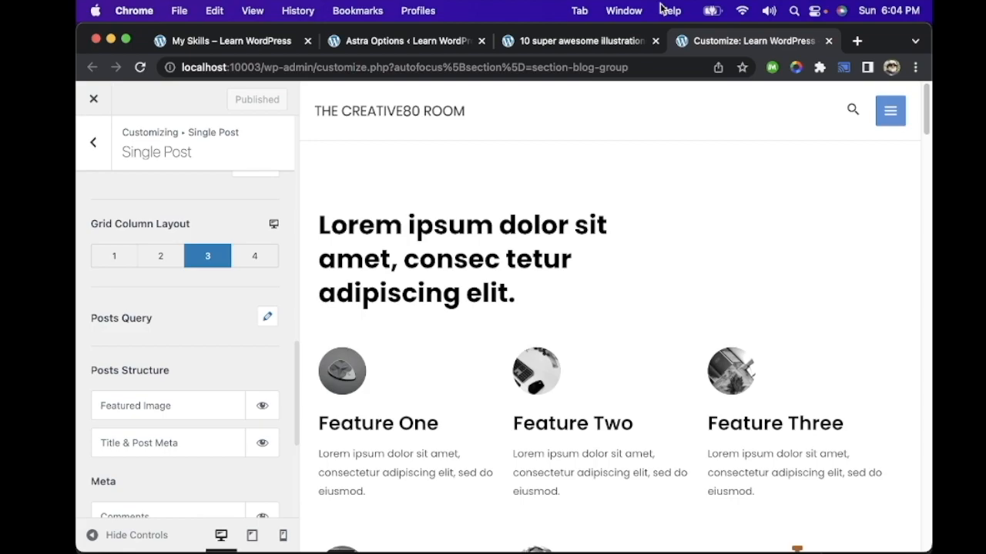
Step: Reload the live post and open the WordPress admin Dashboard in the My Skills tab
left_click(616, 43)
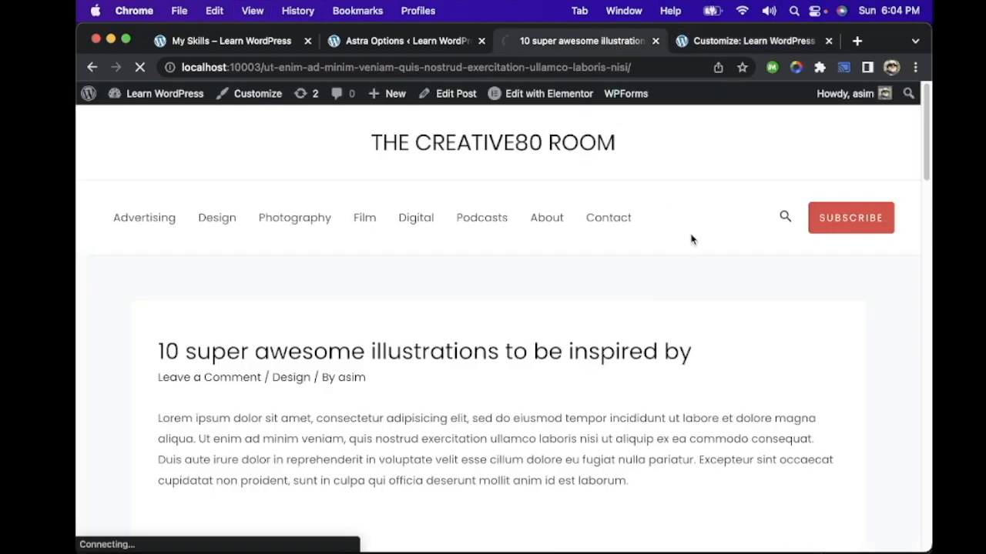
left_click(166, 120)
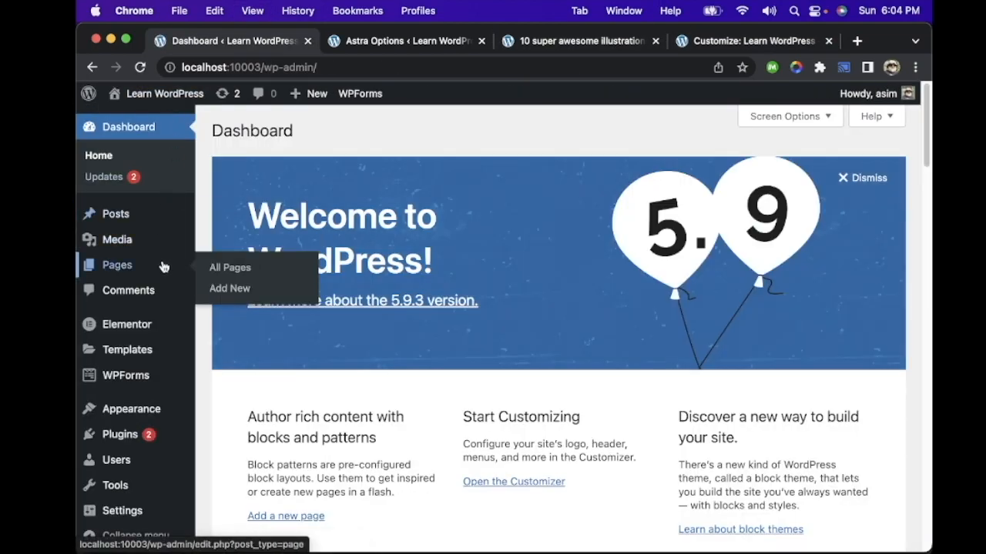
Step: Open the Astra Options page, review the Astra Pro options, and activate the free Astra Widgets plugin
mouse_move(142, 422)
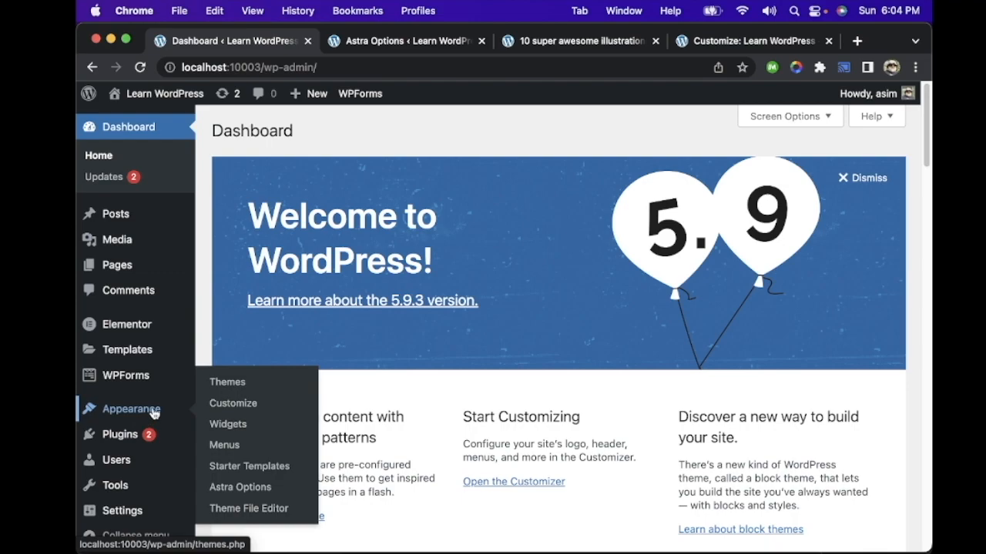
left_click(246, 489)
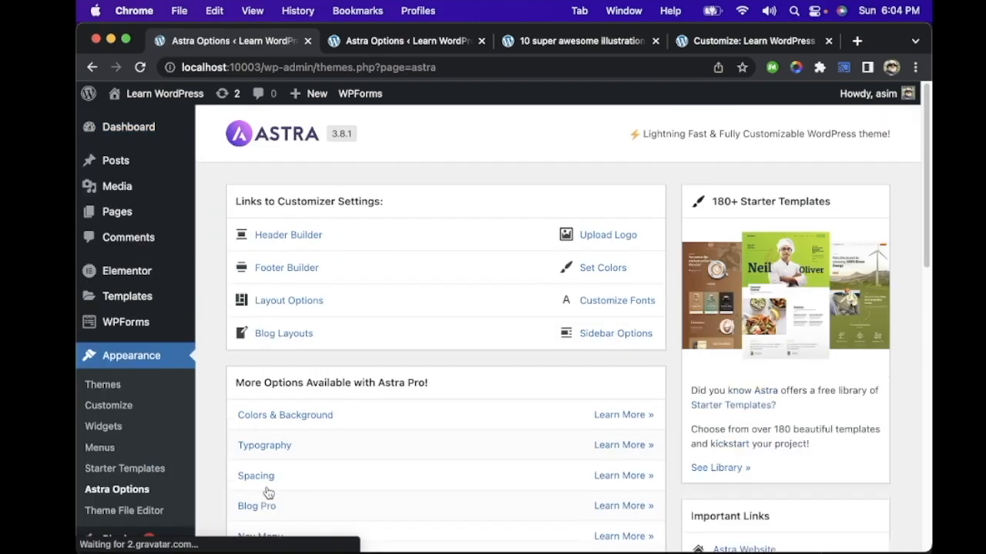
scroll(420, 262, "down", 5)
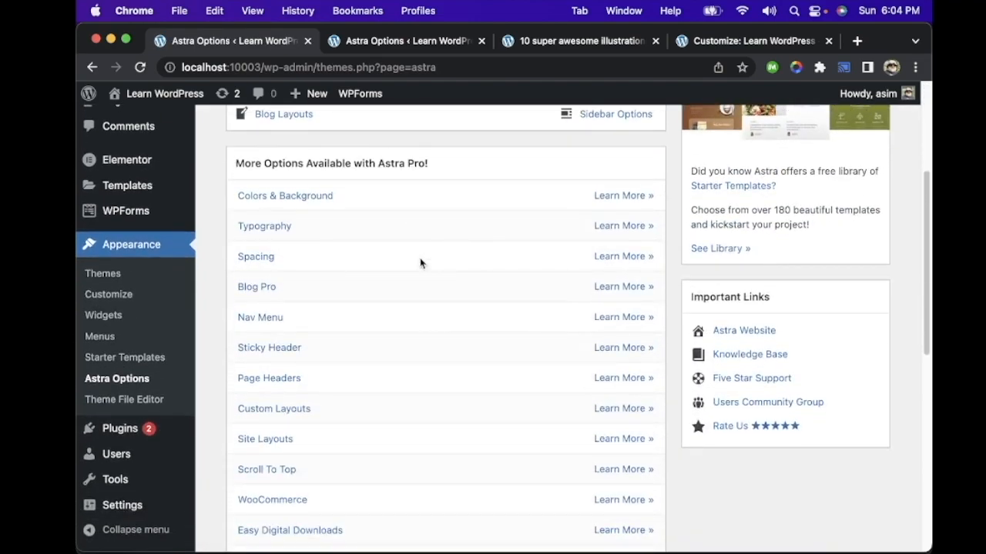
scroll(421, 263, "down", 3)
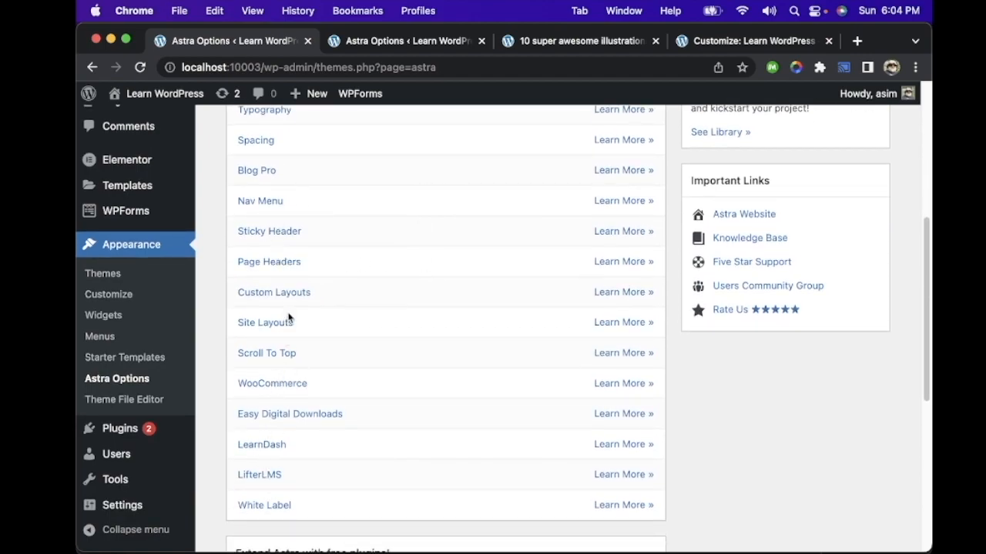
scroll(289, 318, "down", 7)
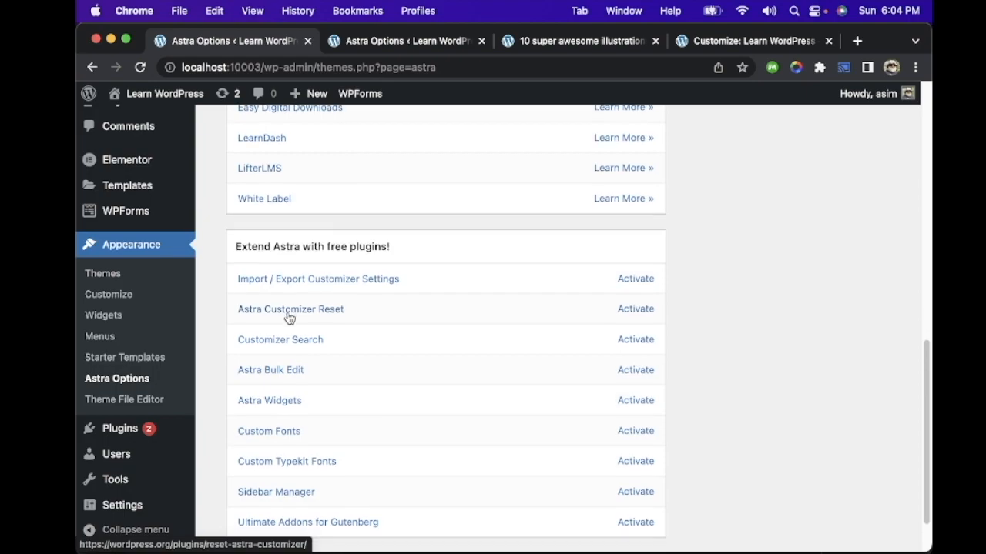
scroll(287, 315, "down", 2)
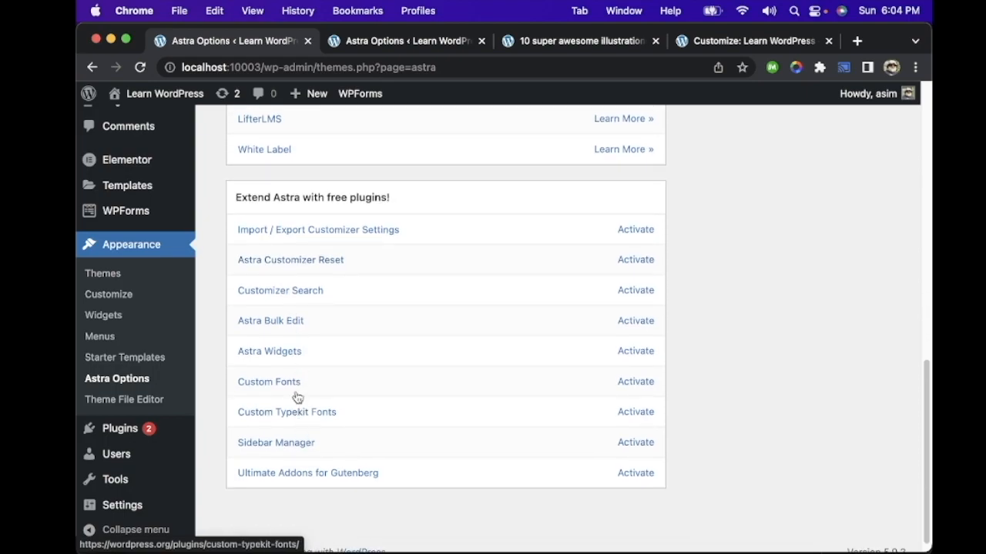
scroll(288, 246, "down", 1)
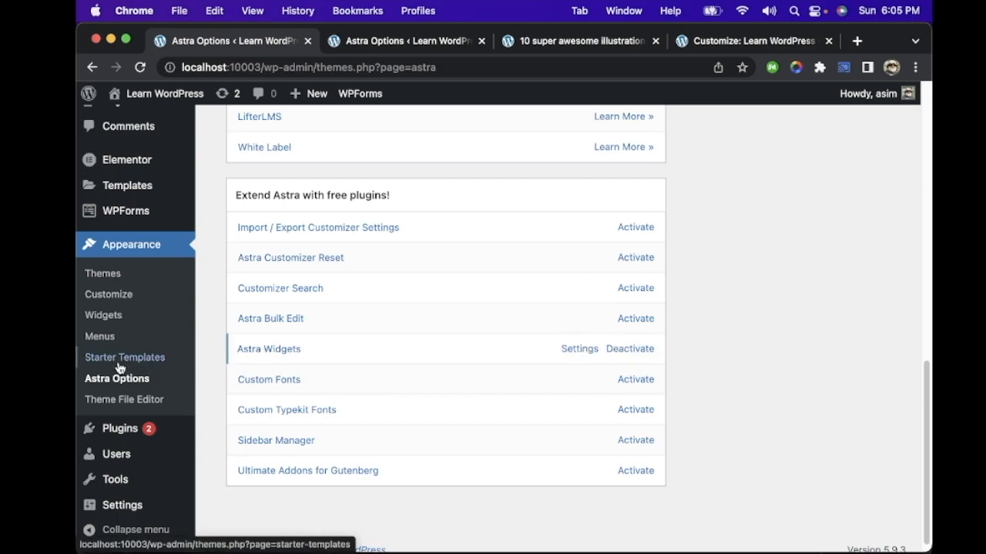
Step: Open the Astra Widgets settings and view the Main Sidebar widget area
left_click(584, 349)
scroll(442, 312, "up", 10)
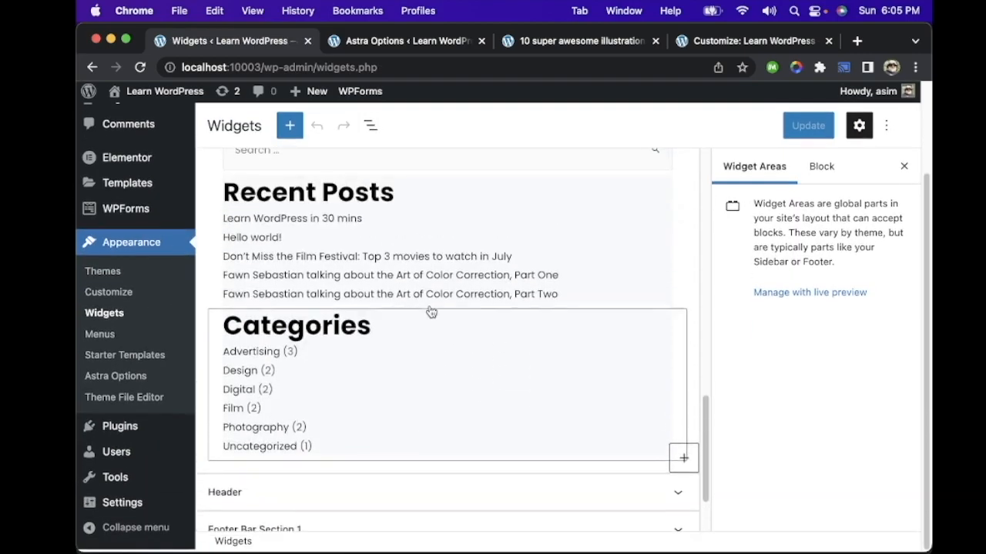
scroll(431, 311, "up", 5)
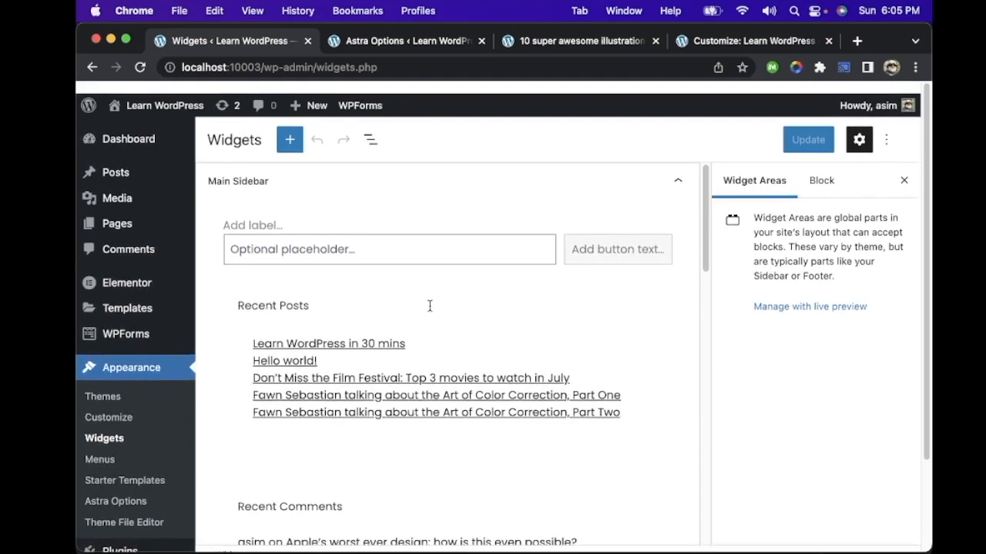
Step: Examine the text, media, design, widget and embed blocks available for widget areas, and close the block inserter
left_click(291, 129)
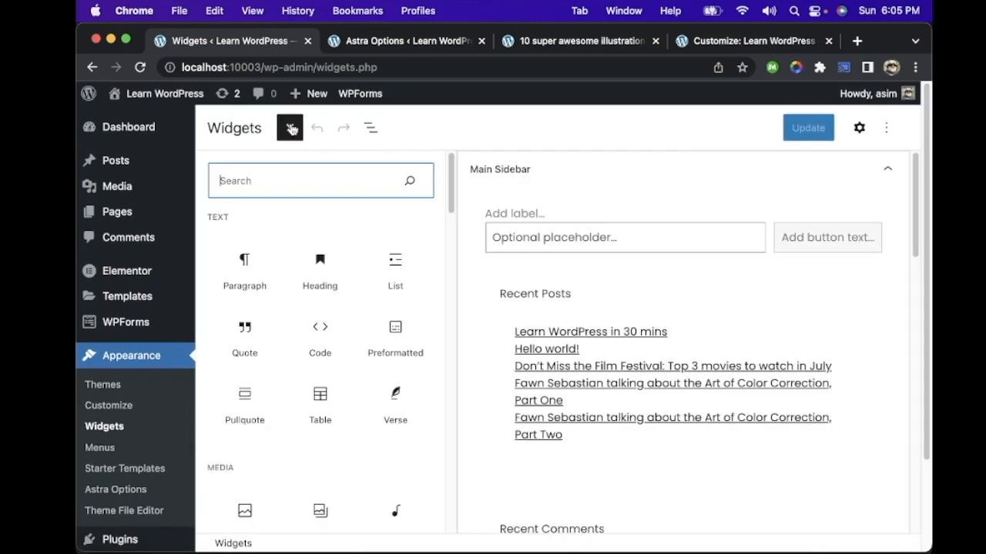
scroll(321, 327, "down", 5)
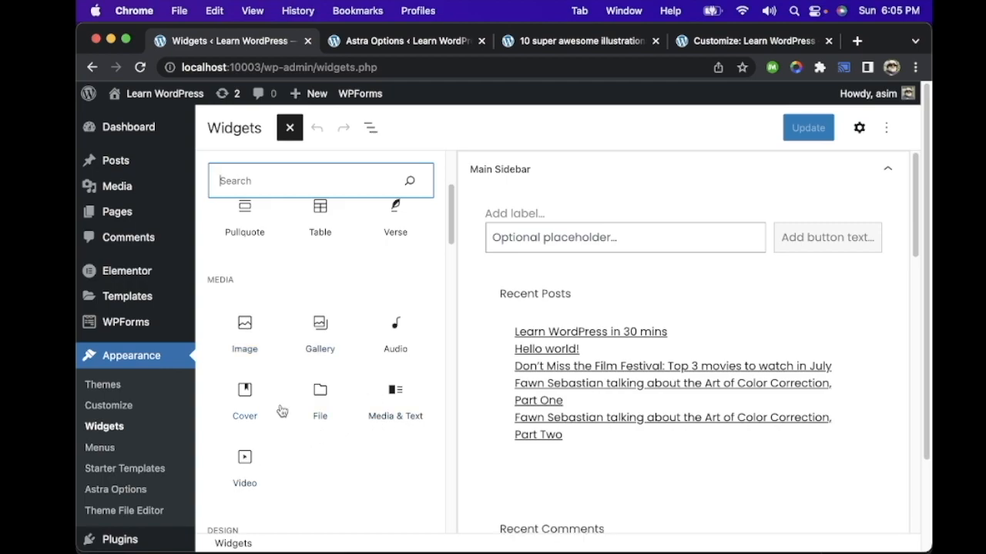
scroll(350, 415, "down", 5)
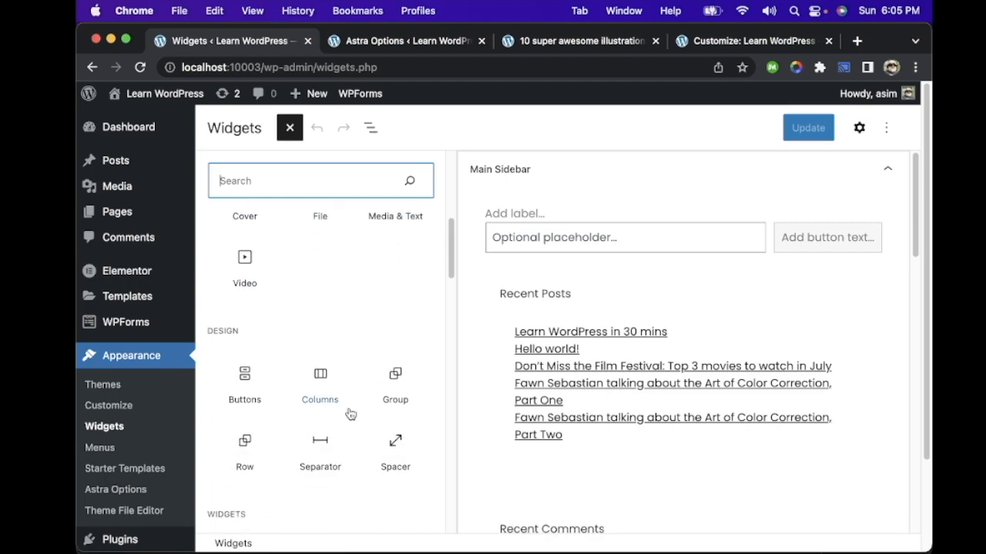
scroll(286, 419, "down", 10)
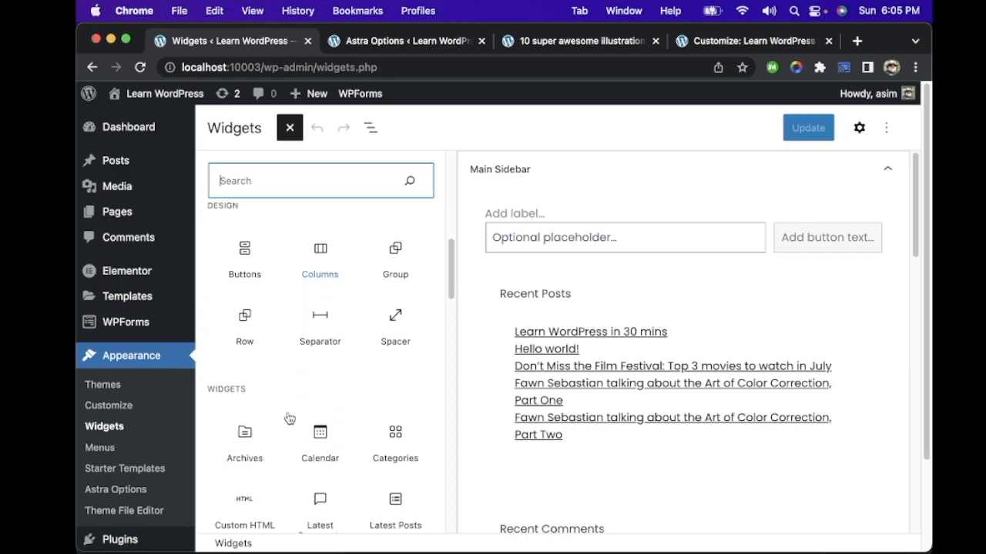
scroll(289, 419, "down", 10)
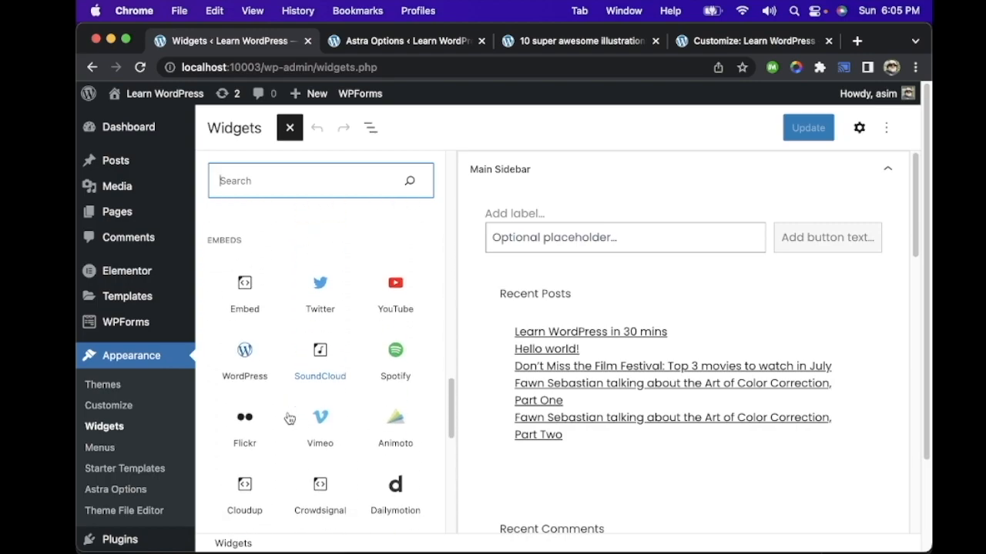
scroll(289, 418, "down", 8)
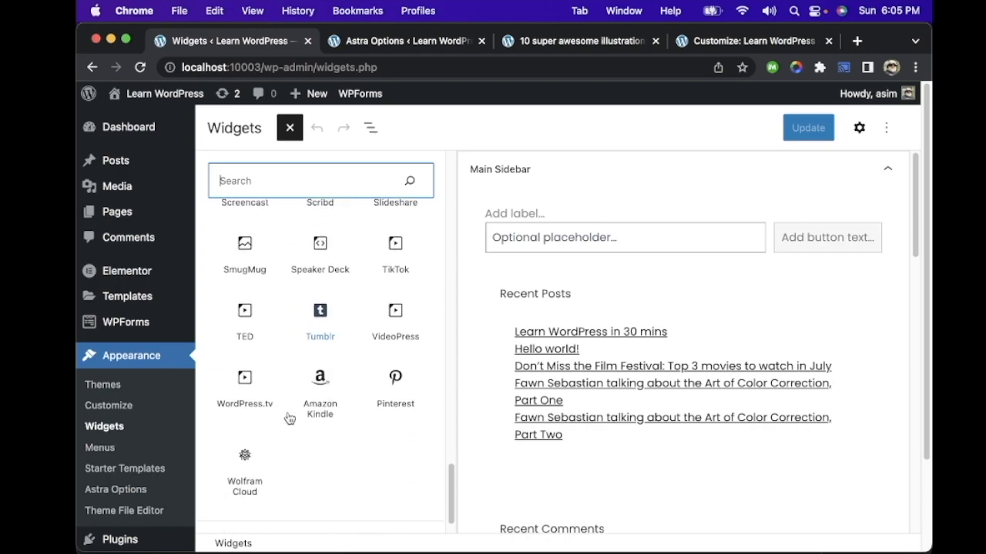
scroll(289, 418, "up", 20)
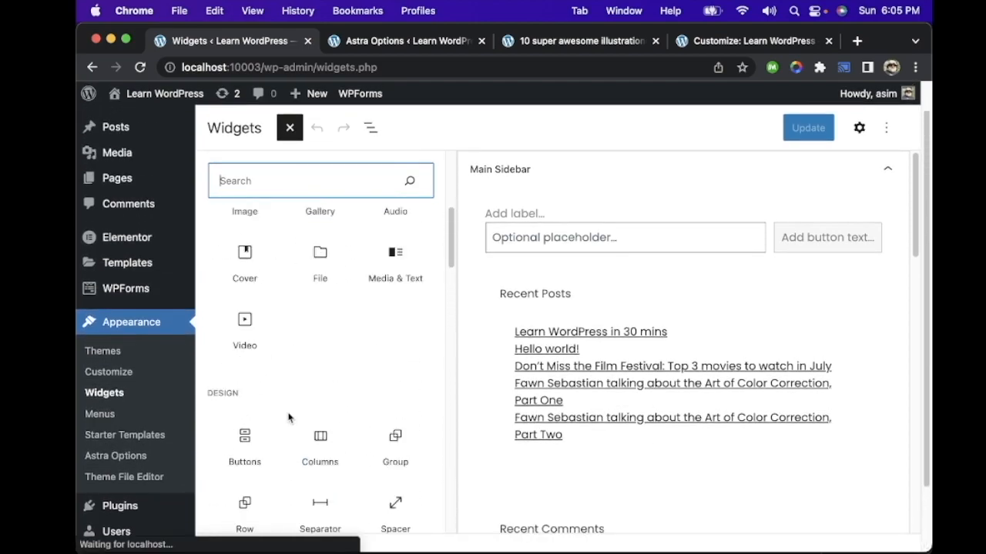
left_click(288, 131)
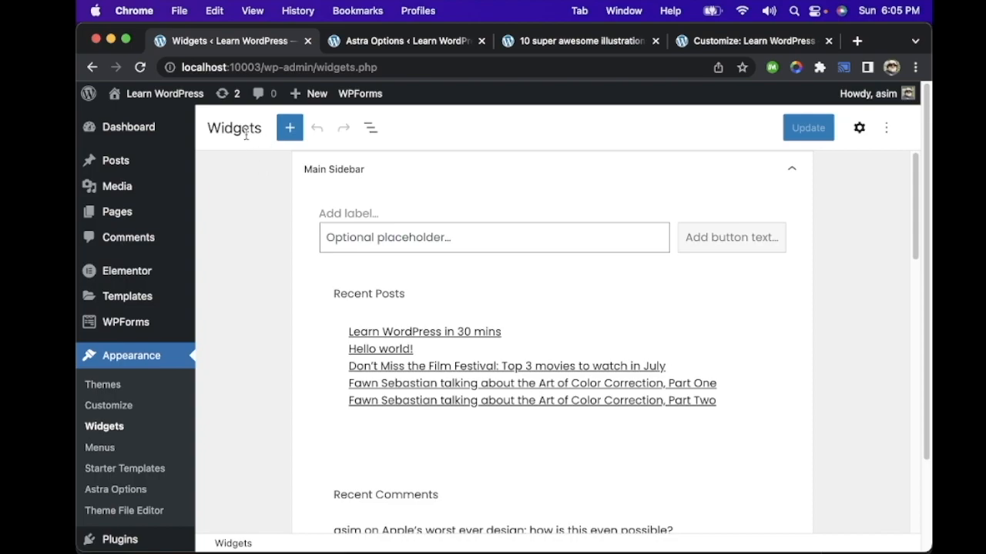
left_click_drag(210, 128, 263, 133)
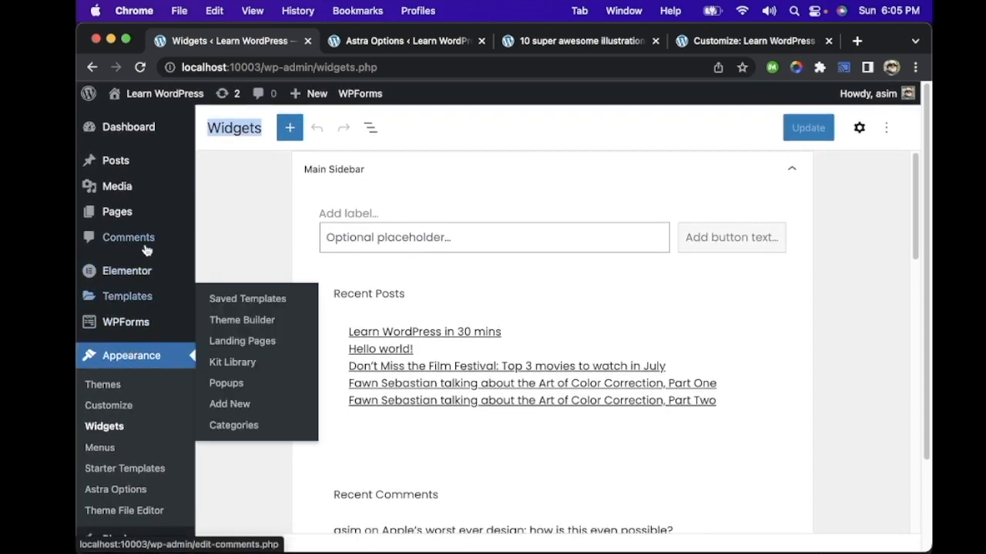
Step: Open the theme Customizer and go to its Sidebar settings
left_click(108, 406)
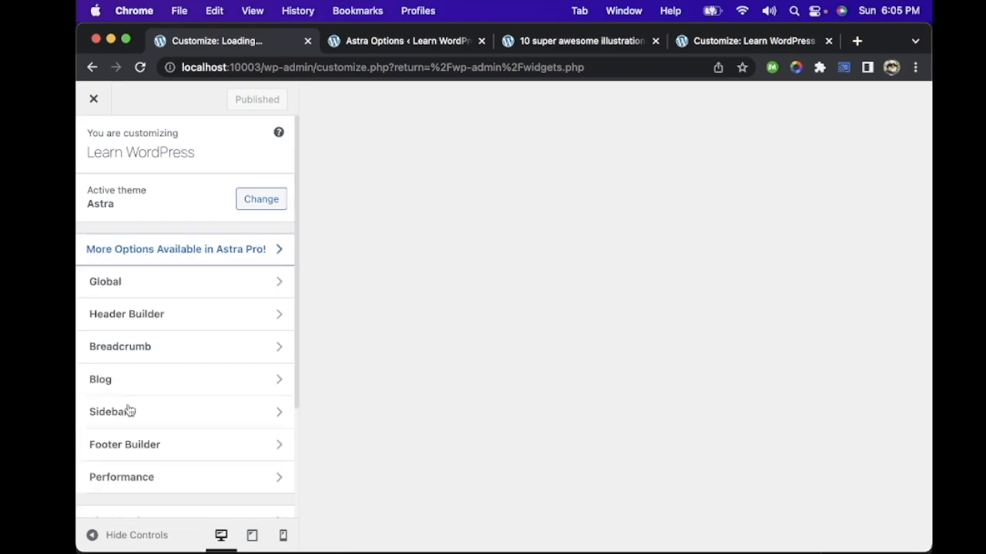
scroll(198, 328, "down", 4)
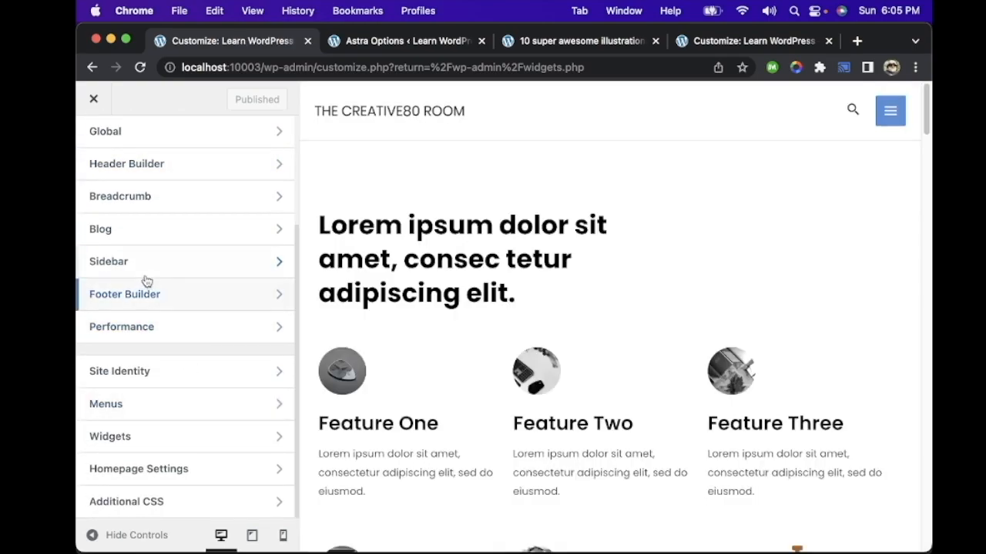
left_click(137, 265)
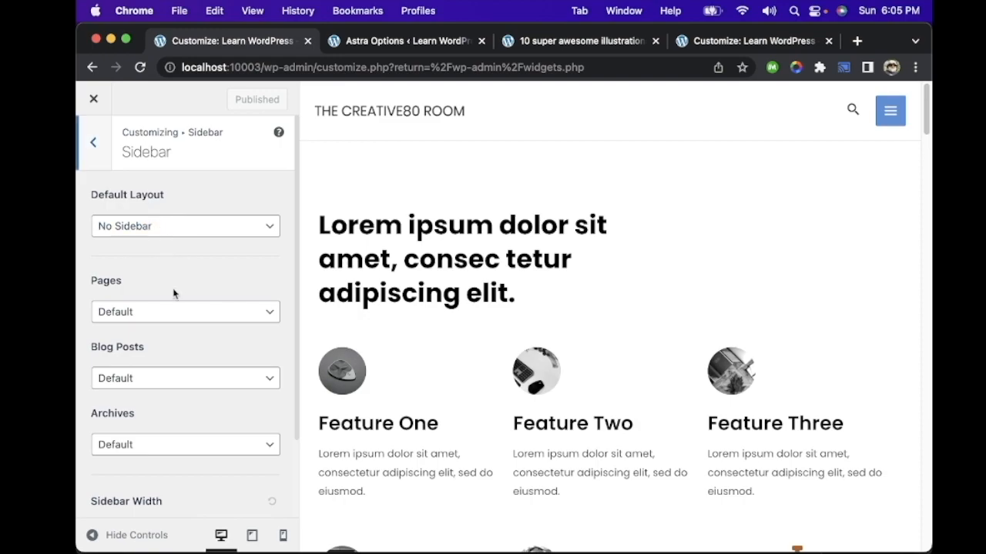
Step: Try Right Sidebar as the default layout, check the page preview, and switch back to No Sidebar
left_click(188, 223)
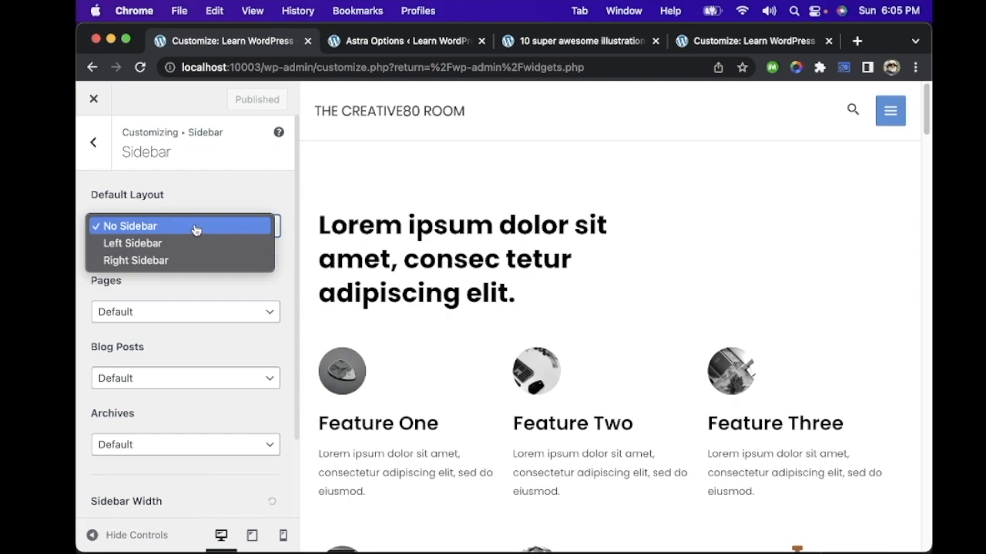
left_click(178, 264)
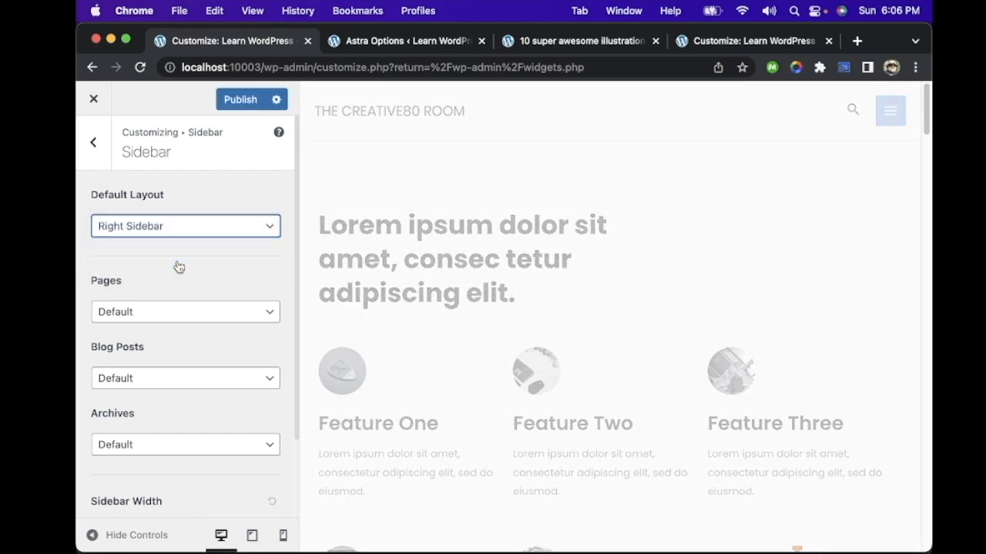
scroll(650, 281, "down", 15)
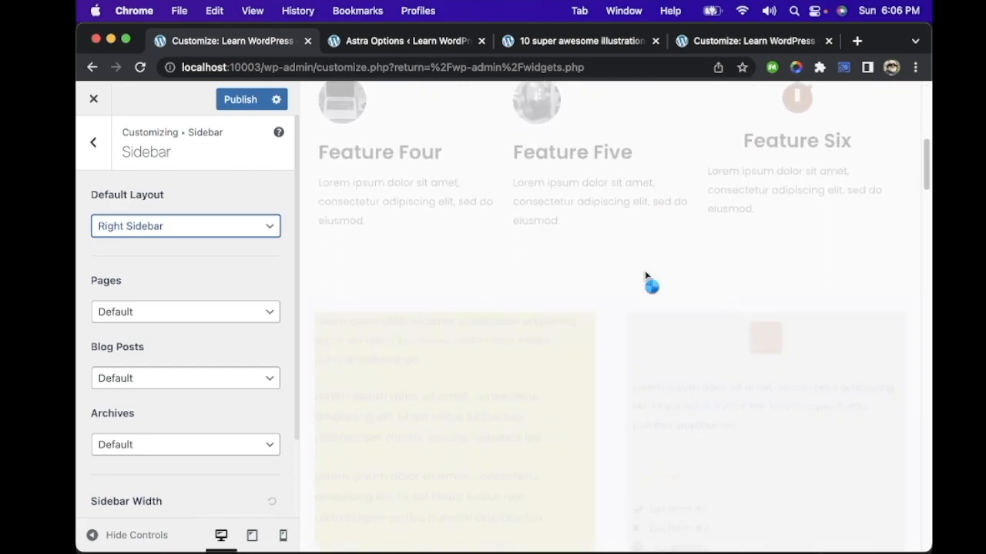
scroll(646, 277, "up", 15)
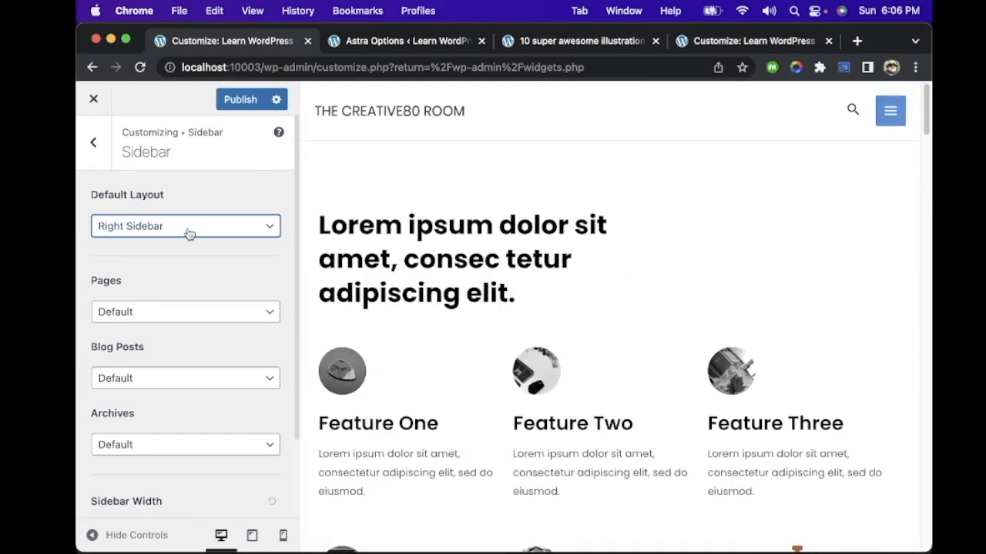
left_click(188, 233)
left_click(145, 191)
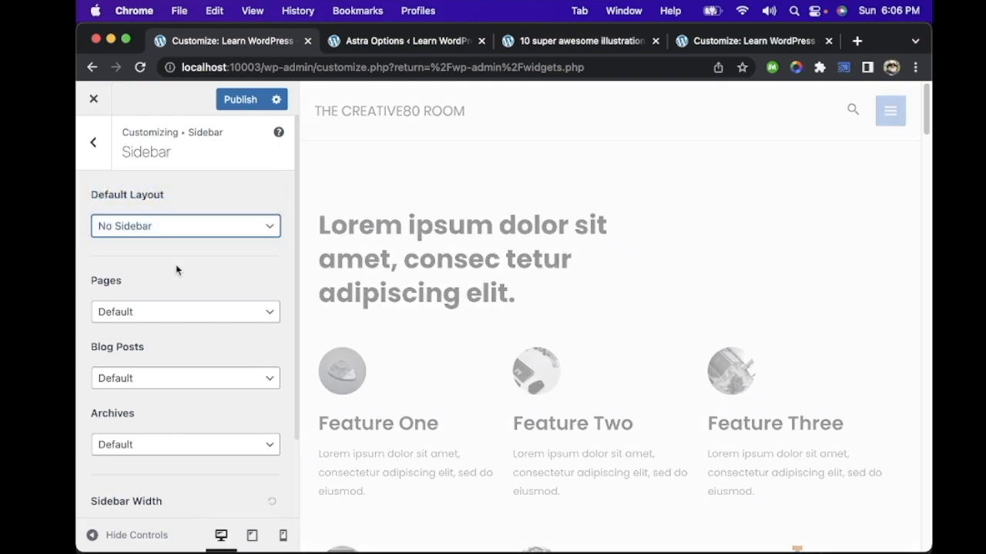
Step: Set the Blog Posts layout to Right Sidebar and check the sidebar choices for Pages
left_click(207, 380)
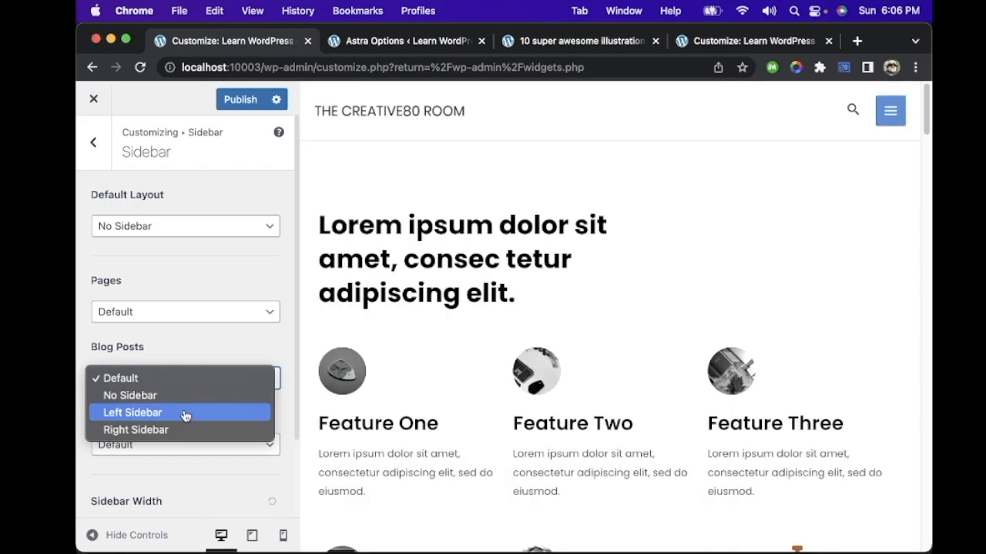
left_click(199, 433)
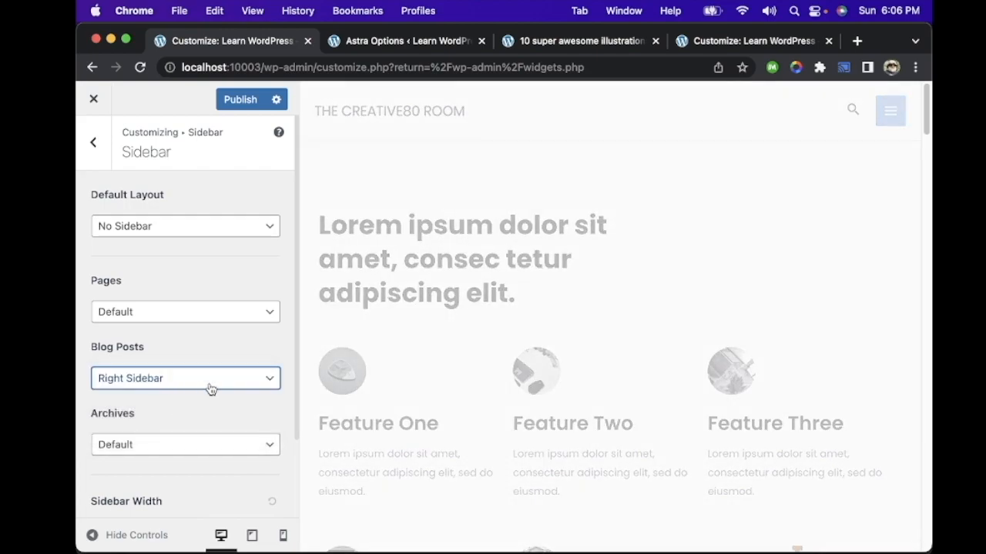
left_click(202, 311)
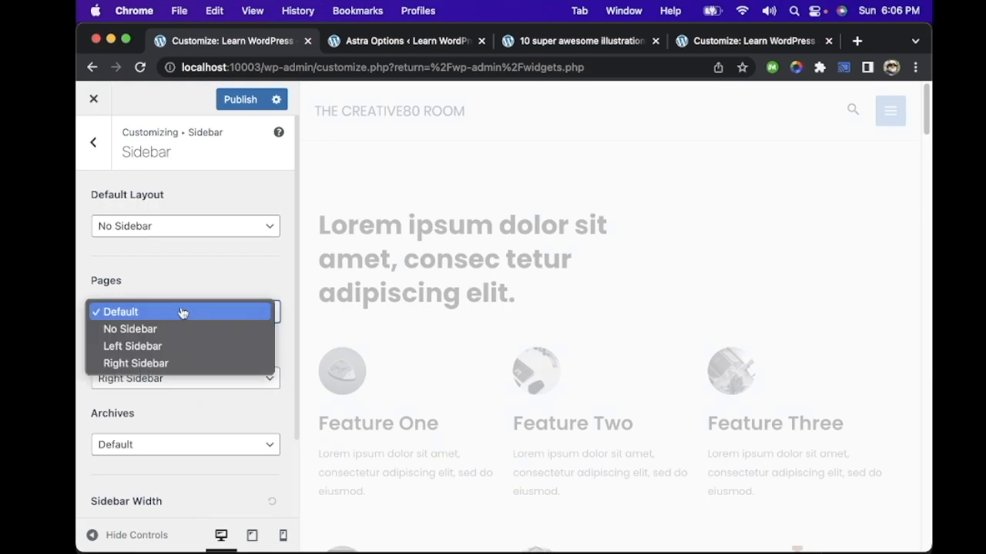
left_click(159, 276)
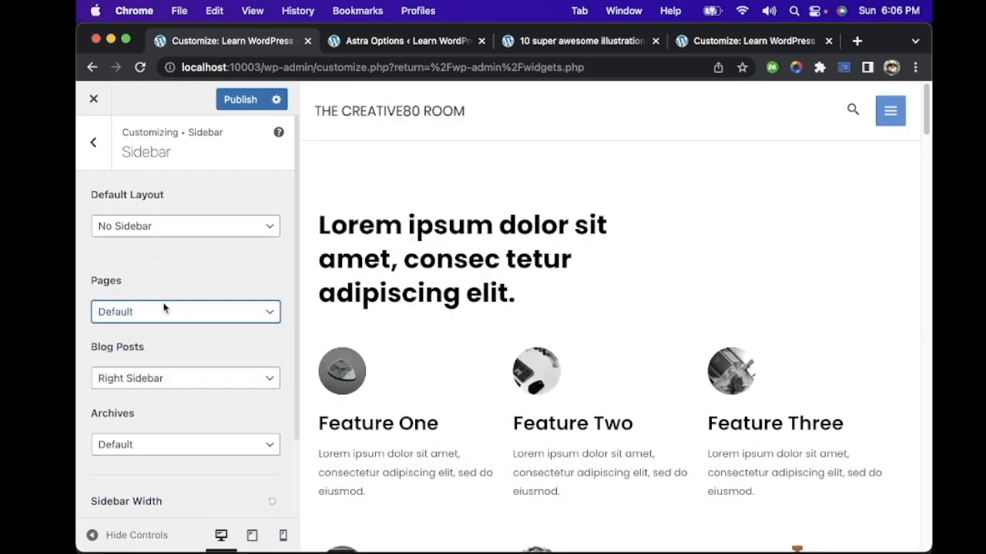
scroll(185, 371, "down", 3)
scroll(194, 259, "up", 1)
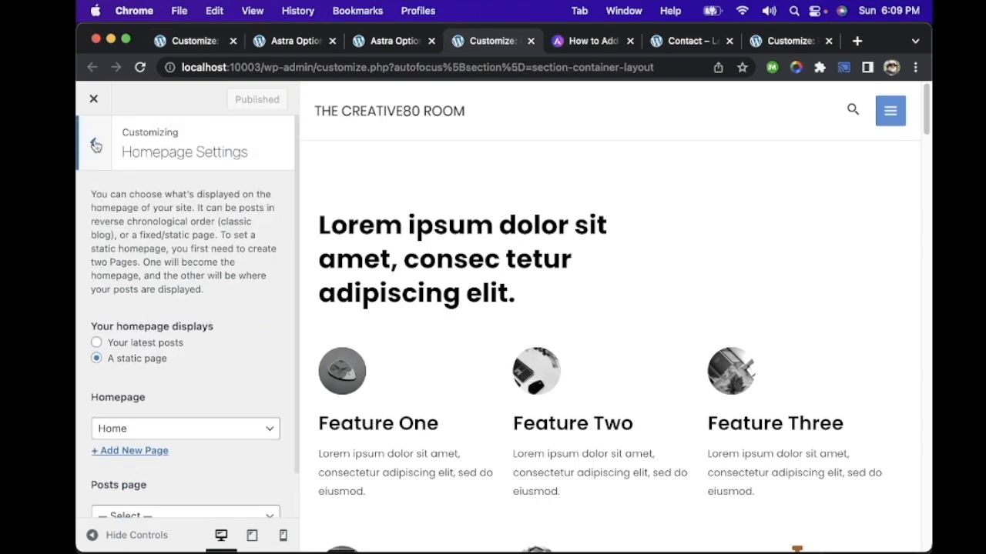
Step: Leave the Homepage Settings and close the Customizer to return to the Astra Options page
left_click(95, 146)
scroll(185, 269, "up", 5)
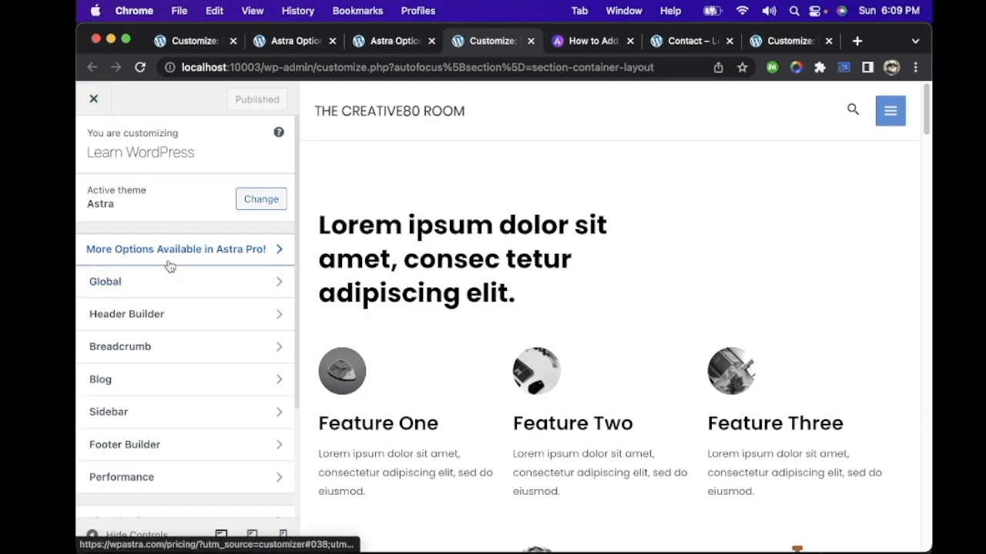
left_click(94, 100)
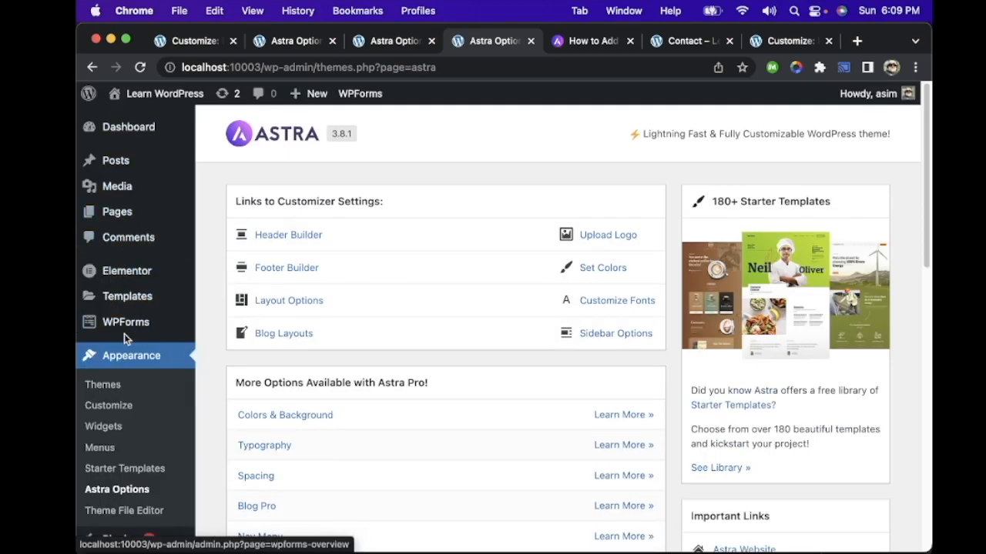
scroll(124, 333, "down", 5)
scroll(126, 339, "up", 5)
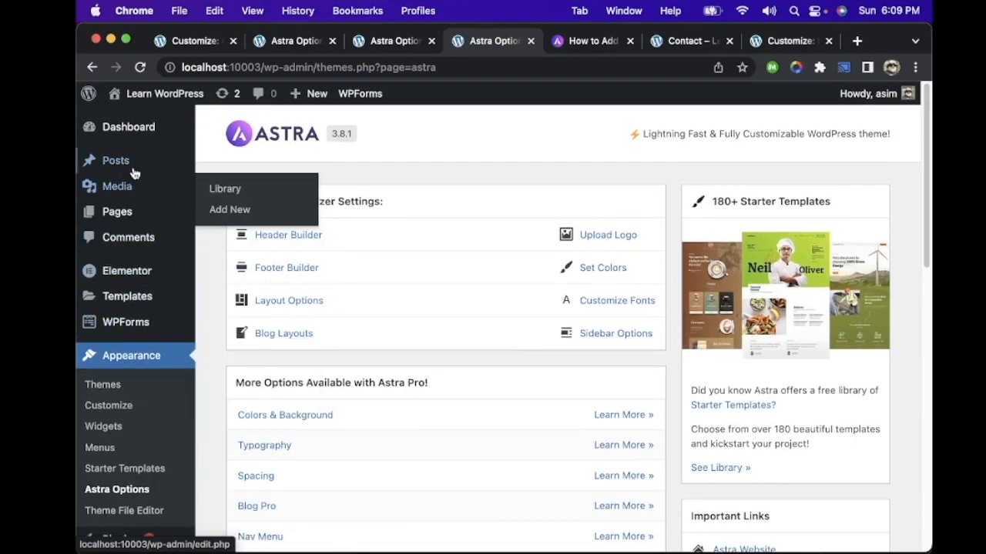
mouse_move(137, 161)
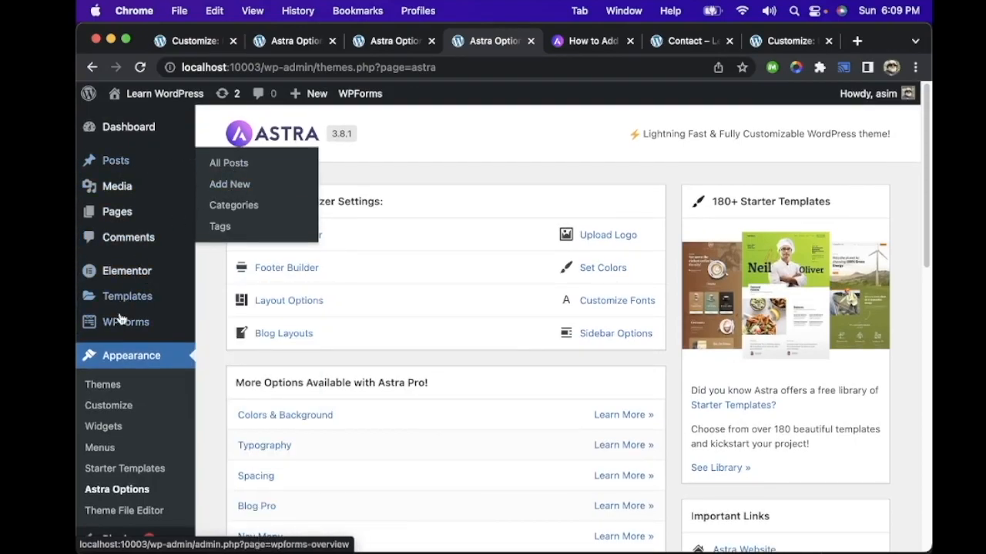
Step: Open the installed plugins list and look through its entries and the available updates
scroll(123, 320, "down", 6)
mouse_move(141, 455)
mouse_move(119, 431)
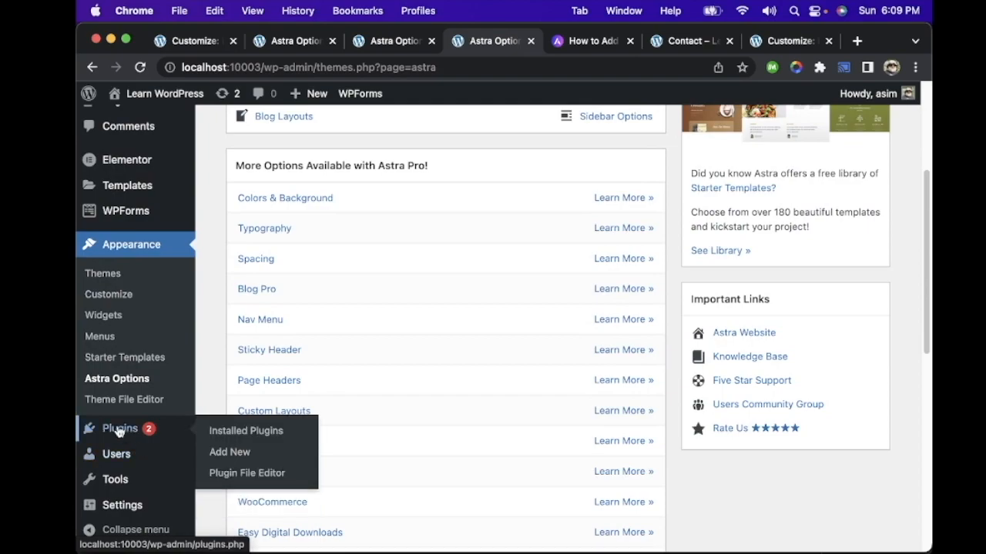
scroll(131, 442, "down", 6)
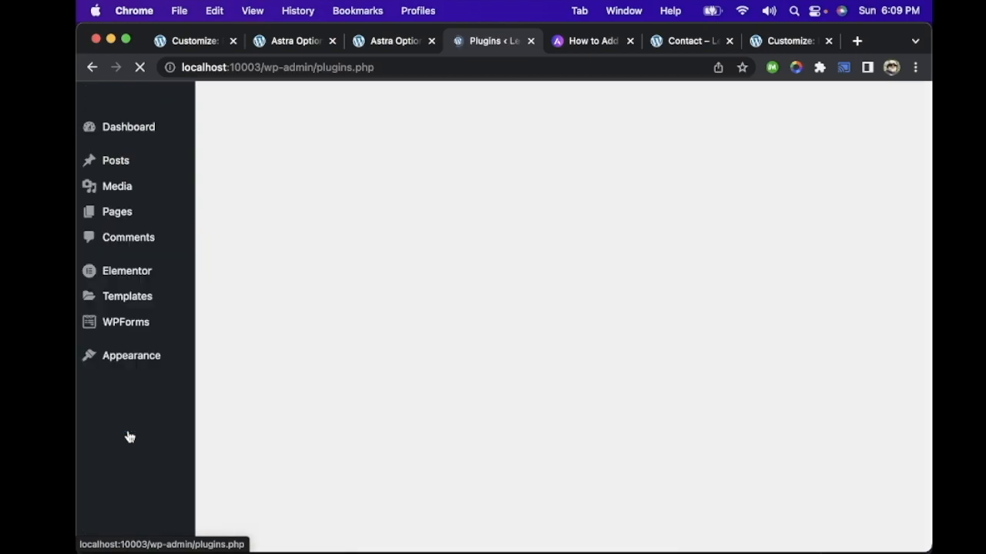
scroll(325, 293, "down", 5)
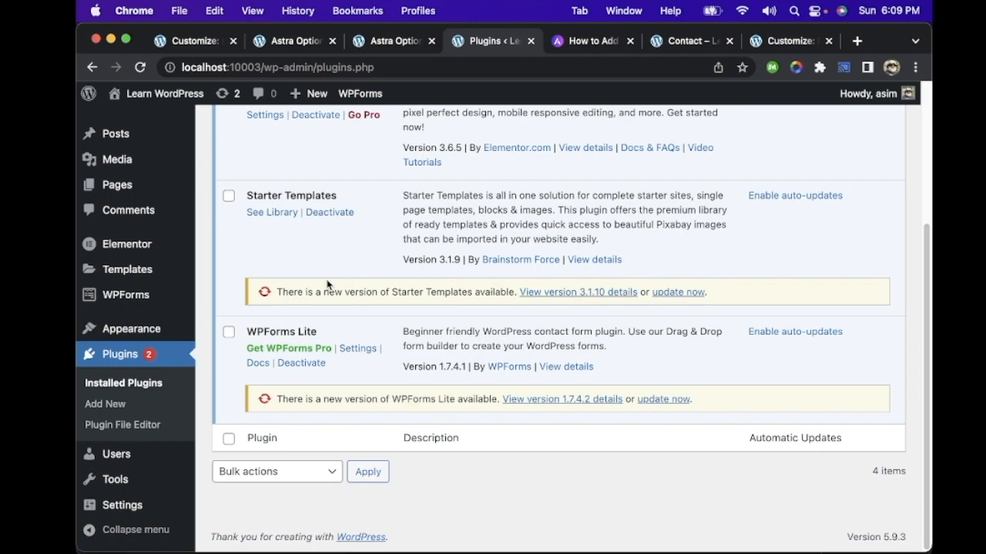
scroll(326, 285, "up", 5)
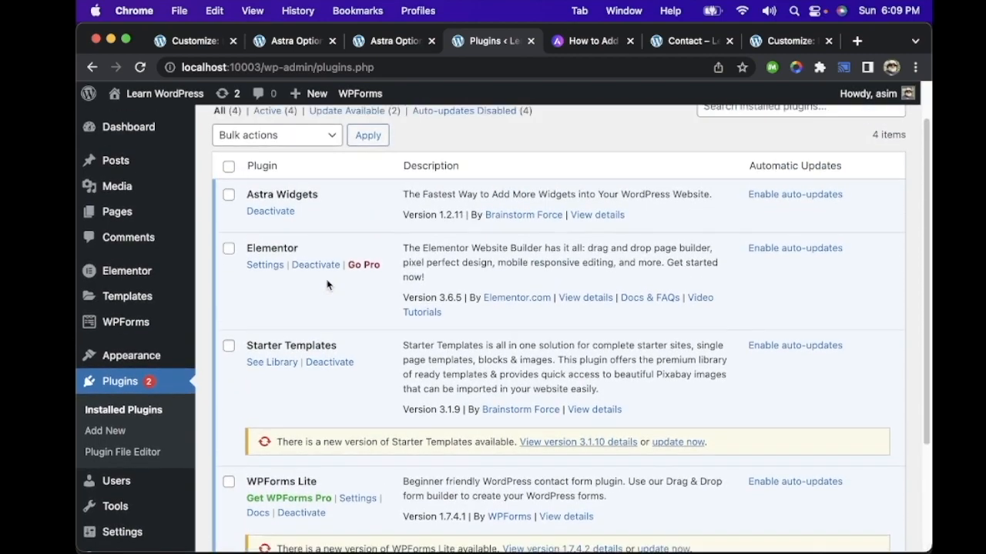
mouse_move(154, 304)
scroll(150, 312, "down", 5)
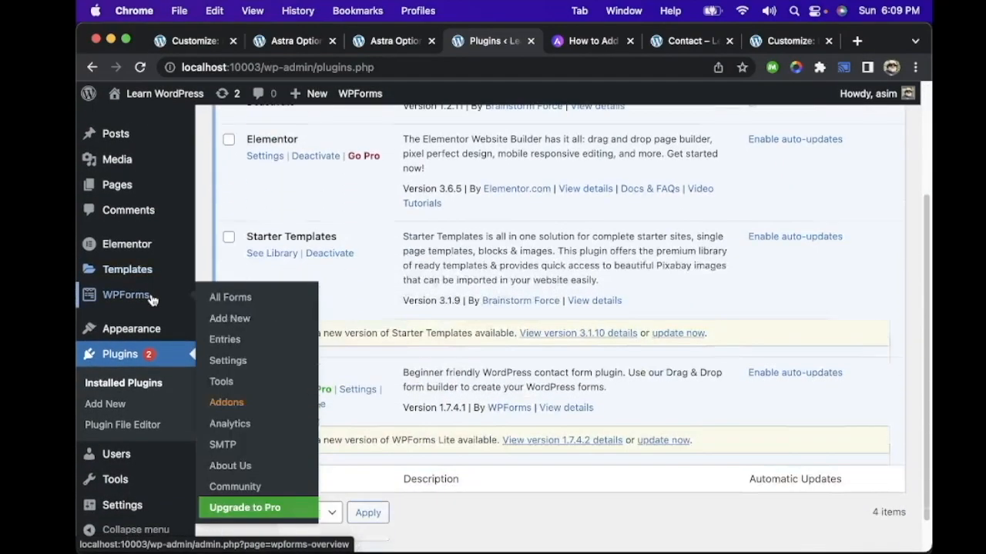
mouse_move(127, 278)
scroll(127, 276, "up", 5)
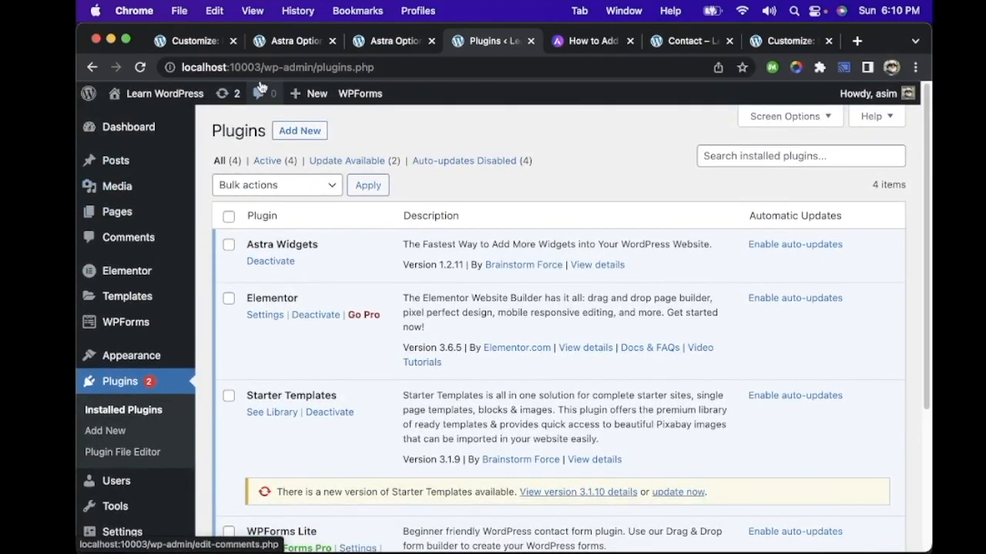
Step: Look through the open Astra Options and Customizer pages and bring up the site's Contact page
left_click(355, 39)
left_click(290, 42)
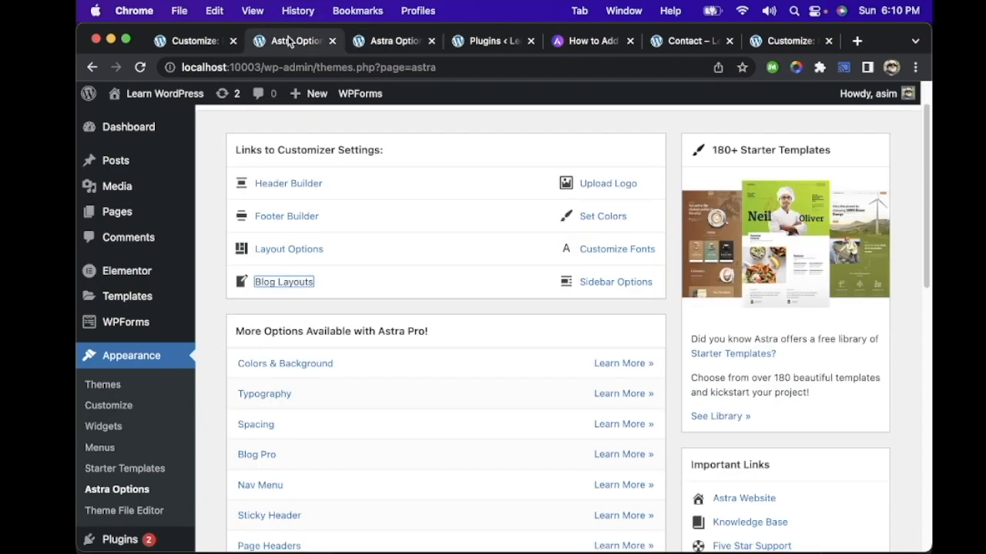
left_click(194, 41)
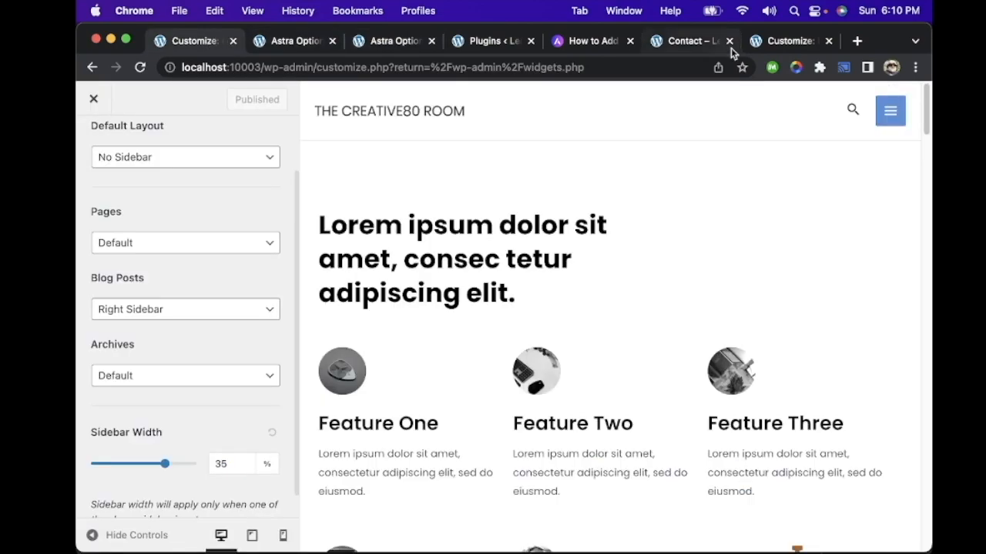
left_click(793, 43)
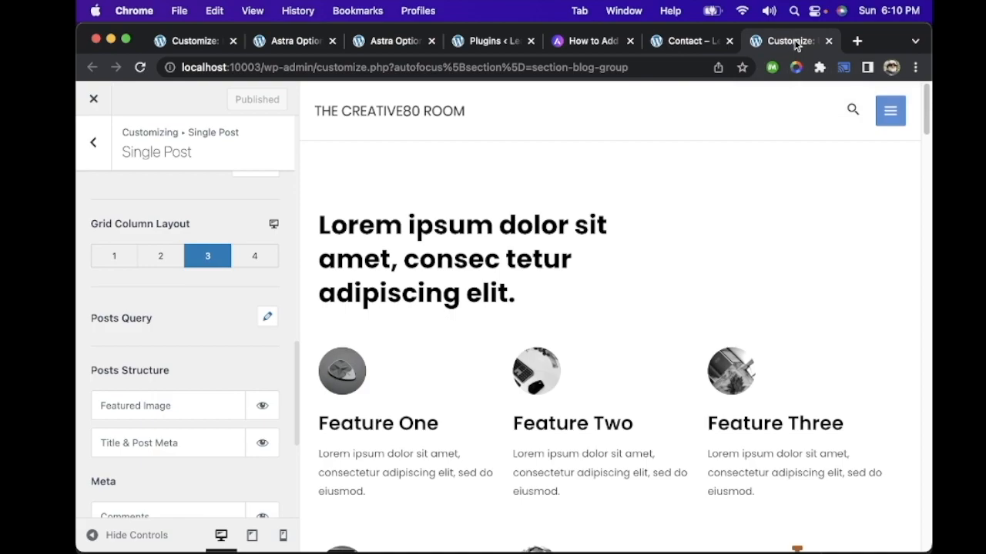
left_click(689, 42)
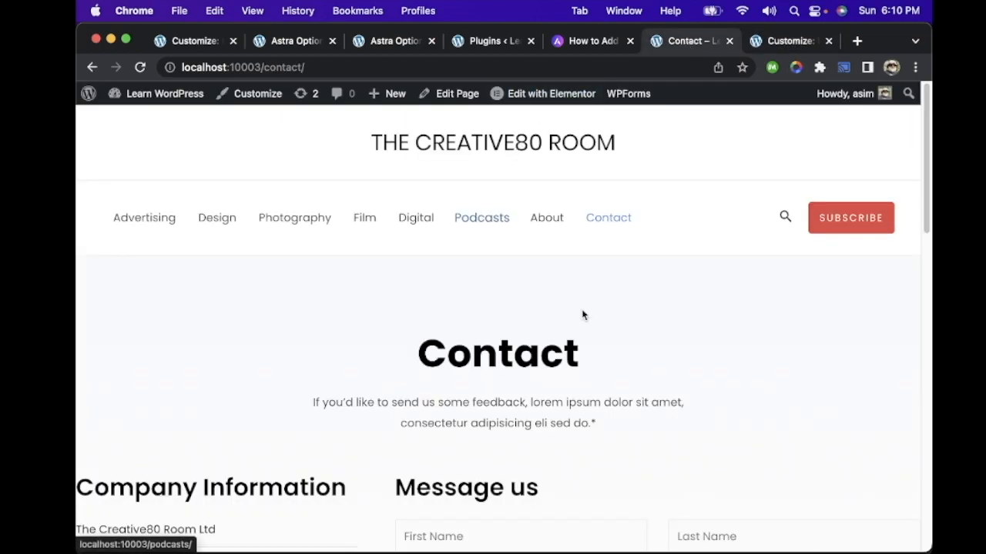
scroll(581, 309, "down", 3)
scroll(581, 310, "up", 1)
Step: Open the Photography category from the site menu and look through its posts
left_click(297, 136)
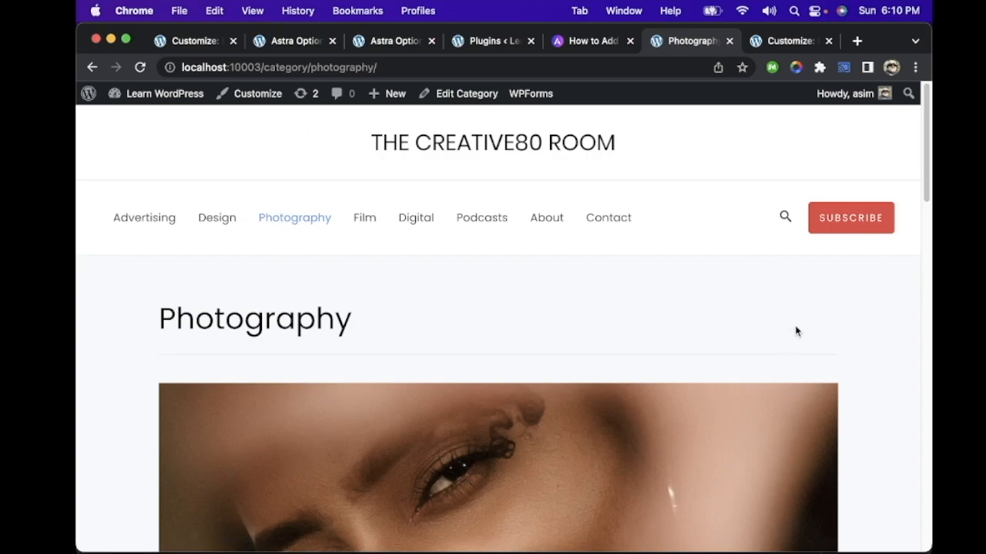
scroll(809, 331, "down", 10)
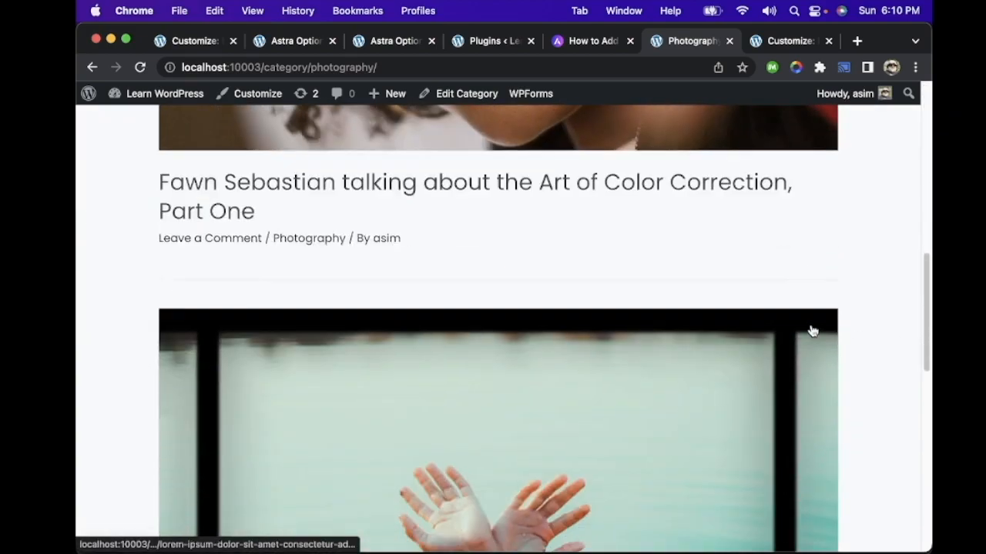
scroll(813, 331, "down", 5)
scroll(811, 331, "up", 15)
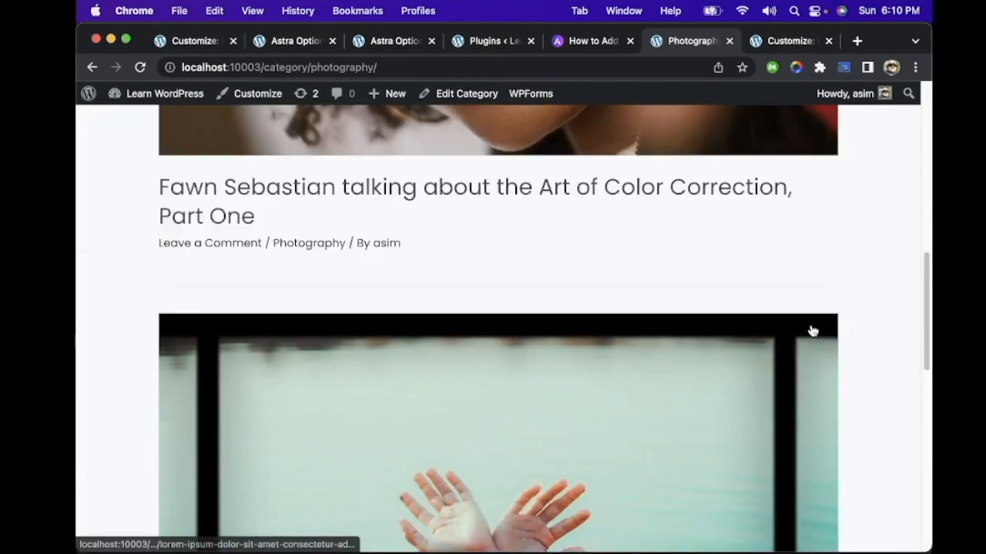
scroll(811, 332, "up", 1)
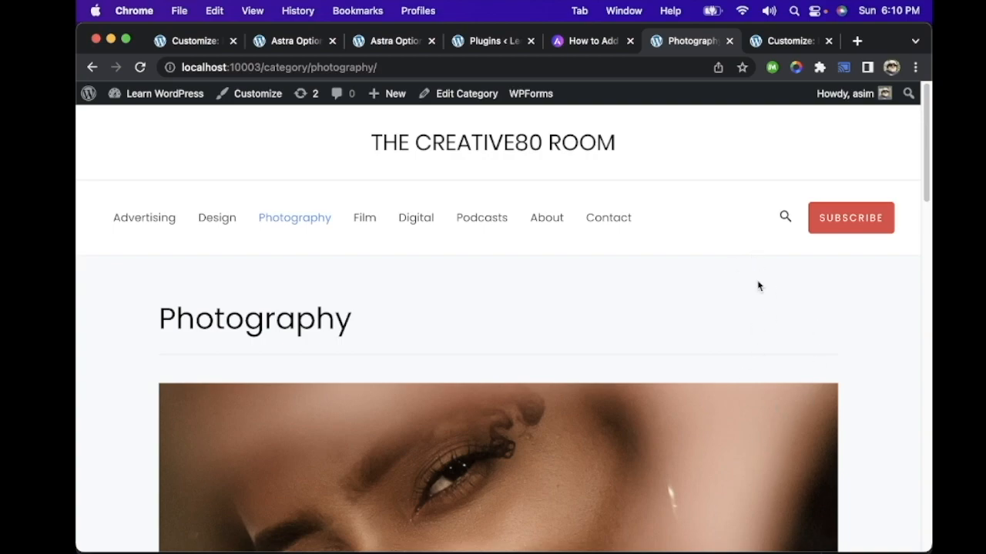
scroll(730, 262, "down", 15)
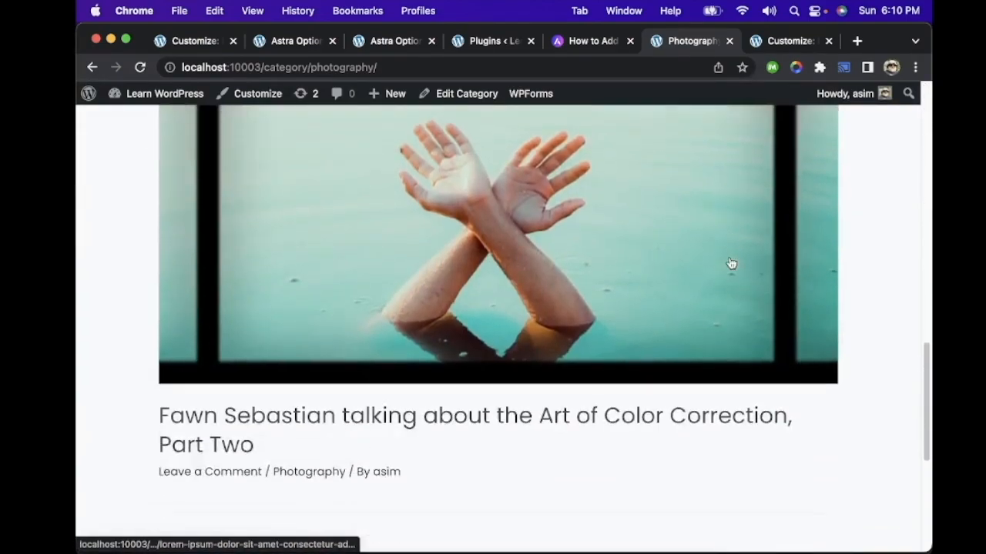
scroll(729, 262, "up", 10)
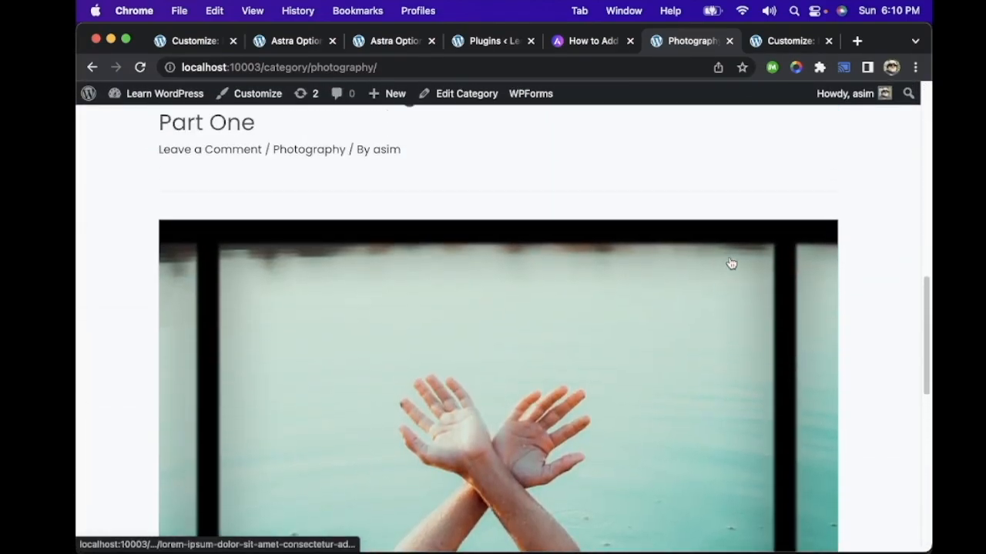
scroll(729, 262, "up", 5)
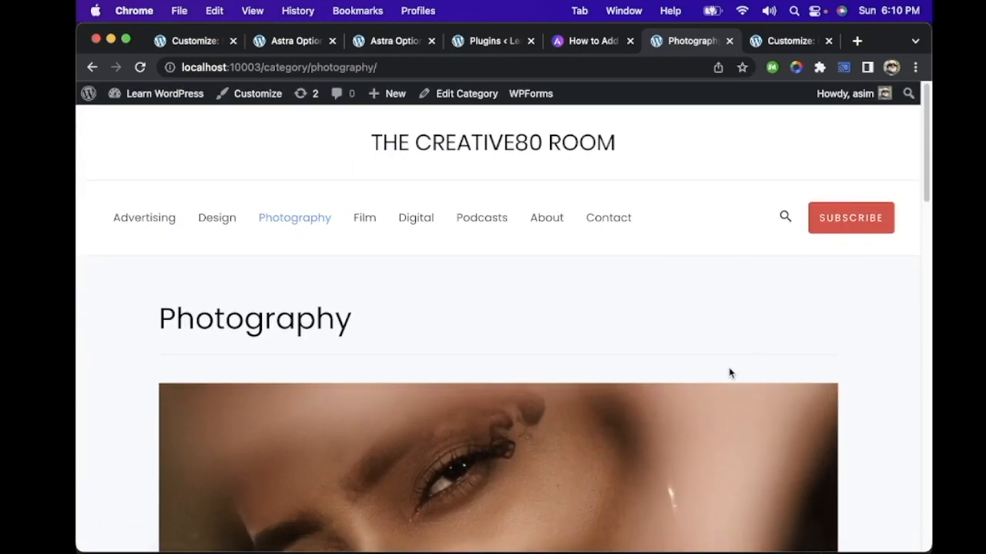
scroll(733, 293, "down", 3)
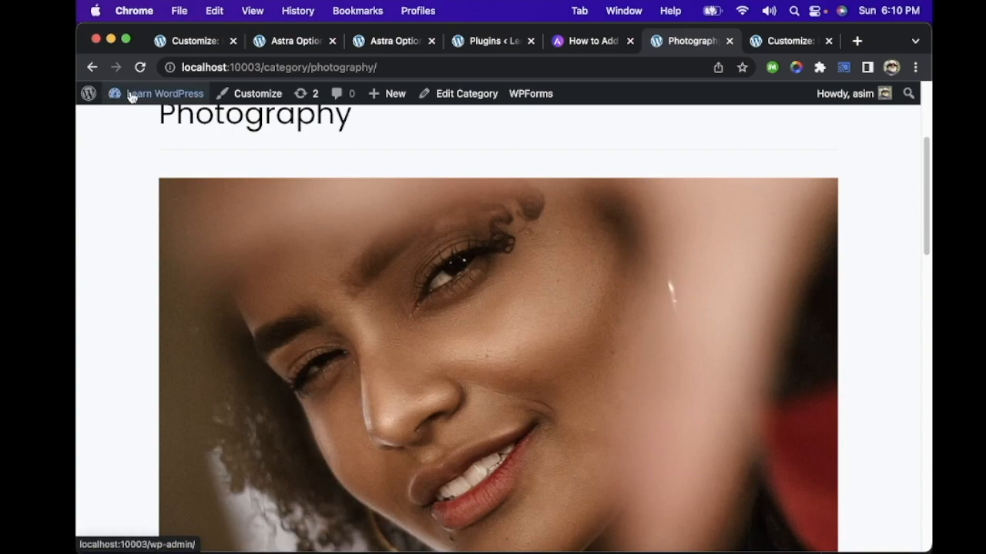
Step: Return to the admin Dashboard and dismiss the Welcome to WordPress banner and the WPForms upgrade notice
mouse_move(141, 103)
left_click(151, 124)
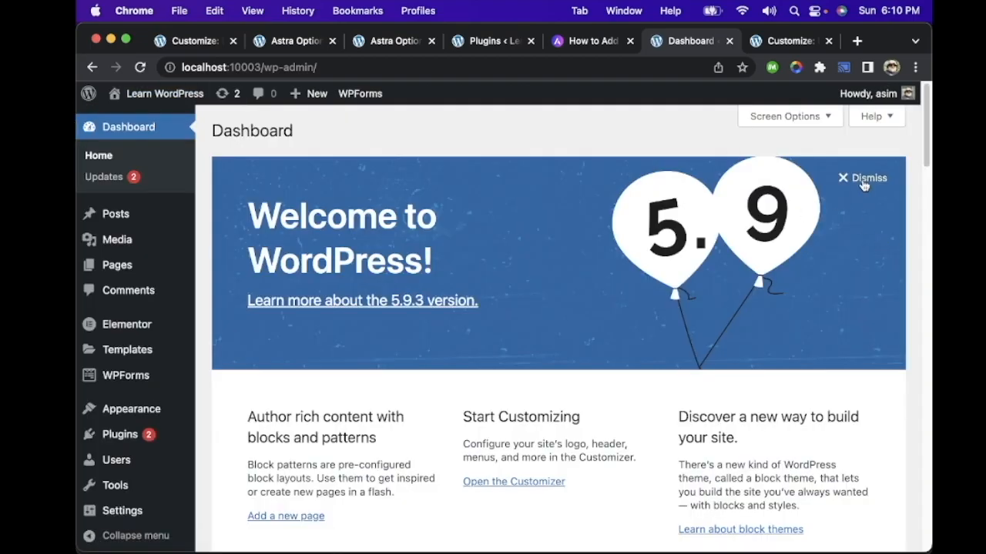
left_click(863, 185)
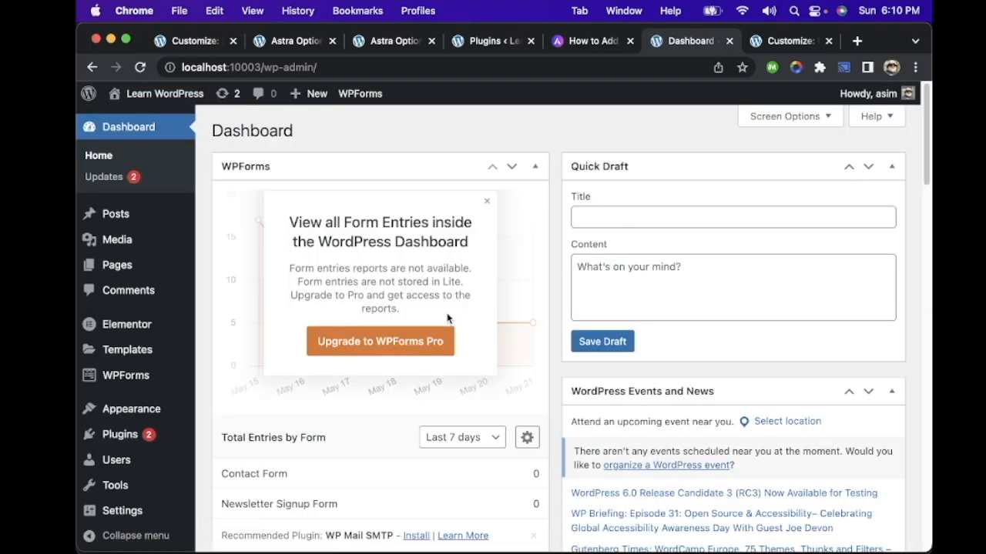
left_click(487, 202)
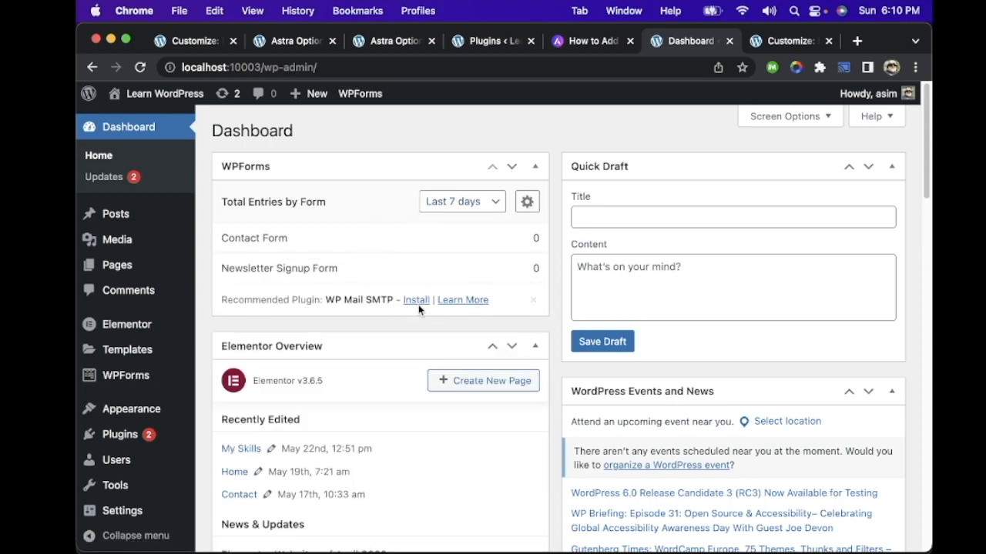
scroll(136, 310, "down", 4)
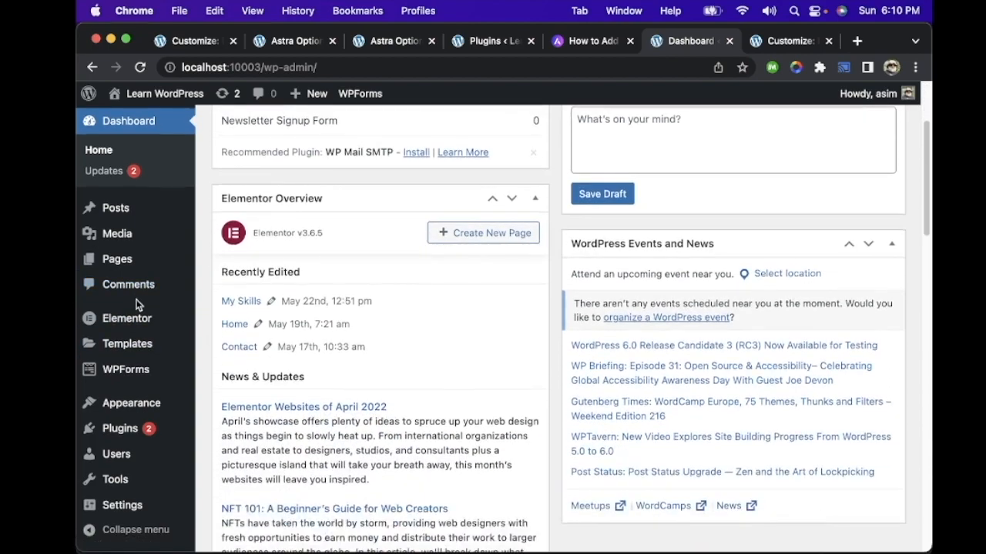
Step: Open the Contact page for editing with Elementor and bring its Message us section into view
scroll(135, 254, "up", 4)
left_click(117, 266)
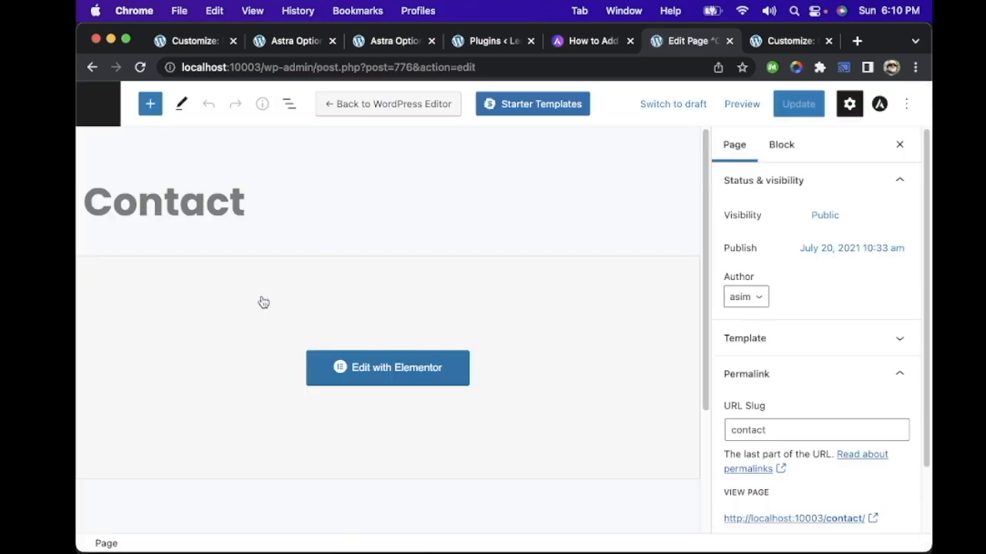
left_click(429, 367)
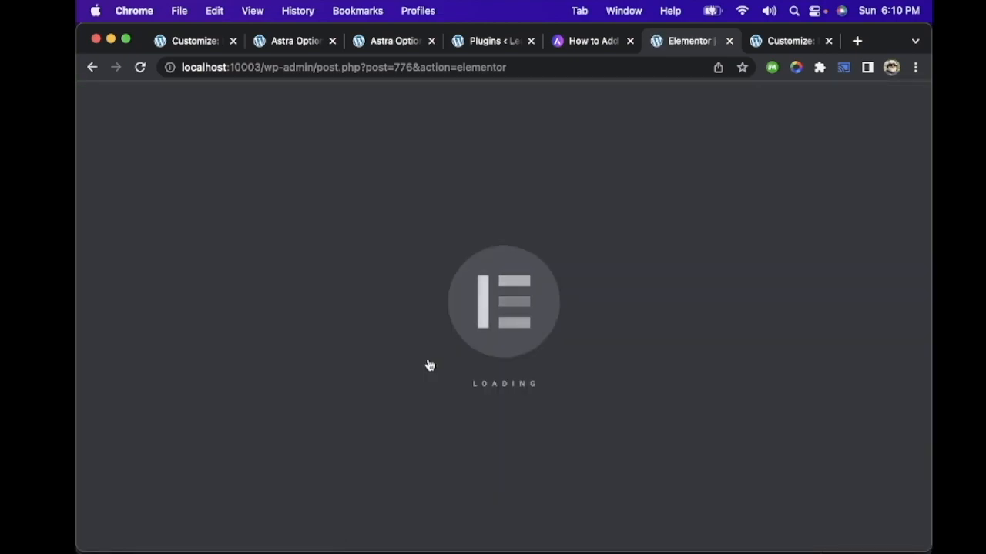
scroll(451, 262, "down", 5)
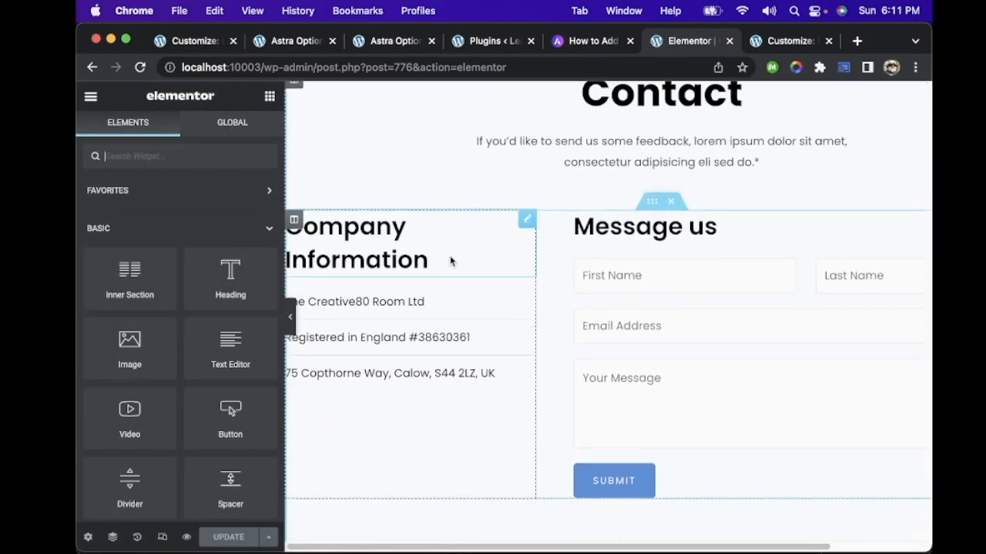
Step: Examine the layout settings of the contact inner section and its form column, and open the form widget's settings
left_click(652, 192)
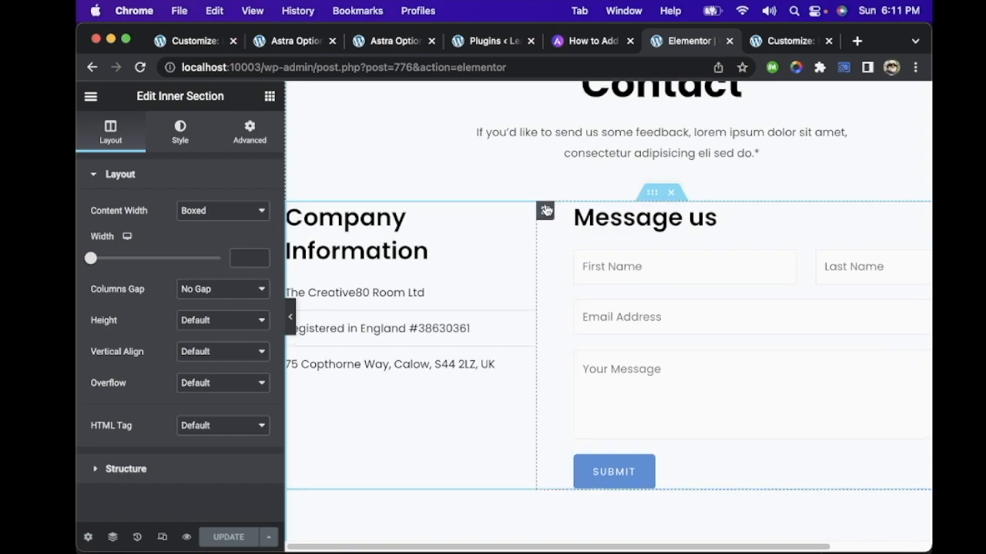
left_click(546, 211)
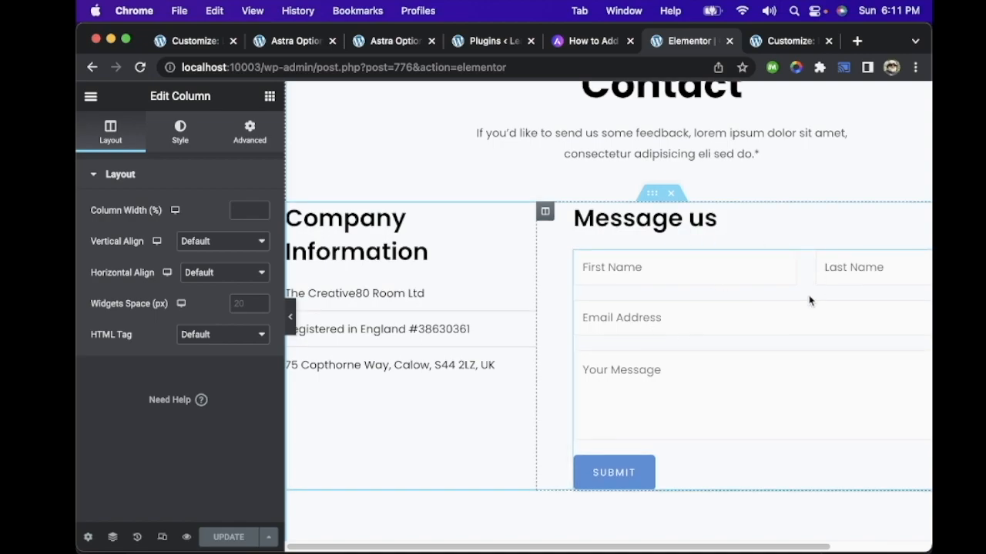
scroll(810, 300, "up", 2)
scroll(809, 300, "down", 3)
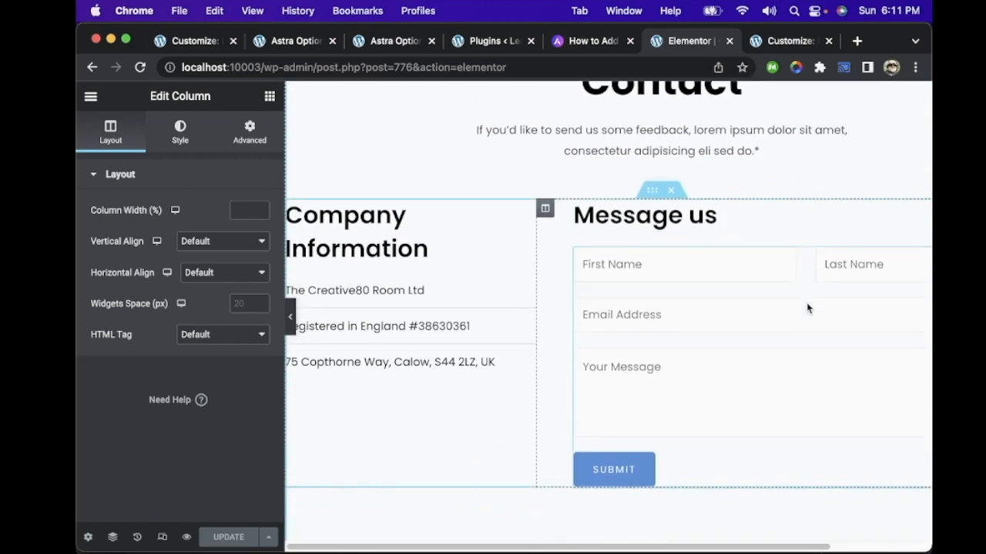
scroll(710, 381, "down", 3)
scroll(709, 381, "up", 3)
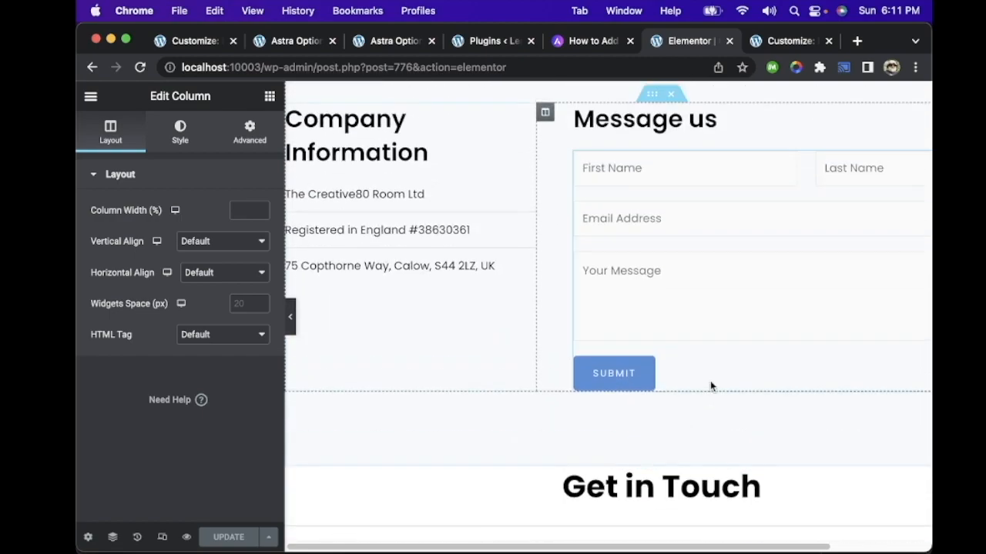
scroll(628, 235, "up", 1)
scroll(627, 235, "down", 1)
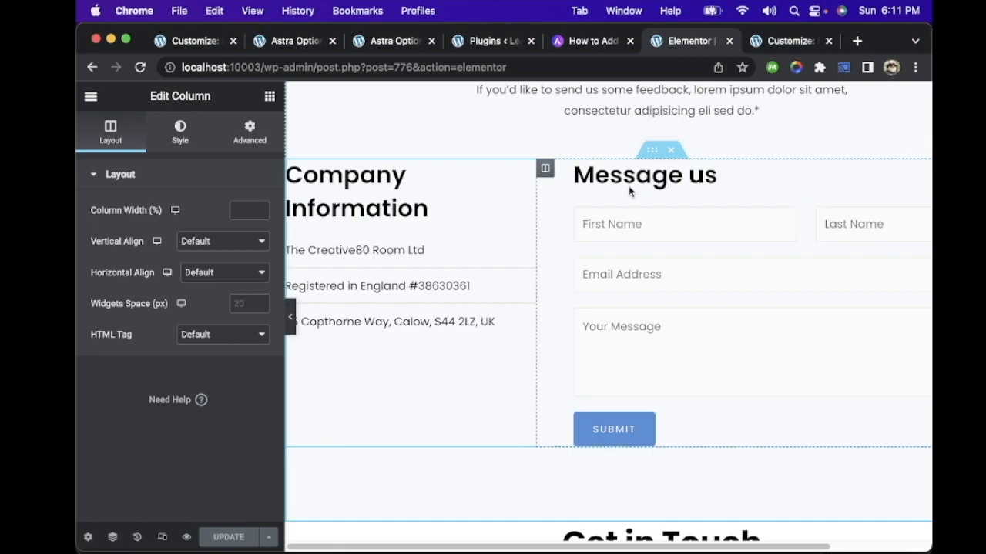
left_click(650, 231)
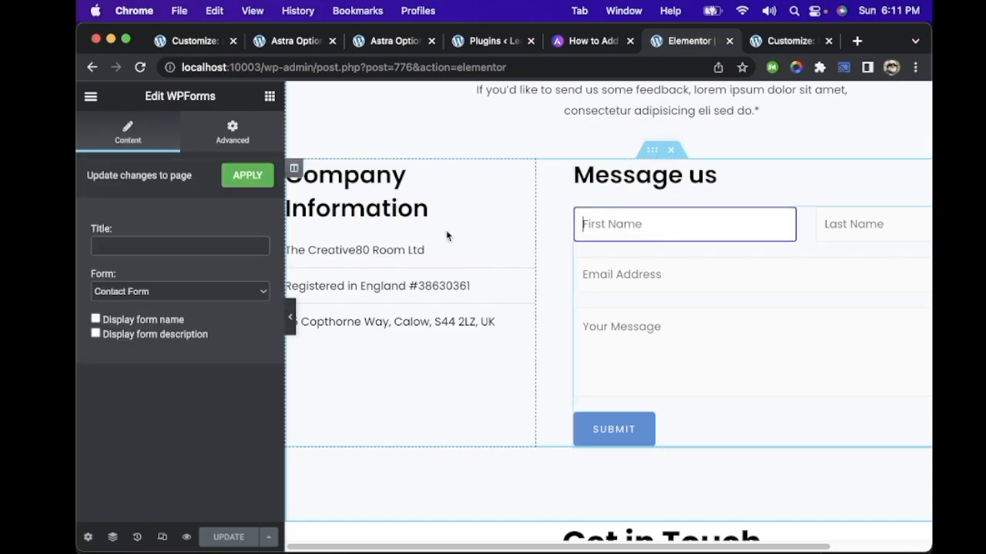
Step: Try Newsletter Signup Form in the form widget and switch back to Contact Form
left_click(139, 289)
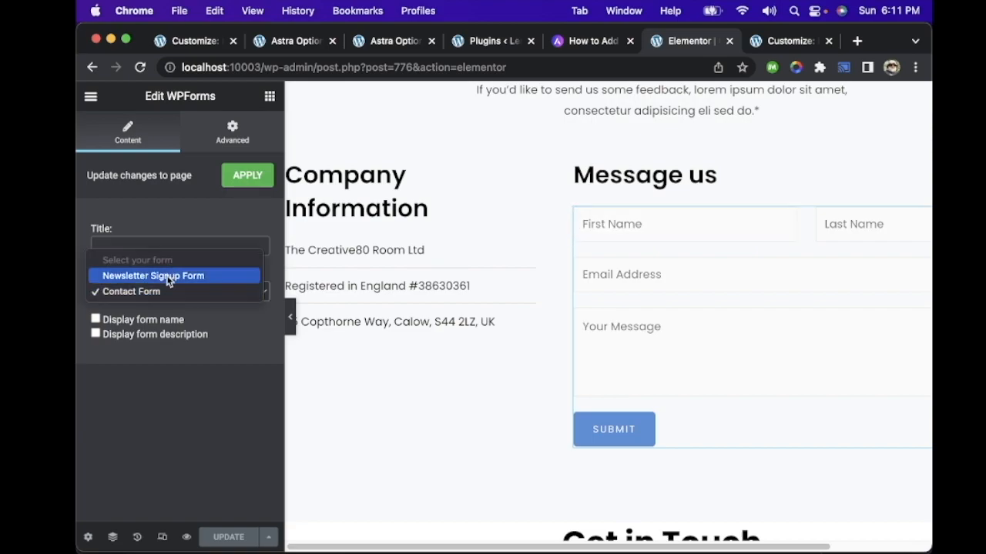
left_click(169, 279)
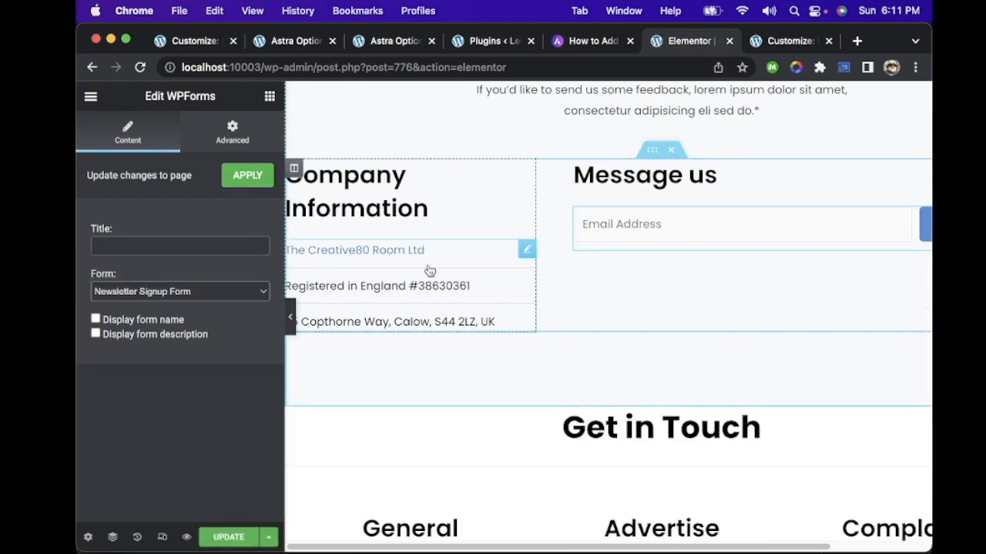
left_click(240, 292)
left_click(208, 312)
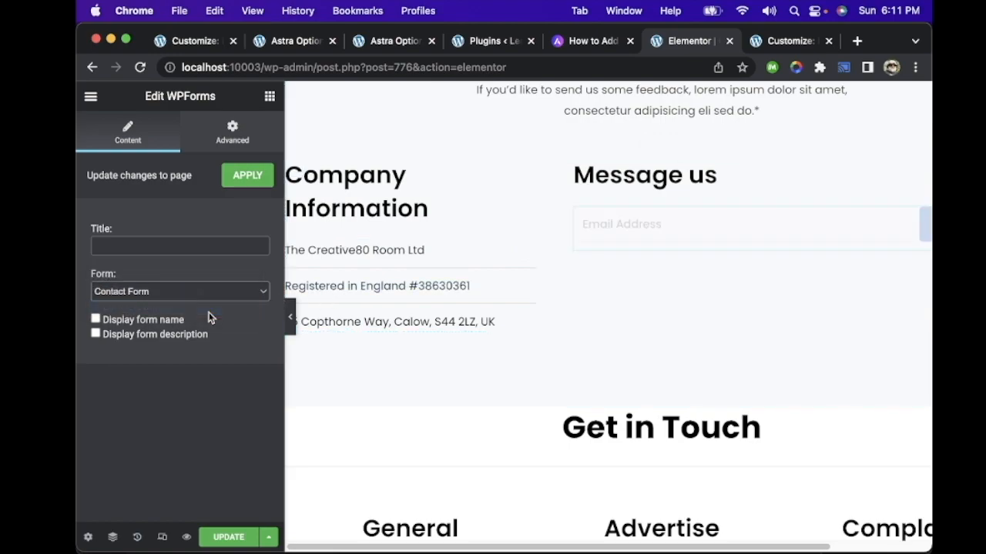
Step: Turn on the display of the form name for the Message us form
left_click(160, 325)
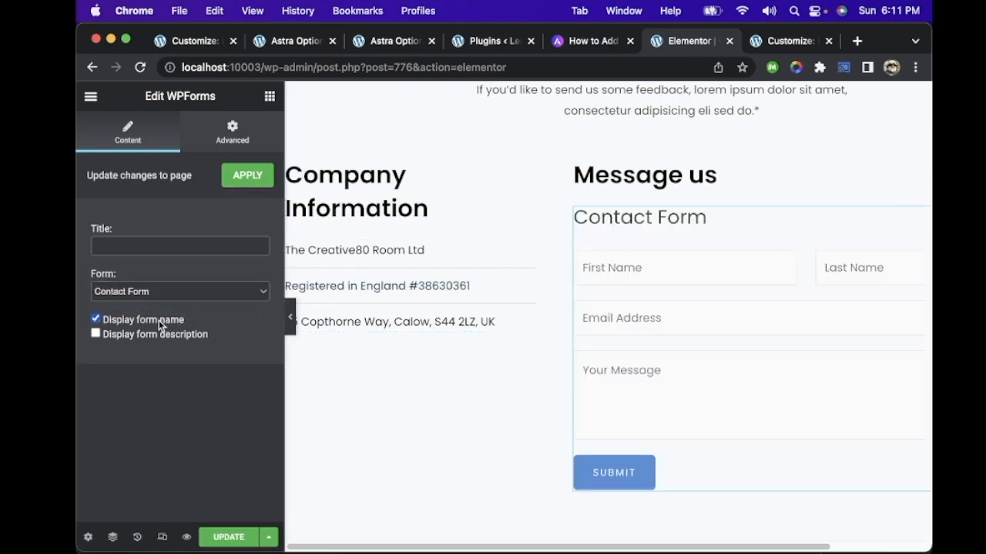
Step: Turn off the form name display for the Message us form and try the form description display, leaving it off
left_click(160, 324)
left_click(166, 333)
left_click(167, 335)
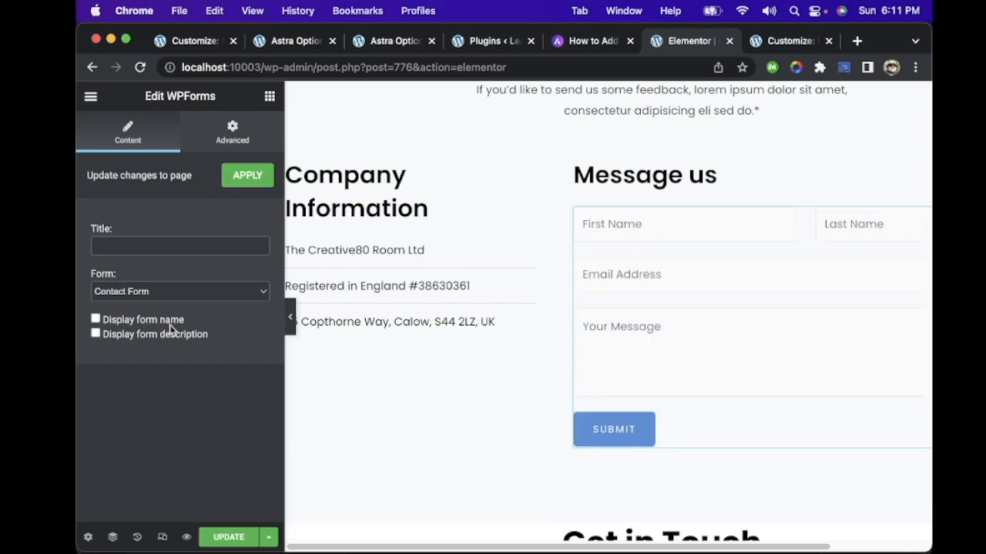
Step: Leave the Customizer and open Contact Form for editing from the WPForms forms overview
left_click(218, 42)
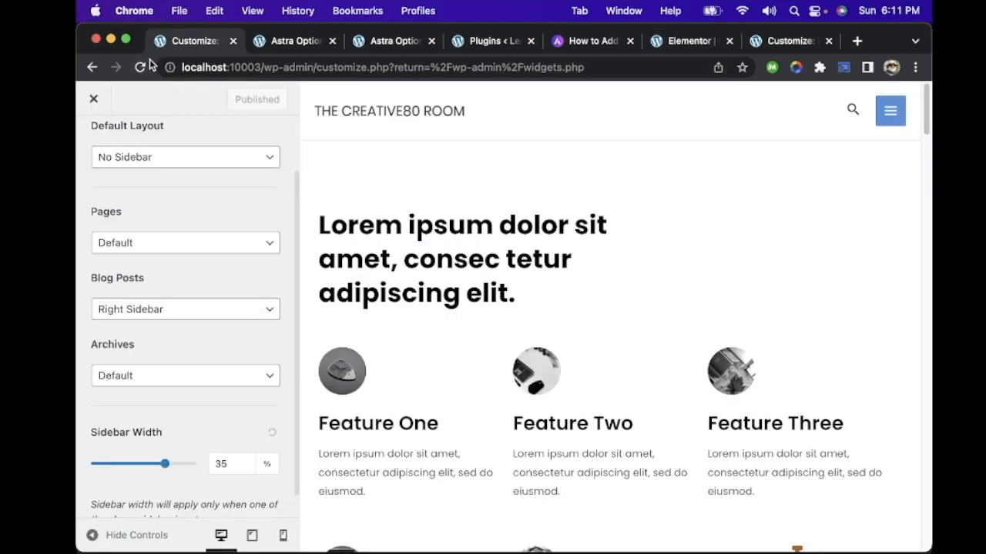
left_click(104, 109)
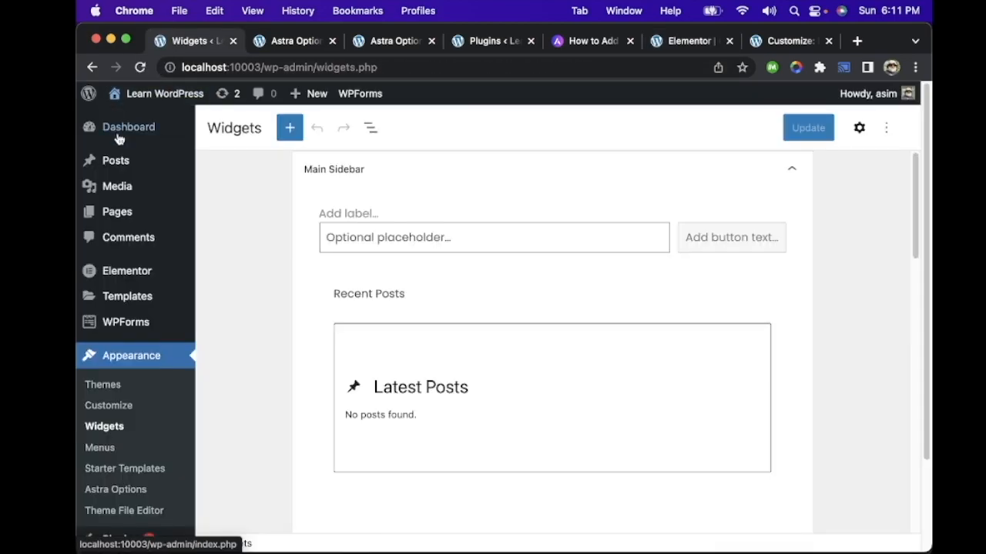
left_click(141, 325)
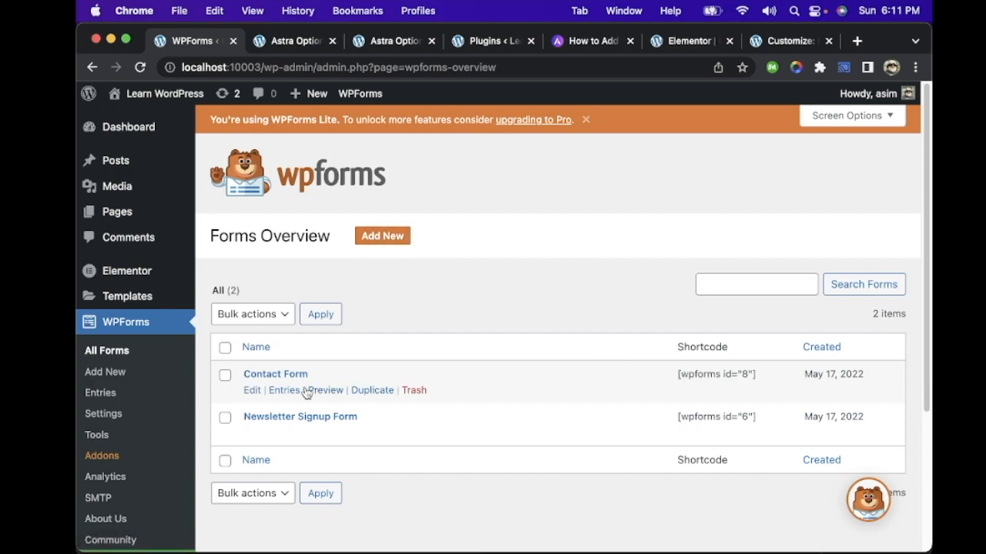
left_click(252, 390)
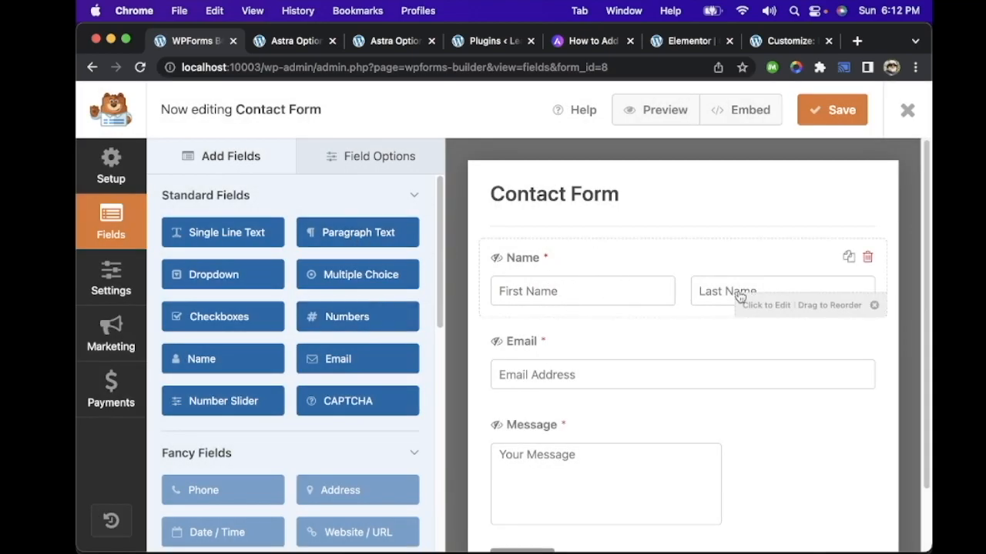
Step: Examine the Contact Form's existing fields and the standard, fancy and payment field types available in the form builder
scroll(568, 377, "down", 3)
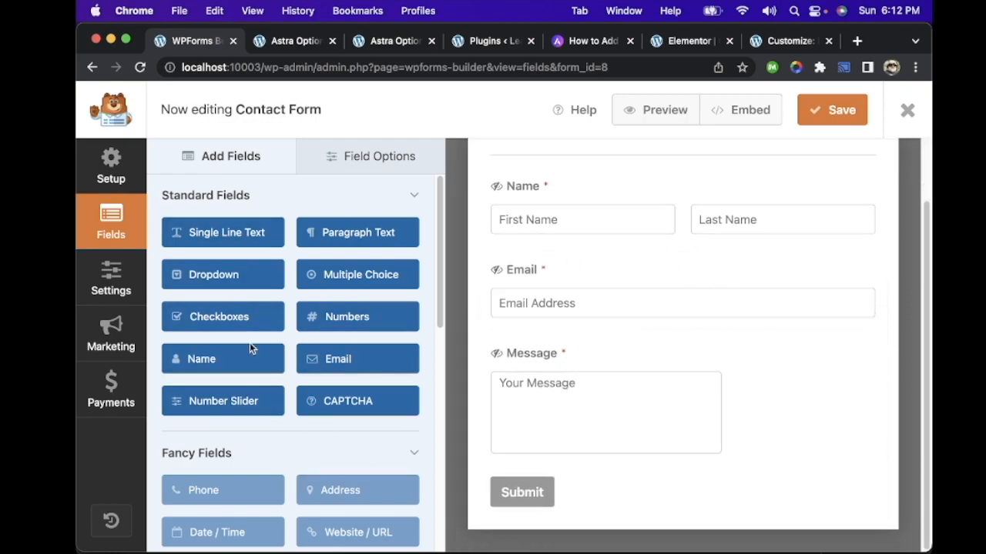
scroll(231, 338, "down", 2)
scroll(224, 358, "down", 4)
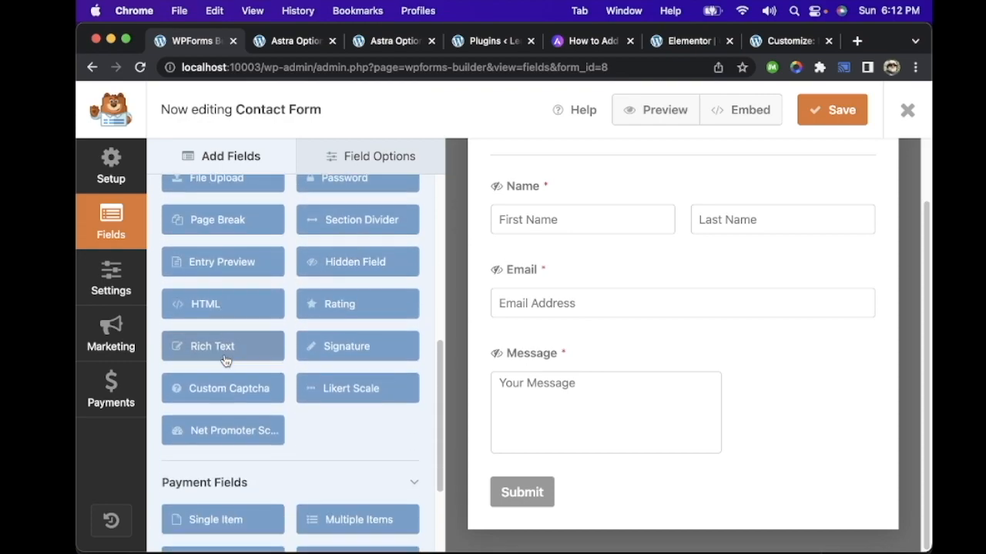
scroll(225, 359, "down", 4)
scroll(225, 359, "up", 10)
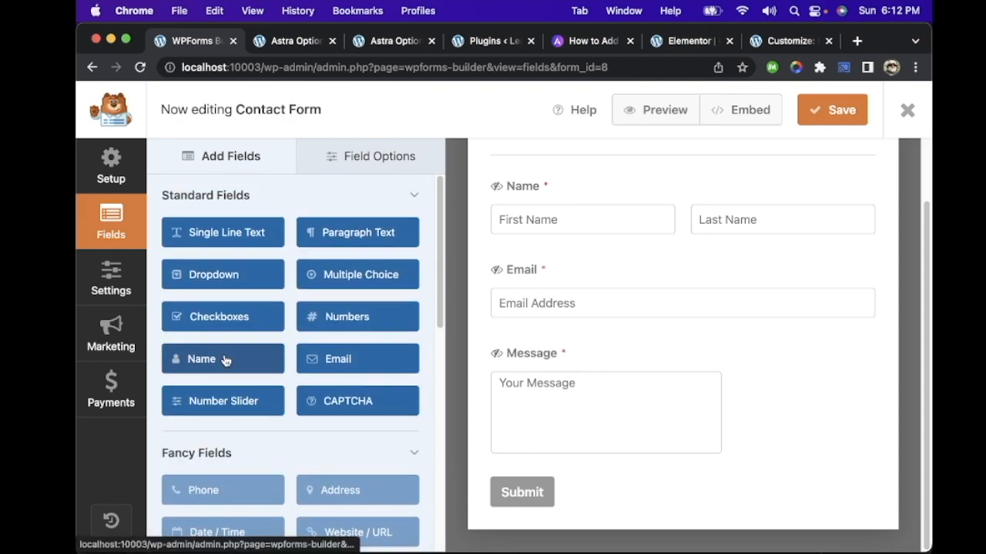
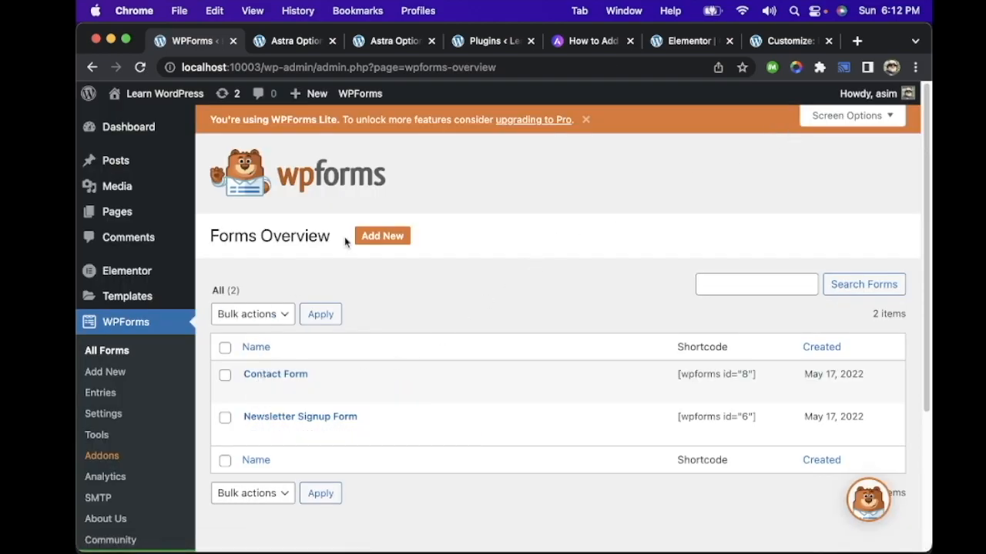
Step: Create a new form from the New Years Party RSVP Form template after browsing the available form templates
left_click(389, 240)
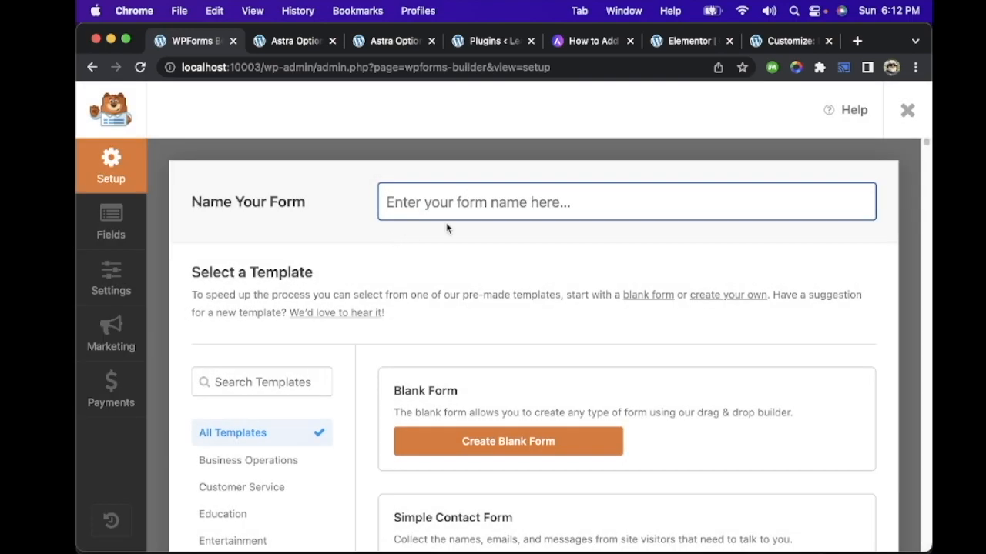
scroll(519, 319, "down", 3)
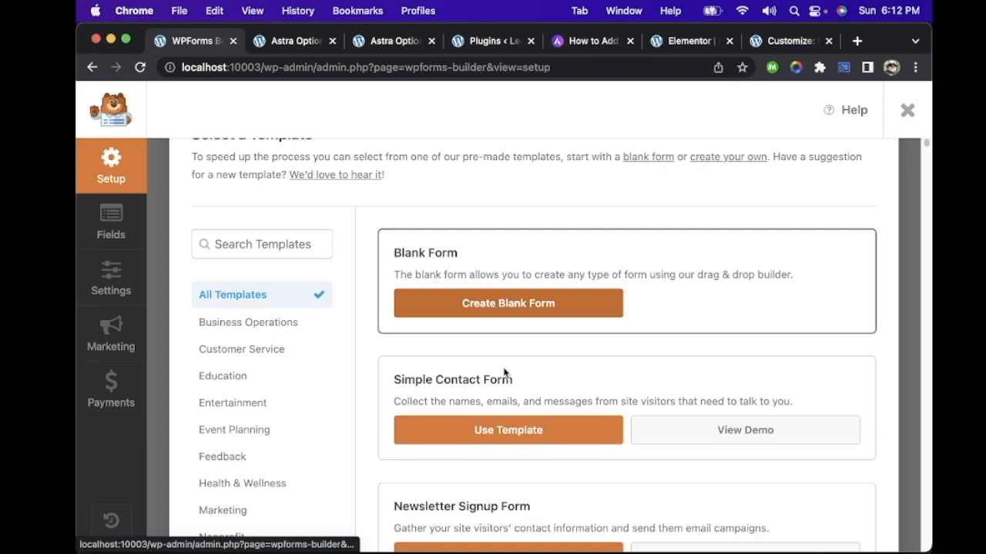
scroll(605, 368, "down", 5)
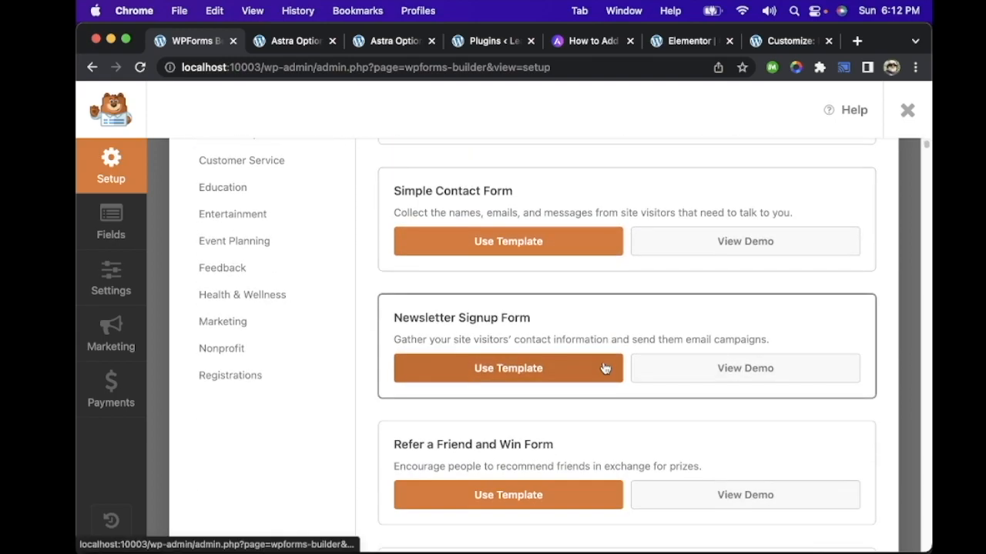
scroll(570, 354, "down", 2)
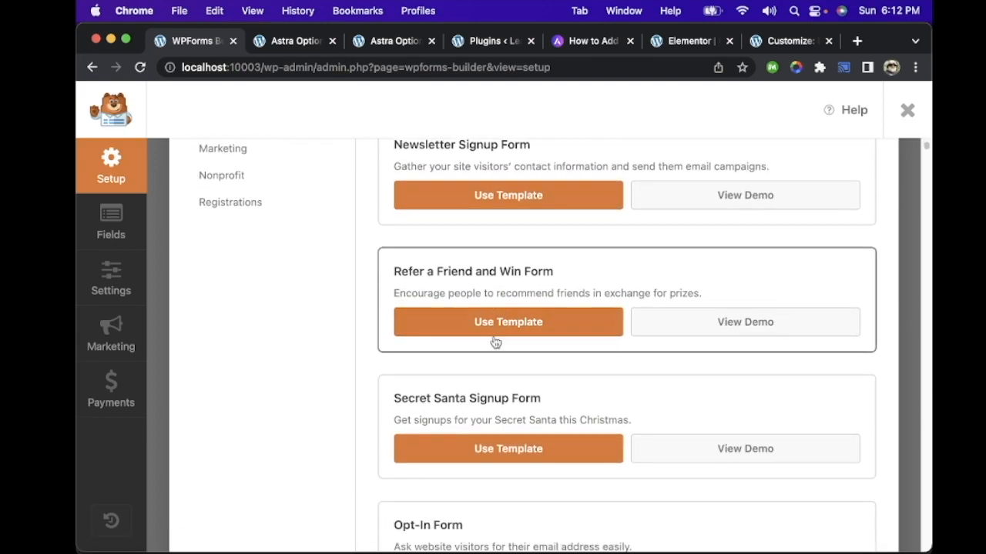
scroll(546, 439, "down", 3)
scroll(529, 323, "down", 8)
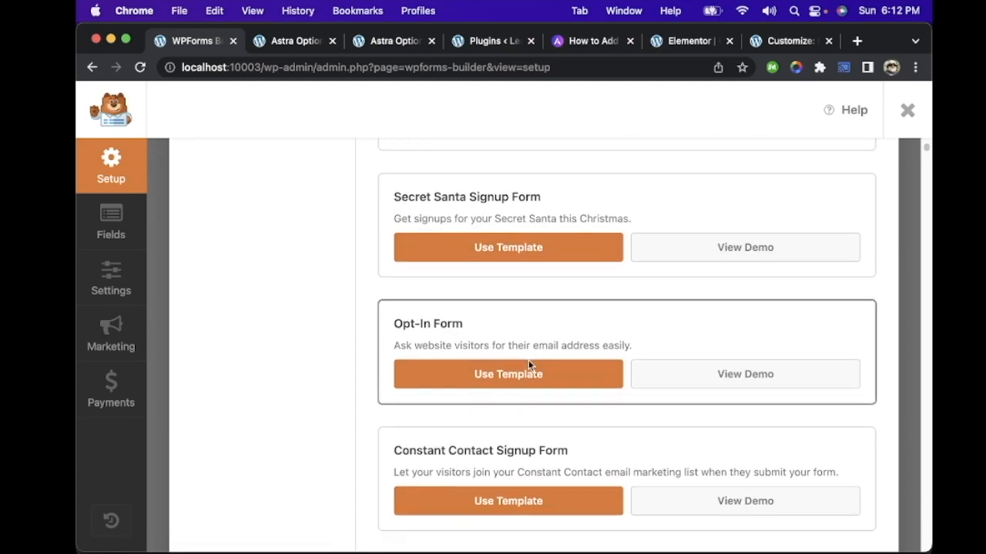
scroll(528, 365, "down", 13)
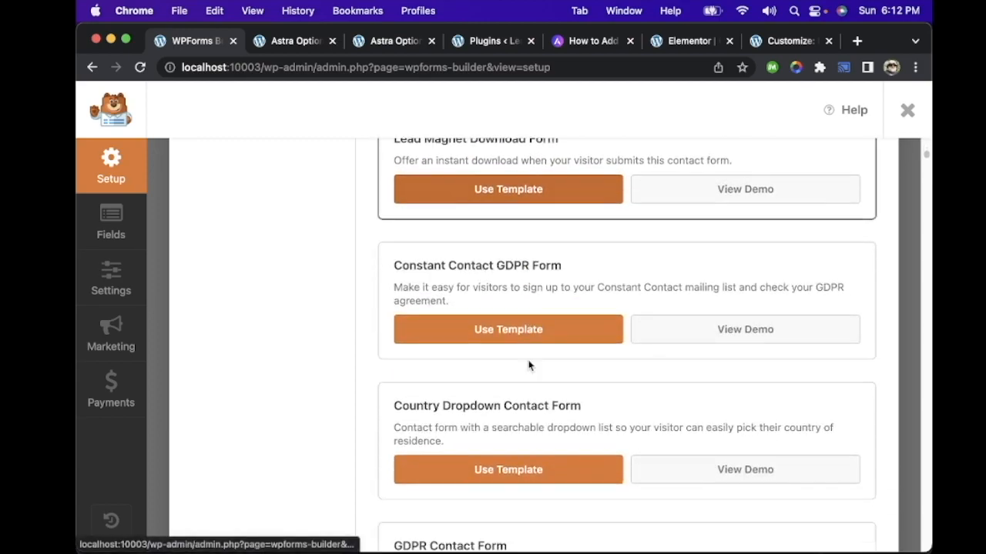
scroll(528, 364, "down", 1)
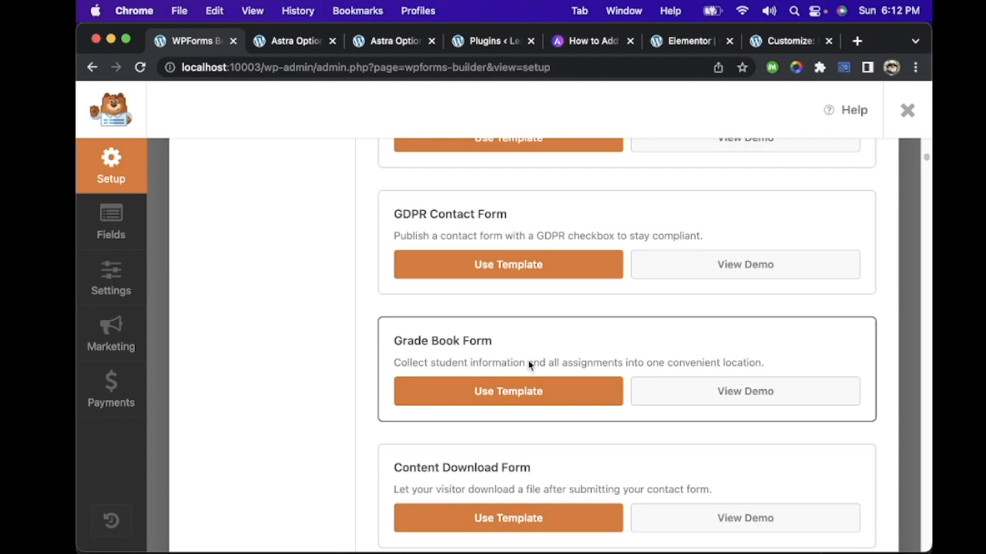
scroll(528, 365, "down", 2)
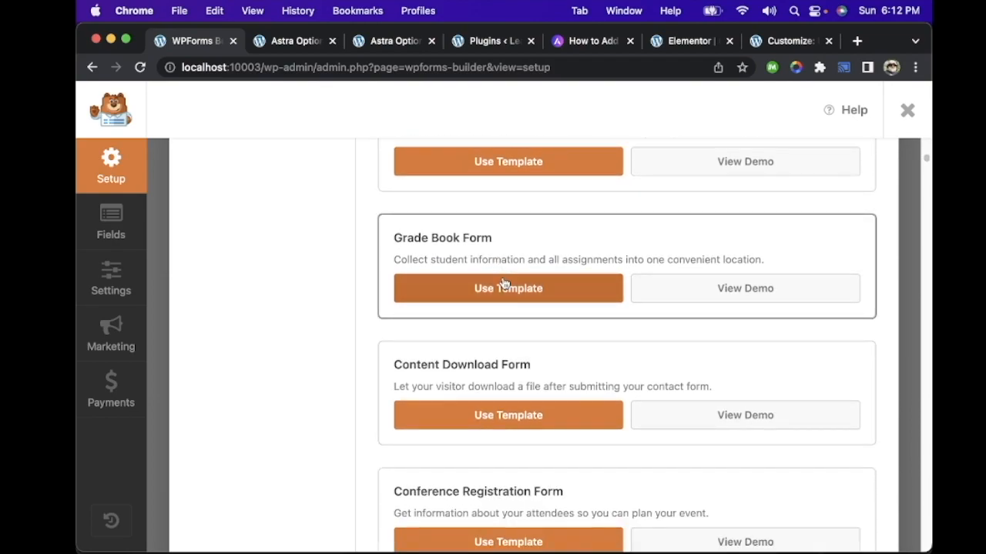
scroll(503, 284, "down", 8)
scroll(504, 282, "down", 20)
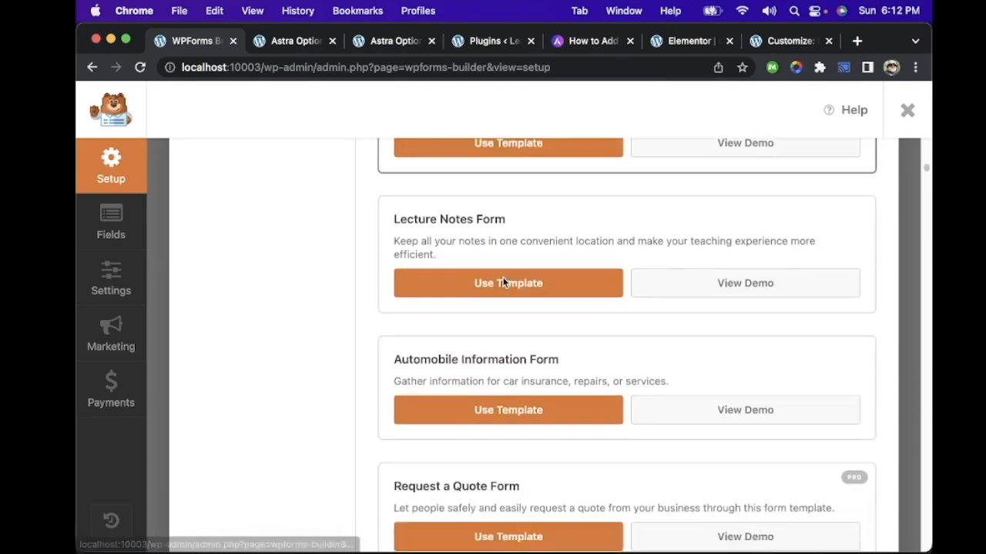
scroll(504, 283, "down", 4)
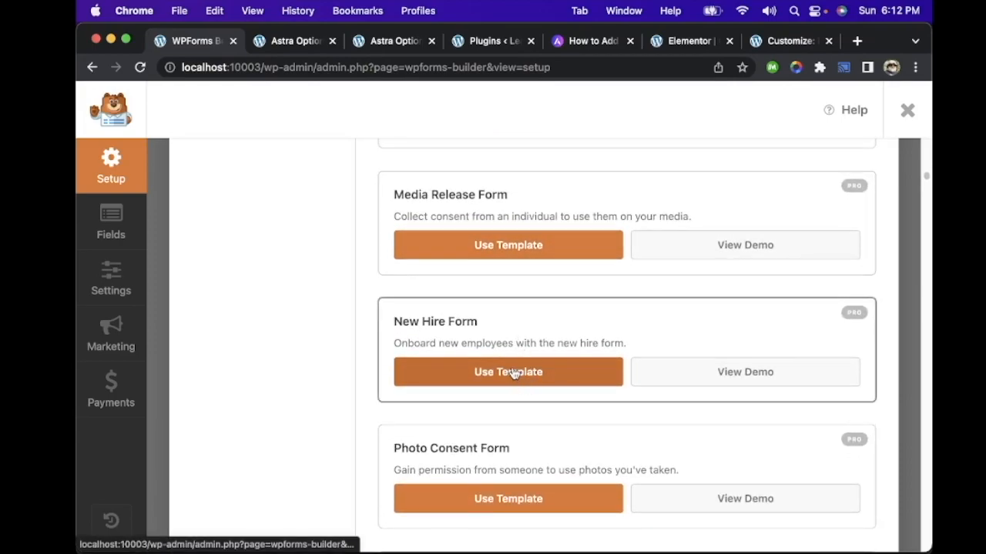
scroll(805, 288, "up", 6)
scroll(805, 291, "up", 15)
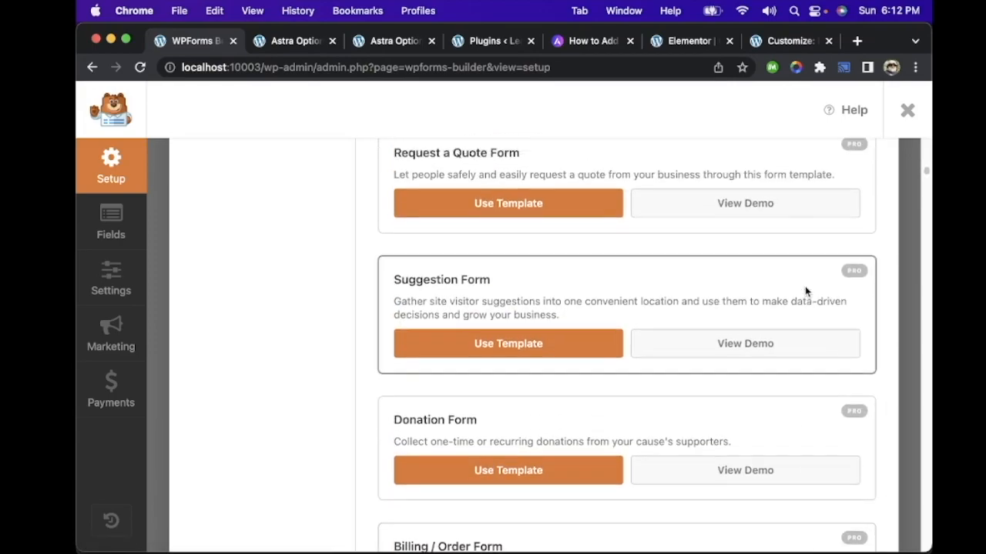
scroll(806, 291, "up", 3)
scroll(805, 291, "down", 9)
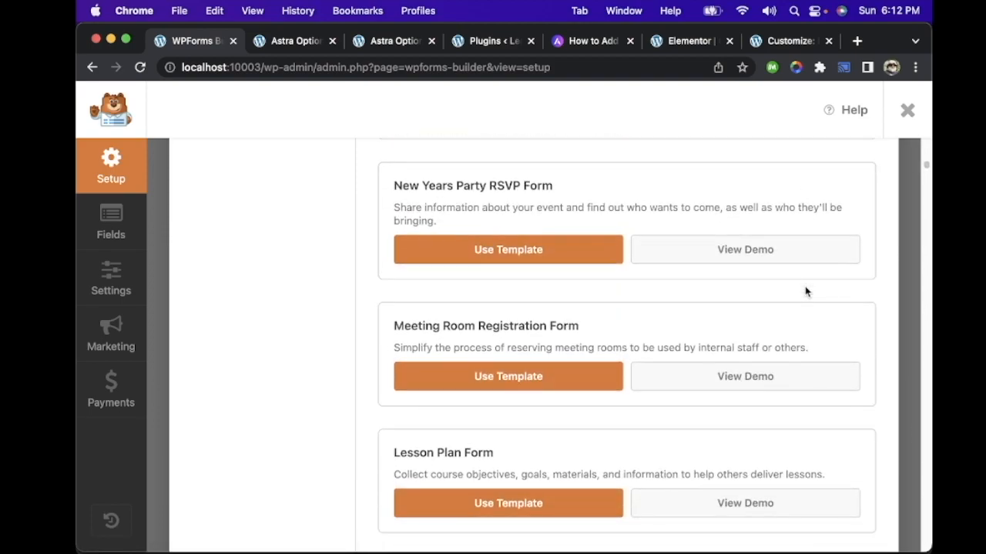
scroll(806, 292, "down", 1)
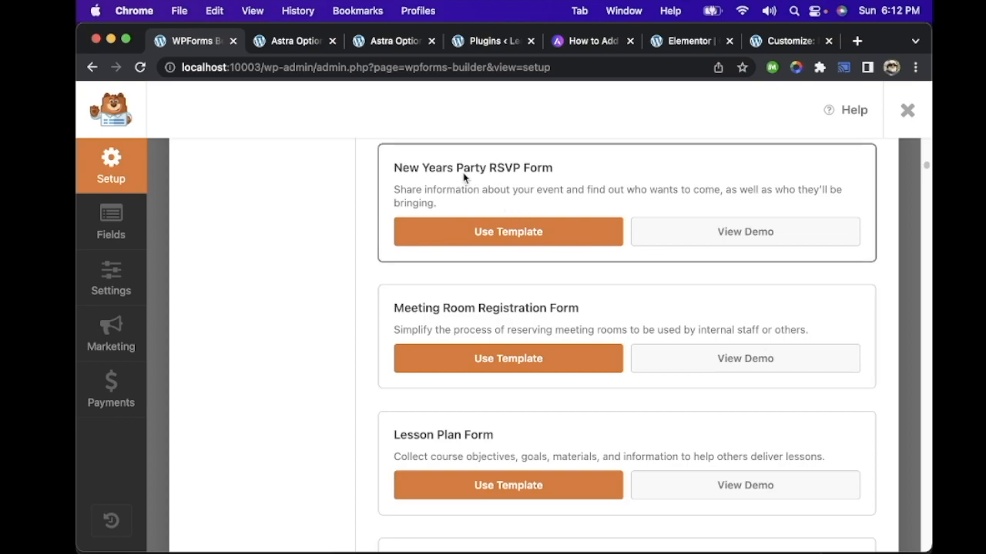
left_click(551, 234)
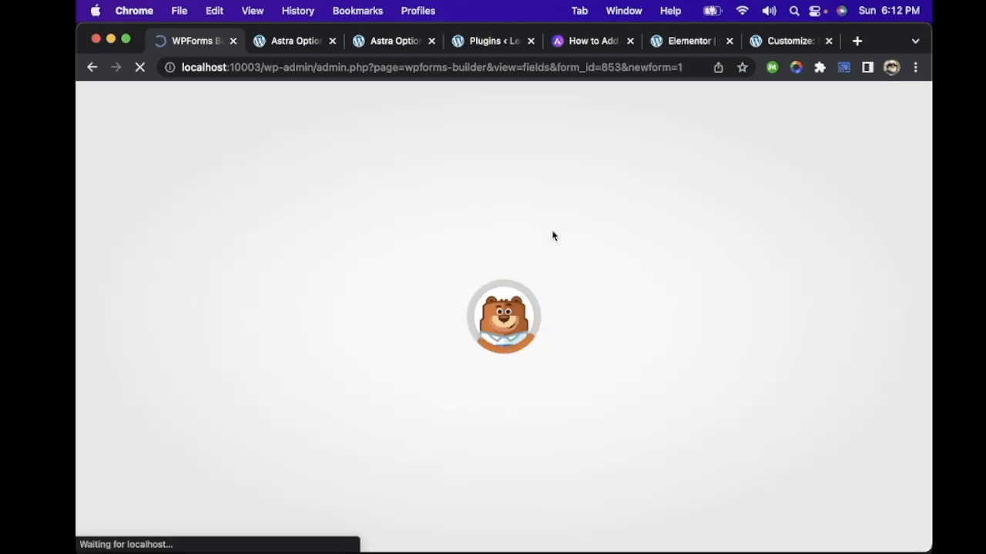
Step: Review the fields of the New Years Party RSVP form and close the form builder
scroll(563, 299, "down", 9)
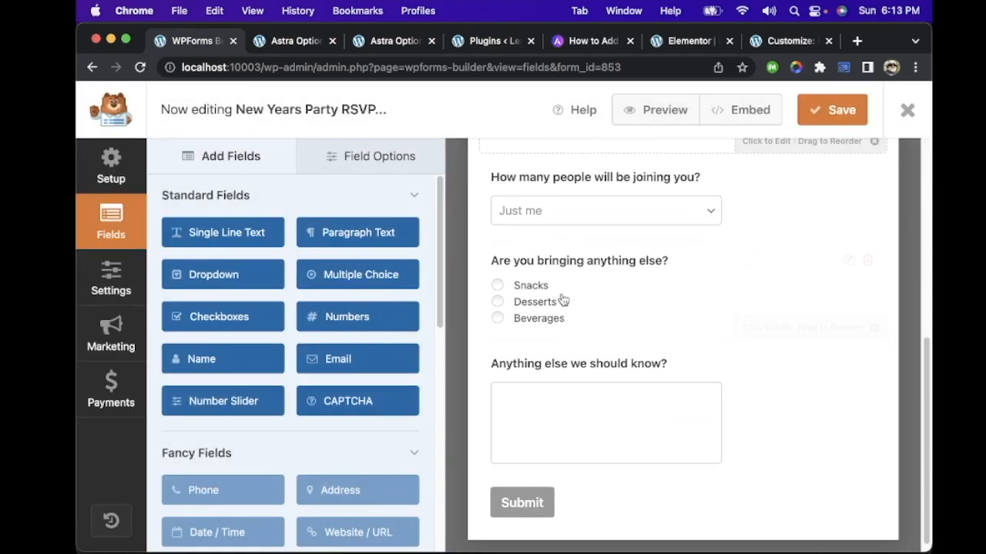
scroll(562, 299, "up", 9)
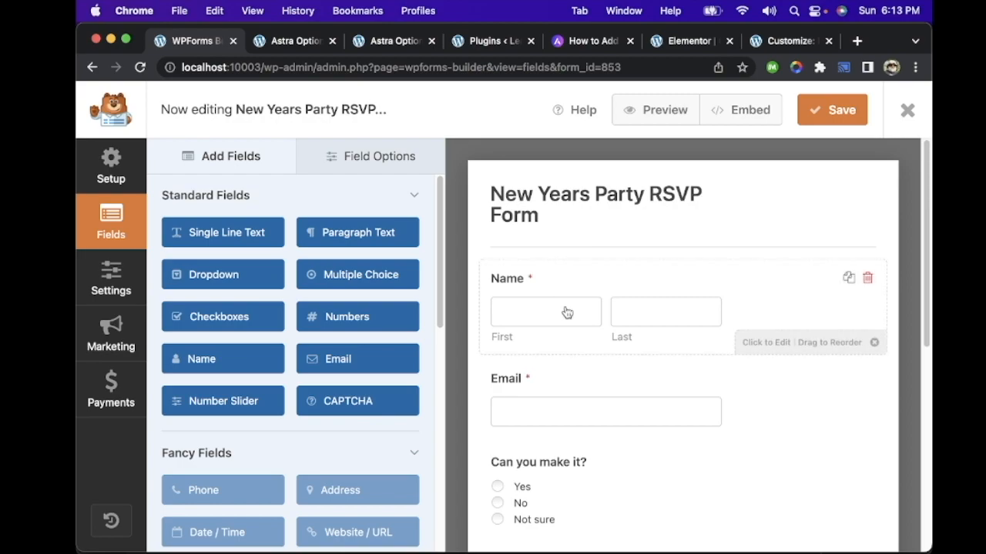
scroll(565, 312, "down", 4)
scroll(566, 312, "down", 1)
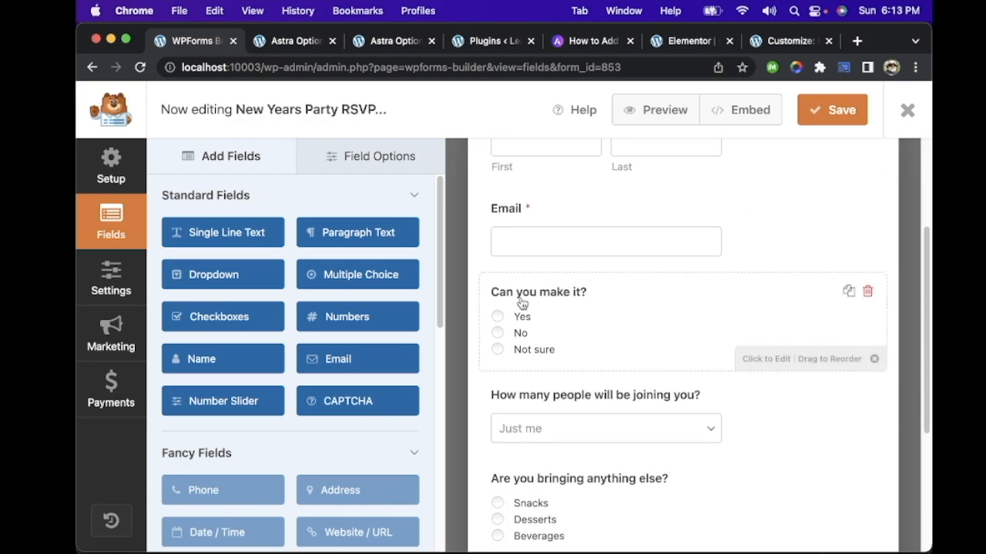
scroll(585, 301, "down", 6)
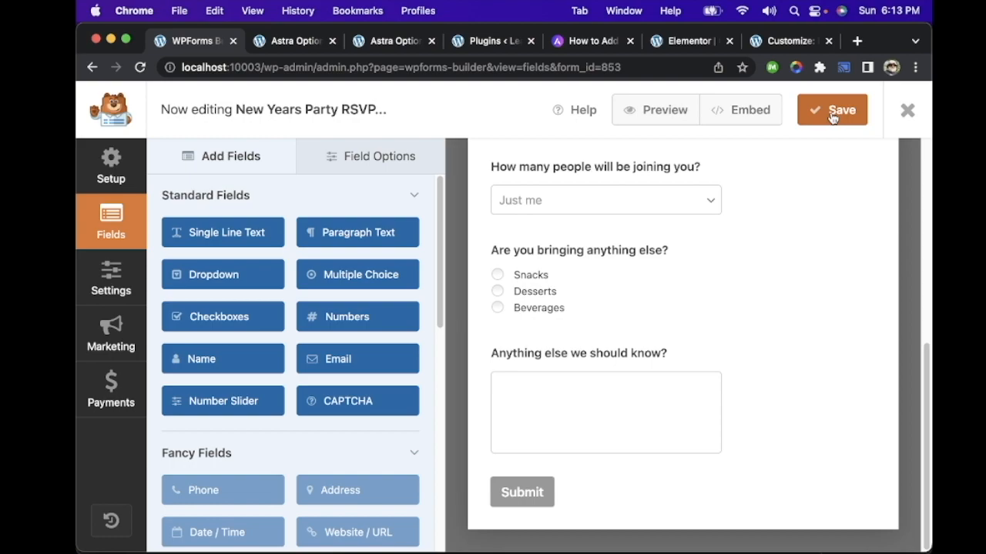
left_click(907, 110)
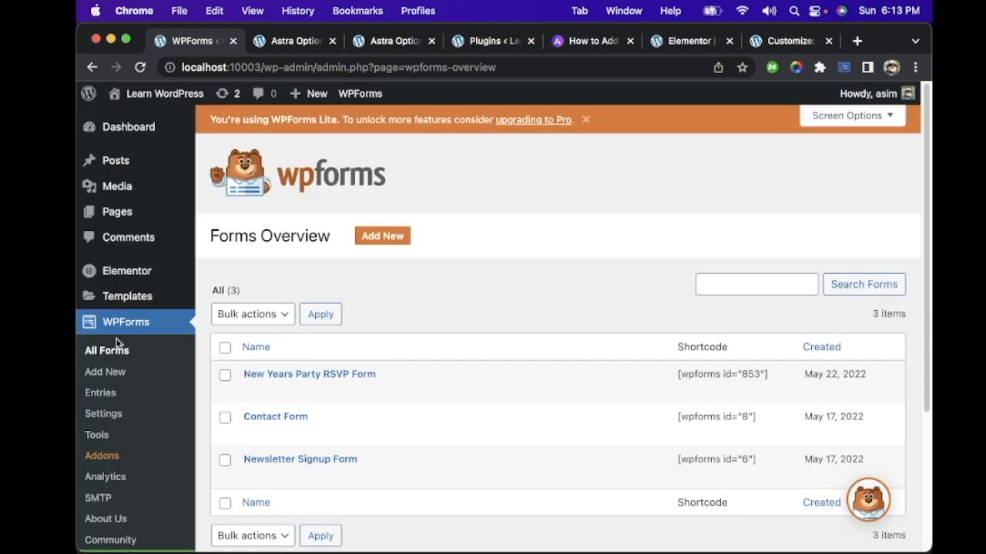
Step: Add a new page with the title "New Year Party"
left_click(131, 215)
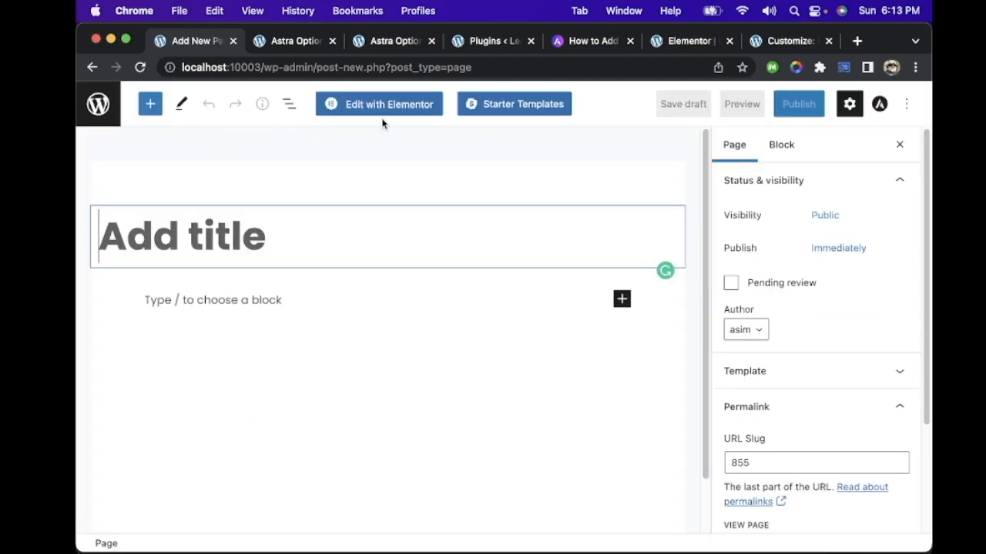
type("New Y")
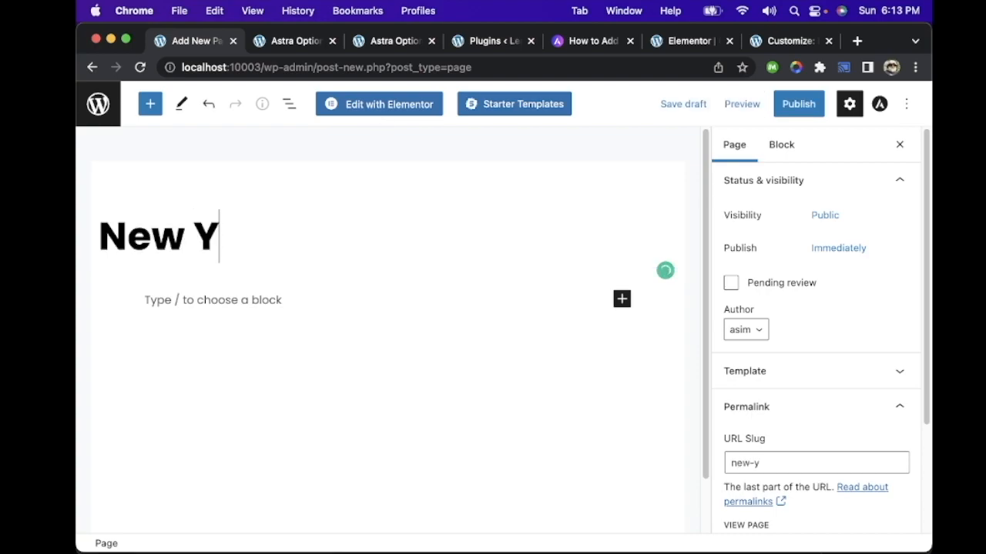
type("ear Party")
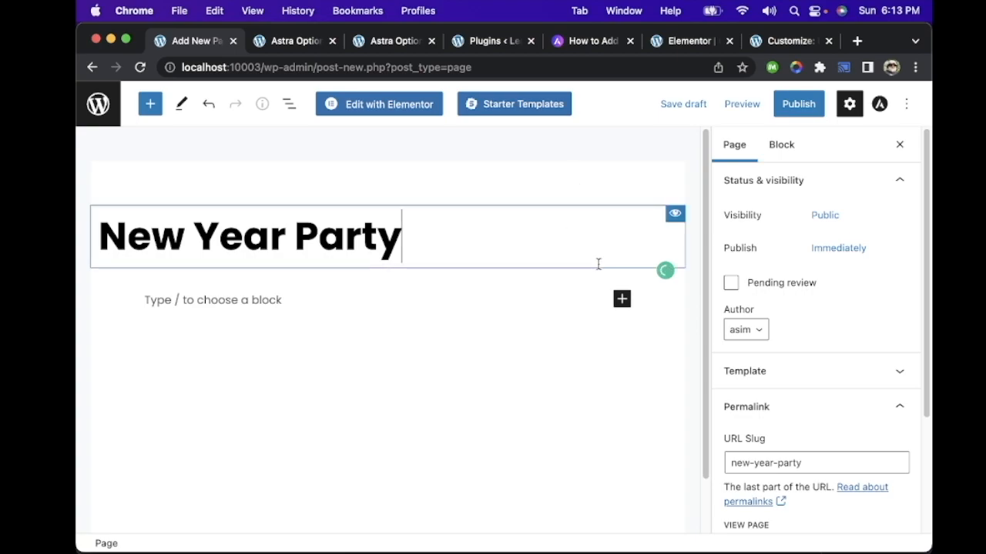
Step: Insert a WPForms block below the title of the New Year Party page, choosing it from the full block library
left_click(621, 299)
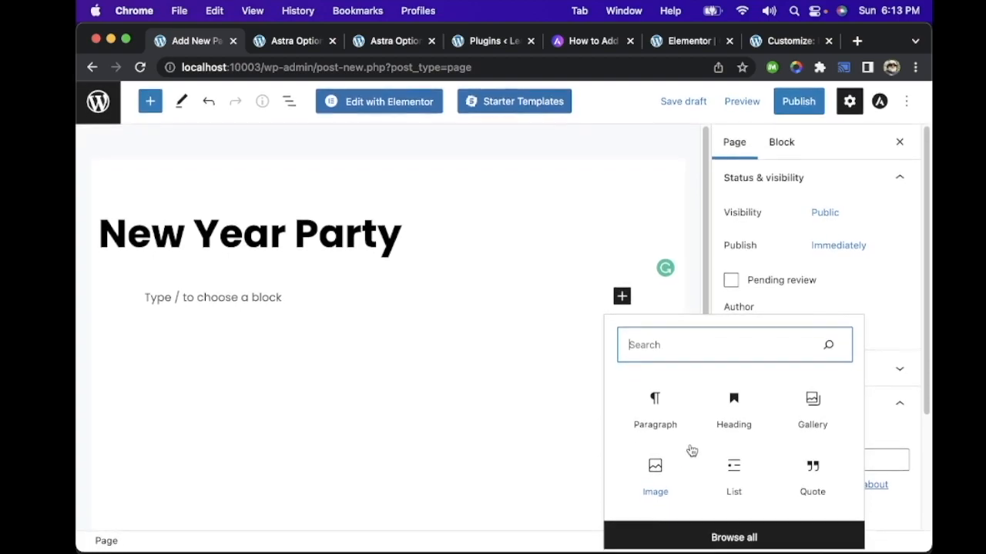
left_click(716, 537)
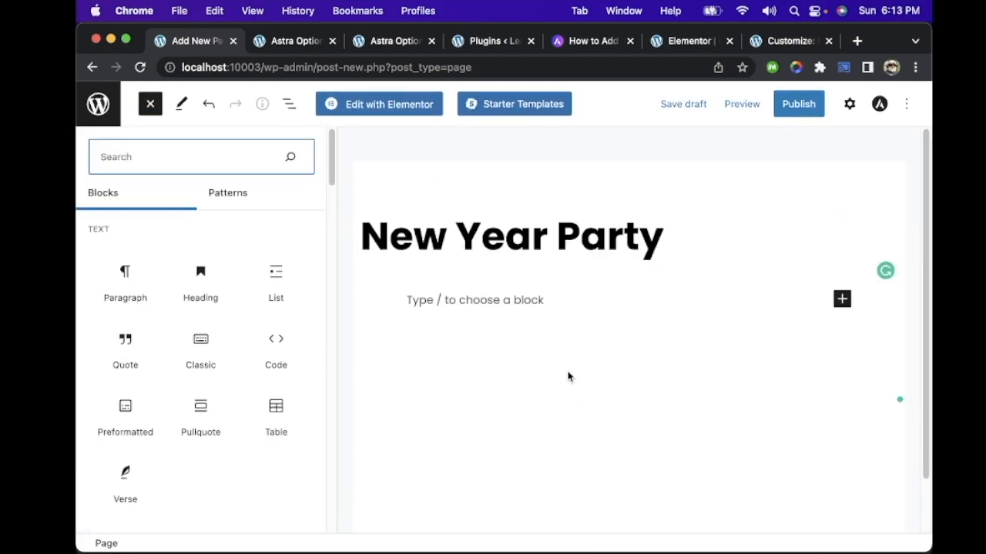
scroll(212, 306, "down", 7)
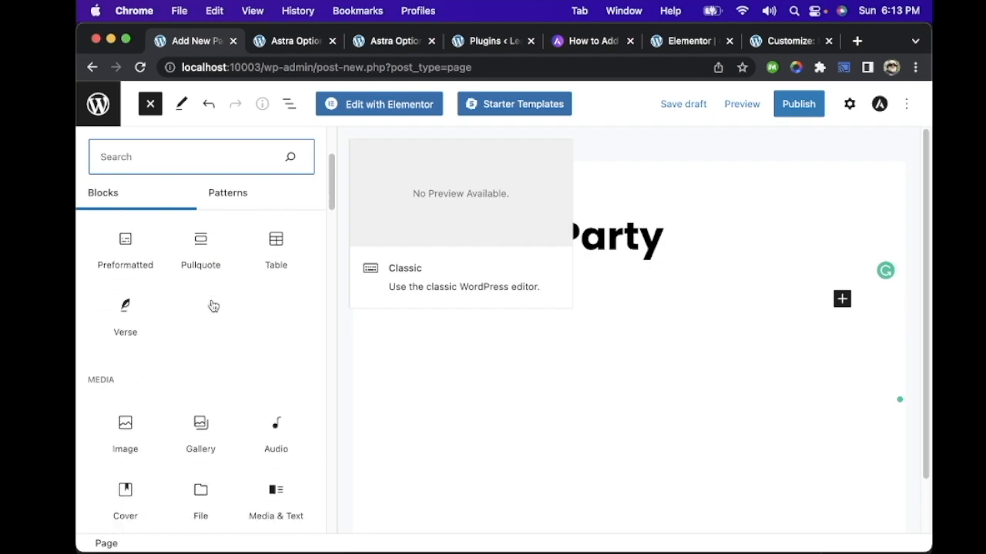
scroll(213, 305, "down", 5)
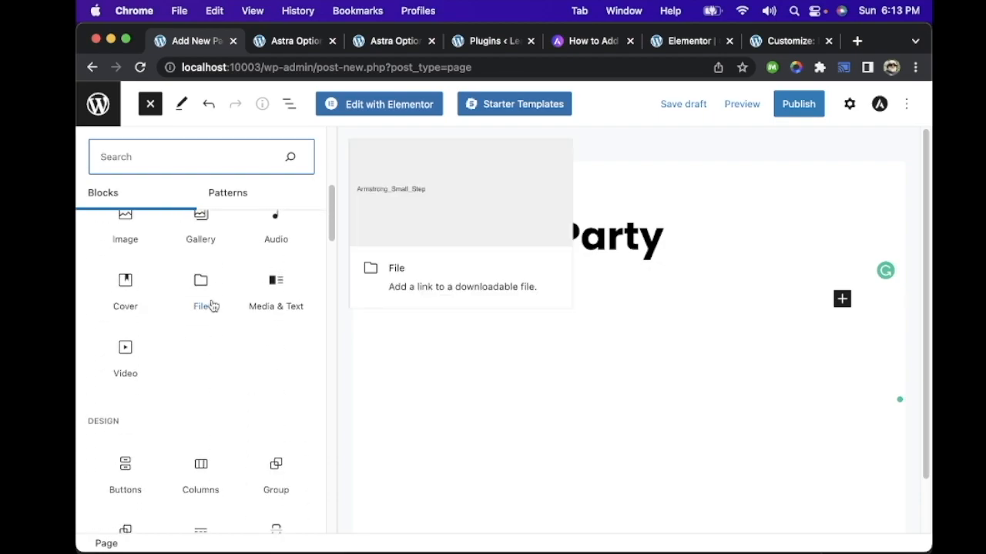
scroll(213, 306, "down", 7)
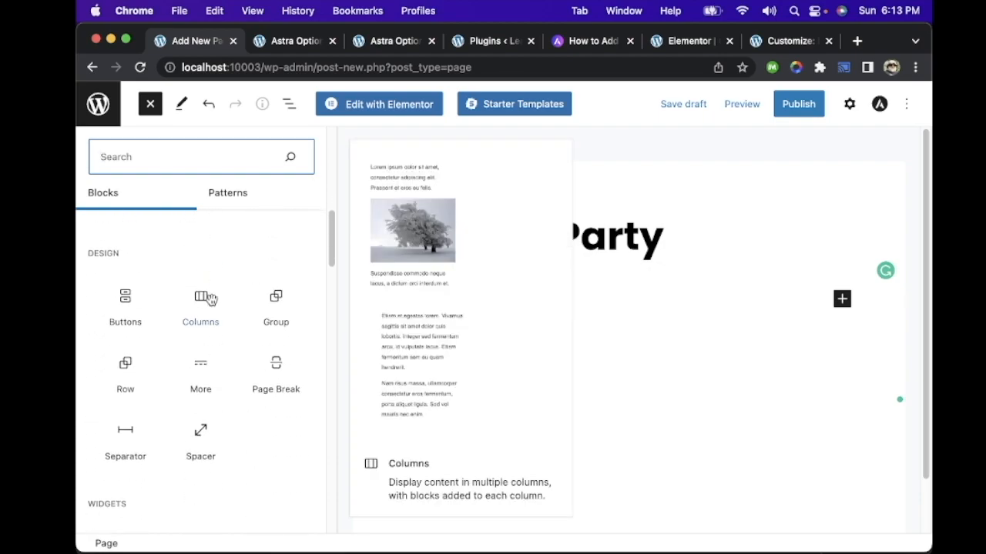
scroll(213, 306, "down", 4)
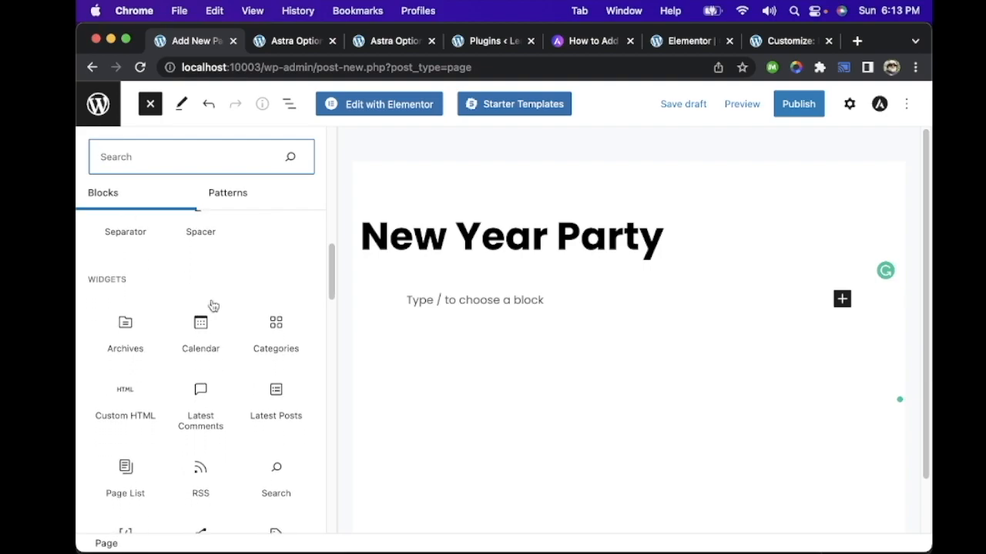
scroll(212, 306, "down", 3)
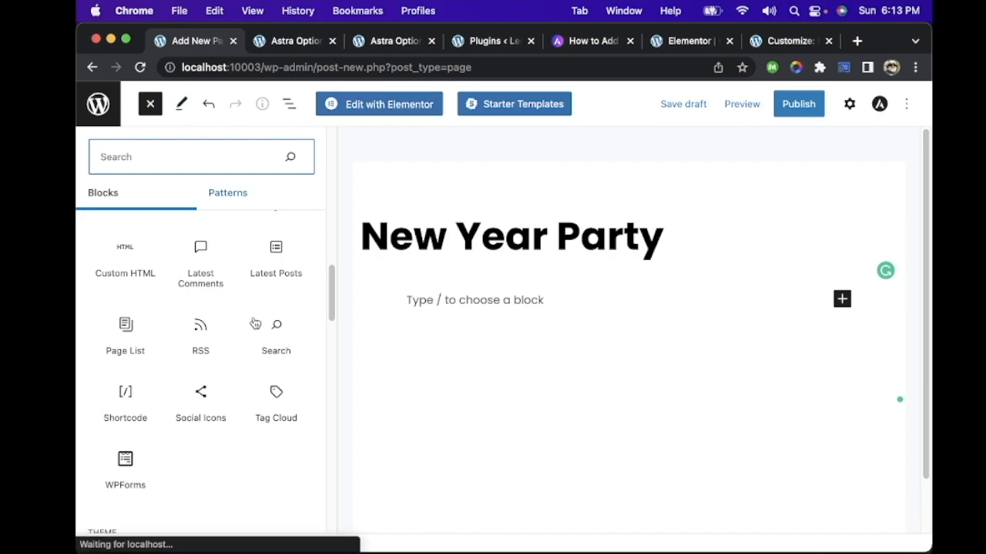
left_click(126, 462)
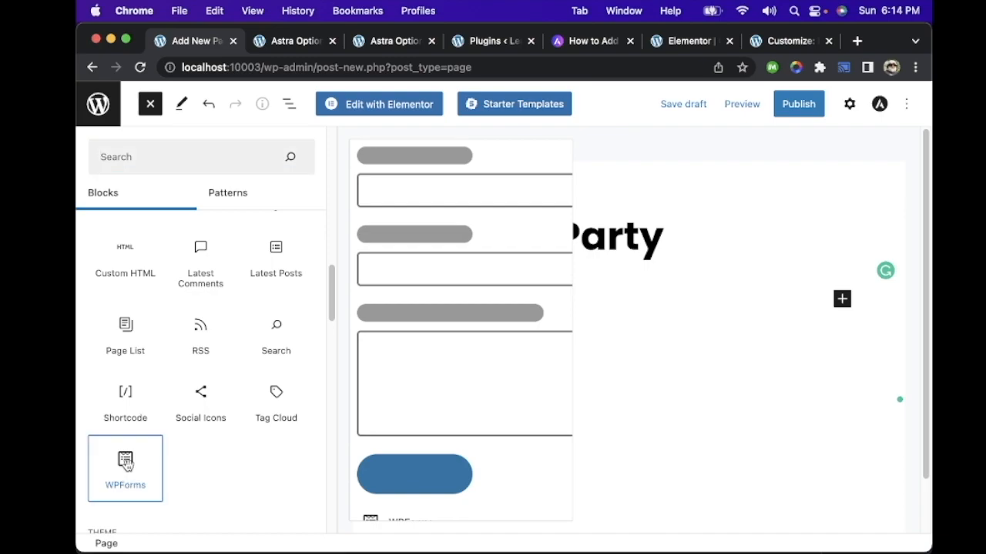
Step: Set the WPForms block to embed the New Years Party RSVP form
left_click(614, 432)
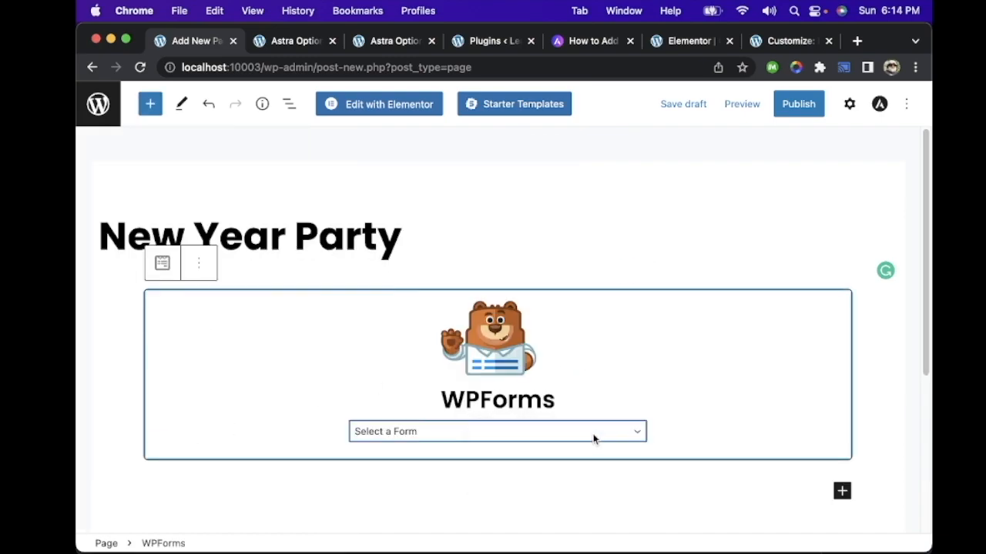
left_click(593, 431)
left_click(586, 448)
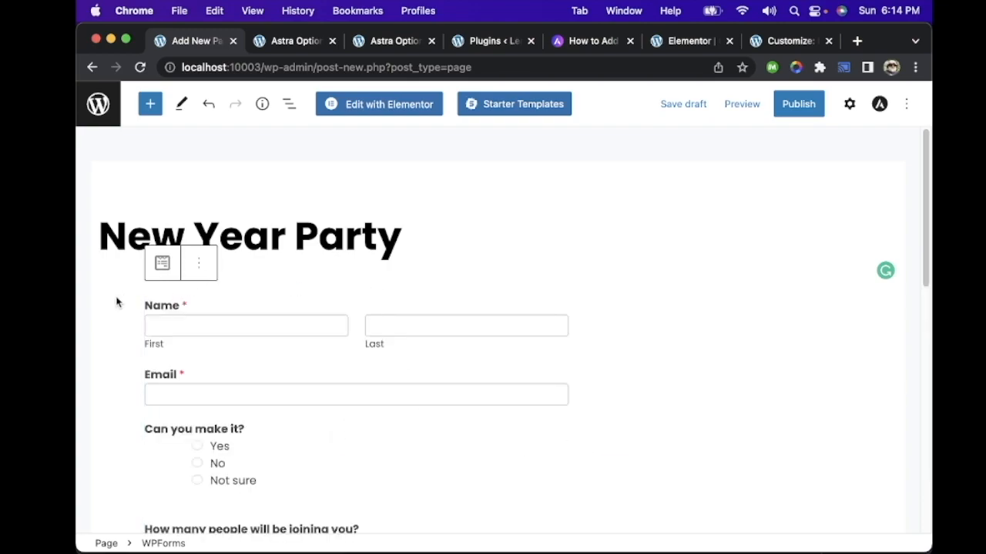
Step: Check the embedded RSVP form down to its submit button and publish the New Year Party page
scroll(117, 302, "down", 10)
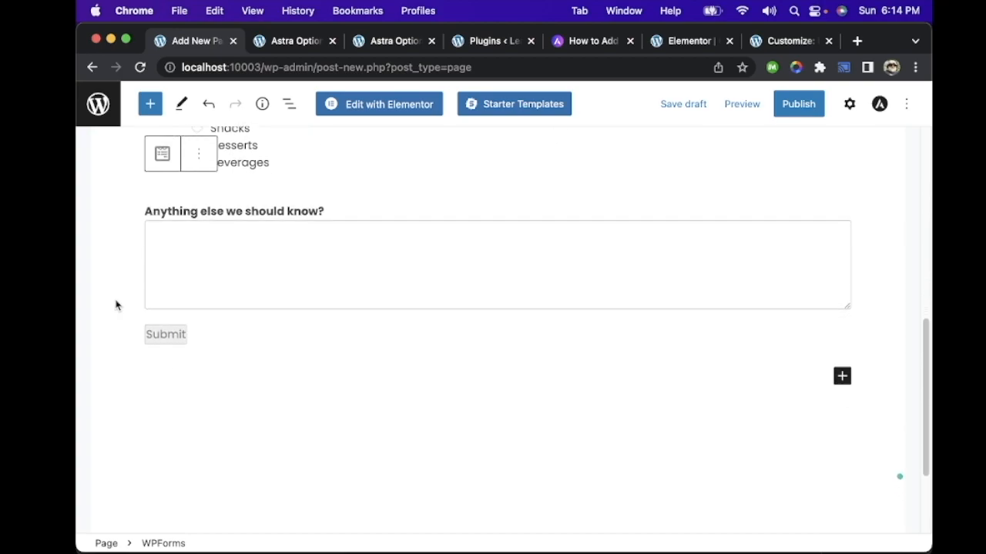
scroll(116, 303, "down", 2)
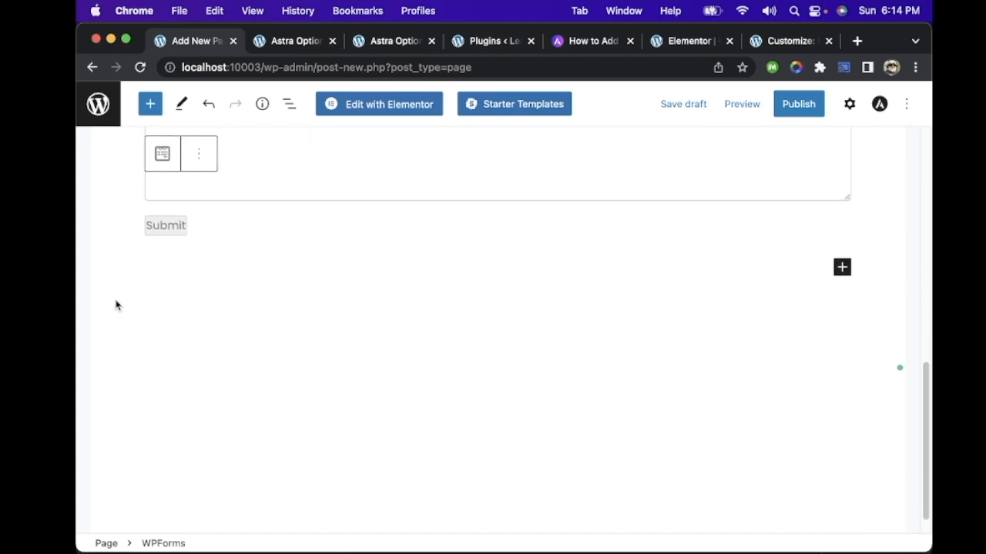
left_click(801, 112)
left_click(802, 109)
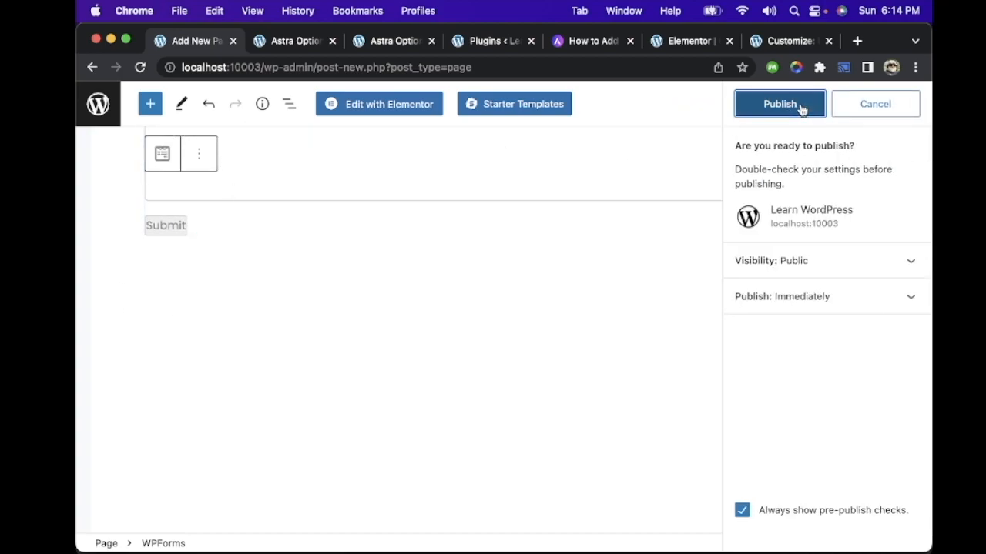
Step: Return to the Pages list, reopen the New Year Party page for editing and check its embedded form down to the submit button
scroll(346, 325, "up", 10)
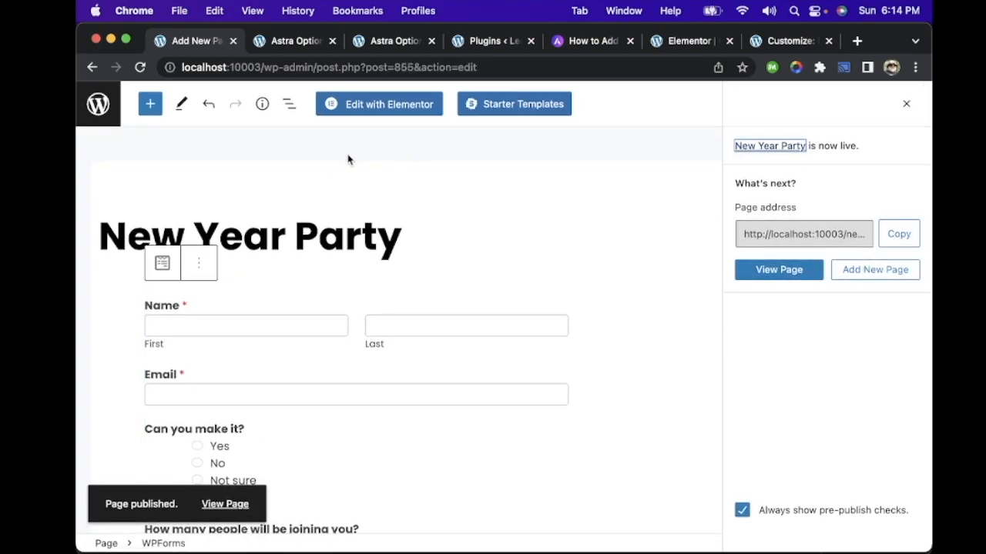
left_click(99, 110)
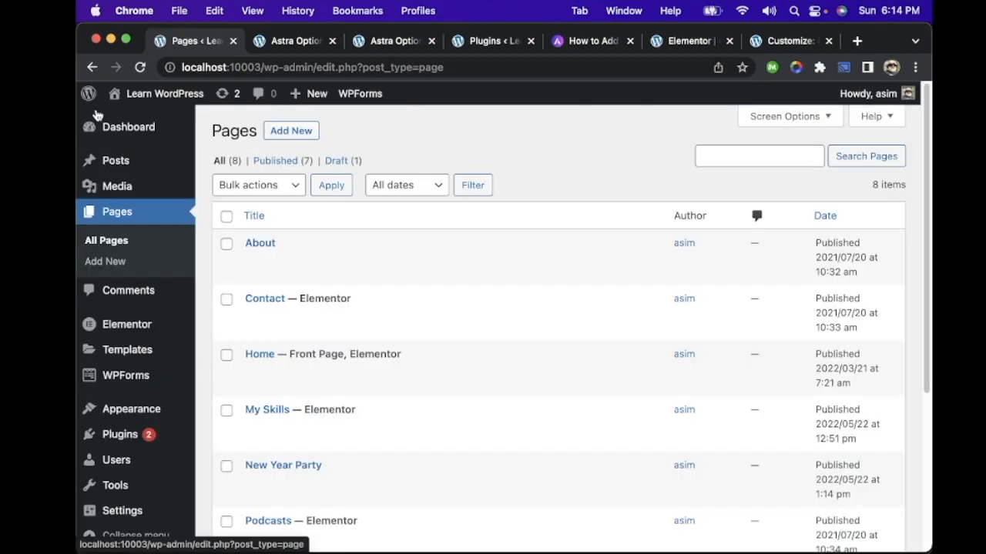
scroll(310, 382, "down", 4)
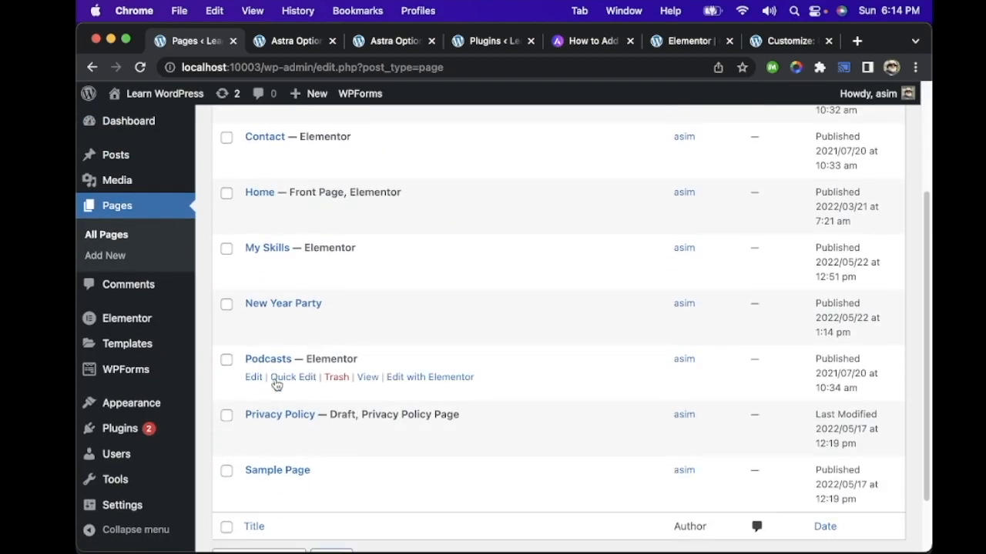
scroll(373, 345, "down", 1)
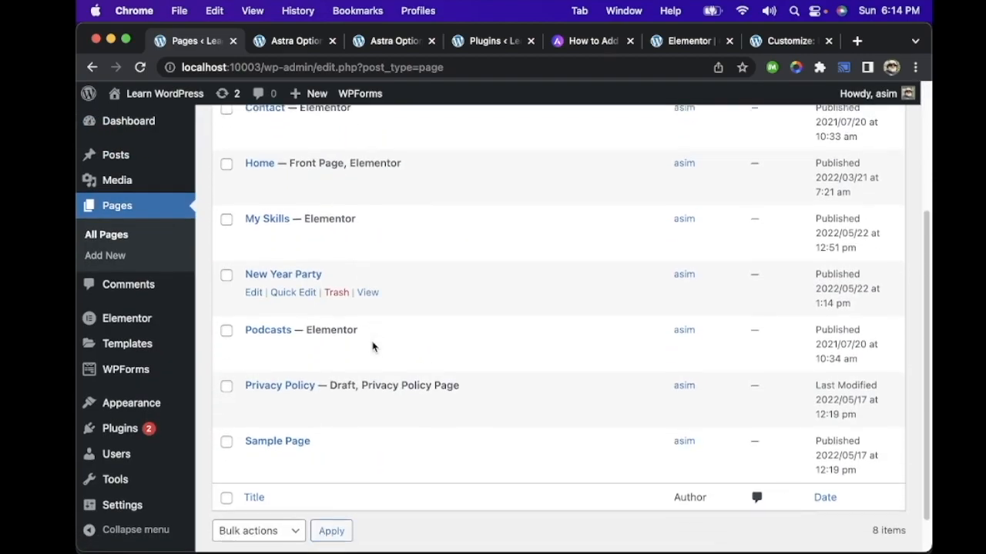
scroll(334, 341, "down", 1)
scroll(374, 346, "up", 5)
scroll(370, 346, "down", 1)
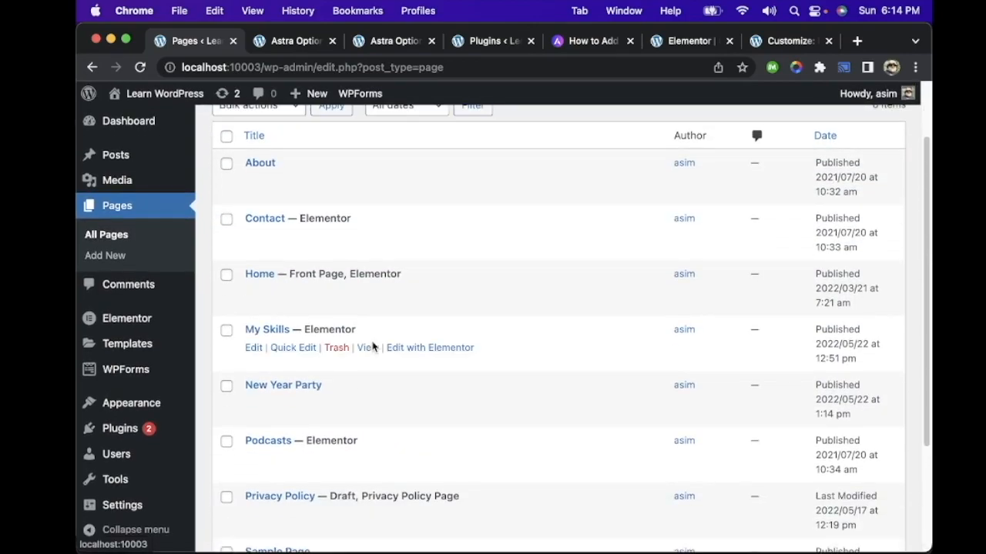
left_click(265, 388)
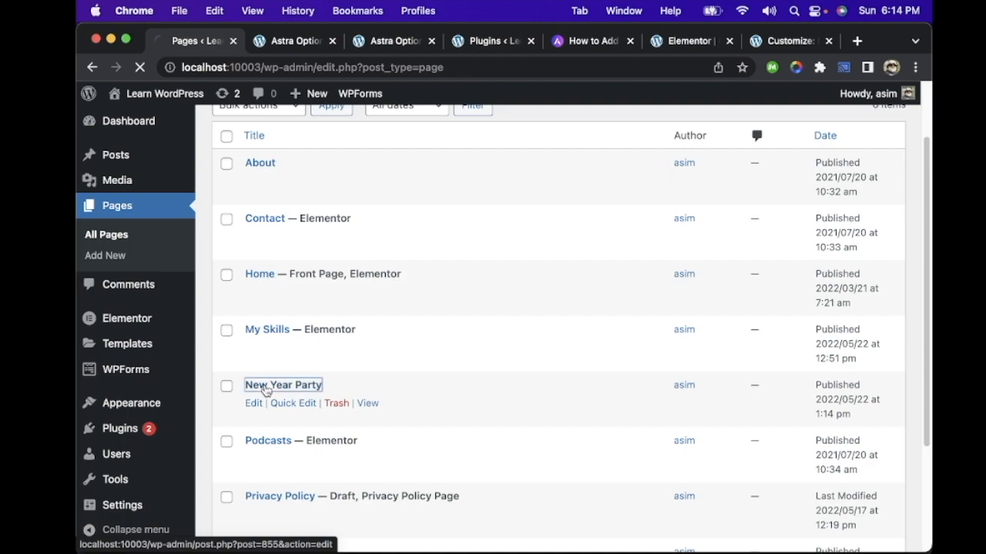
scroll(436, 244, "down", 10)
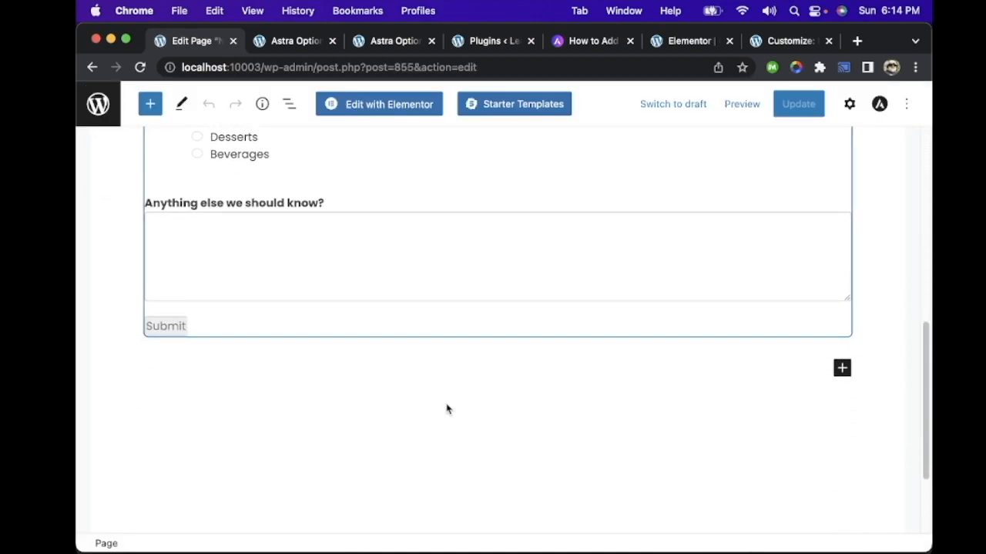
scroll(446, 428, "up", 10)
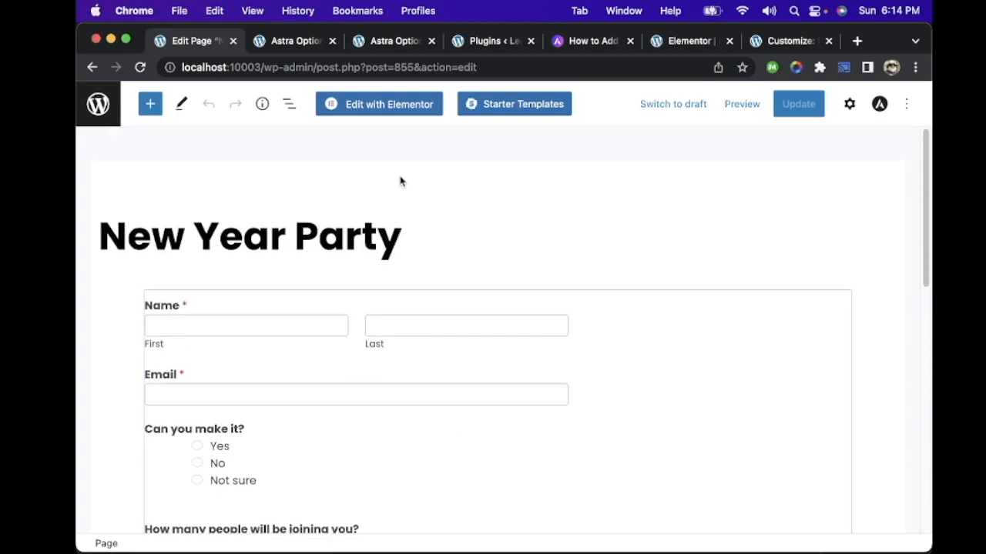
Step: Open the New Year Party page in Elementor and delete the empty column below the page title
left_click(403, 105)
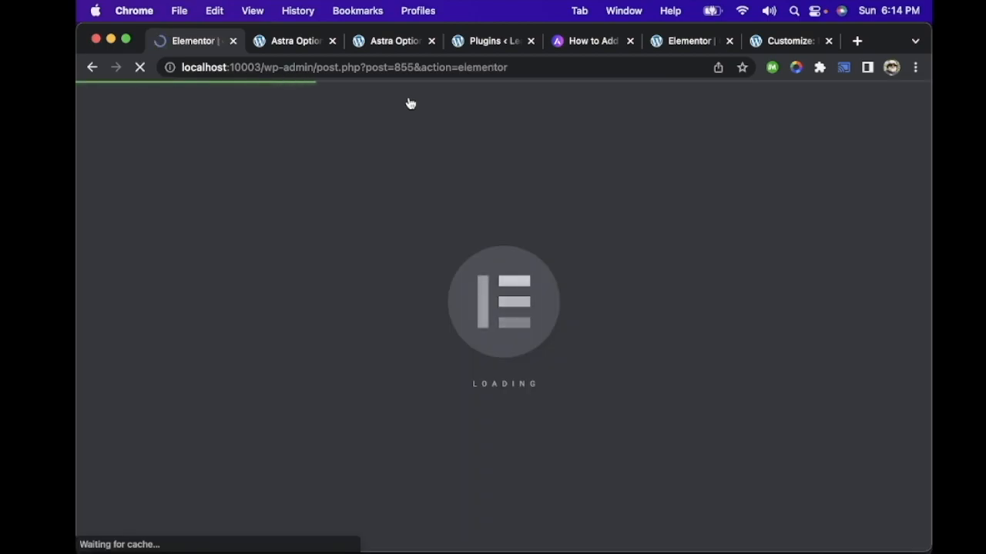
scroll(465, 314, "down", 3)
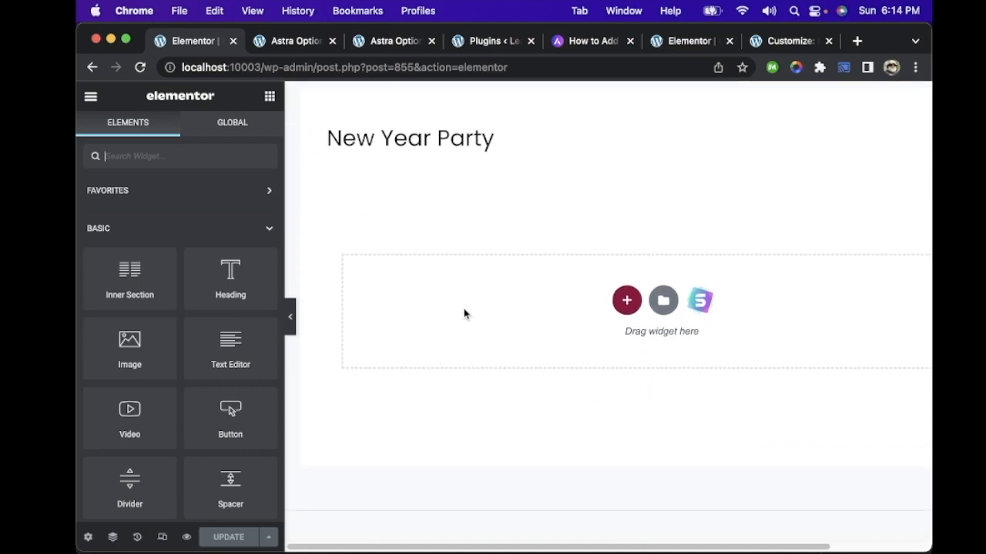
scroll(465, 314, "down", 3)
scroll(464, 314, "down", 2)
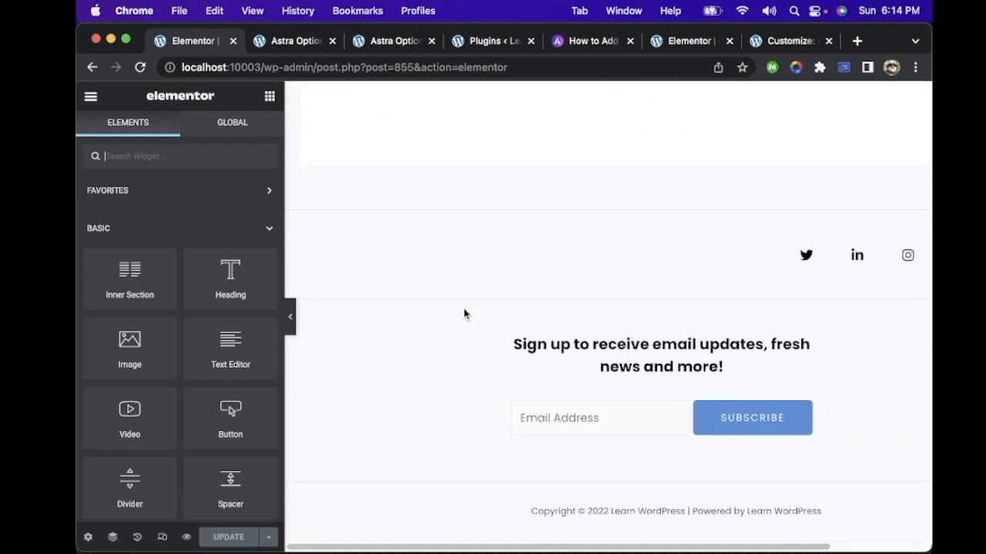
scroll(464, 314, "up", 10)
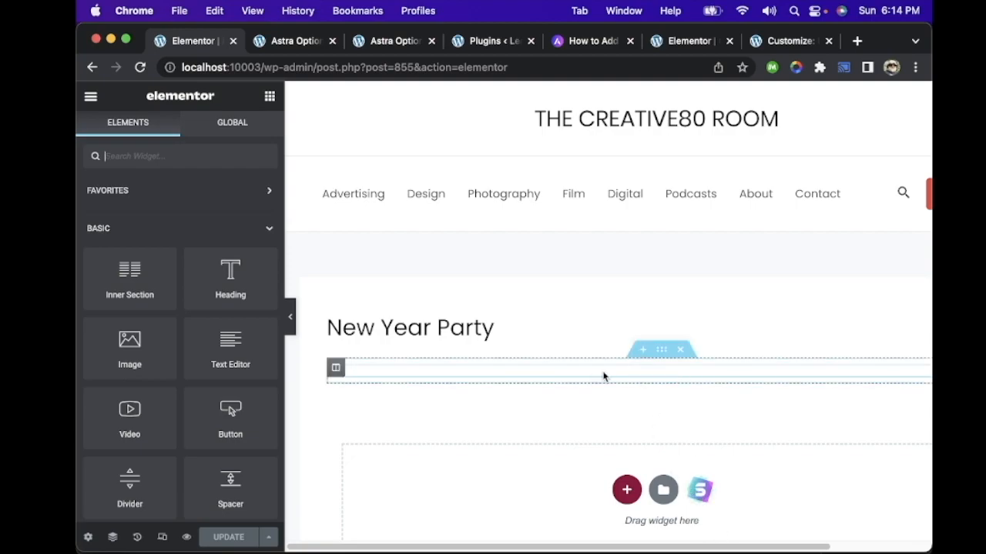
left_click(337, 368)
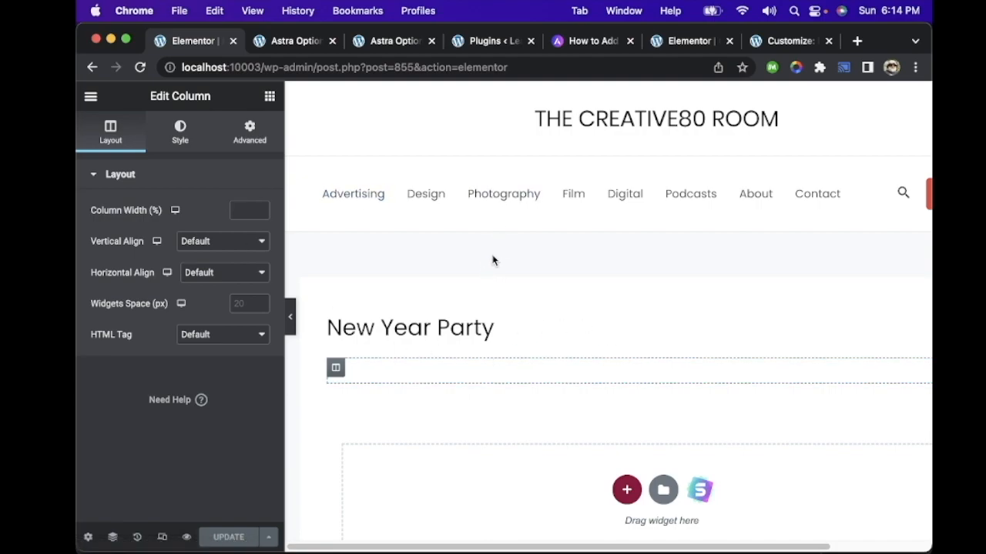
key("Delete")
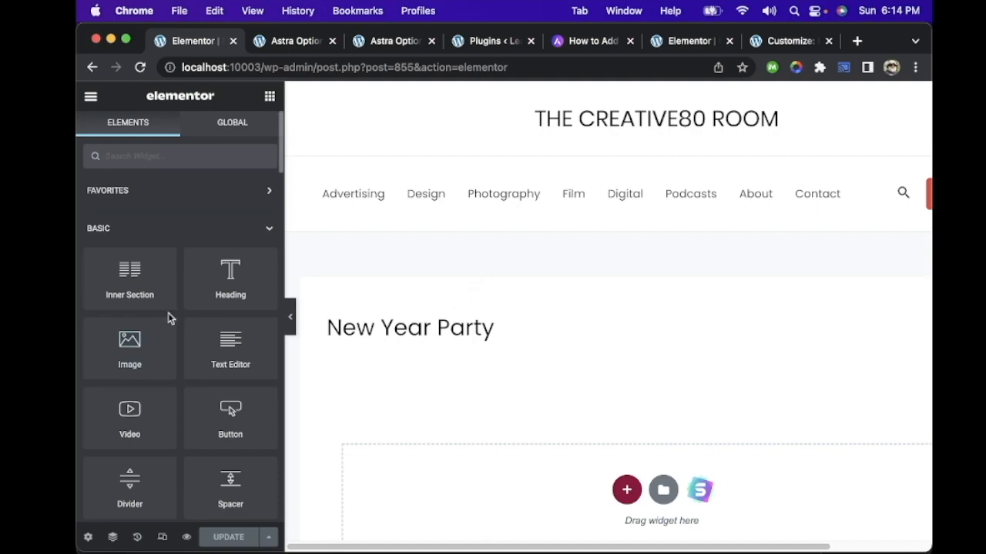
Step: Look through Elementor's widget list, including the WPForms widget, reopening Elementor once, and go back to the WordPress editor
scroll(169, 318, "down", 5)
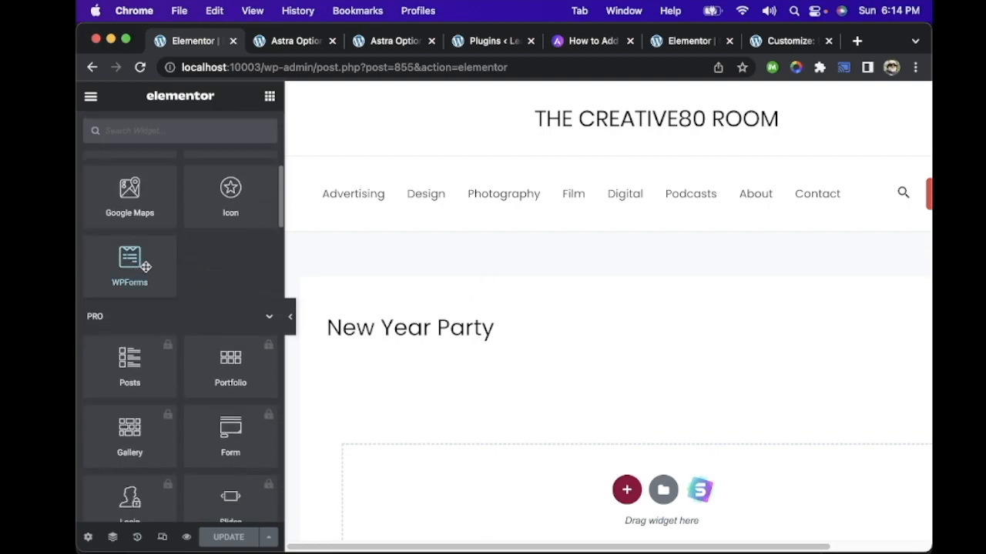
scroll(513, 247, "left", 5)
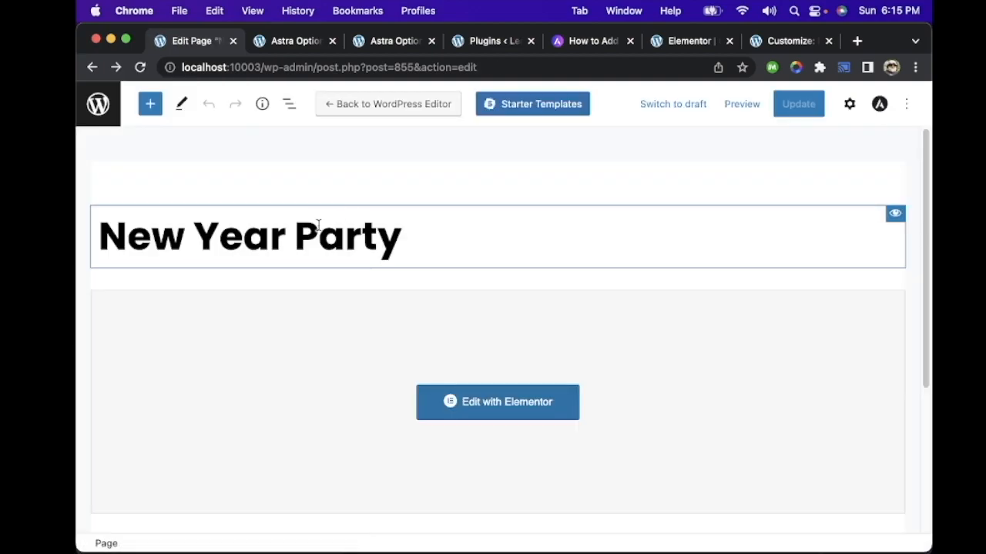
left_click(504, 402)
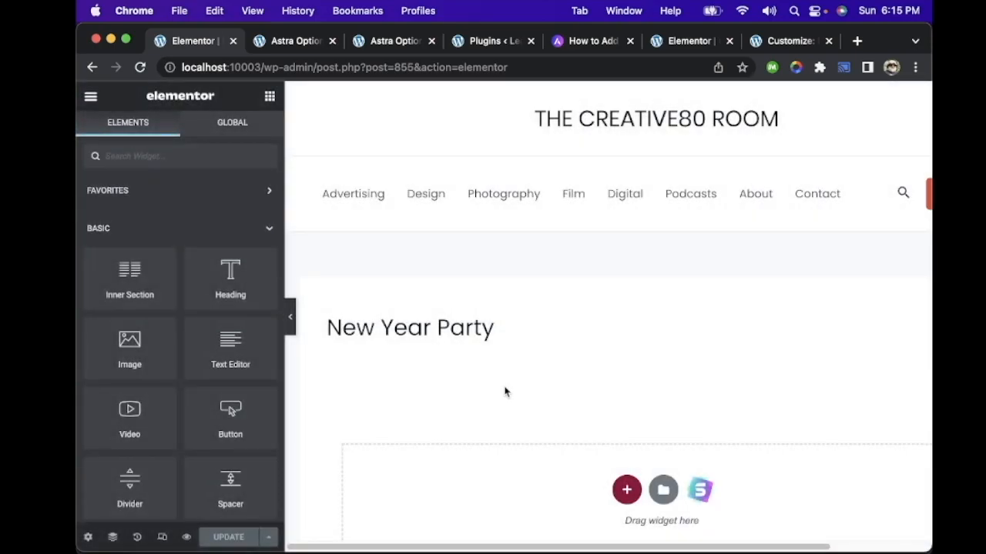
scroll(504, 393, "down", 5)
scroll(505, 392, "up", 5)
scroll(178, 263, "down", 15)
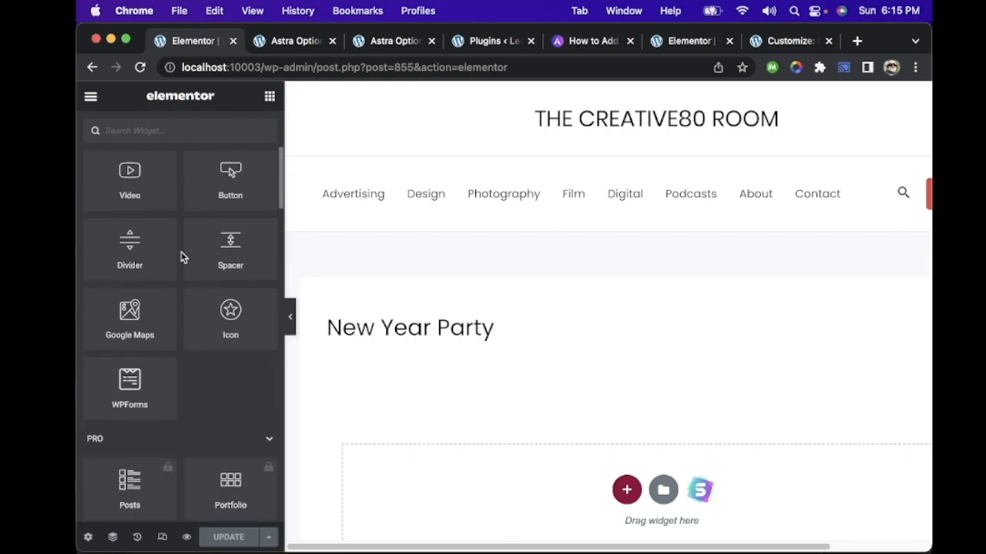
scroll(181, 257, "down", 5)
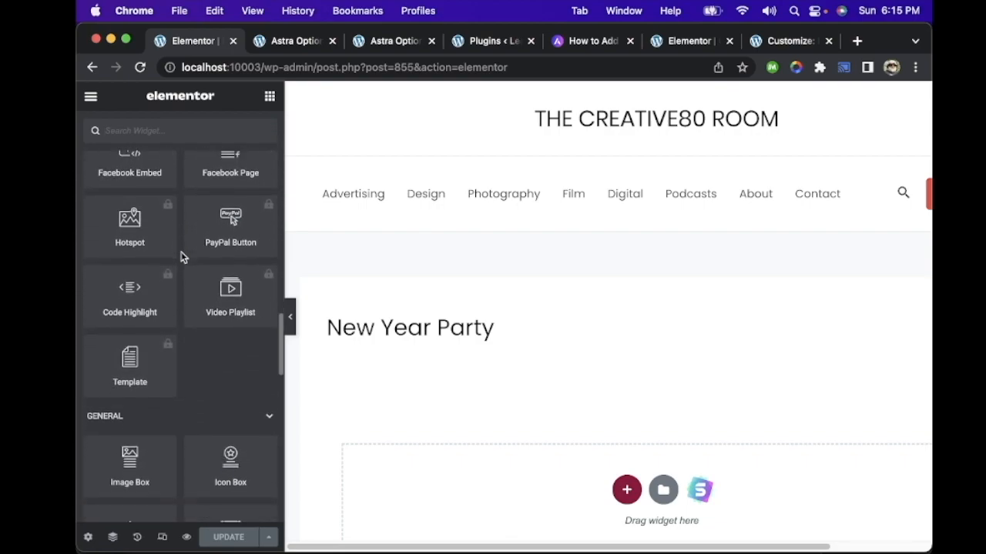
scroll(181, 257, "up", 20)
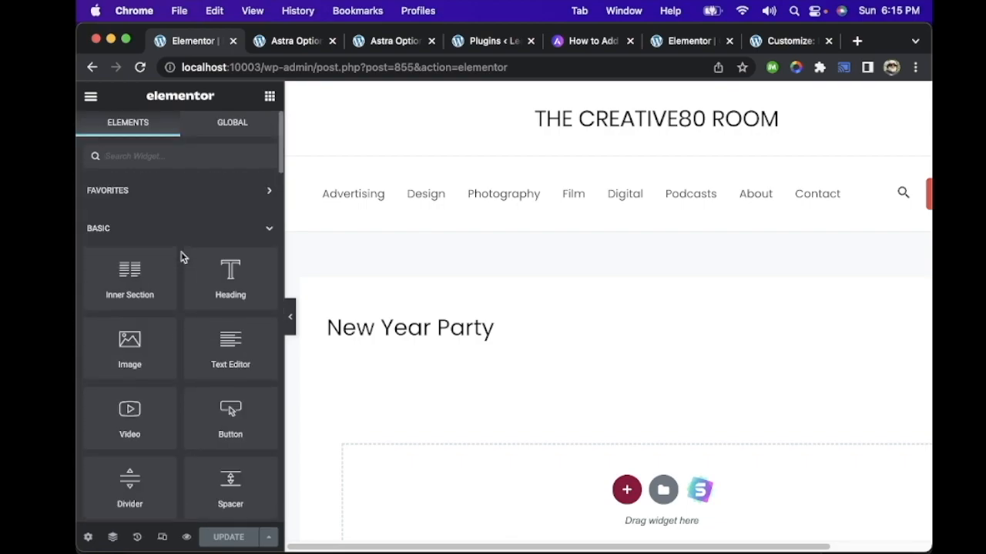
scroll(468, 132, "left", 5)
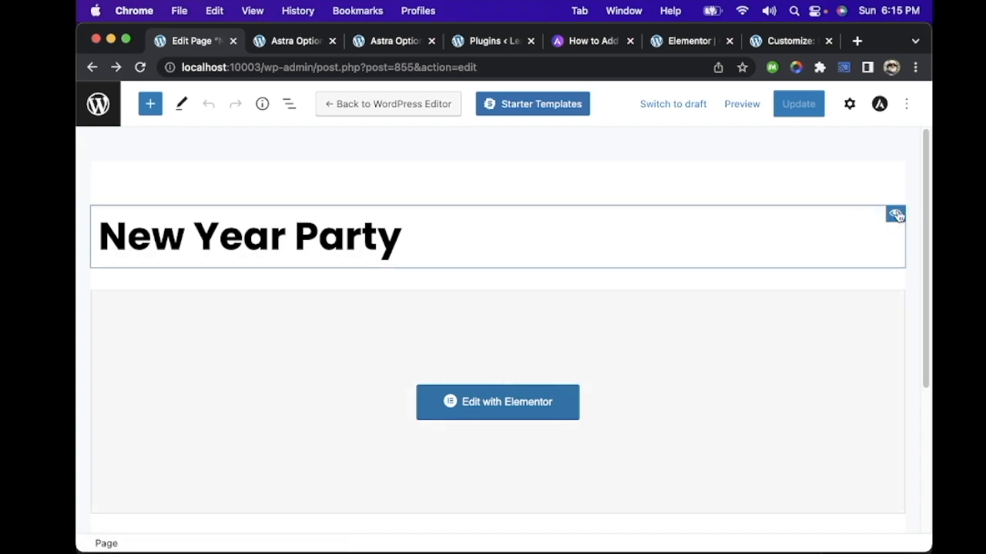
Step: Remove the WPForms block from the New Year Party page by way of the block list view
left_click(896, 215)
left_click(896, 215)
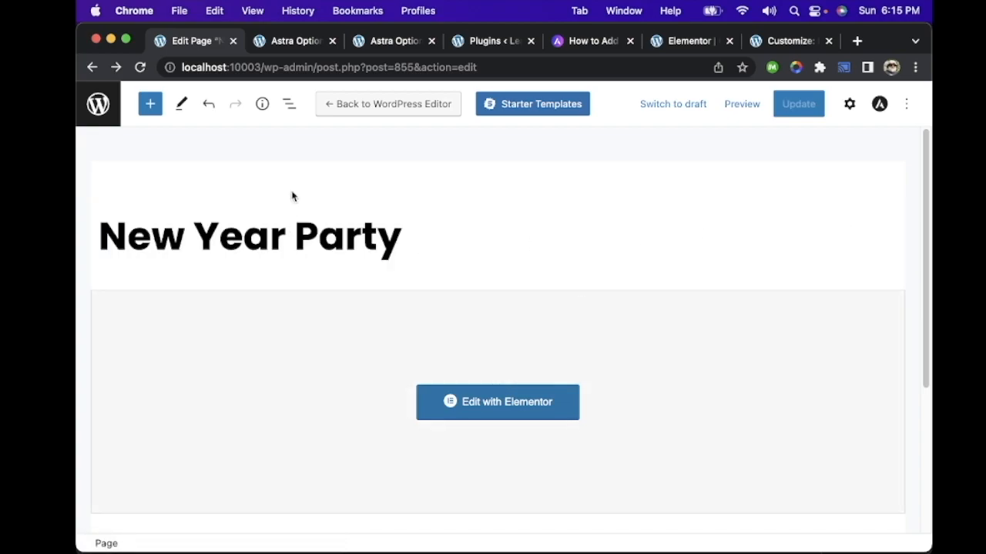
left_click(290, 105)
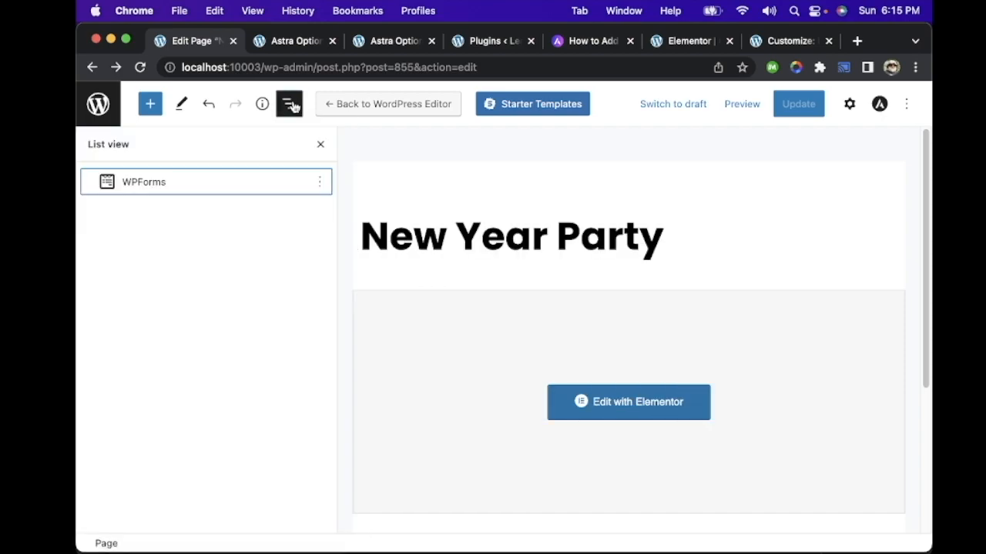
left_click(320, 185)
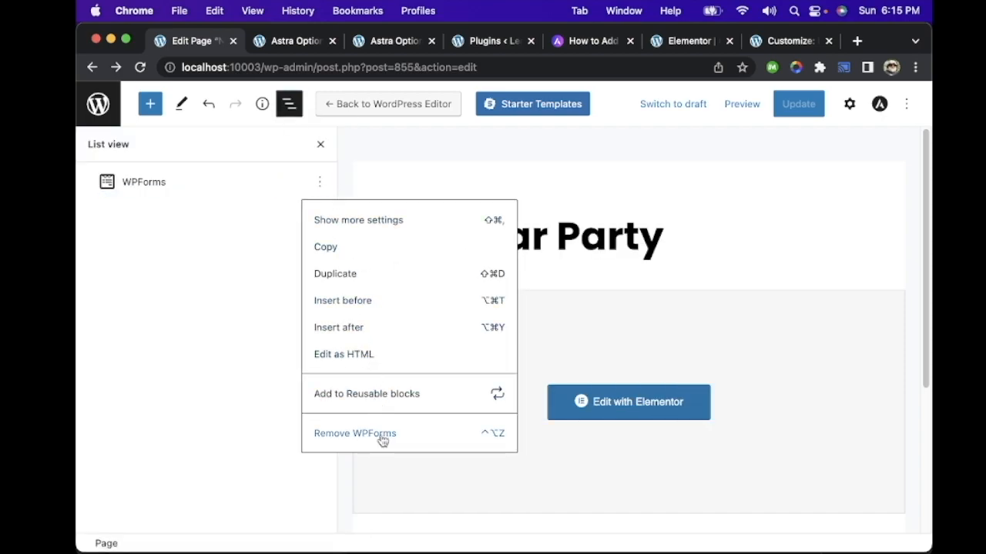
left_click(354, 434)
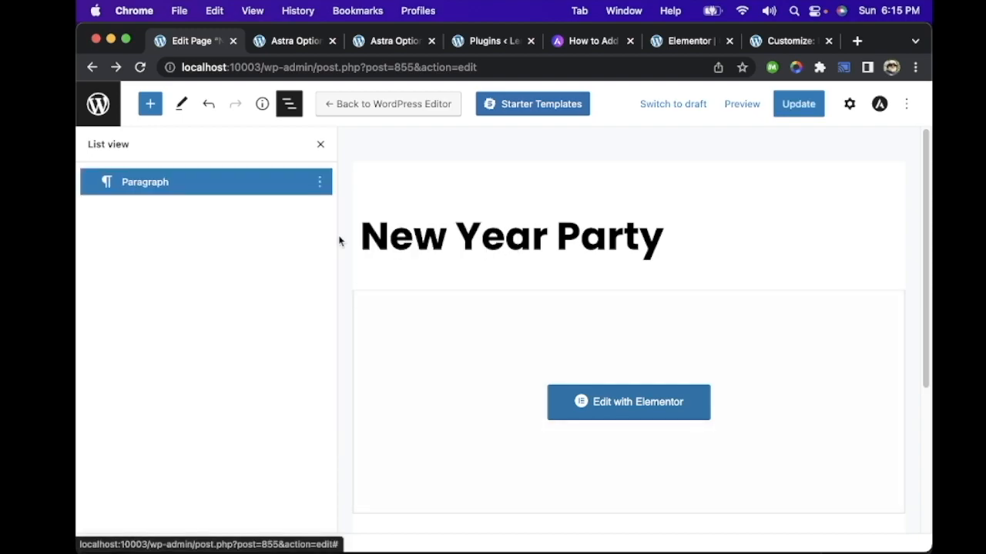
left_click(320, 144)
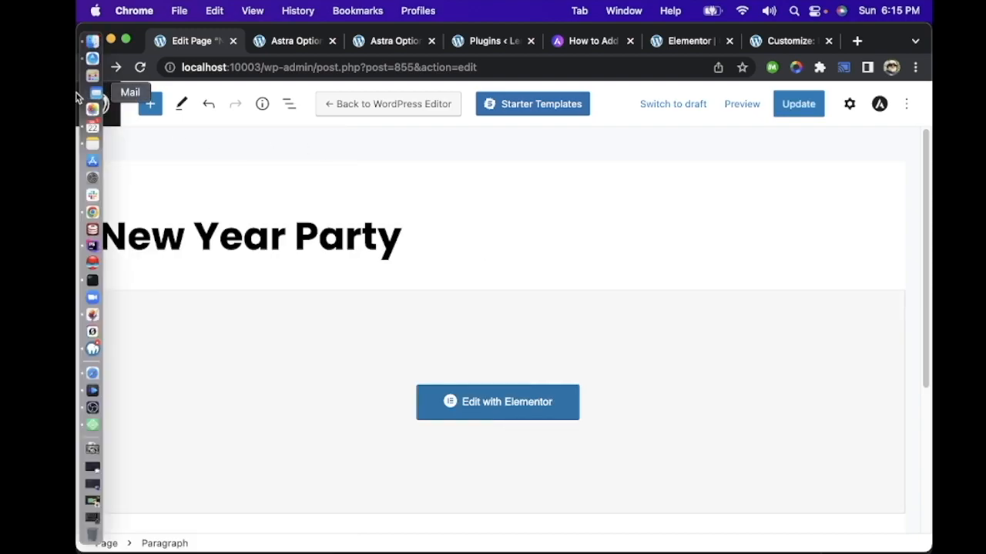
Step: Leave the New Year Party editor for the Pages list, discarding the unsaved changes
left_click(80, 94)
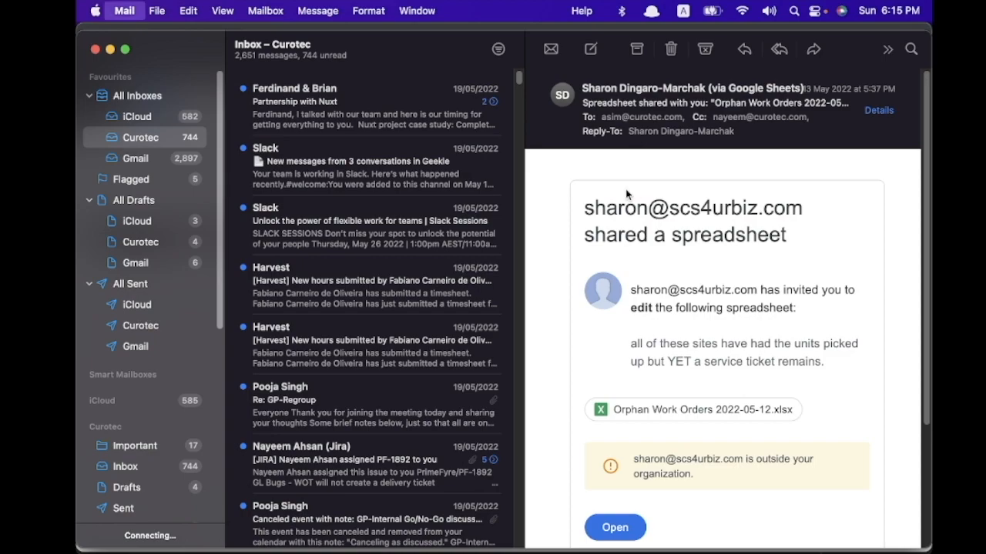
key("super+Tab")
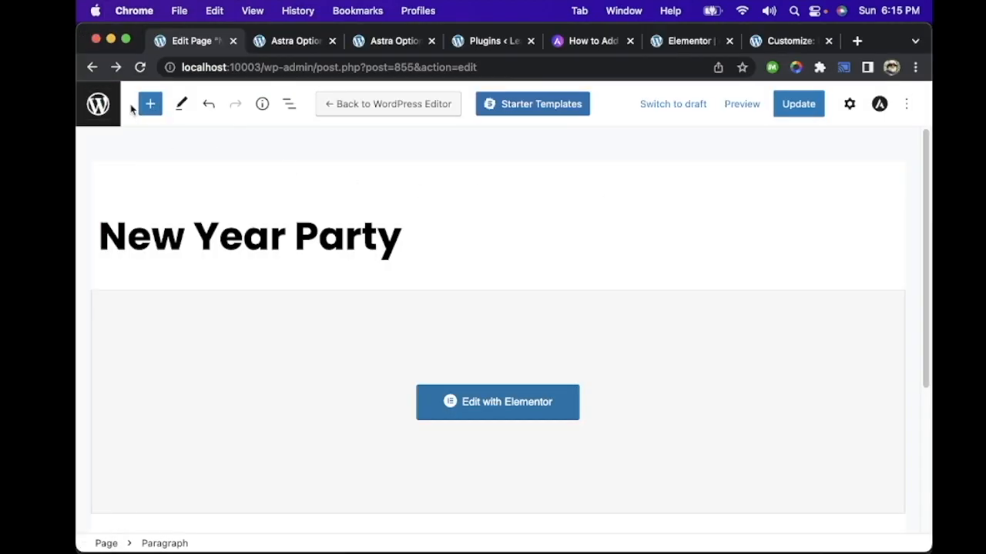
left_click(108, 104)
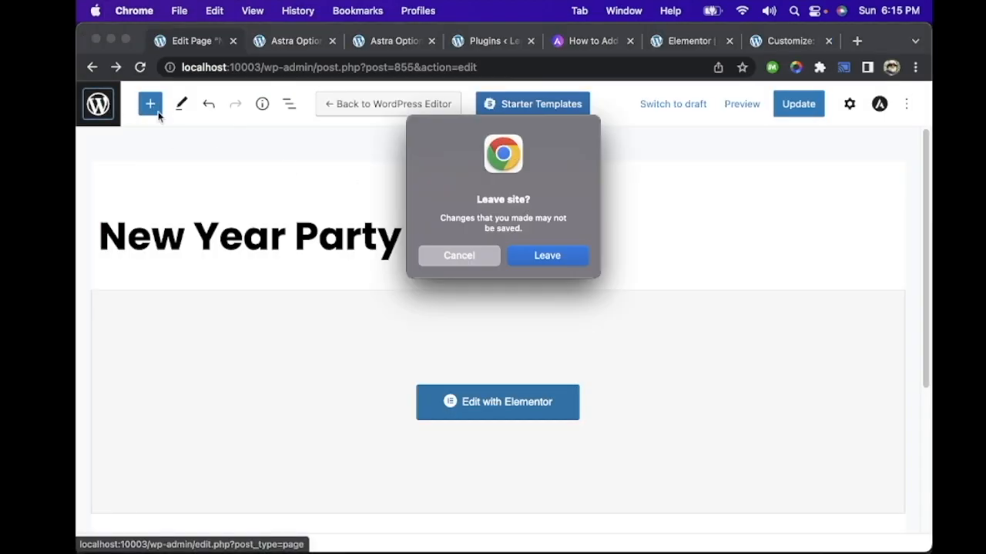
left_click(547, 256)
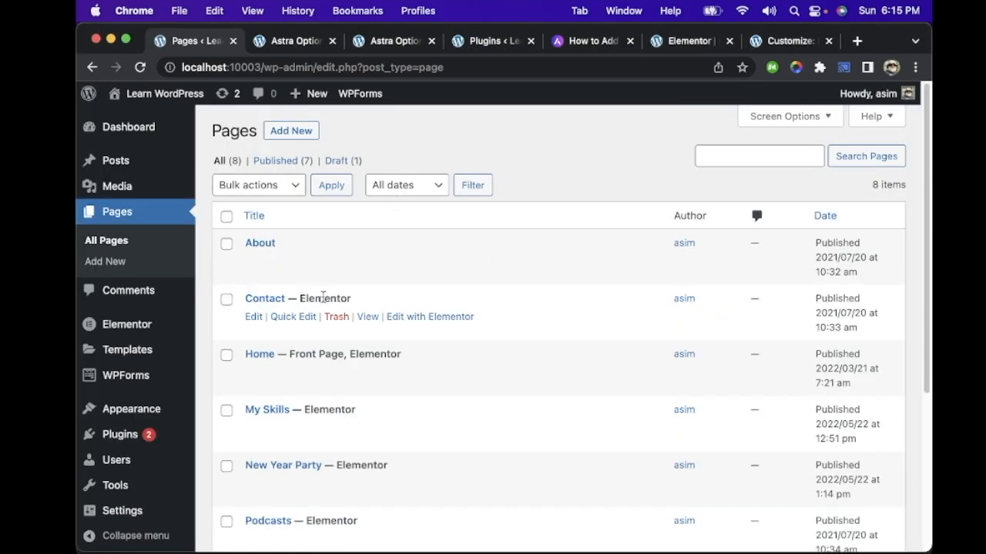
Step: Move the New Year Party page to the trash and check the remaining pages in the list
scroll(324, 298, "down", 4)
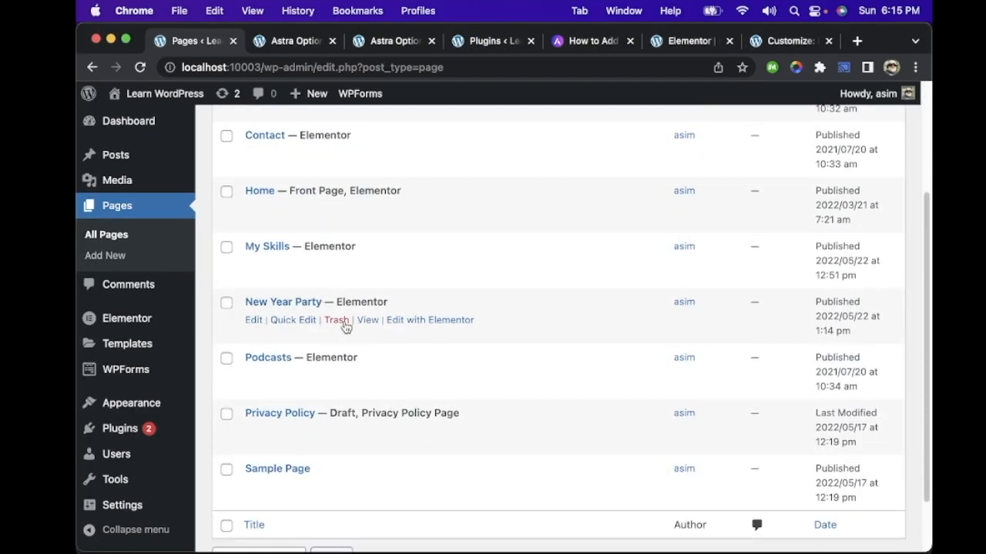
left_click(336, 320)
scroll(593, 291, "down", 2)
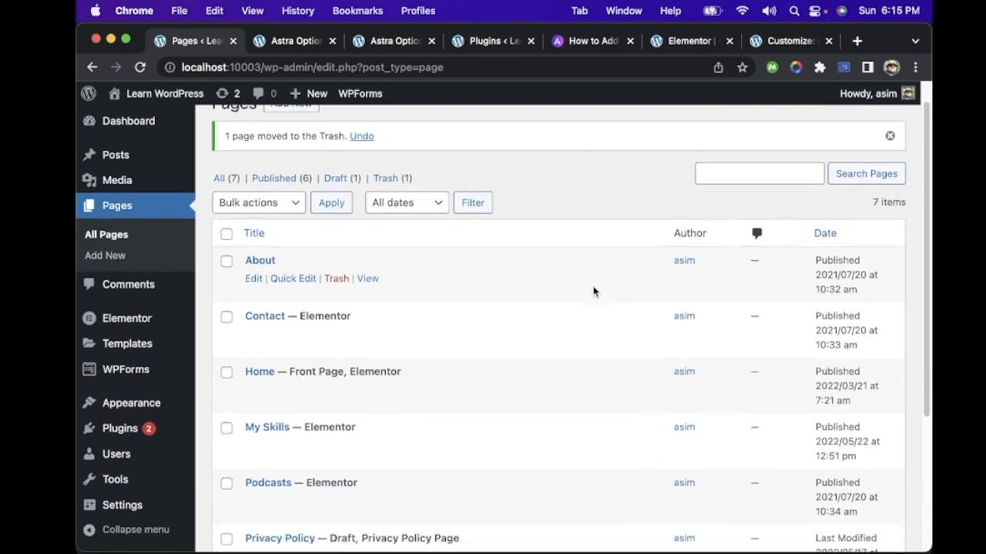
scroll(592, 290, "down", 5)
scroll(591, 290, "up", 7)
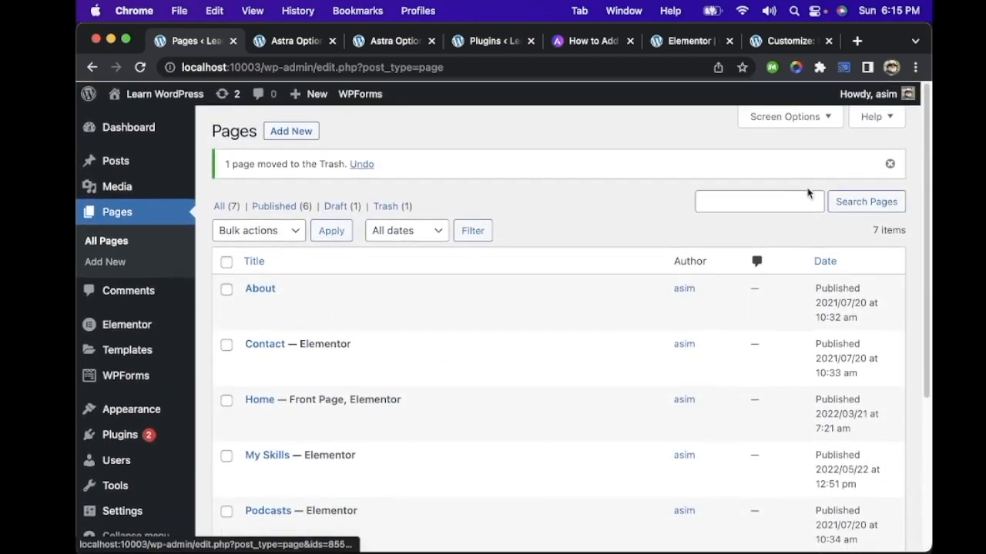